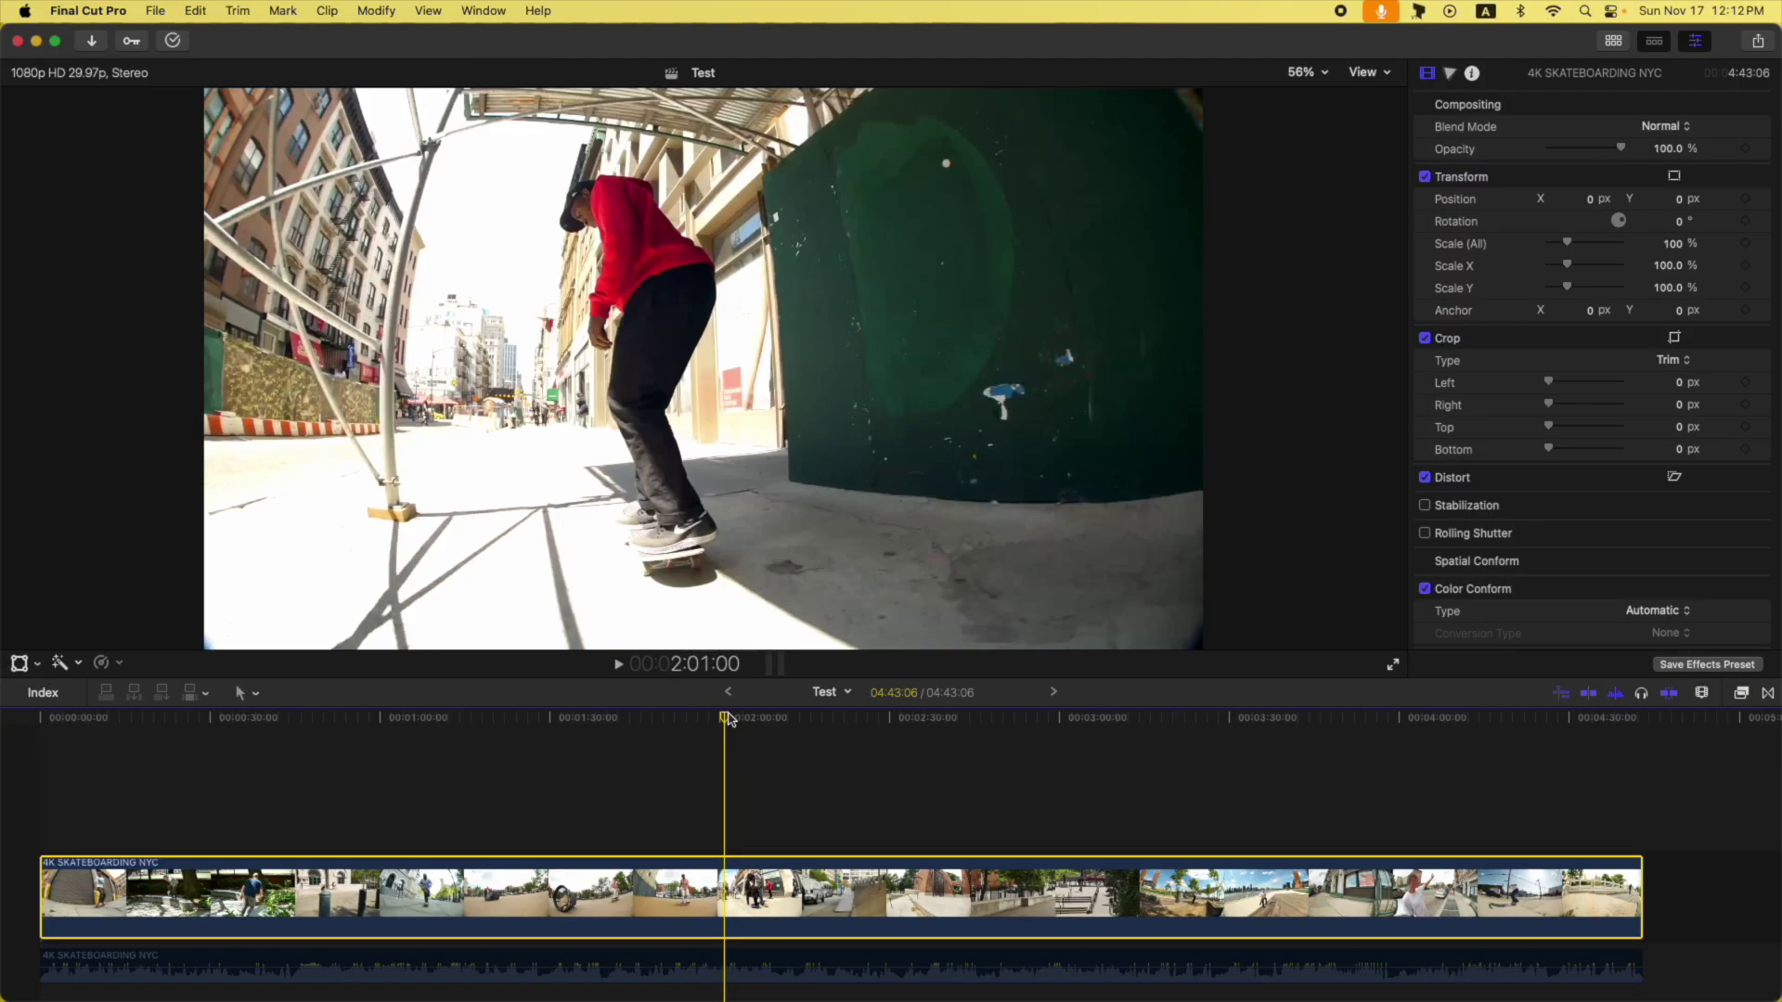
Trim the 4K SKATEBOARDING NYC clip's start and end so only the trick remains.
{"action": "left_click", "coordinate": [728, 719]}
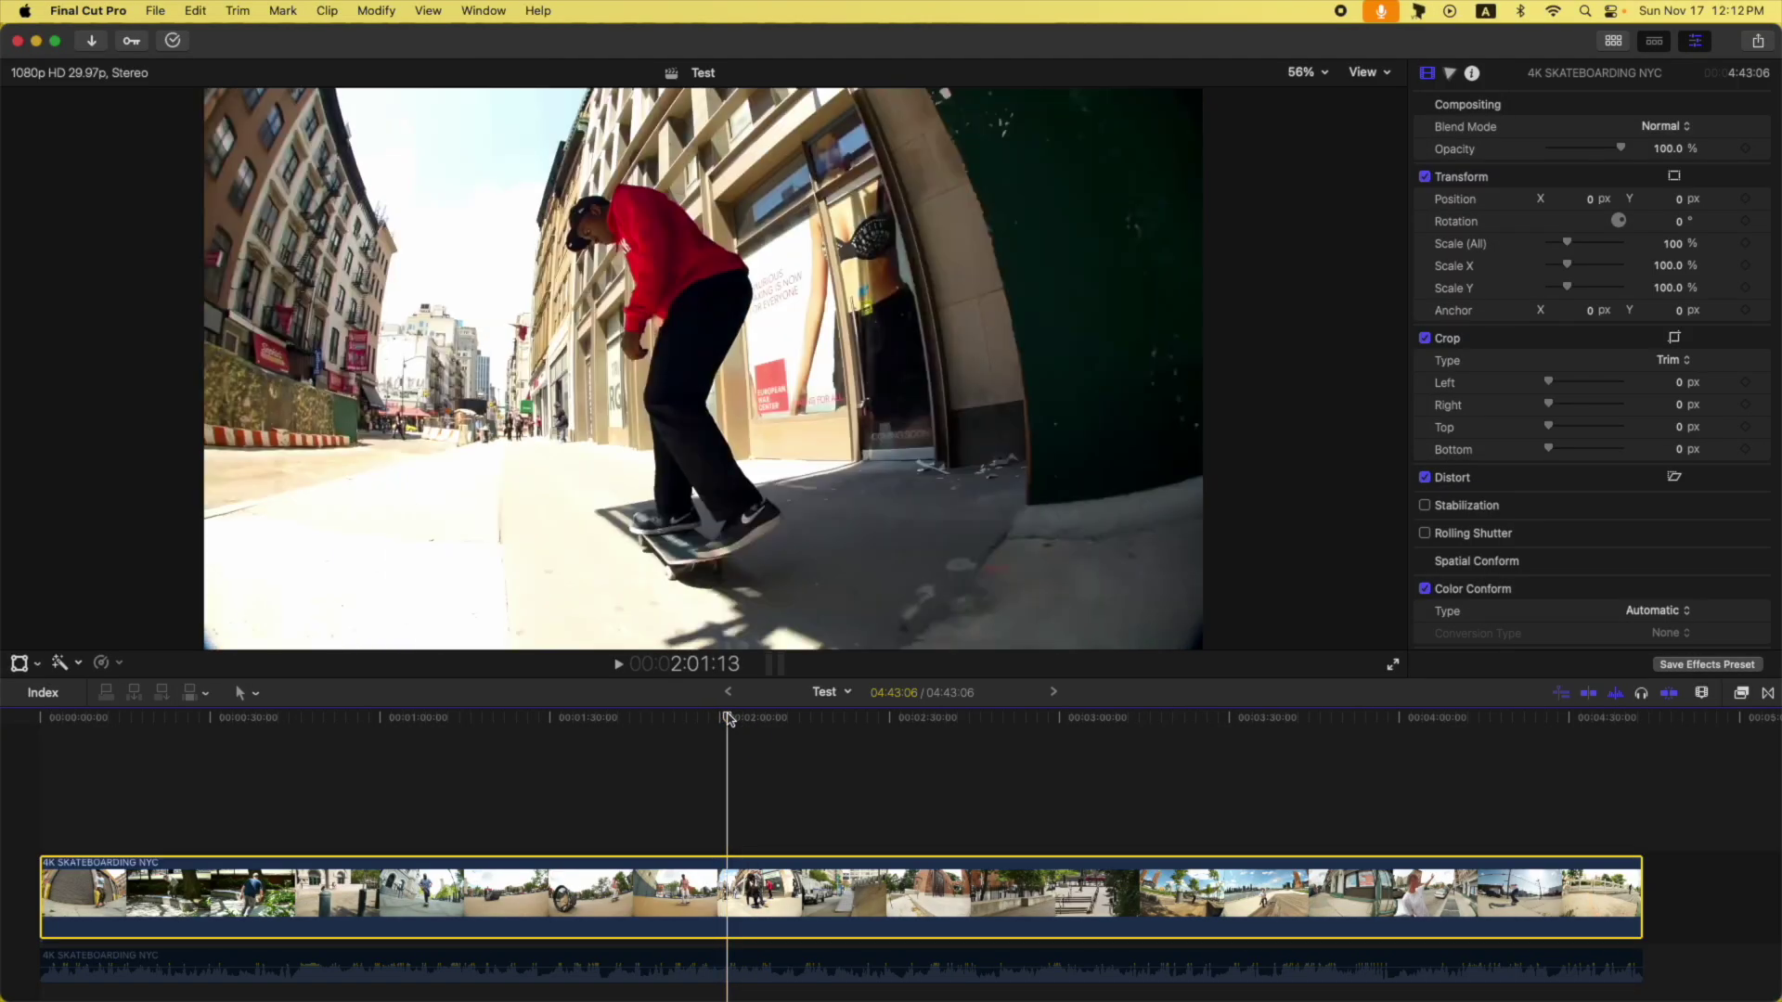
{"action": "left_click_drag", "start_coordinate": [728, 720], "coordinate": [726, 719]}
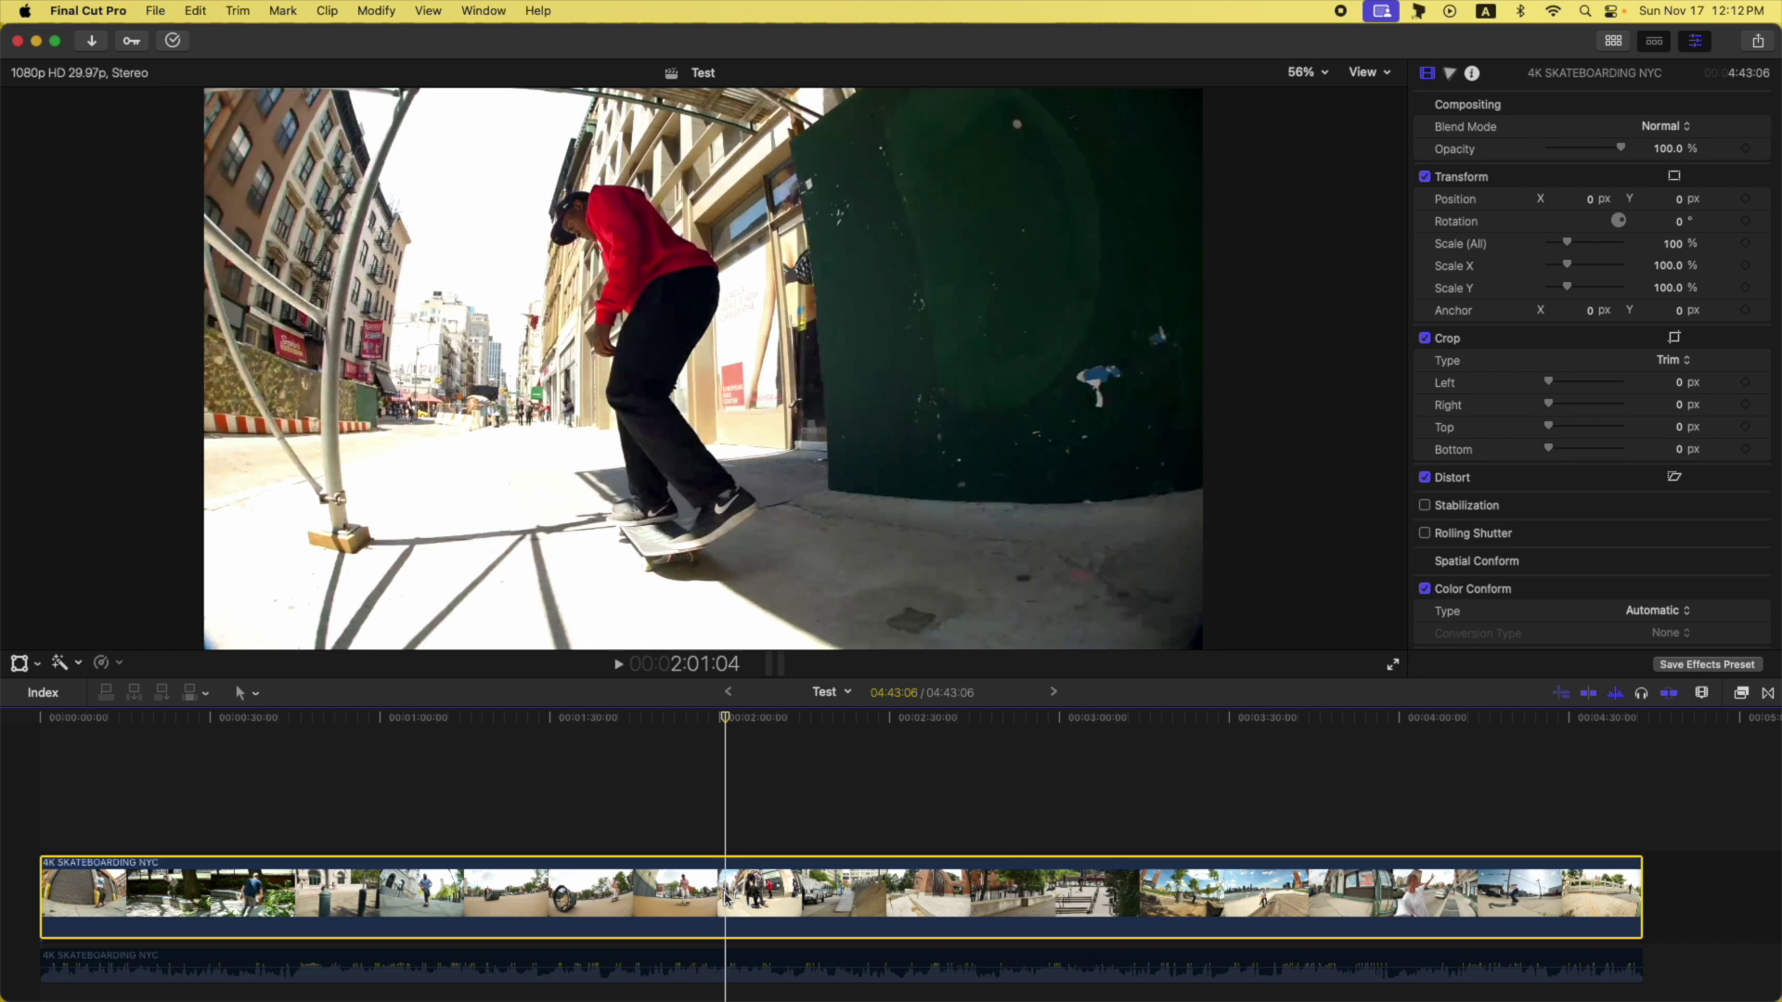
{"action": "key", "text": "alt+bracketleft"}
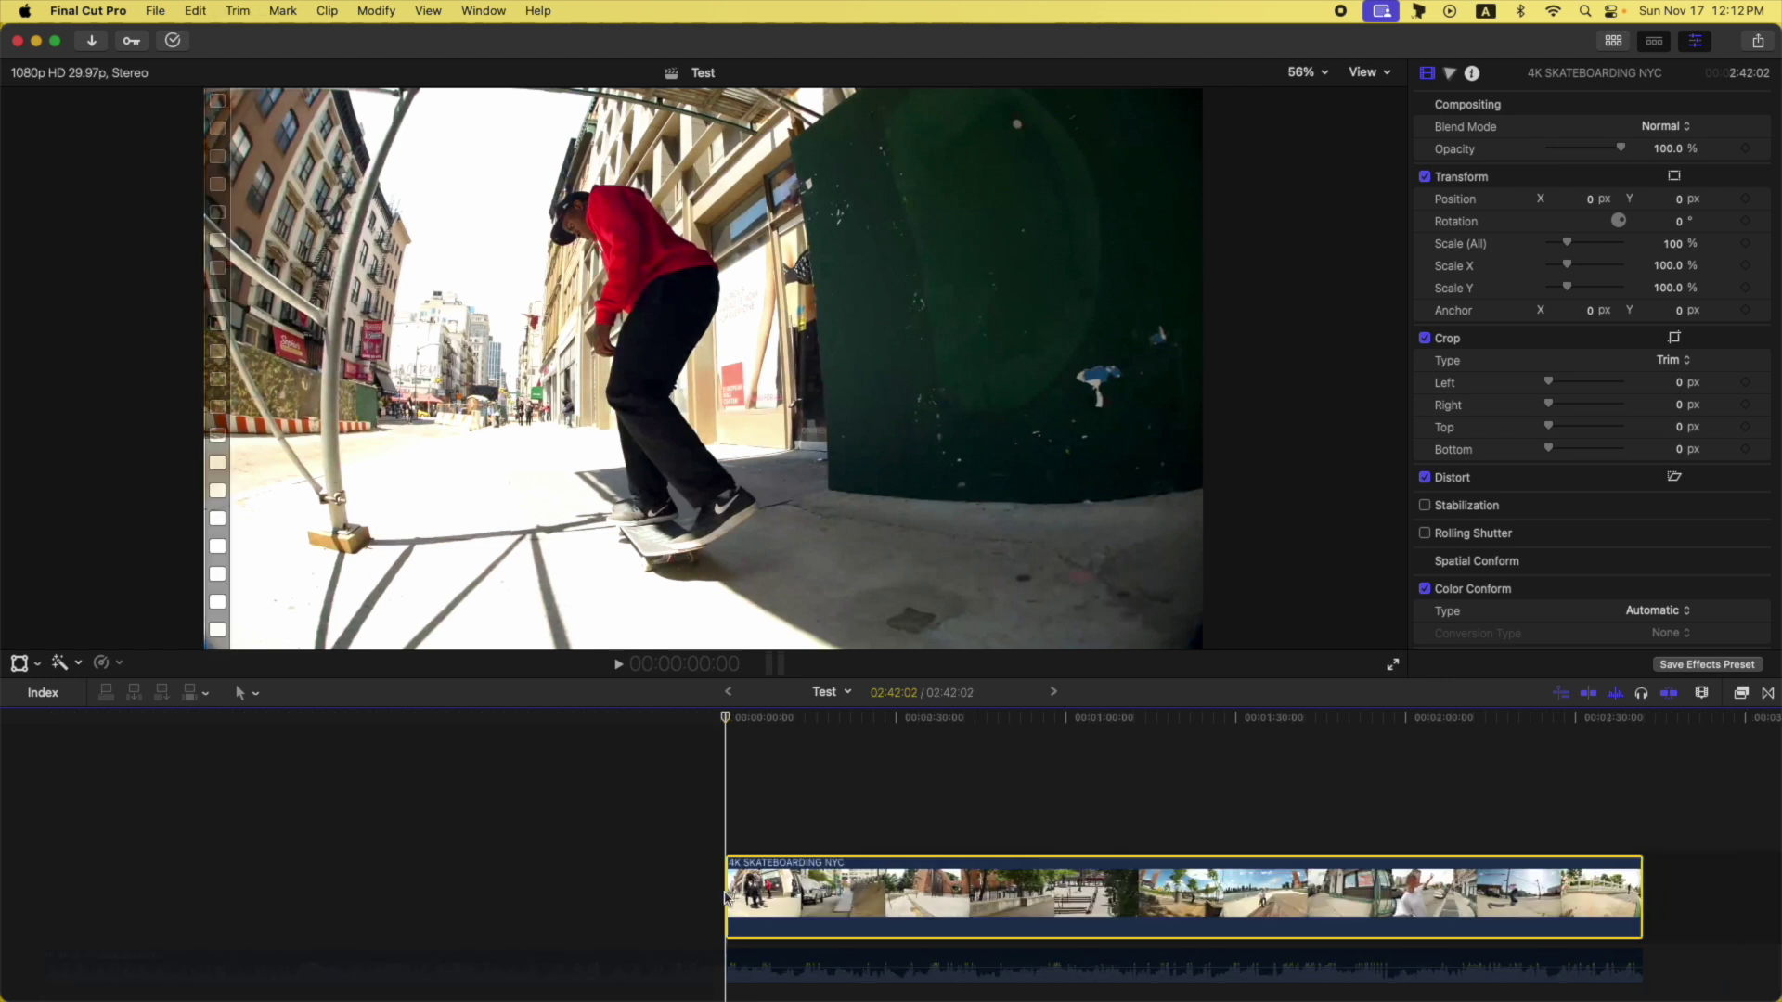
{"action": "key", "text": "Right"}
{"action": "key", "text": "Right"}
{"action": "key", "text": "Right"}
{"action": "key", "text": "Right"}
{"action": "key", "text": "Right"}
{"action": "key", "text": "Right"}
{"action": "key", "text": "Right"}
{"action": "key", "text": "Right"}
{"action": "key", "text": "Right"}
{"action": "key", "text": "Right"}
{"action": "key", "text": "Right"}
{"action": "key", "text": "Right"}
{"action": "key", "text": "Right"}
{"action": "key", "text": "Right"}
{"action": "key", "text": "Right"}
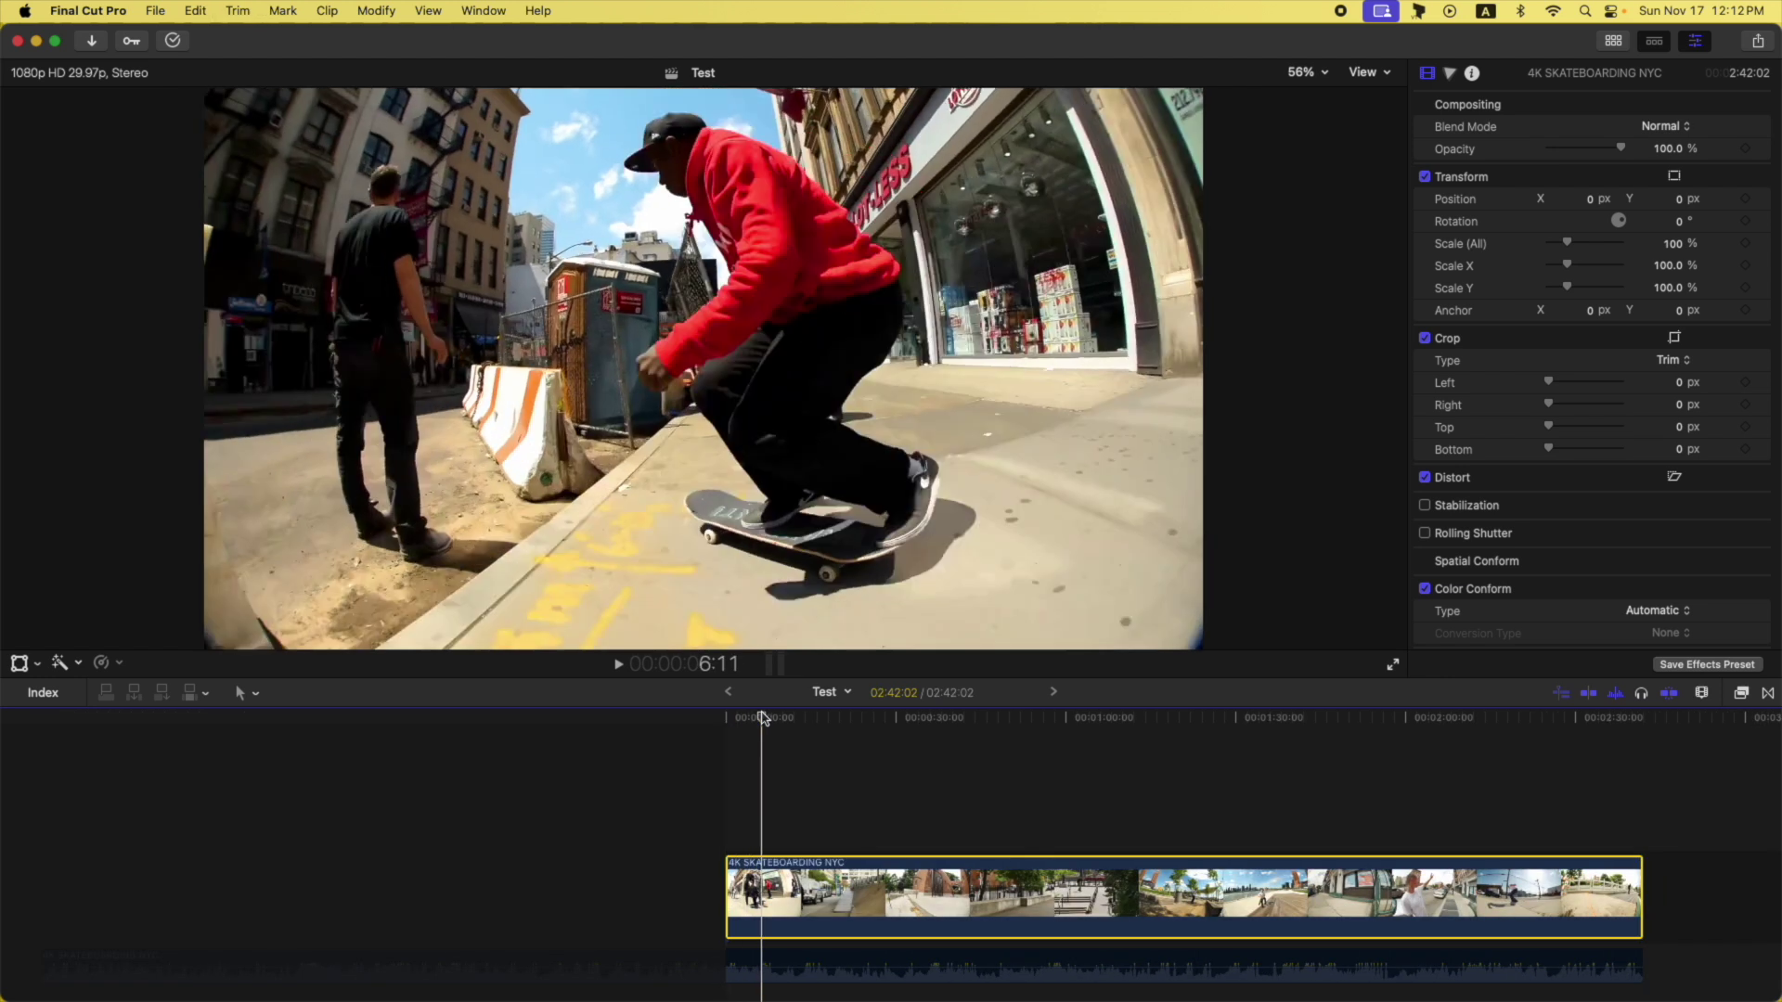
{"action": "key", "text": "shift+Left"}
{"action": "key", "text": "shift+Left"}
{"action": "key", "text": "shift+Left"}
{"action": "key", "text": "shift+Left"}
{"action": "key", "text": "shift+Left"}
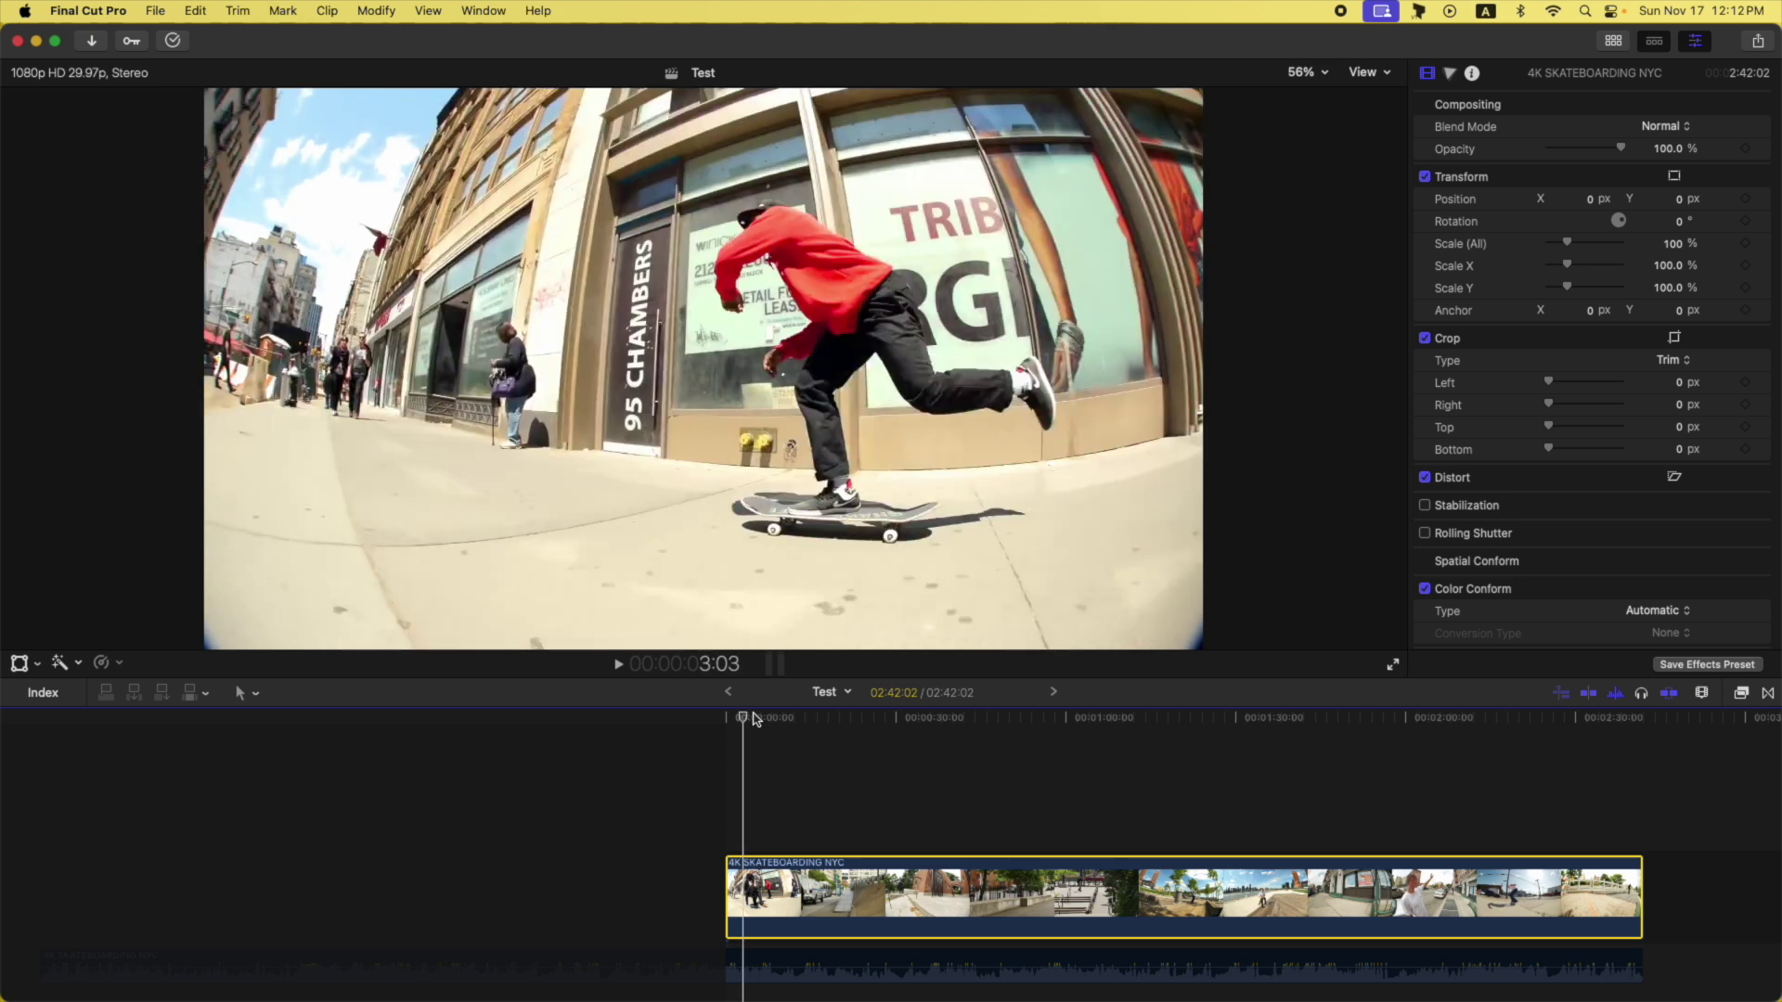
{"action": "key", "text": "alt+bracketright"}
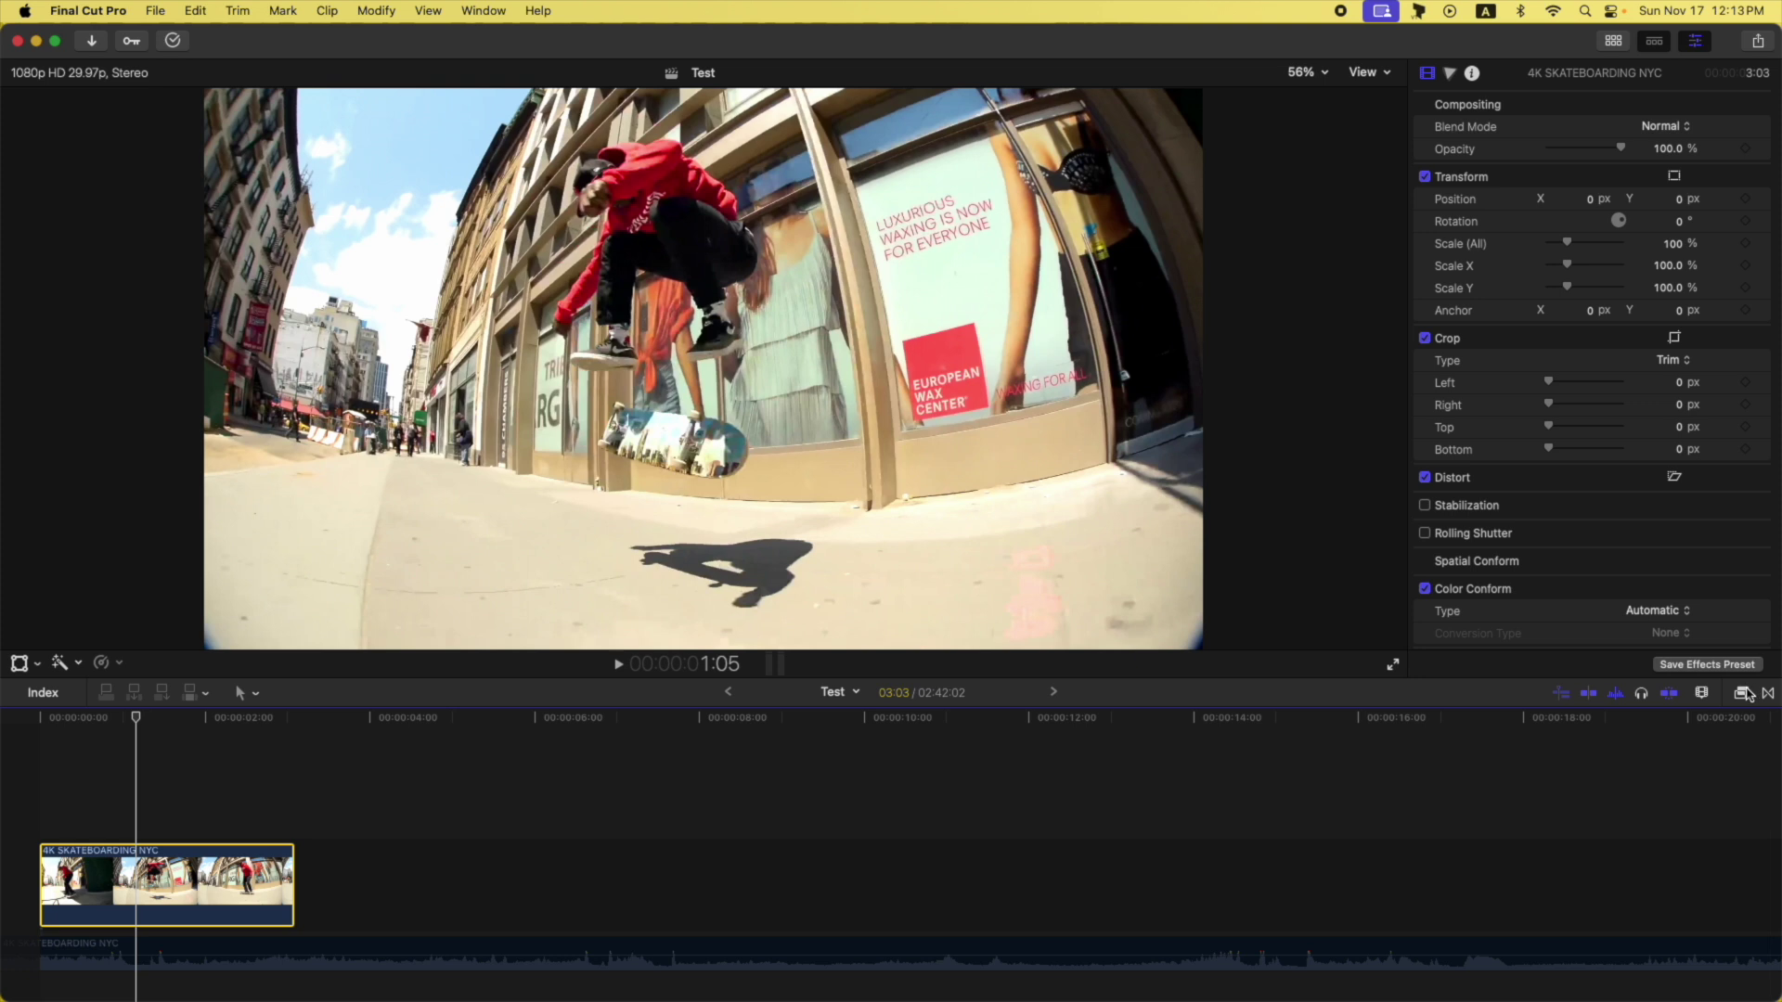
Drag Magnetic Mask from Masks and Keying onto the skateboarding clip, then park on an earlier frame.
{"action": "left_click", "coordinate": [1745, 693]}
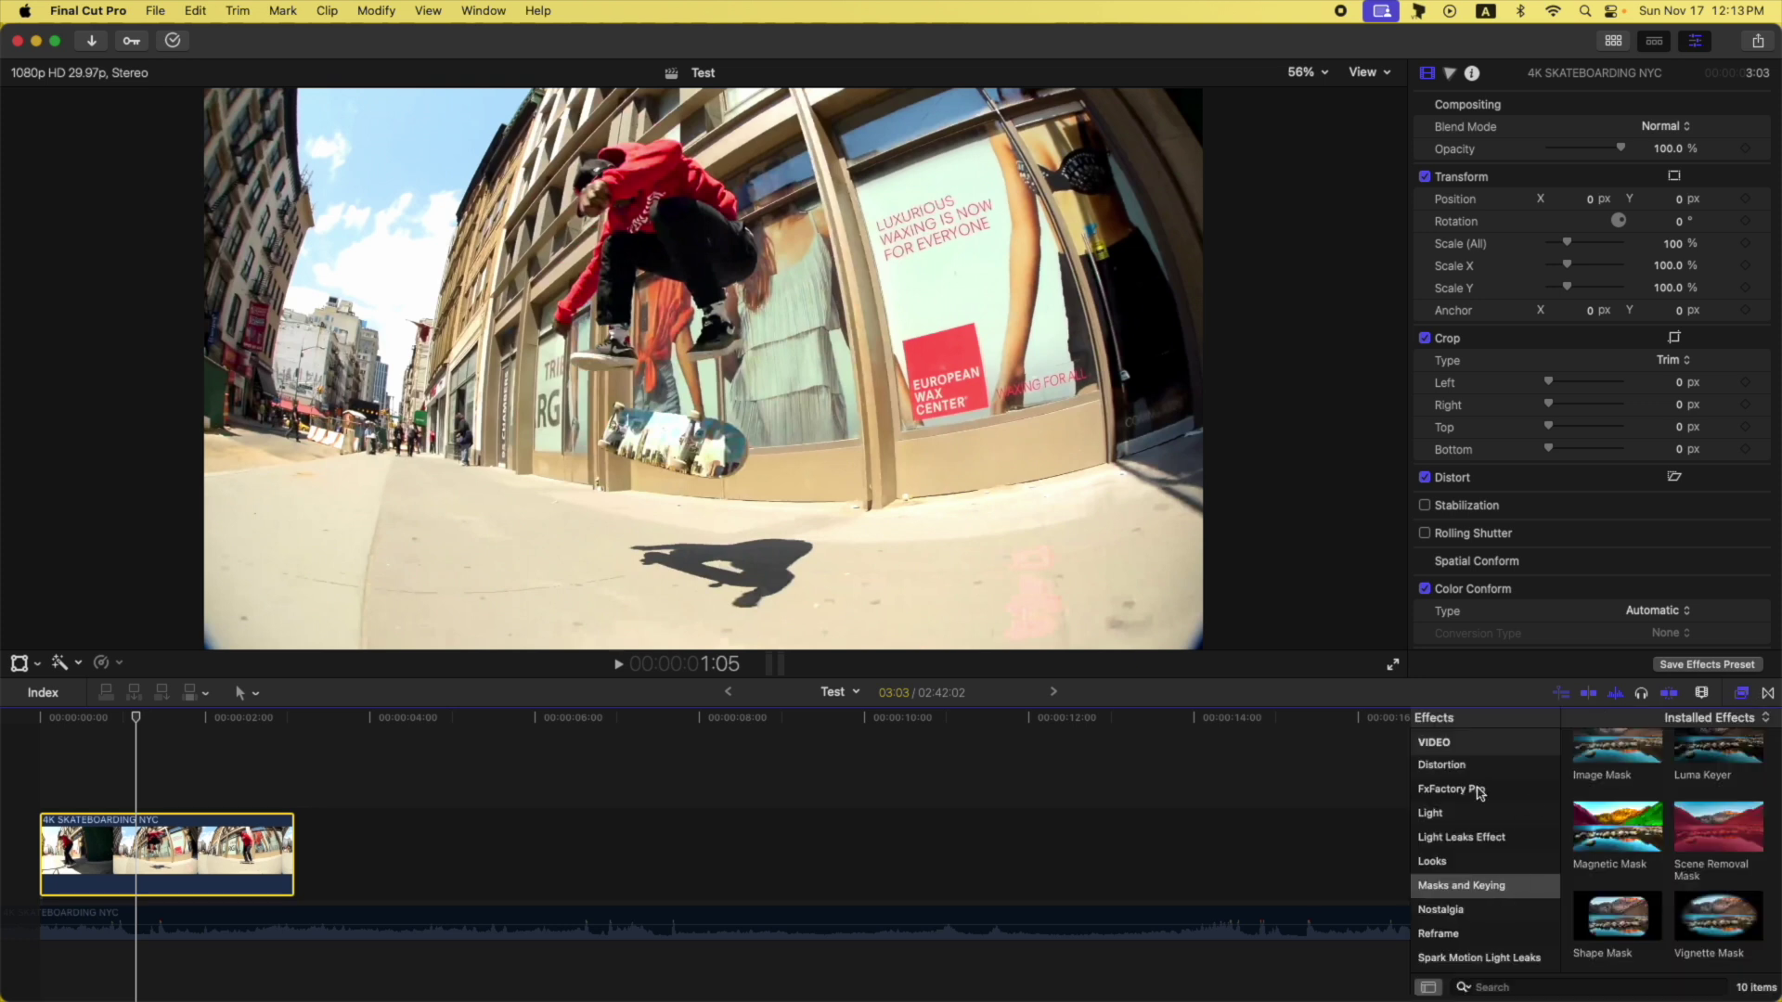
{"action": "left_click", "coordinate": [1493, 889]}
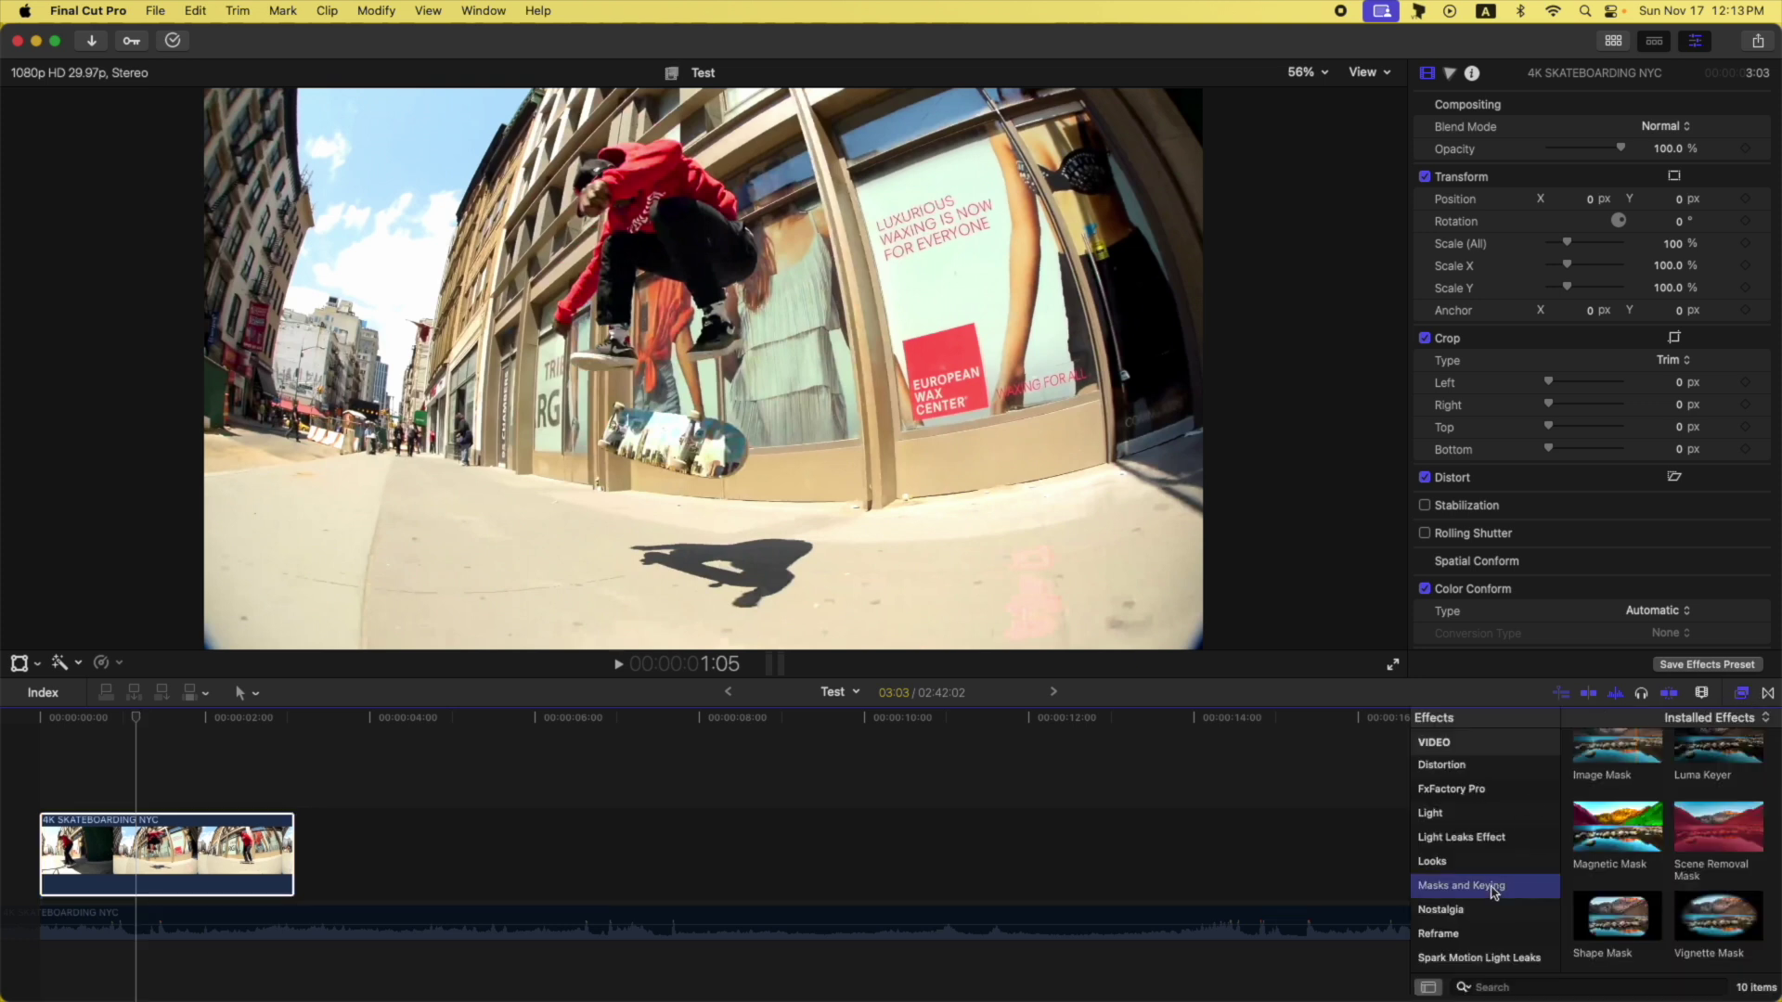
{"action": "left_click_drag", "start_coordinate": [1617, 826], "coordinate": [149, 845]}
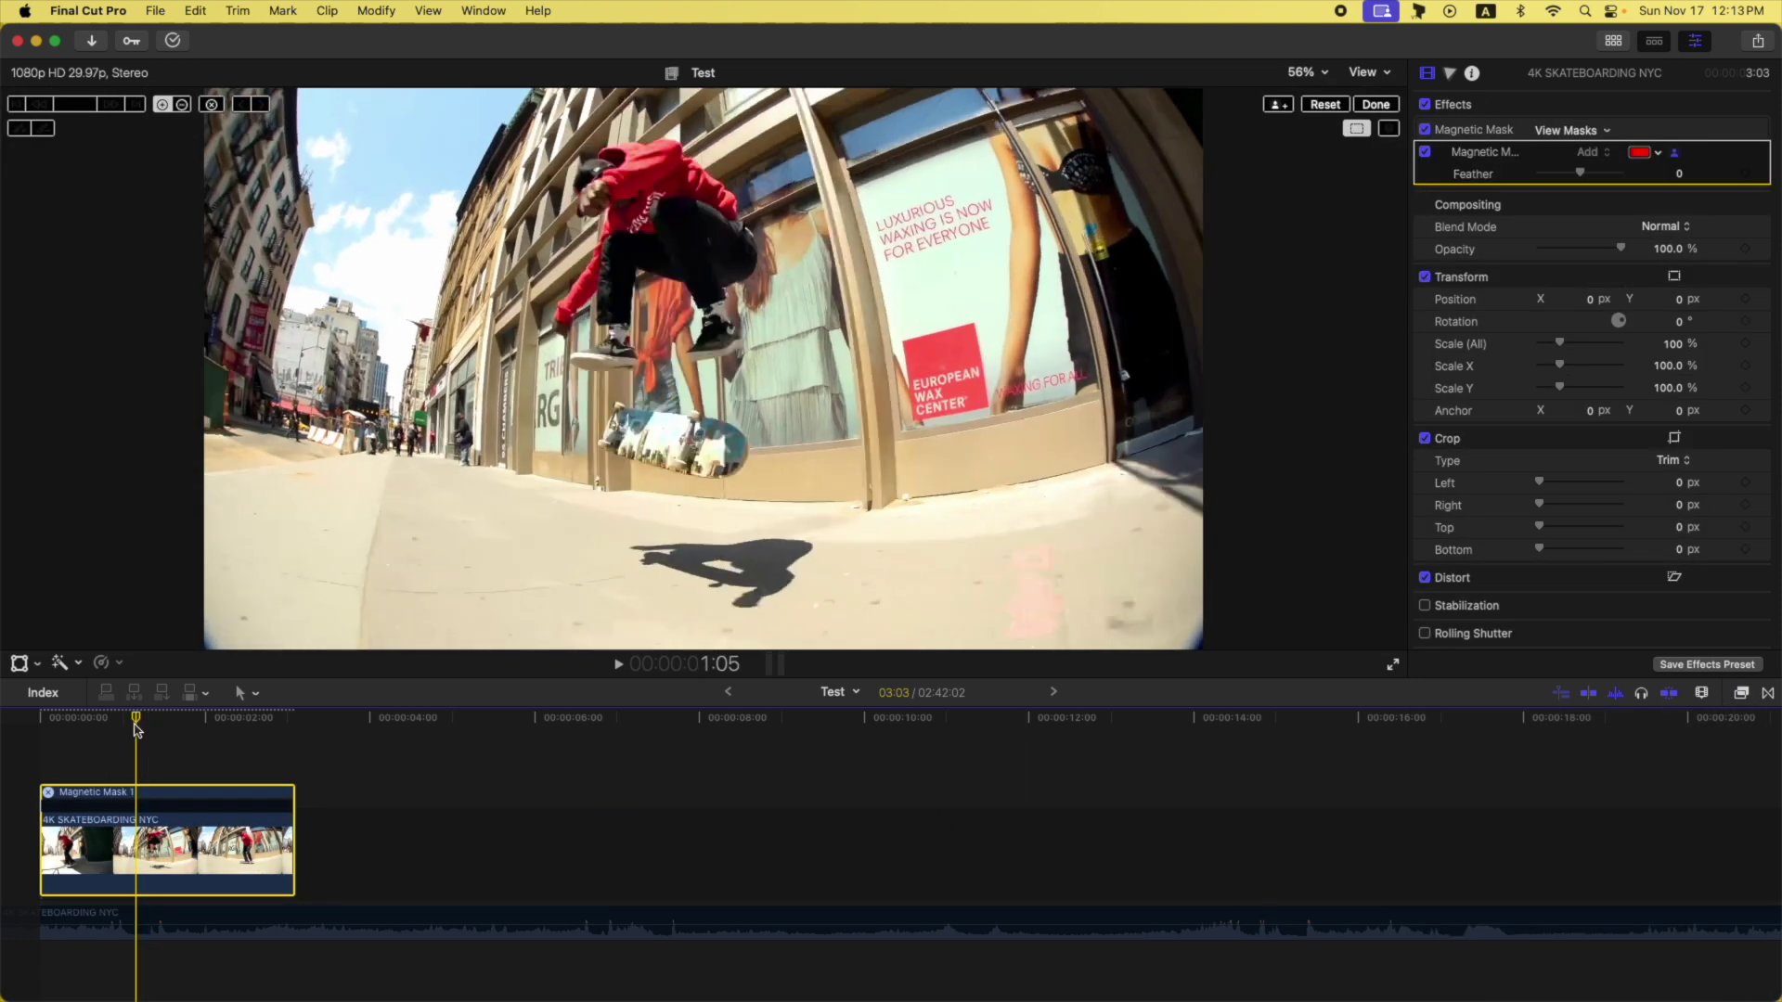
{"action": "left_click", "coordinate": [133, 721]}
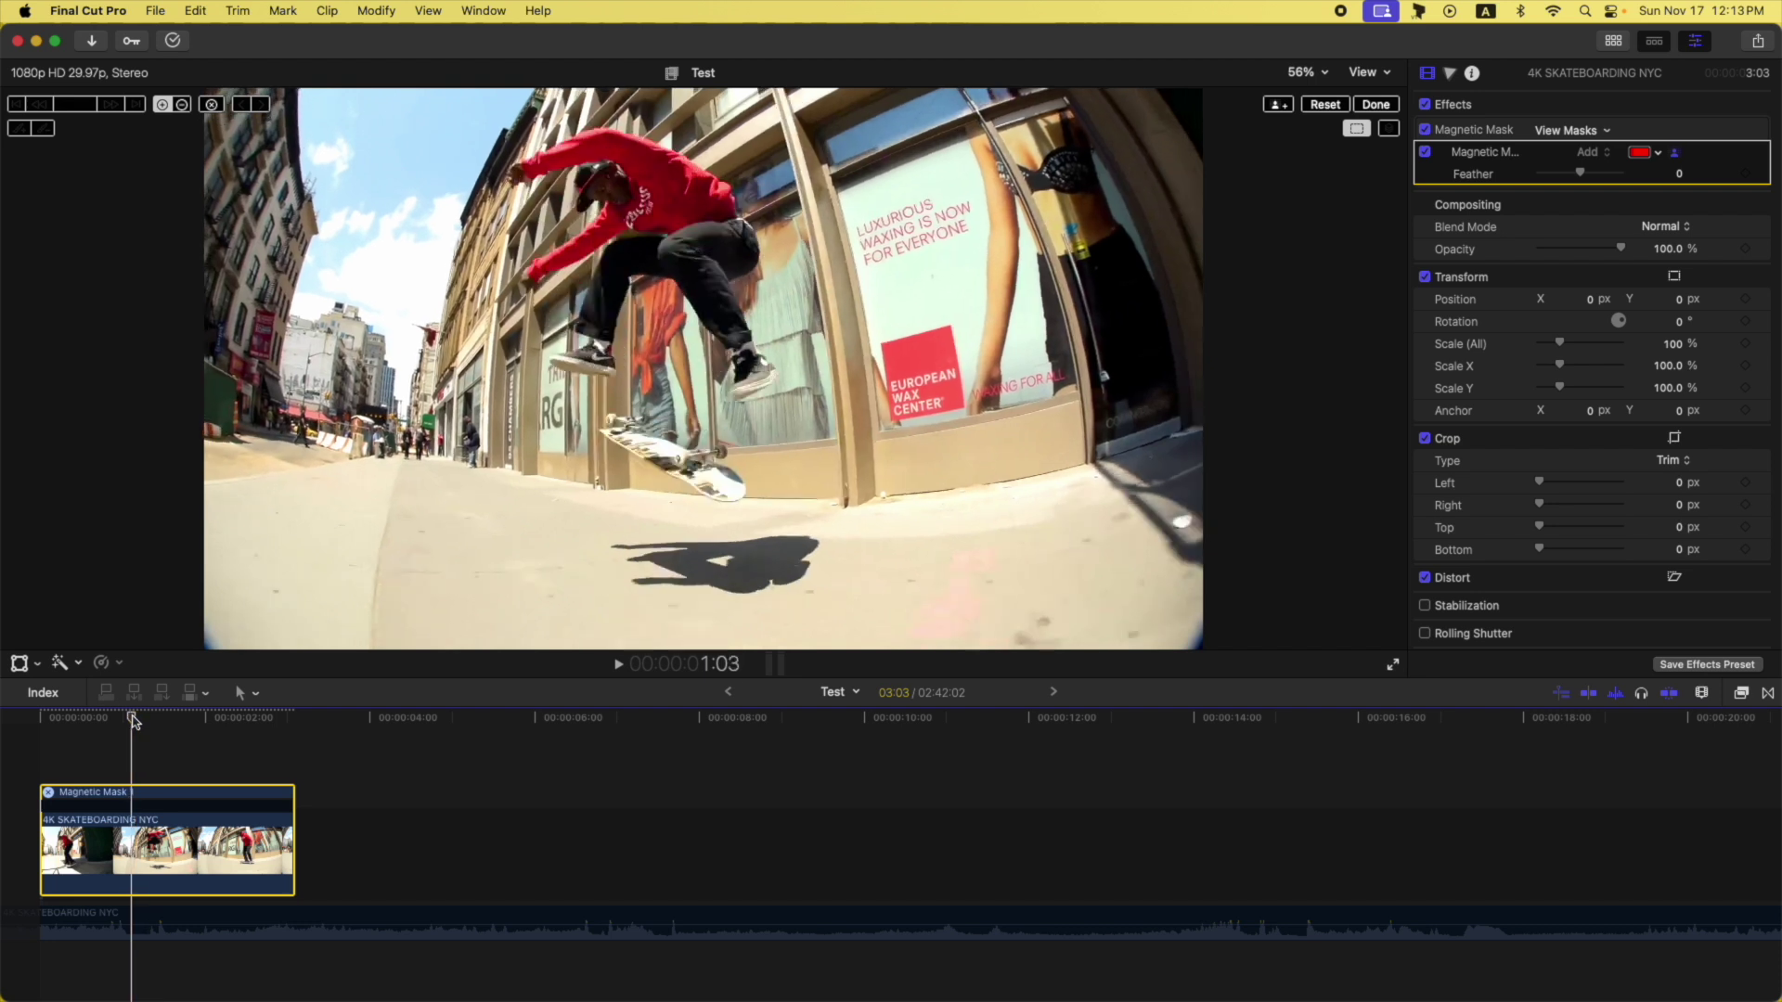
{"action": "left_click_drag", "start_coordinate": [133, 721], "coordinate": [112, 724]}
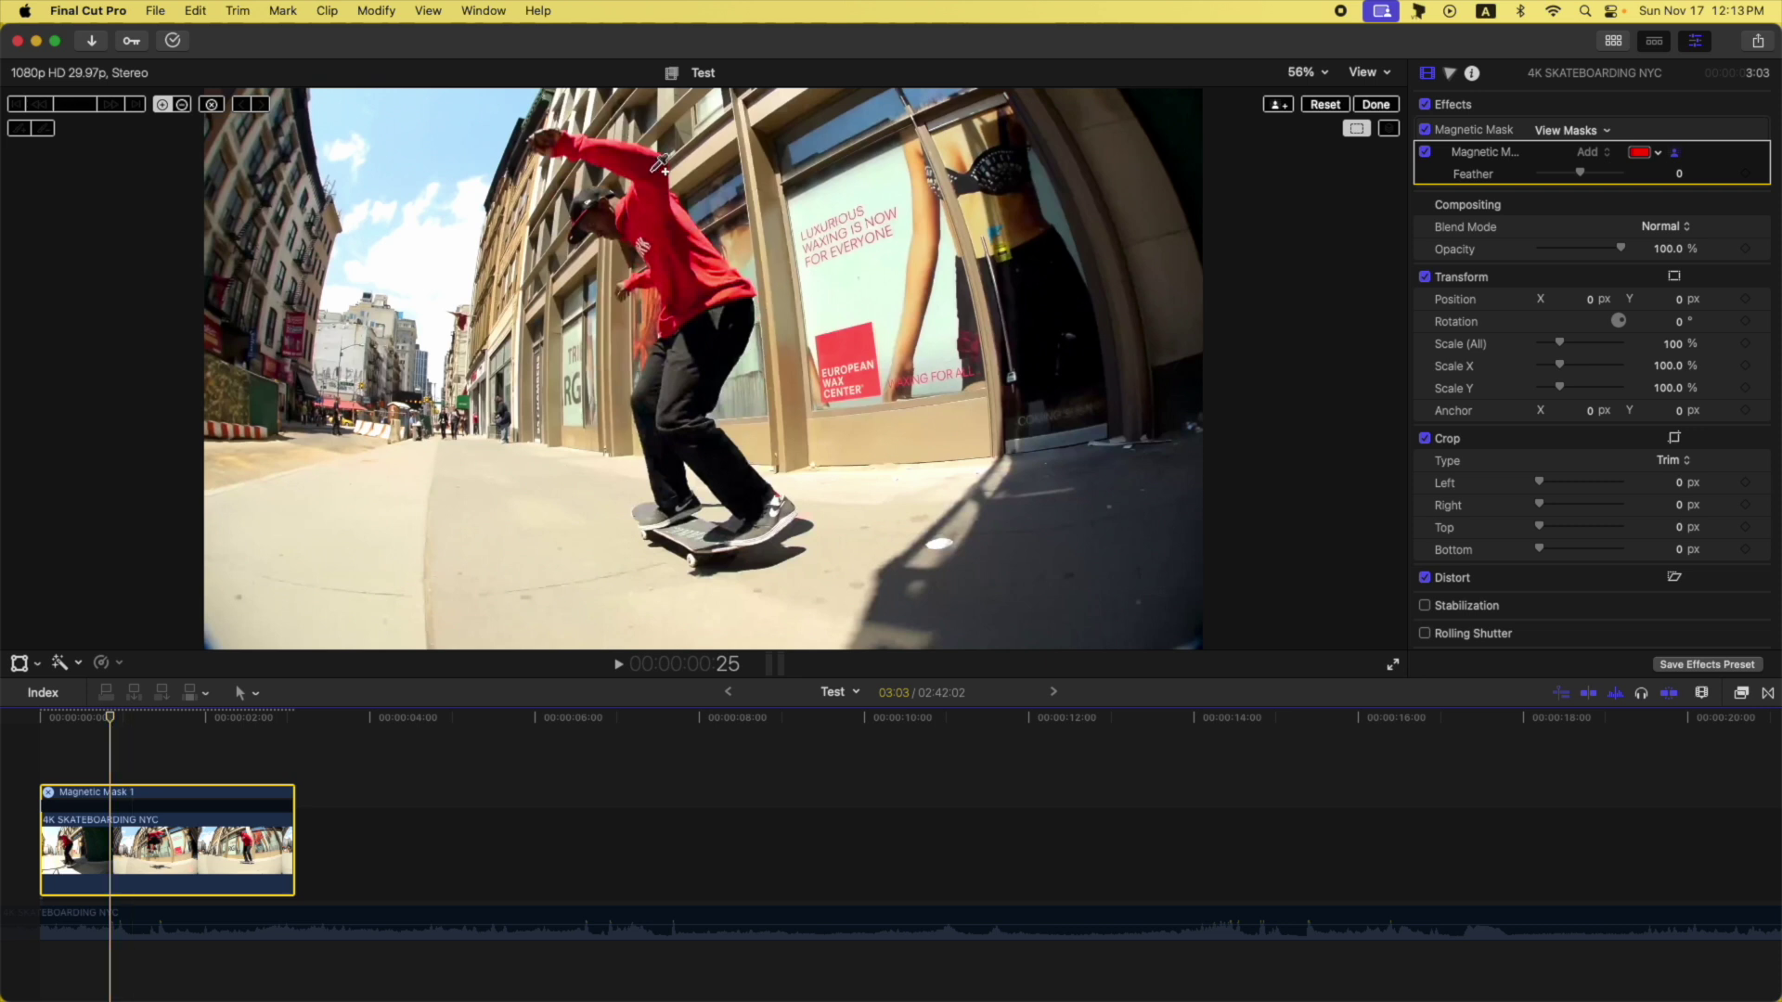
Mask the skater's body, head, arm and skateboard, excluding nearby background, then analyze and finish.
{"action": "left_click", "coordinate": [653, 219]}
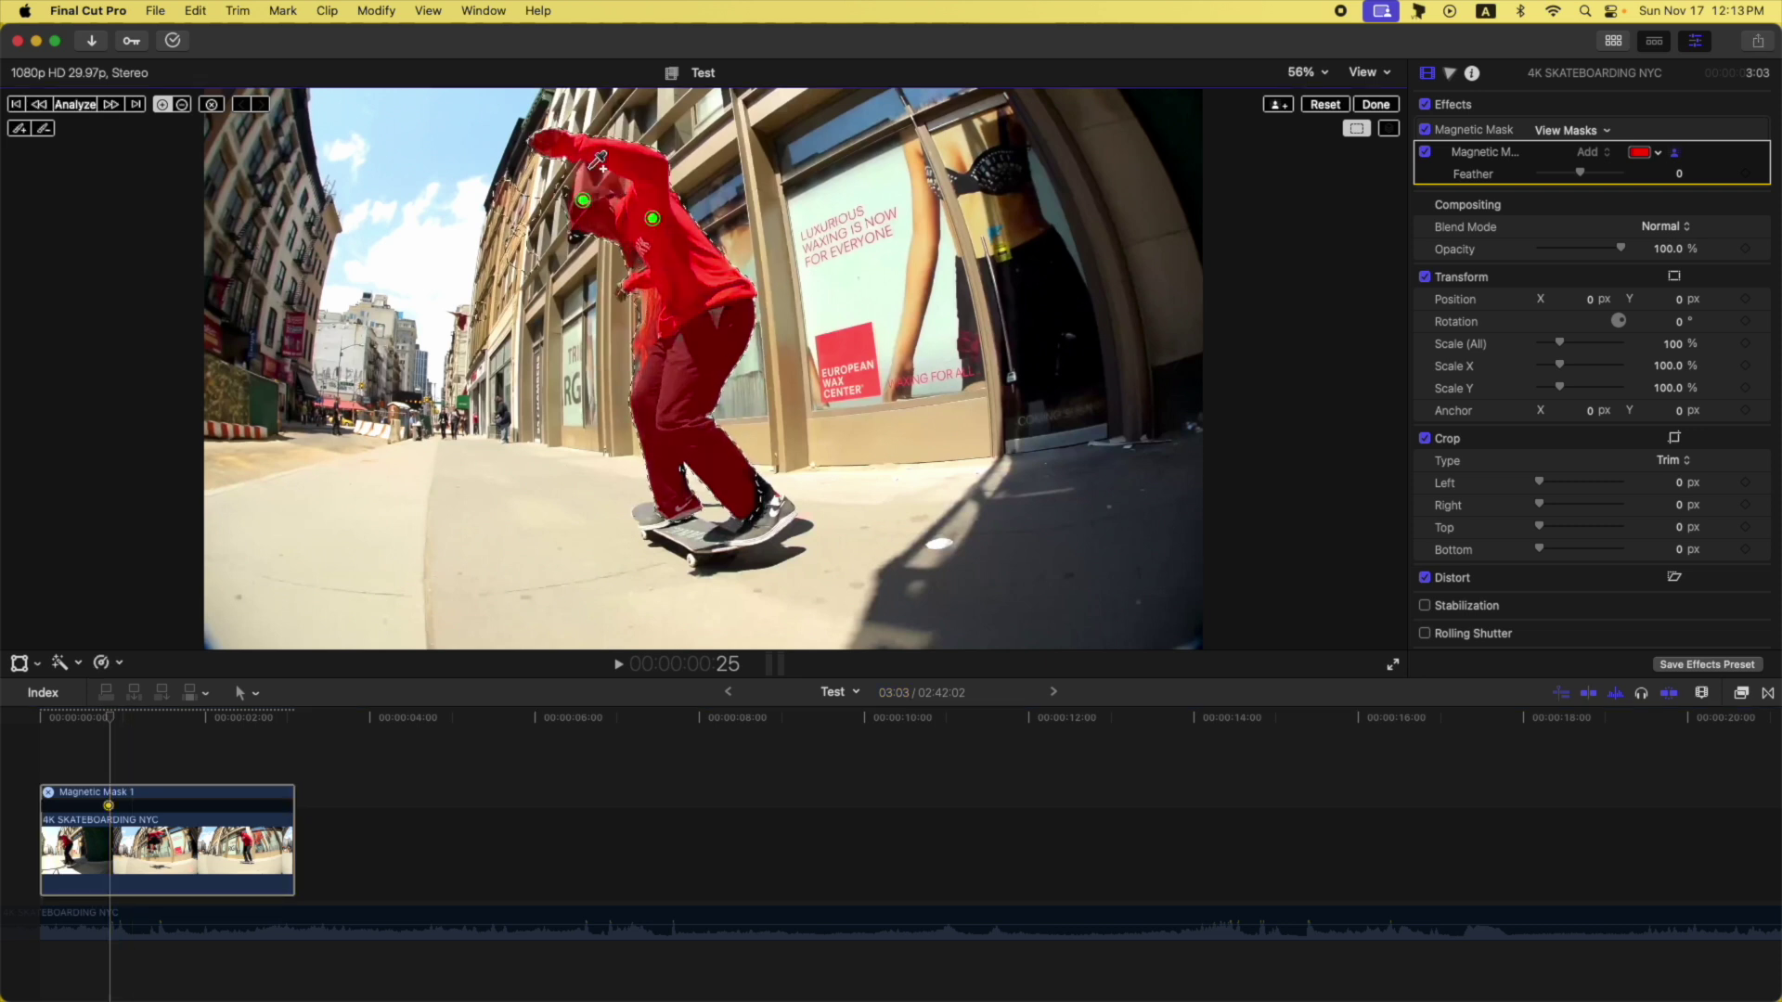
{"action": "left_click", "coordinate": [701, 531]}
{"action": "left_click", "coordinate": [769, 520]}
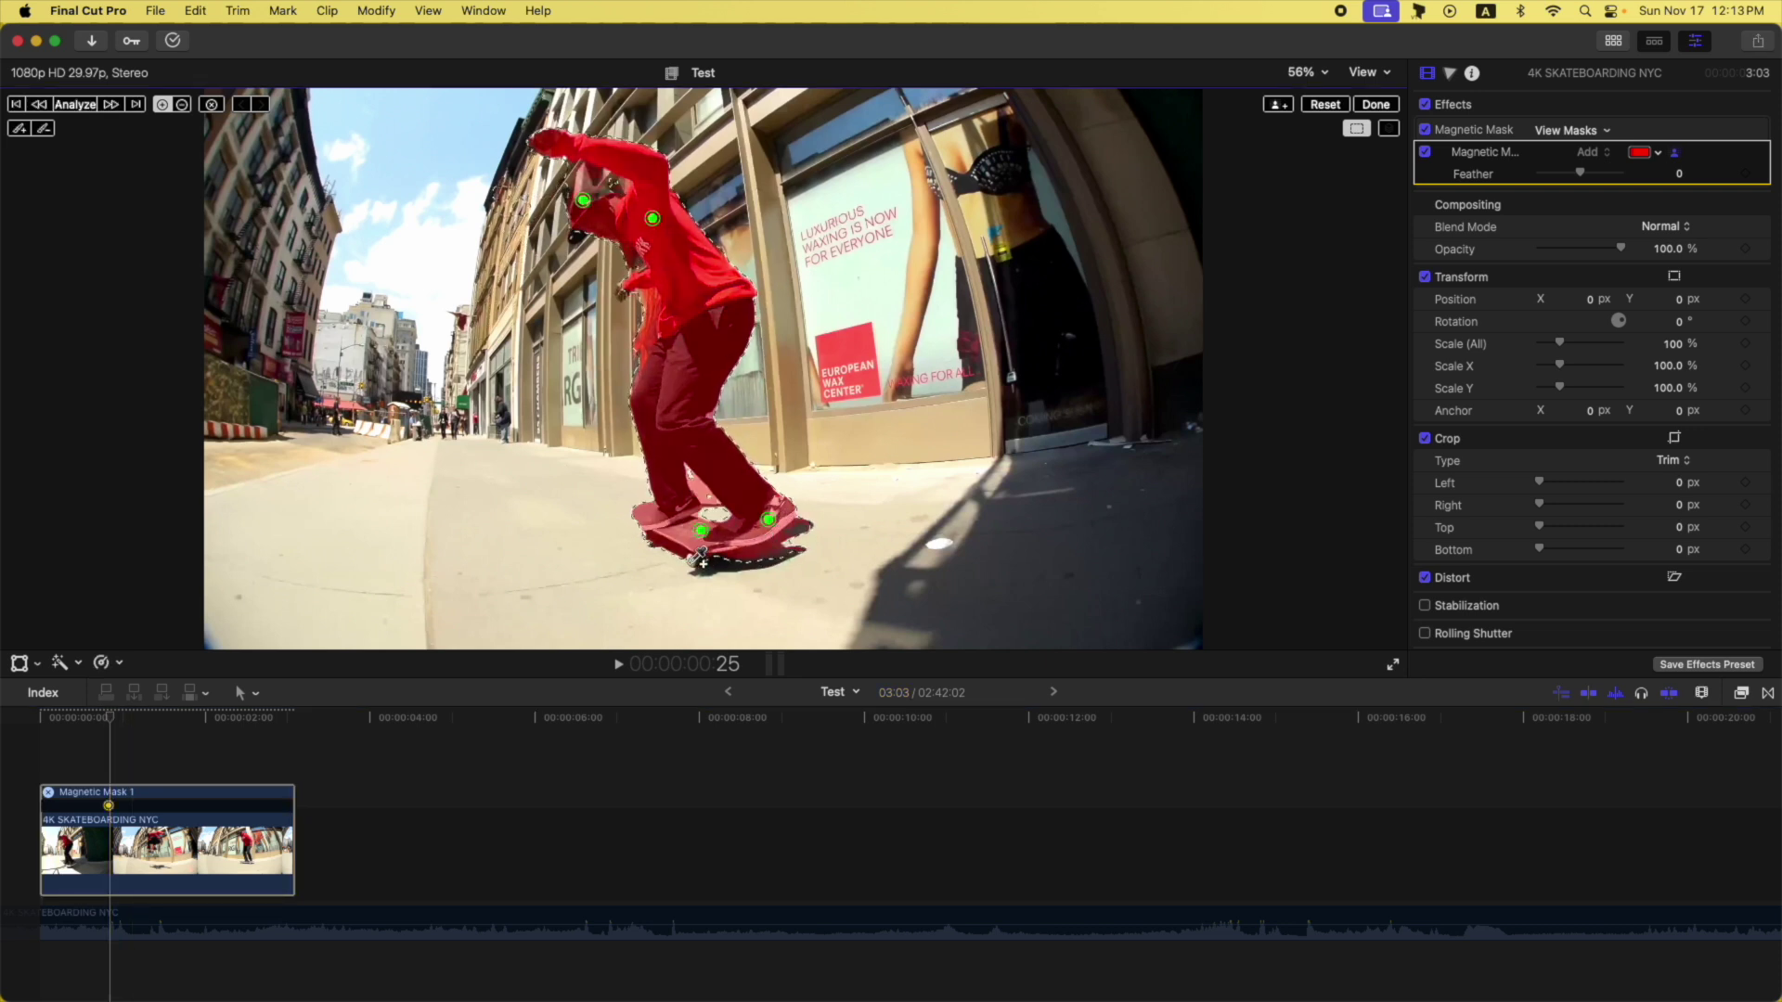
{"action": "key", "text": "alt"}
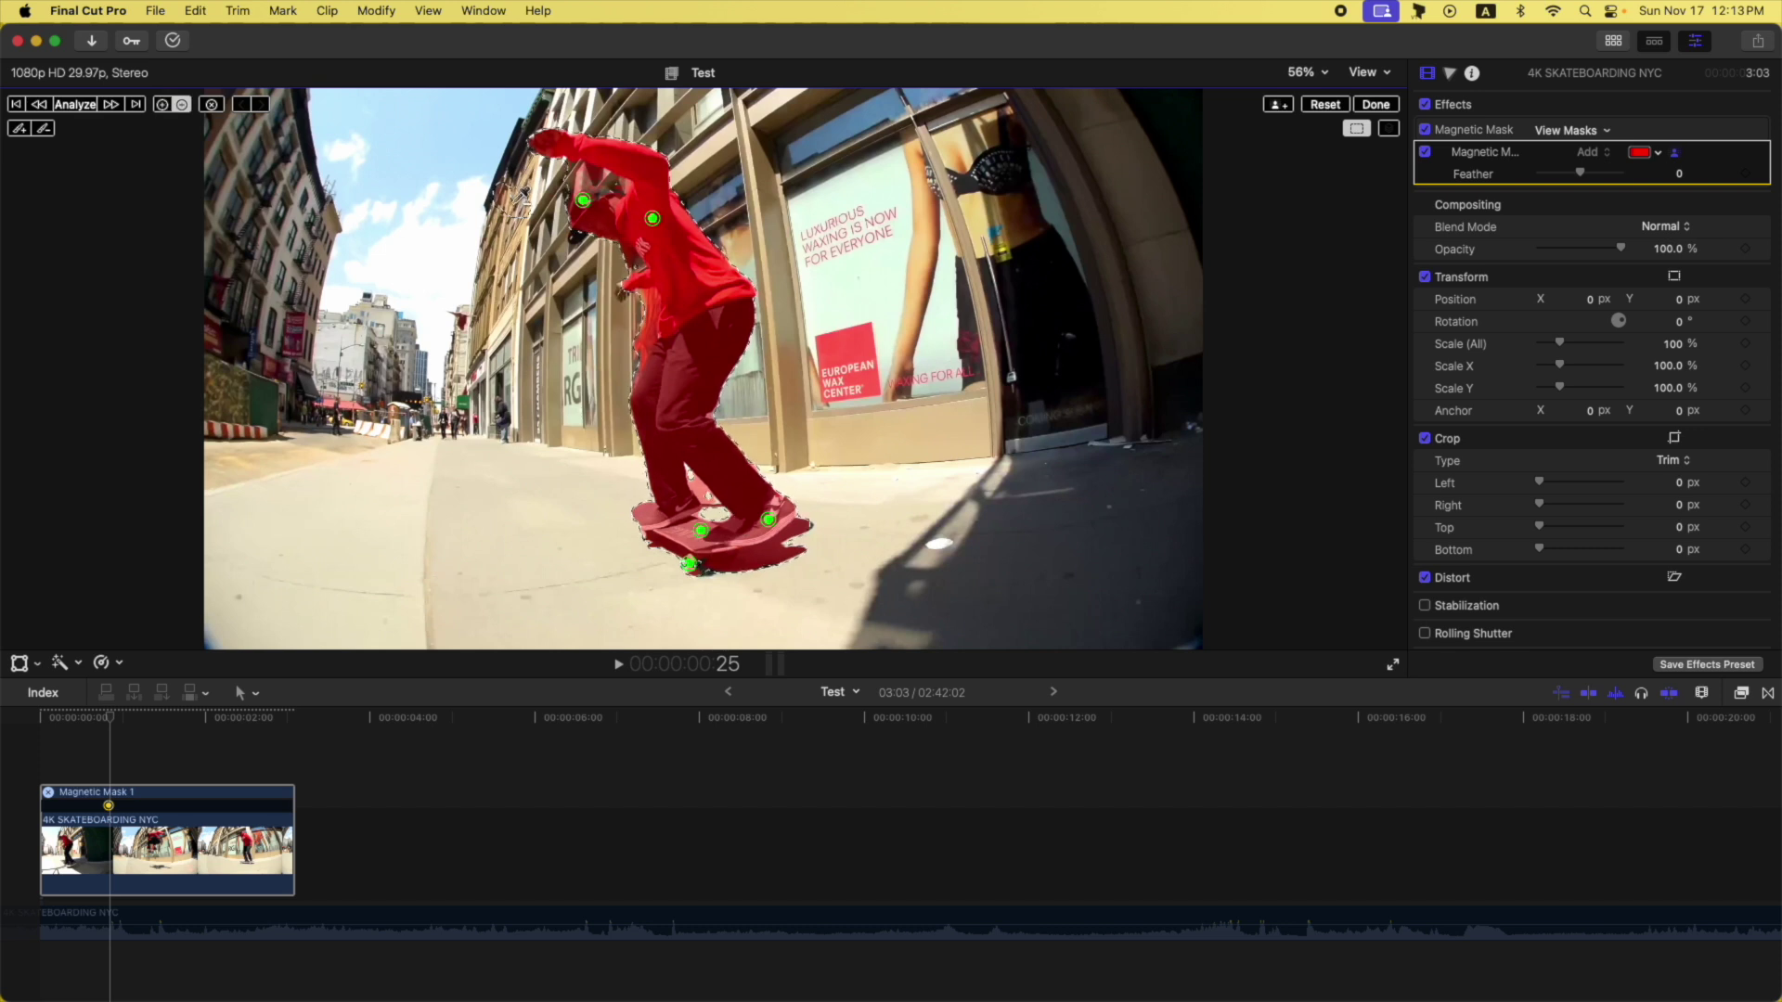
{"action": "left_click", "coordinate": [545, 139]}
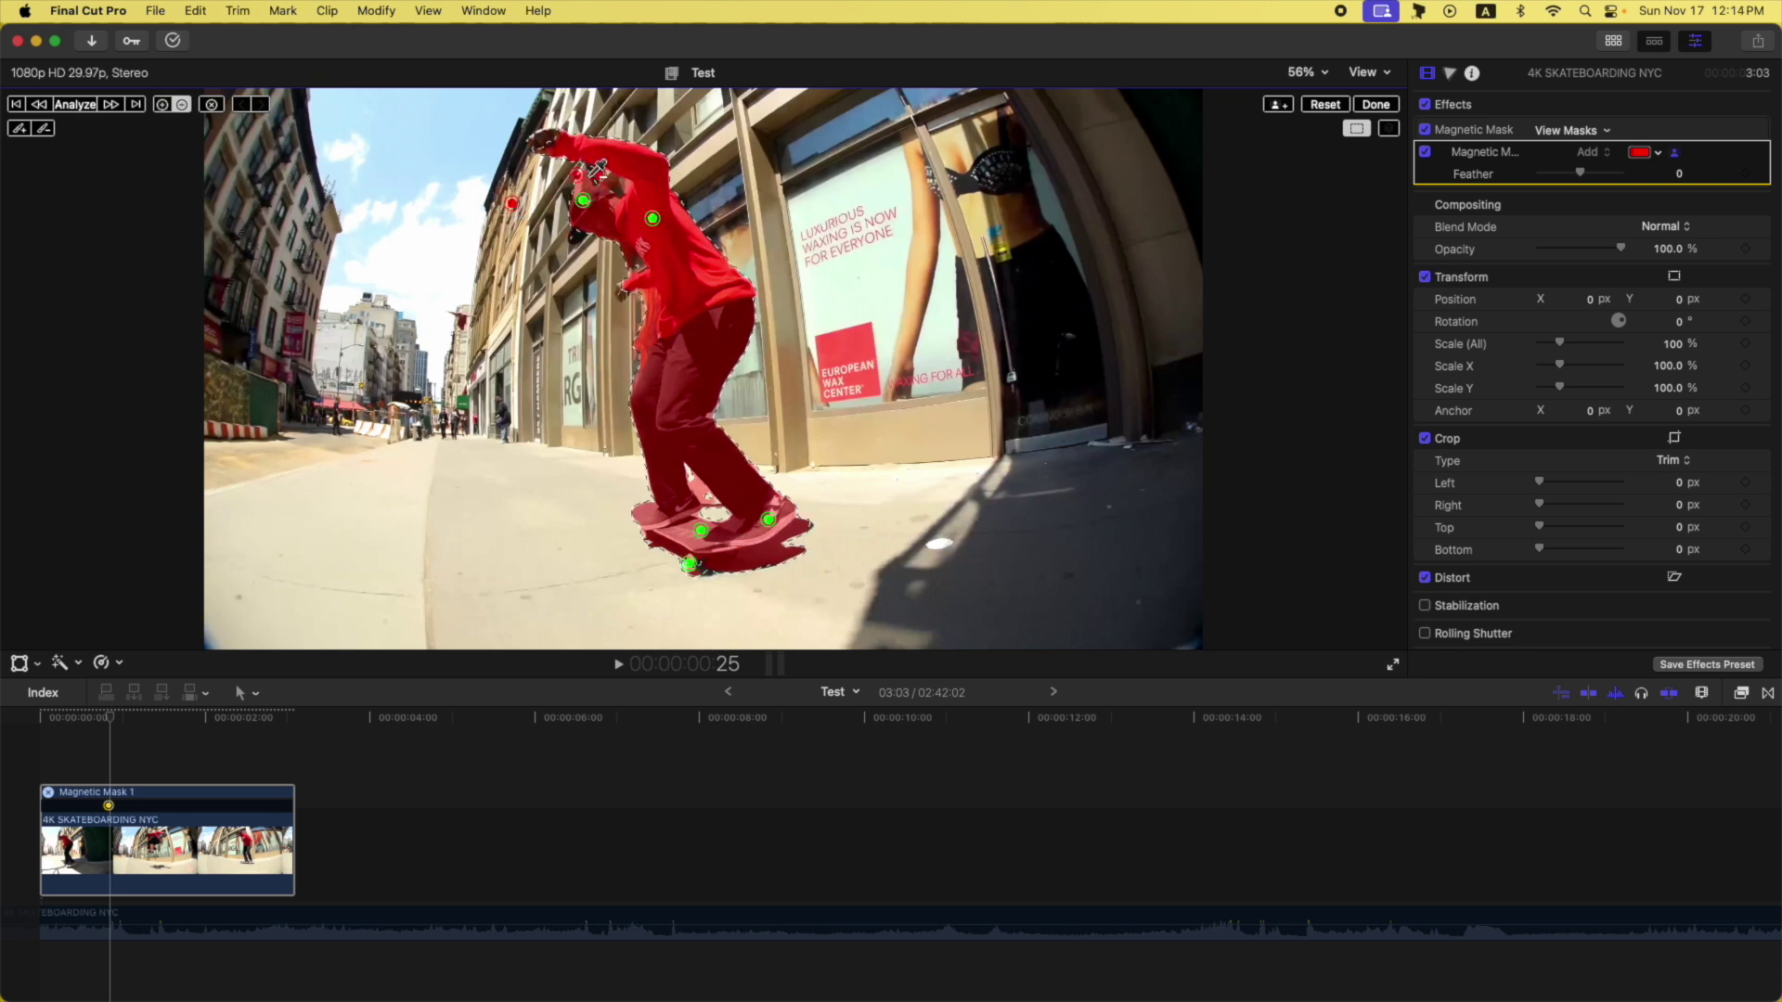
{"action": "left_click", "coordinate": [619, 289]}
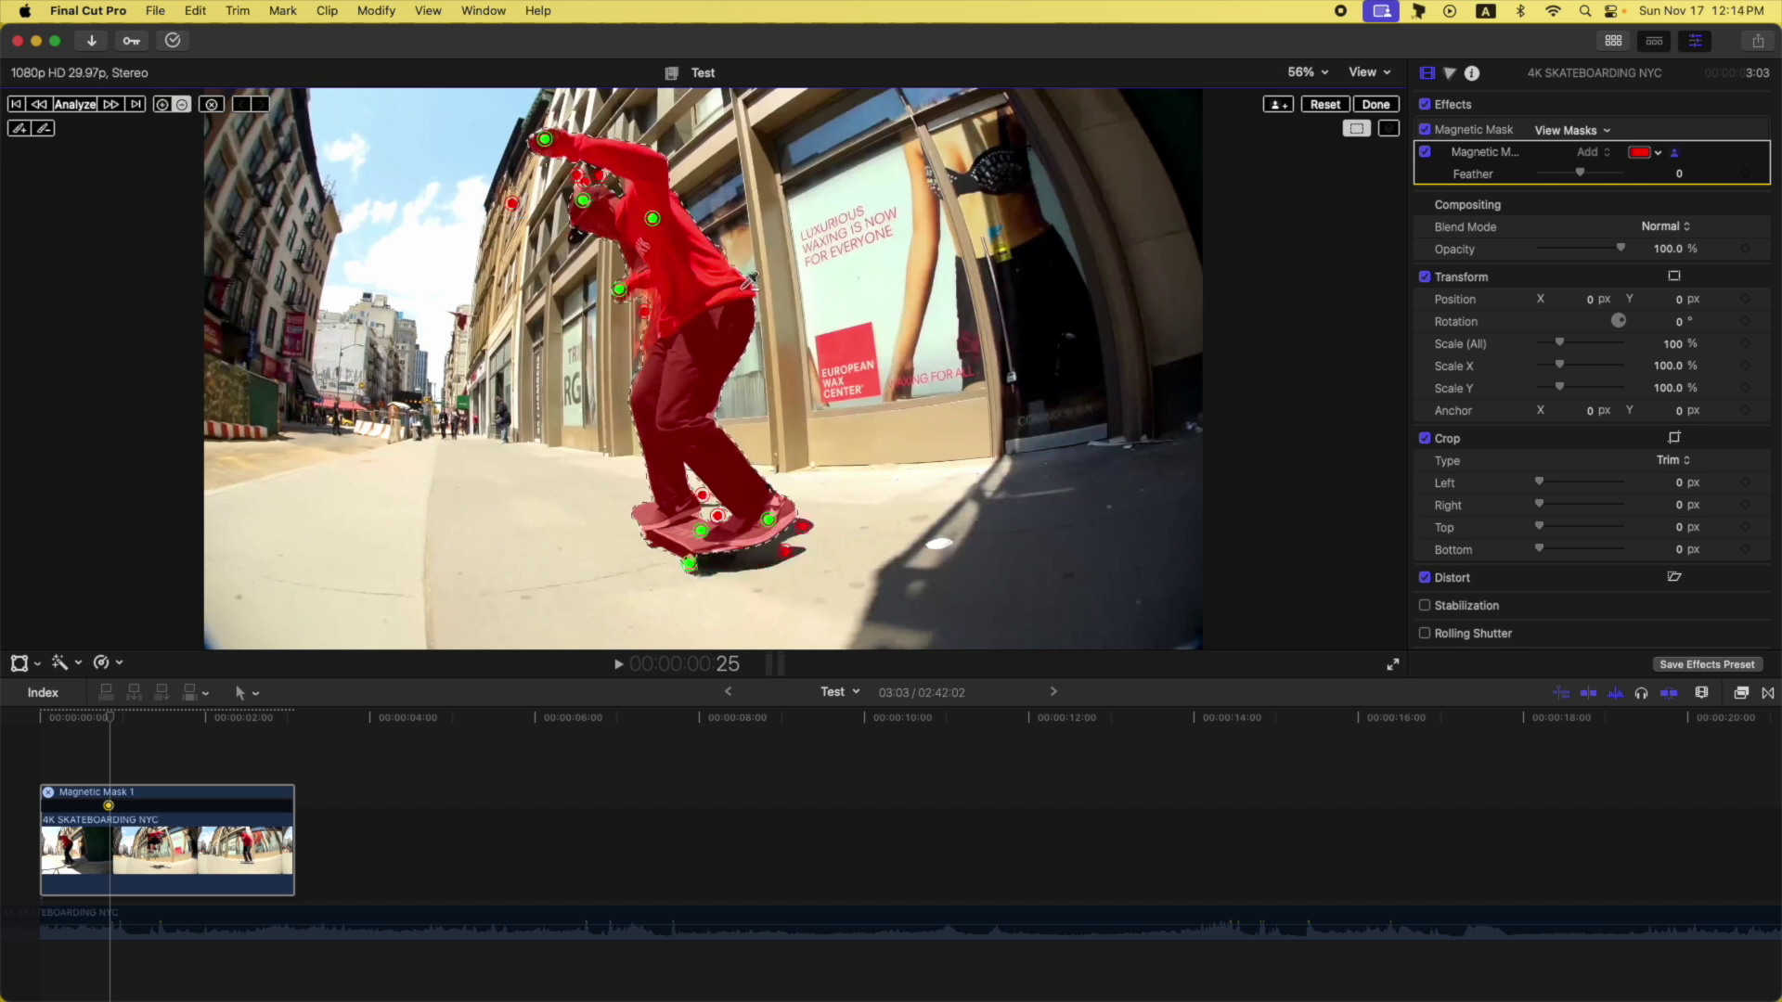
{"action": "left_click", "coordinate": [608, 209]}
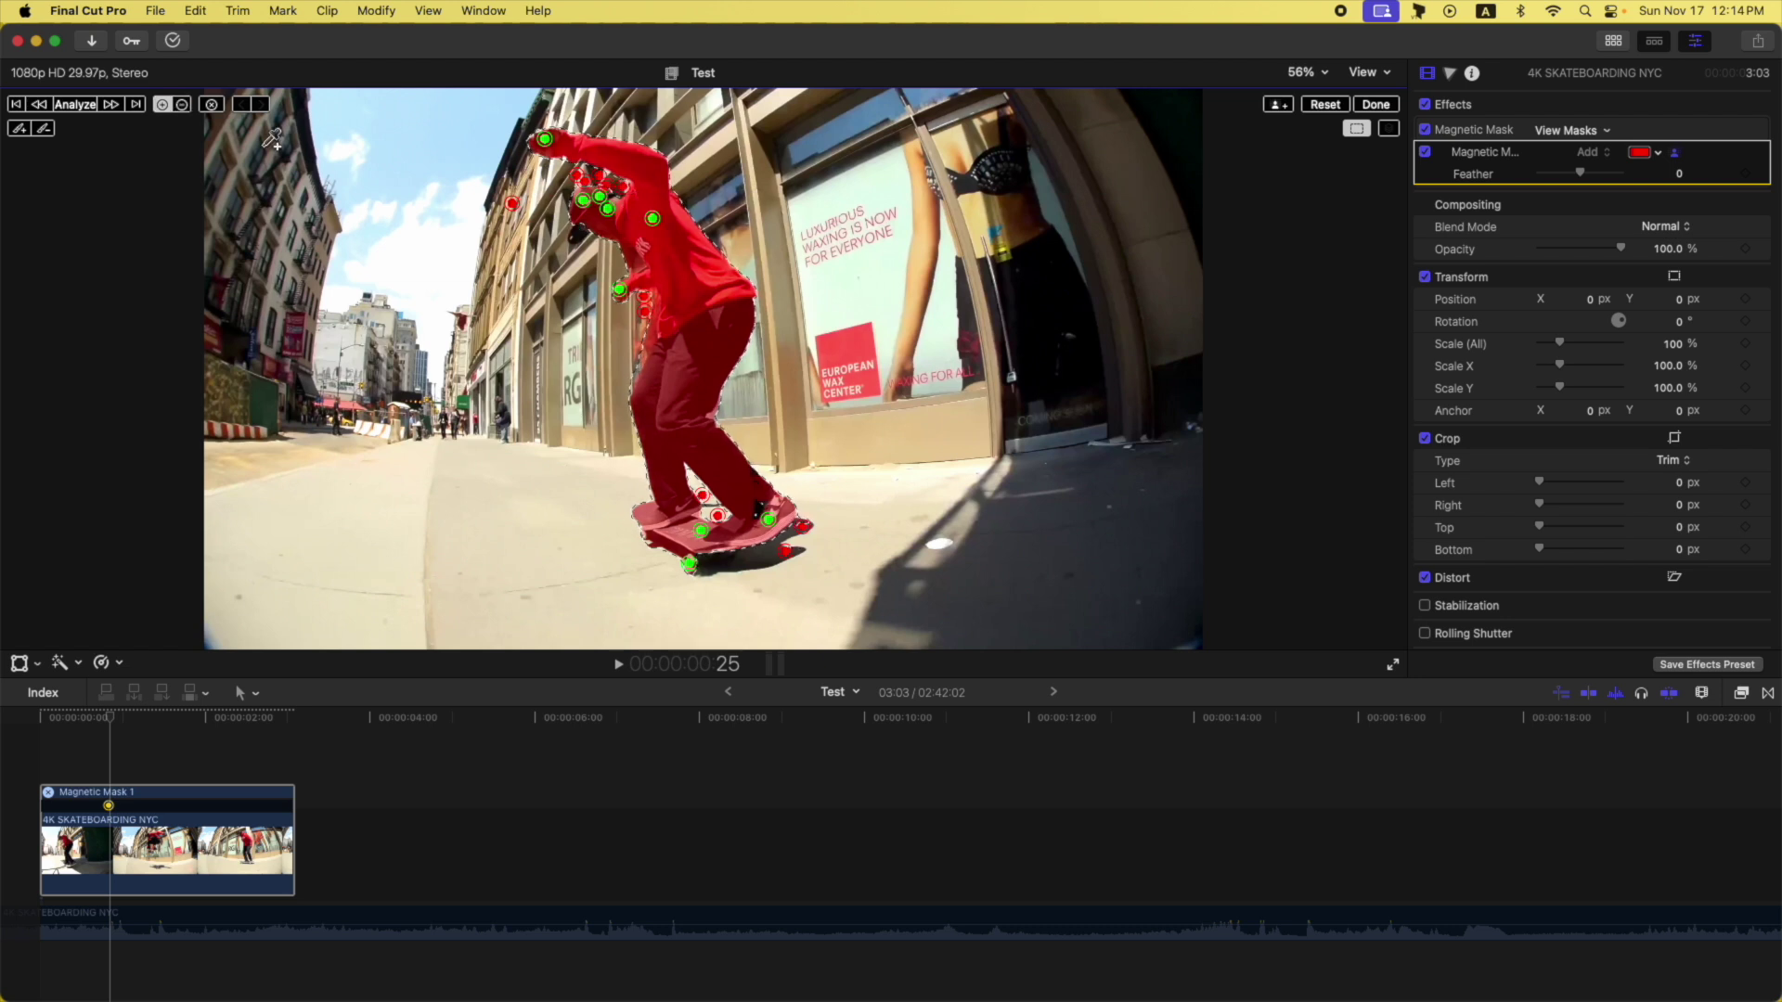
{"action": "left_click", "coordinate": [75, 104]}
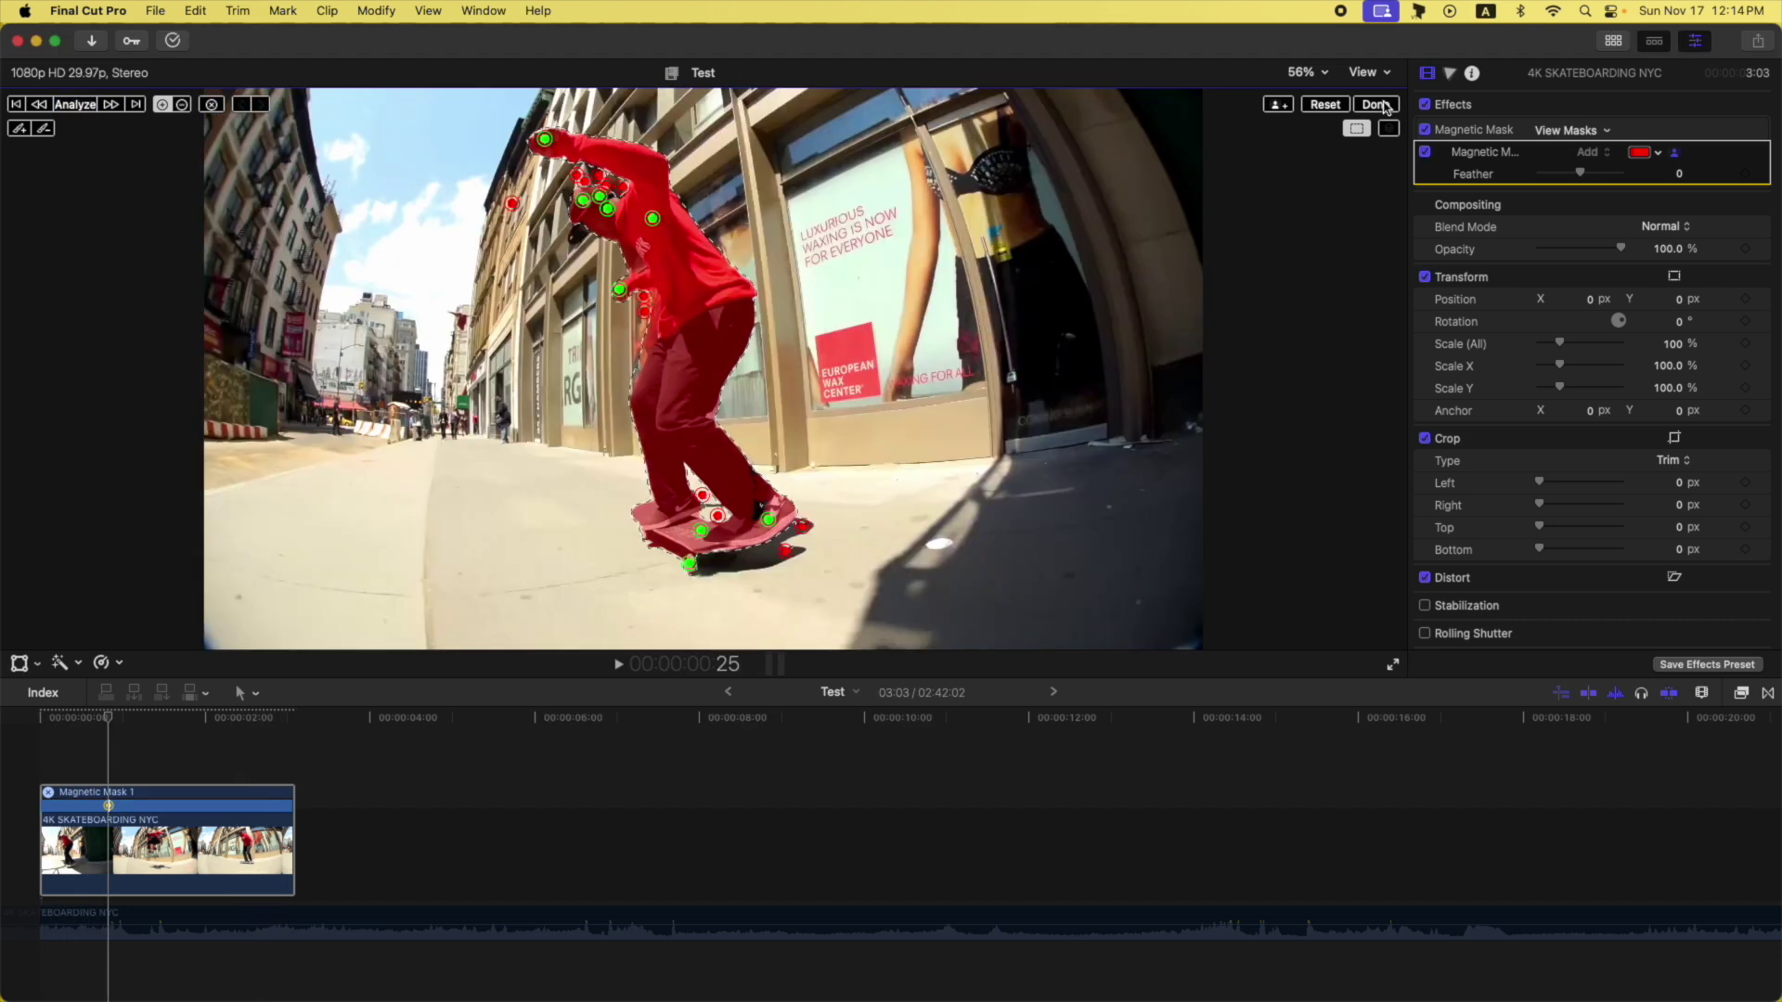
{"action": "left_click", "coordinate": [1378, 105]}
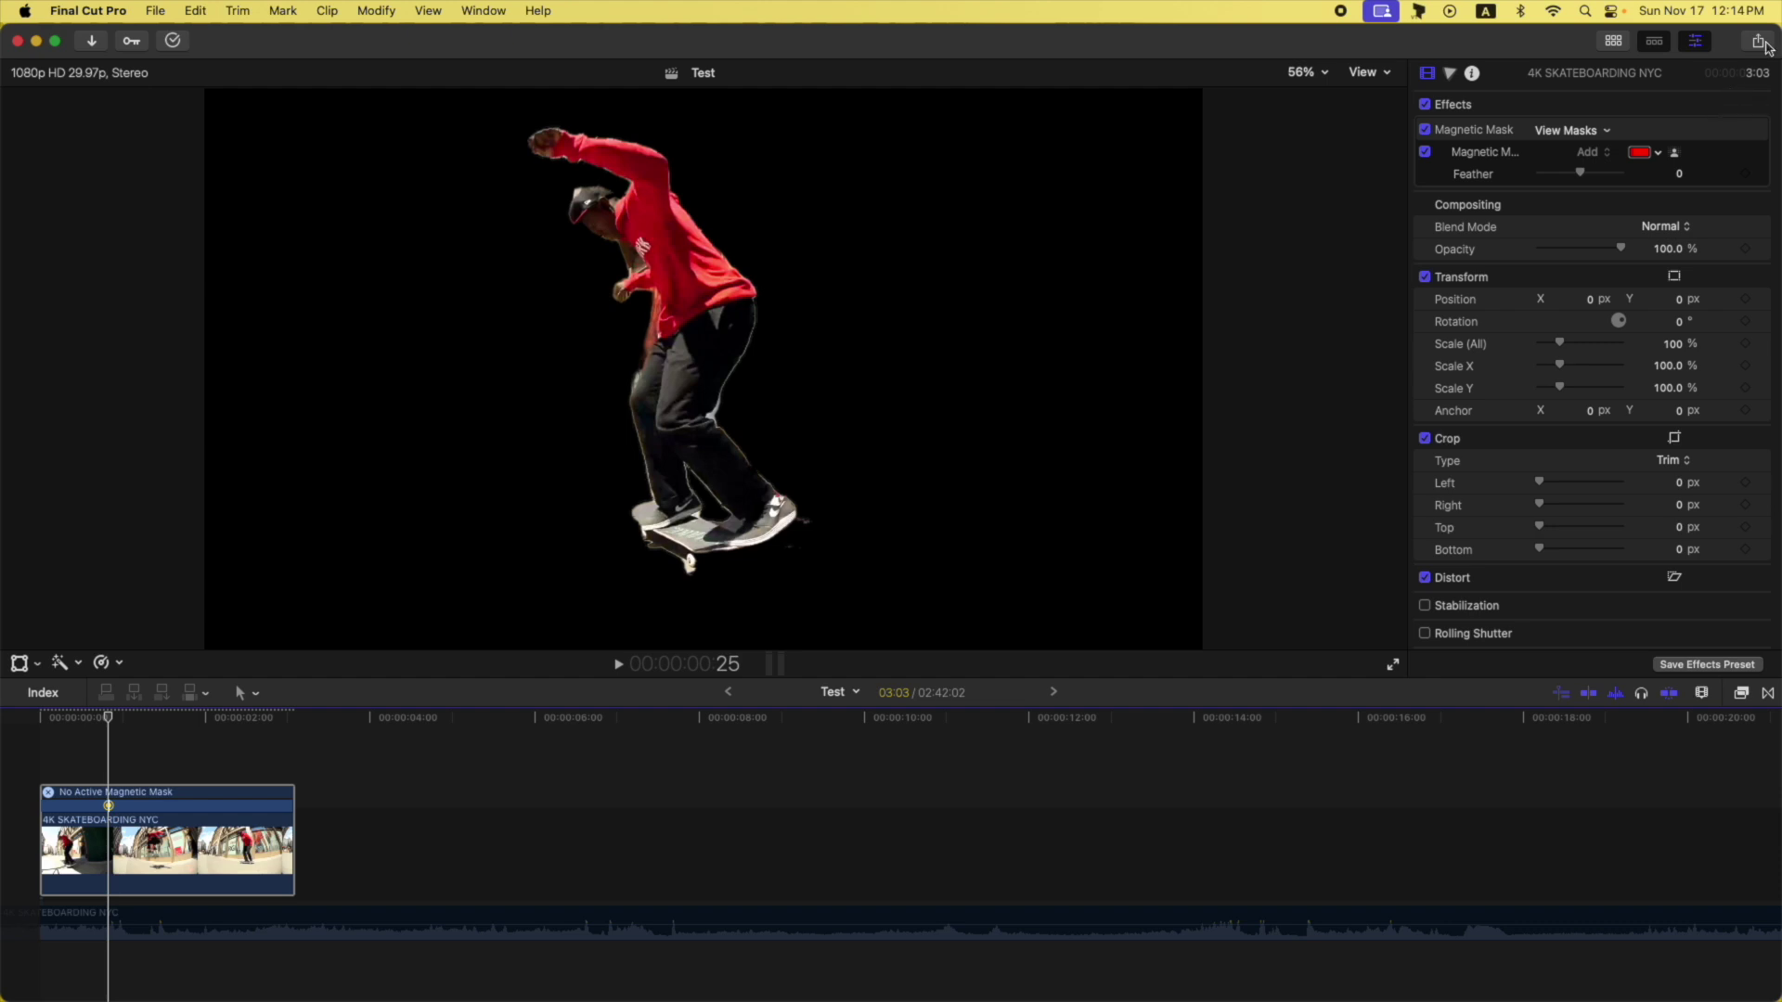
Begin a file export named 'Skate', cancel it, and select the clip in the timeline.
{"action": "left_click", "coordinate": [1763, 45]}
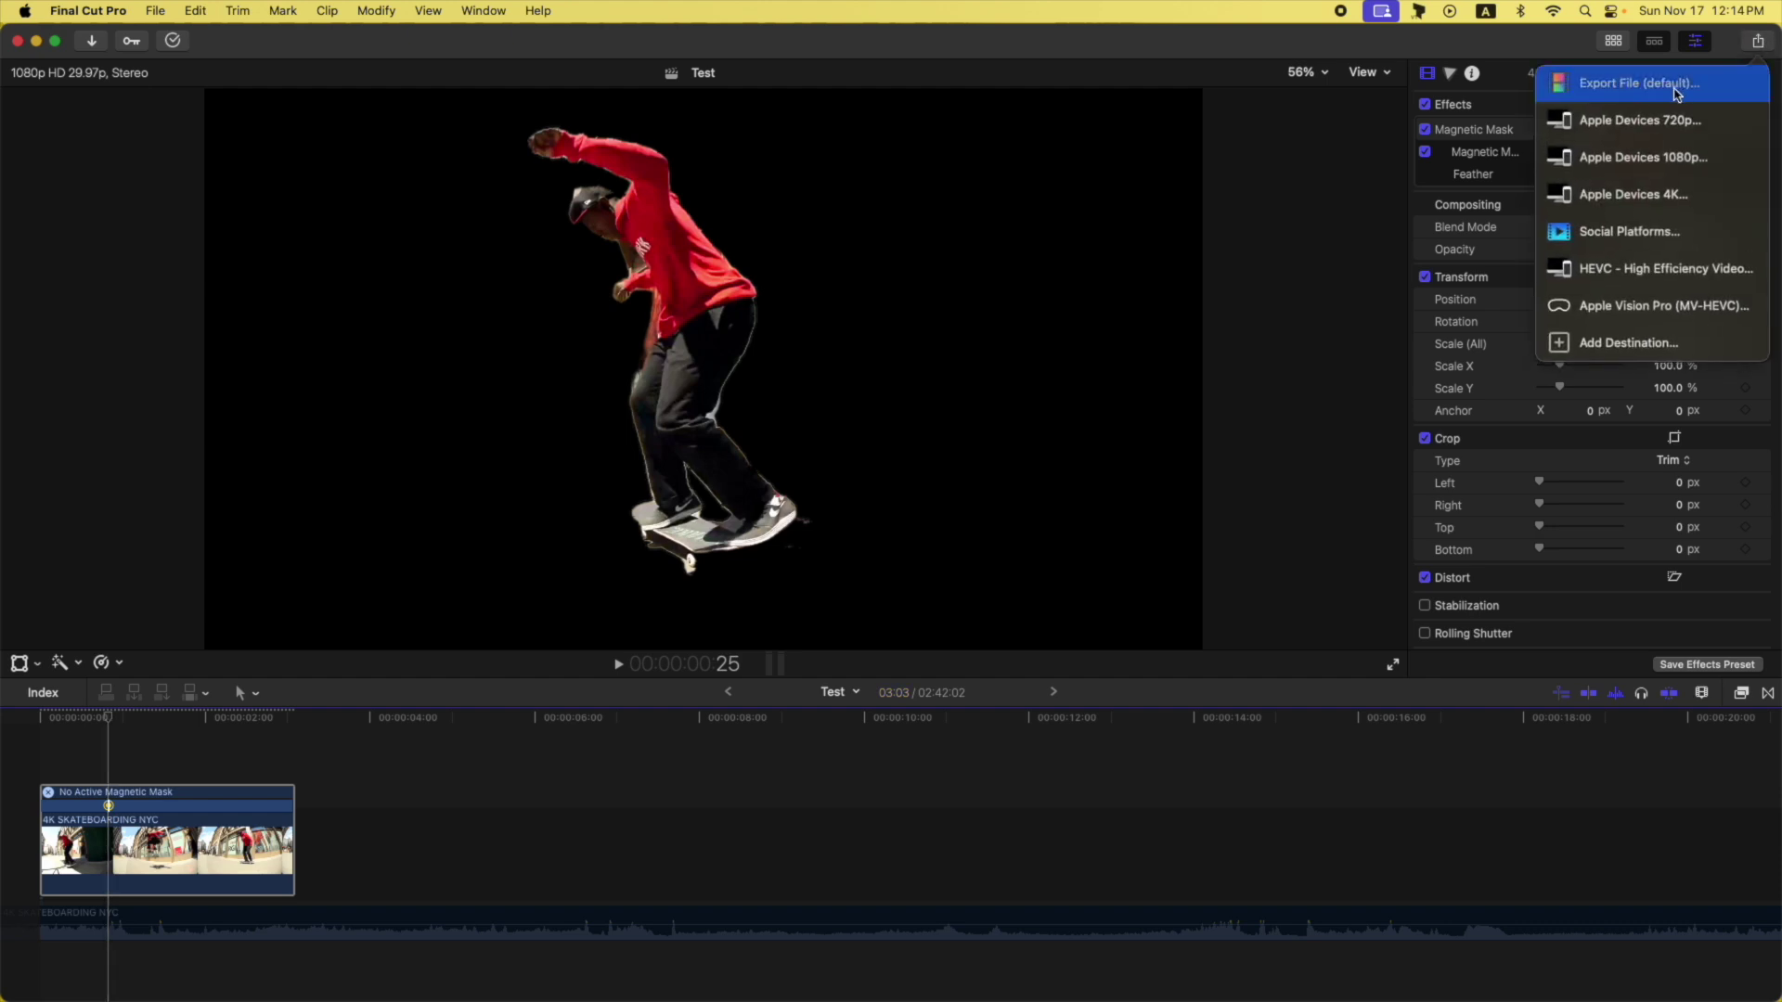
{"action": "left_click", "coordinate": [1676, 85]}
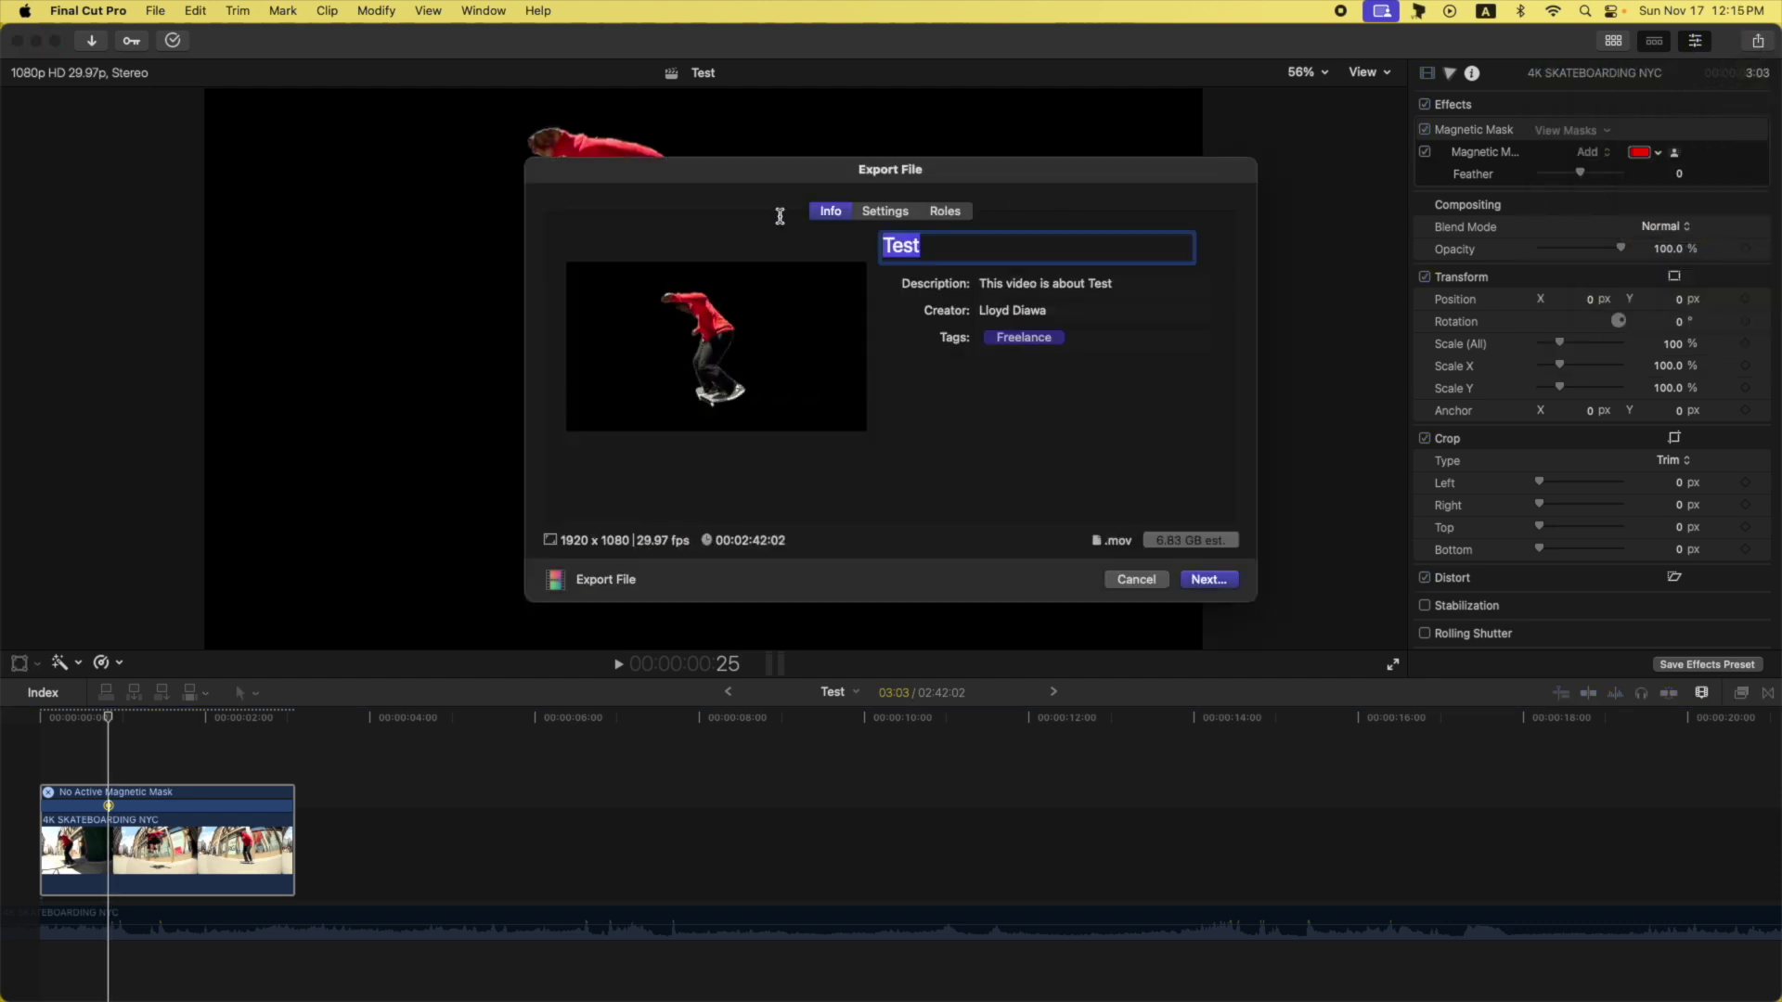
{"action": "type", "text": "Skate"}
{"action": "left_click", "coordinate": [1136, 579]}
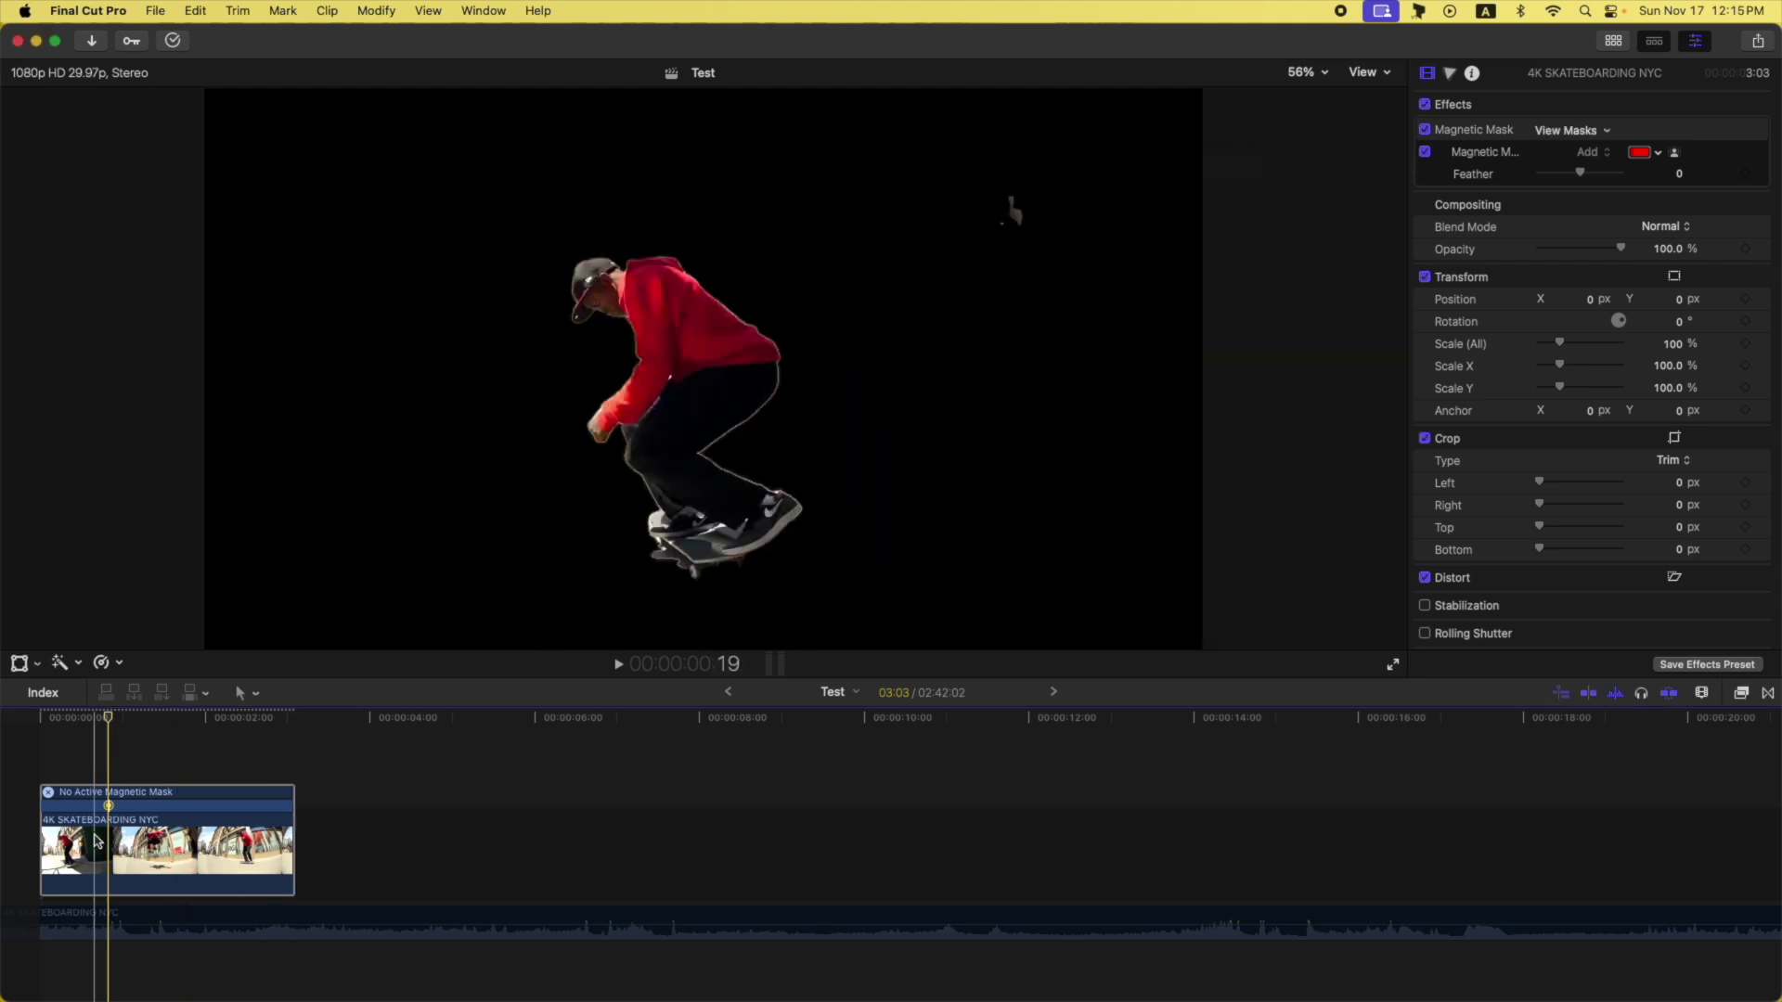
{"action": "key", "text": "p"}
{"action": "left_click", "coordinate": [243, 863]}
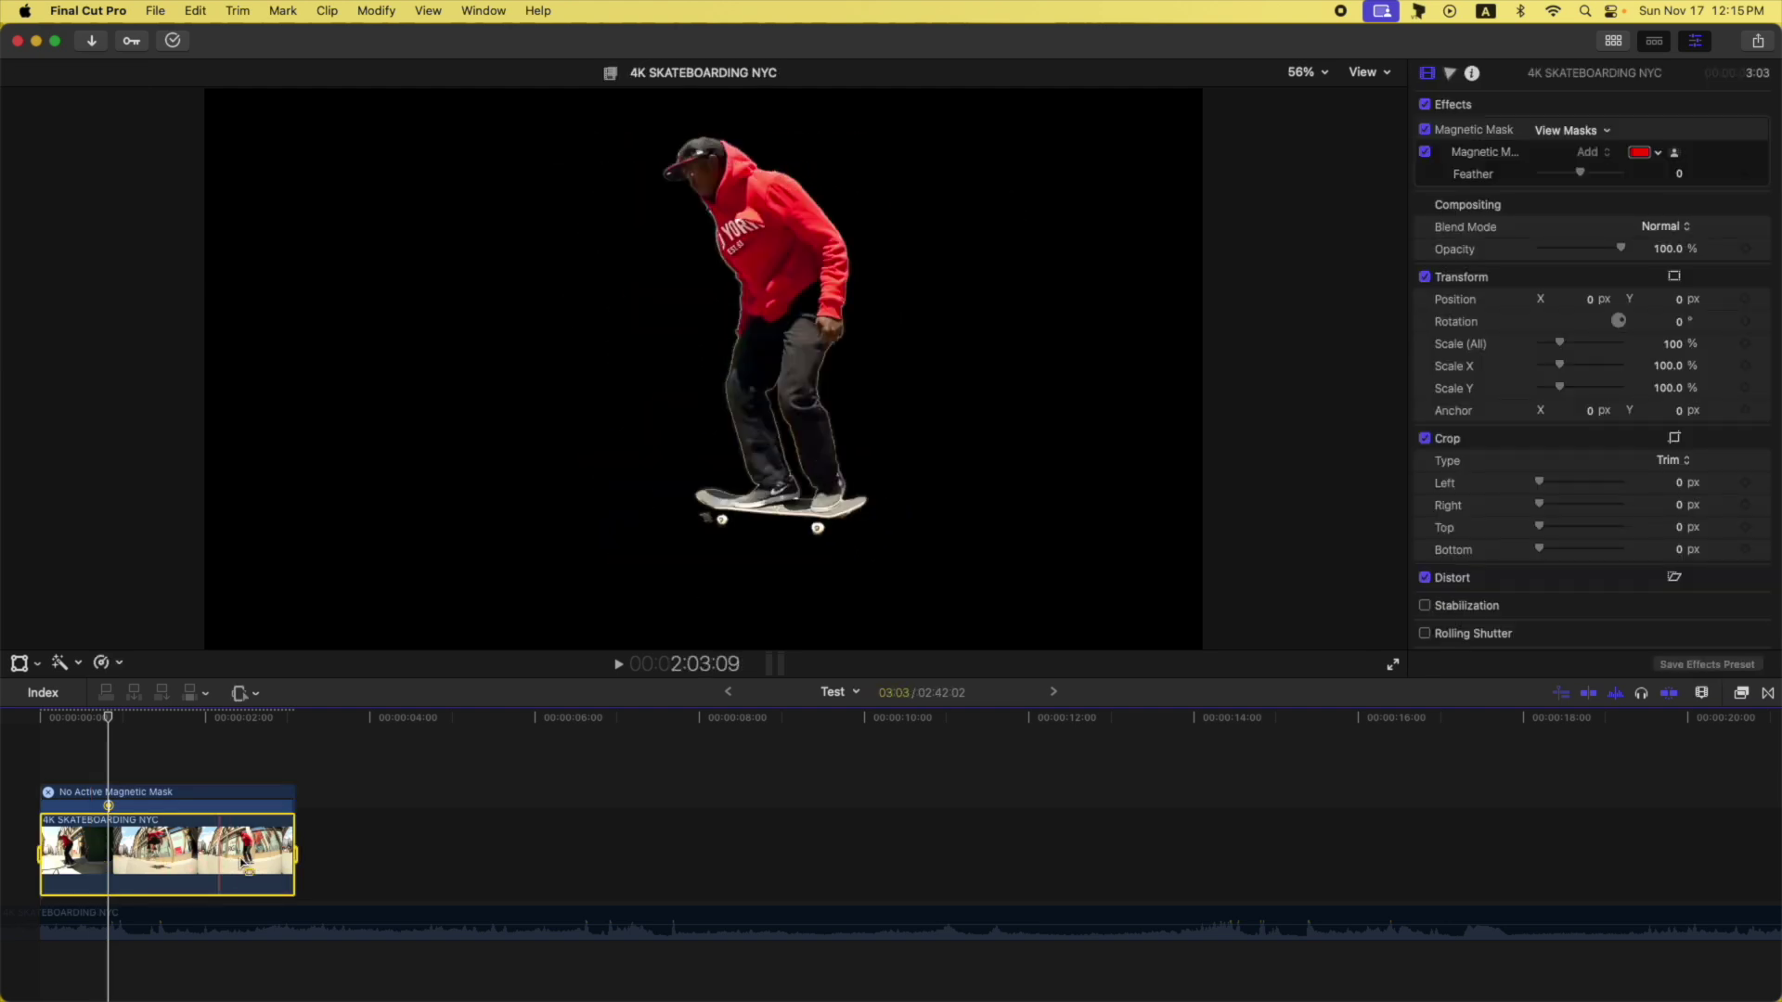
Export the project as 'Skate Lines Tutorial' in Video Only Apple ProRes 4444 and save it.
{"action": "left_click", "coordinate": [1763, 40]}
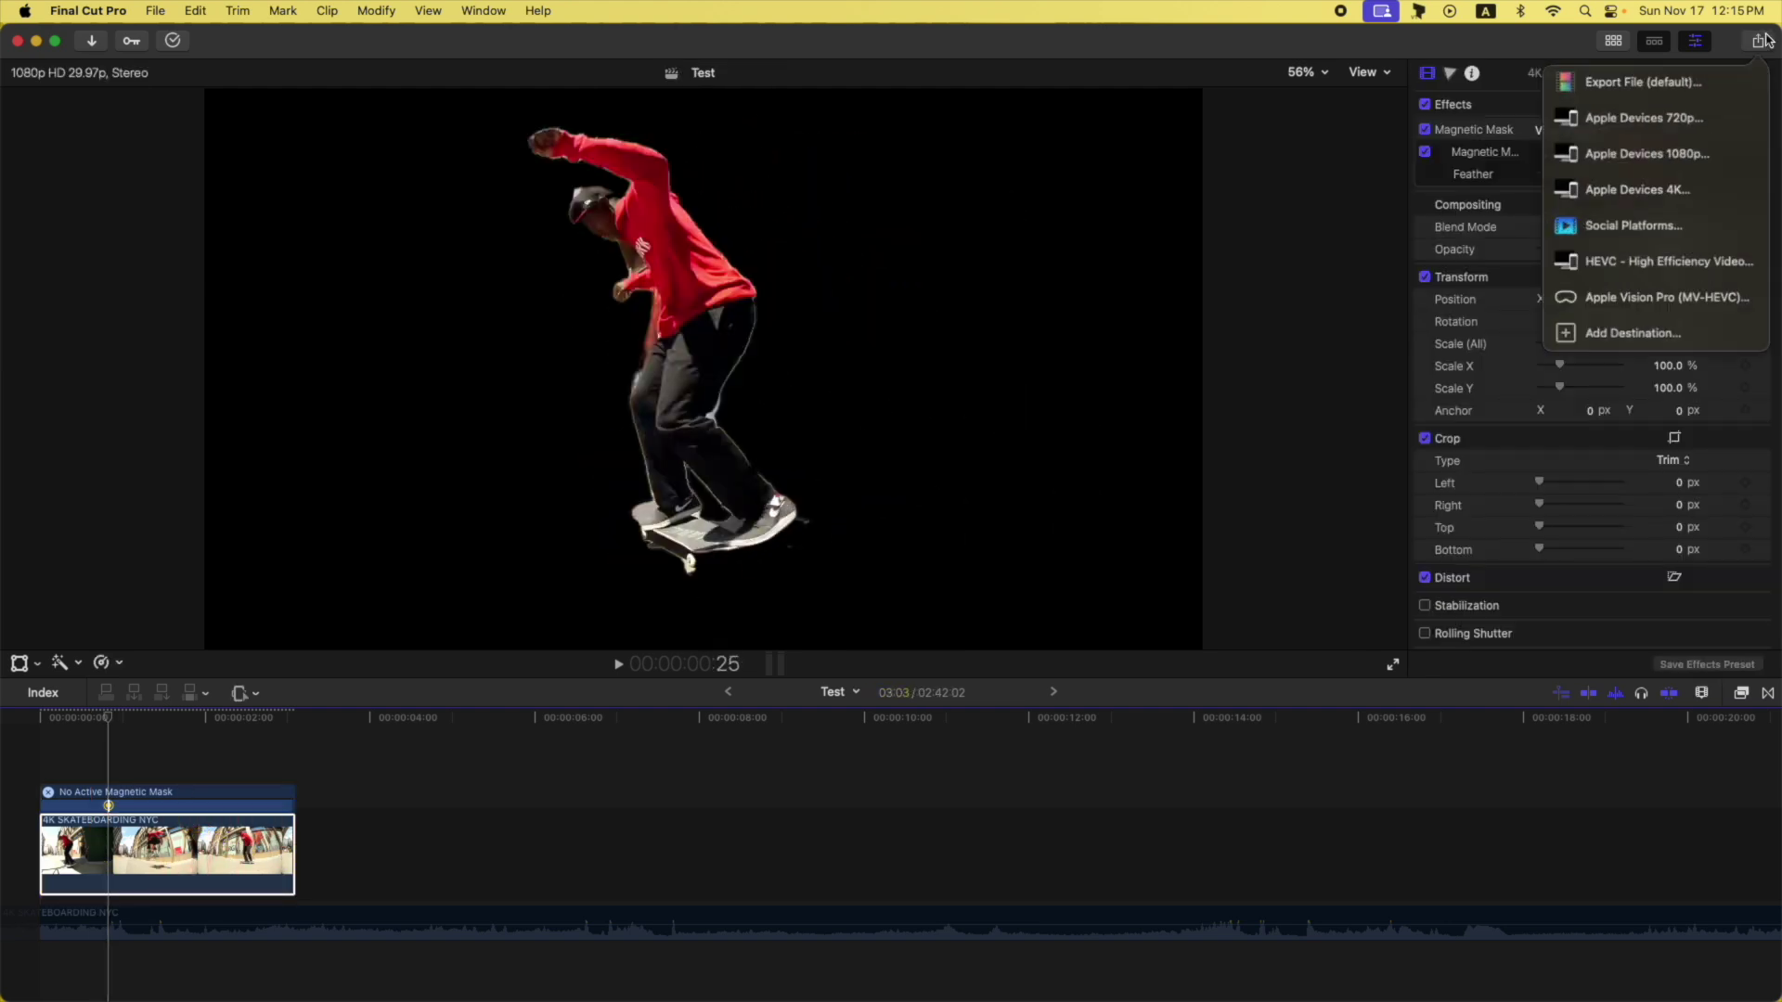
{"action": "left_click", "coordinate": [1668, 84]}
{"action": "left_click", "coordinate": [997, 244]}
{"action": "type", "text": "Skate Lines Tutorial"}
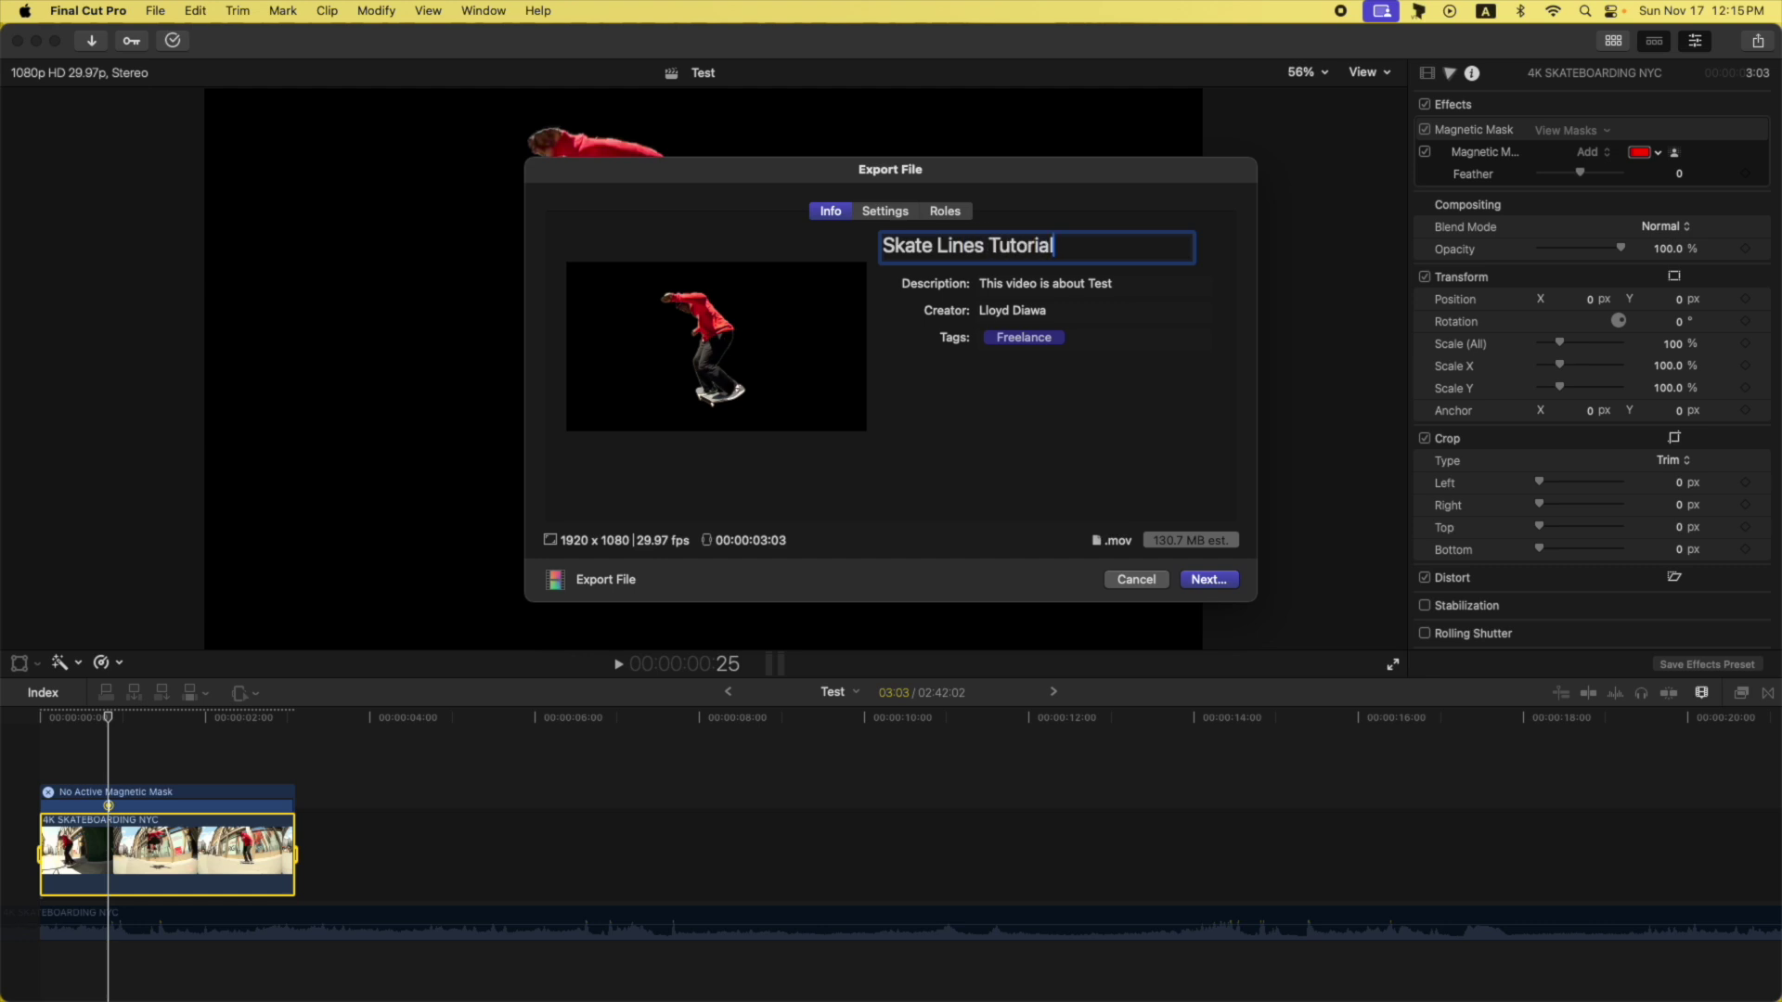
{"action": "left_click", "coordinate": [885, 212]}
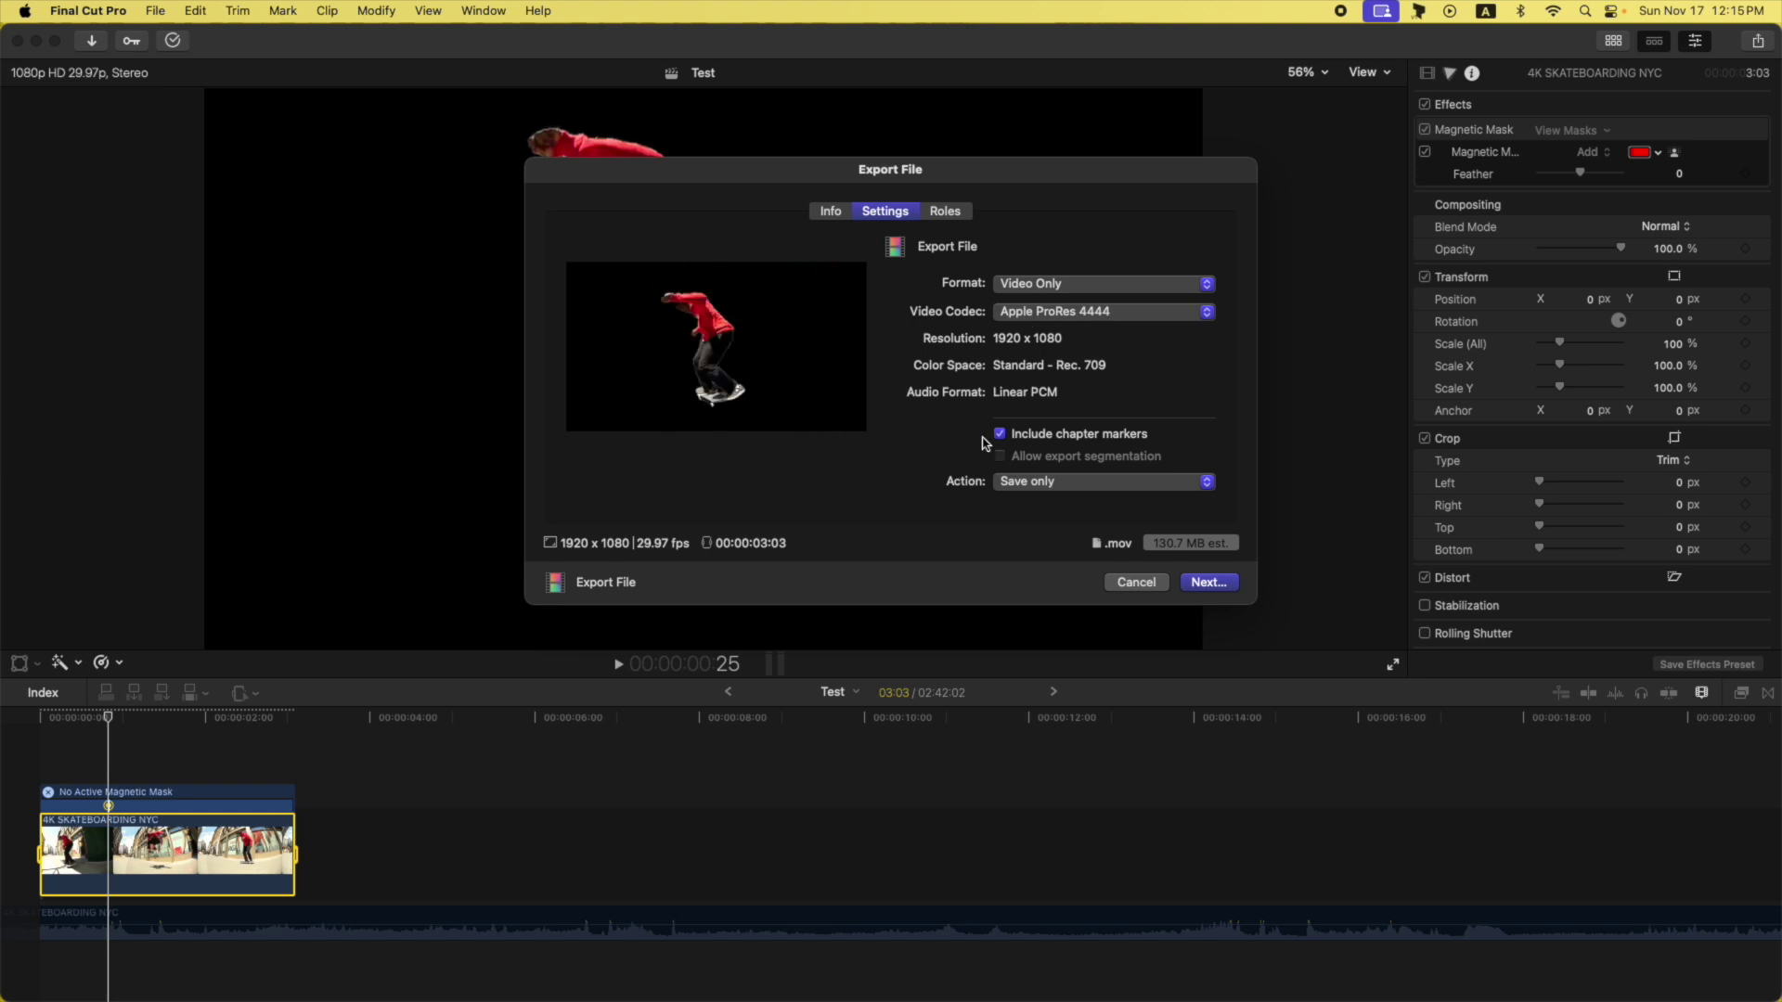
{"action": "left_click", "coordinate": [1222, 584]}
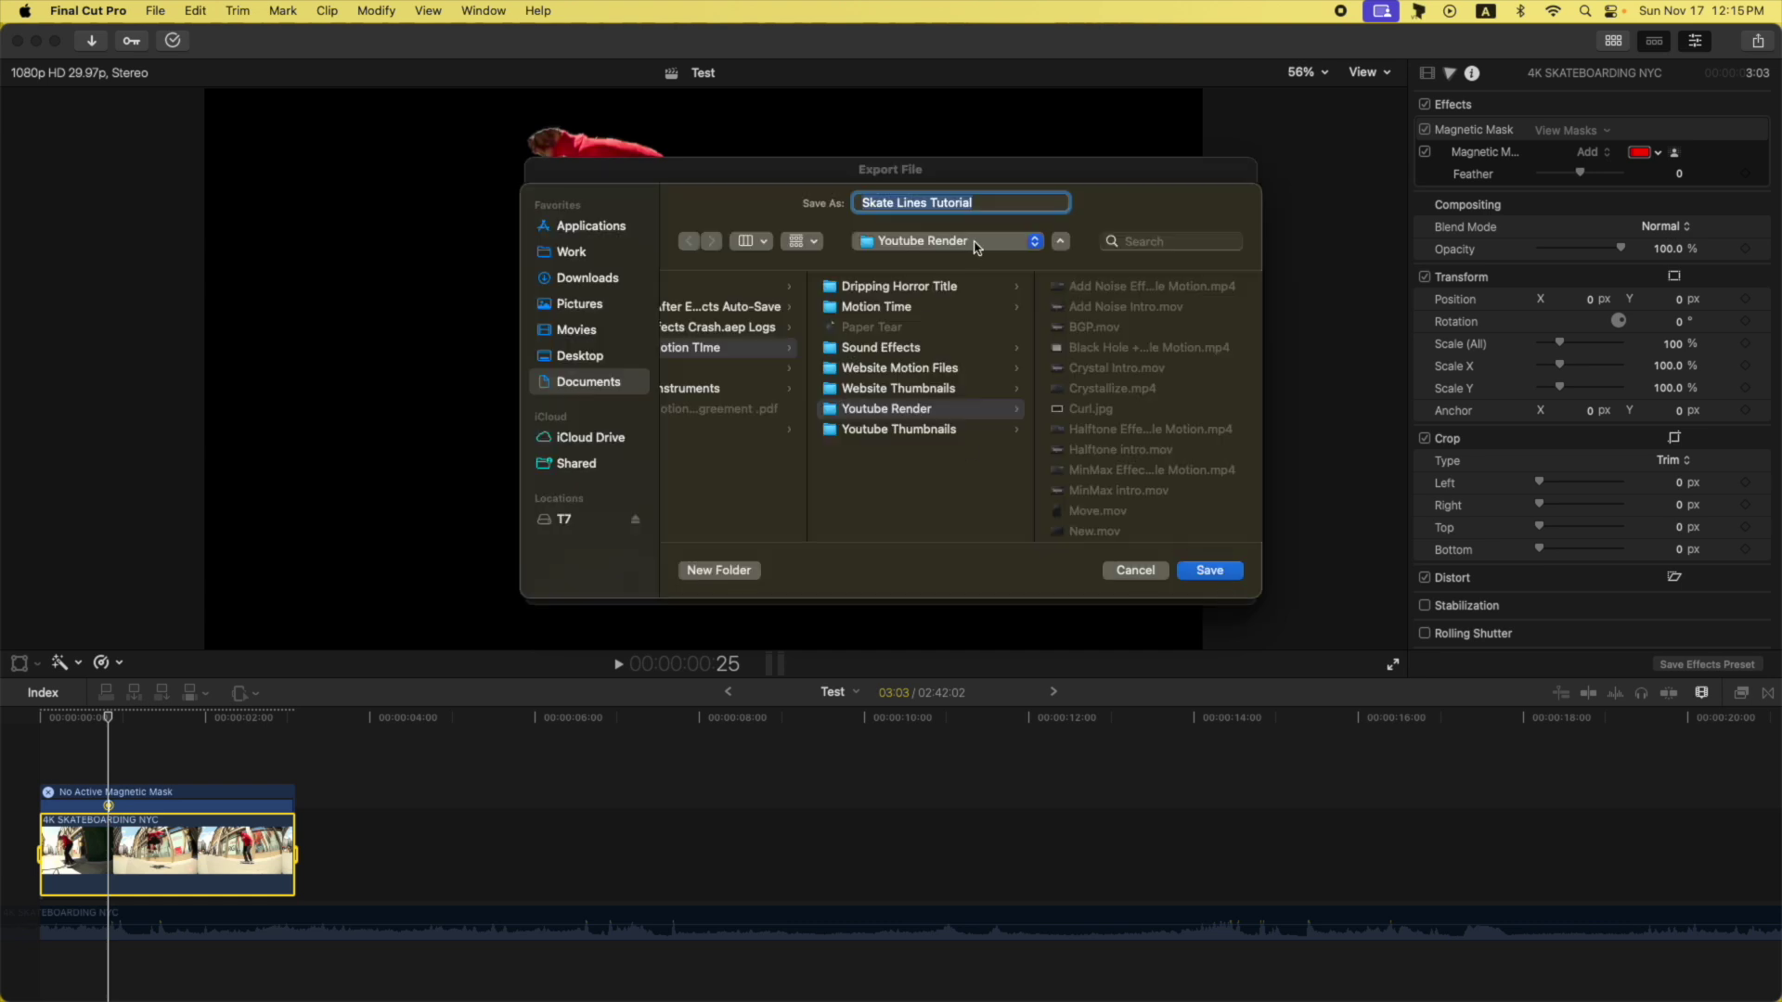
{"action": "key", "text": "Return"}
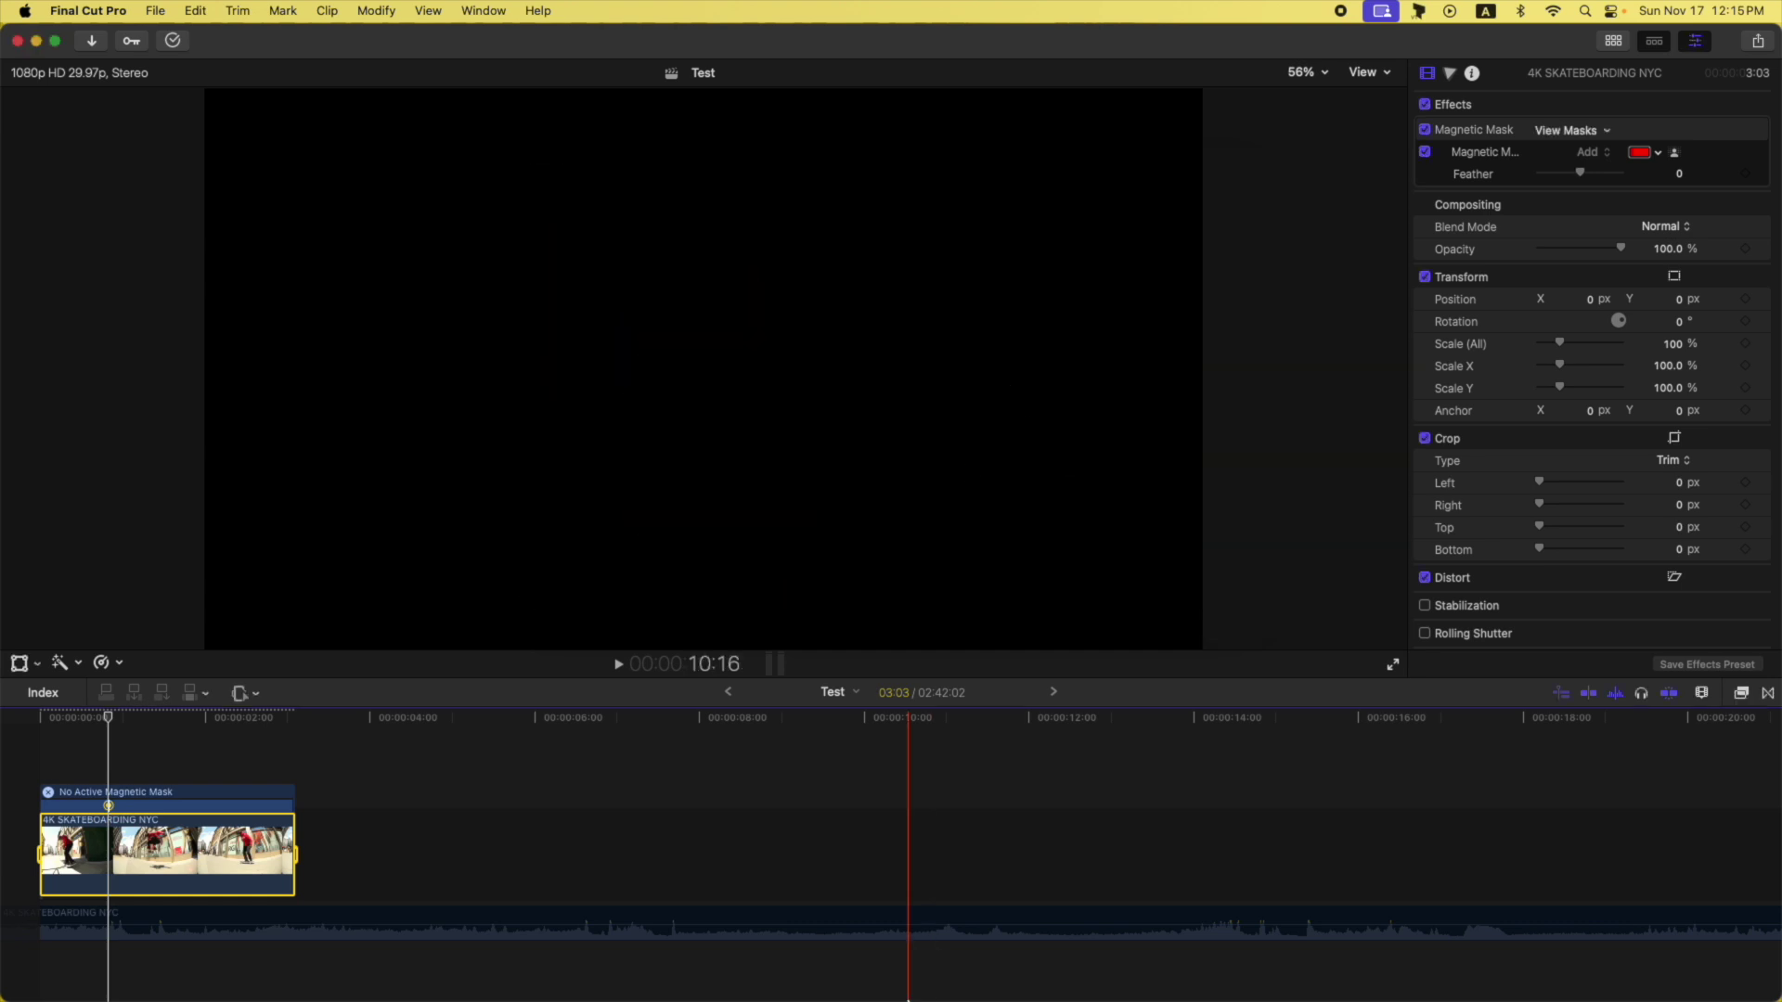
In Motion, import Skate Lines Tutorial.mov as a new project.
{"action": "left_click", "coordinate": [863, 959]}
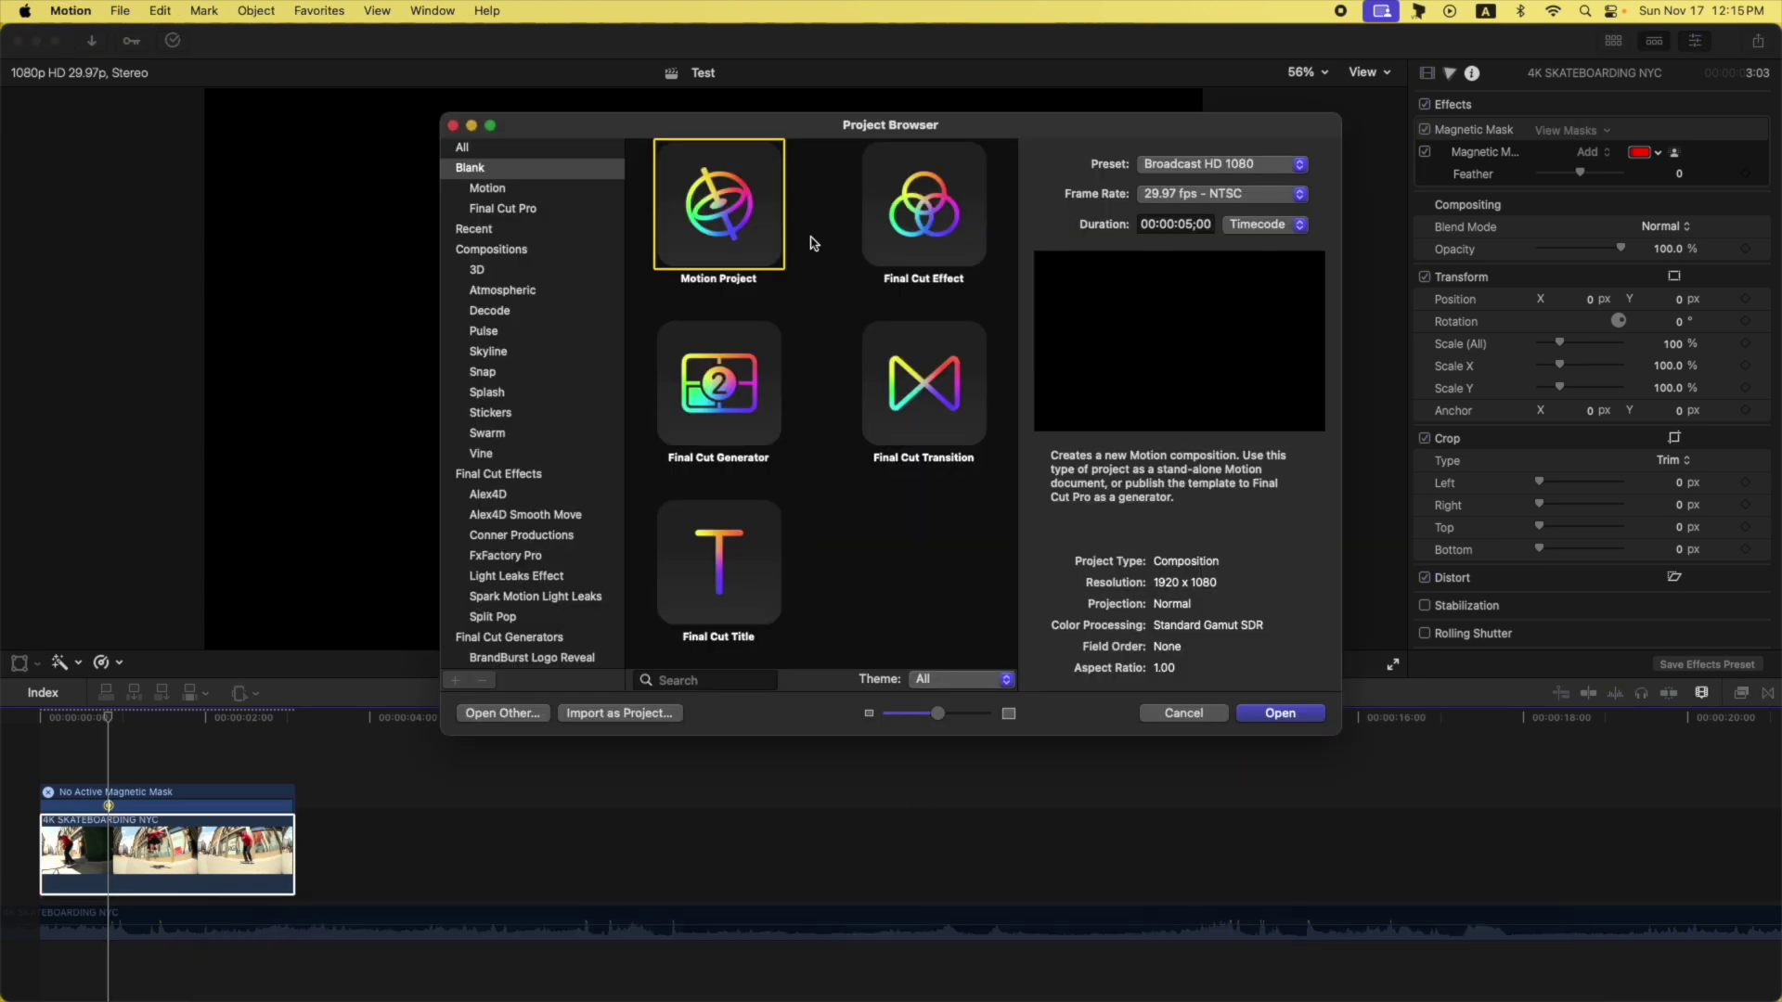
{"action": "left_click", "coordinate": [617, 714]}
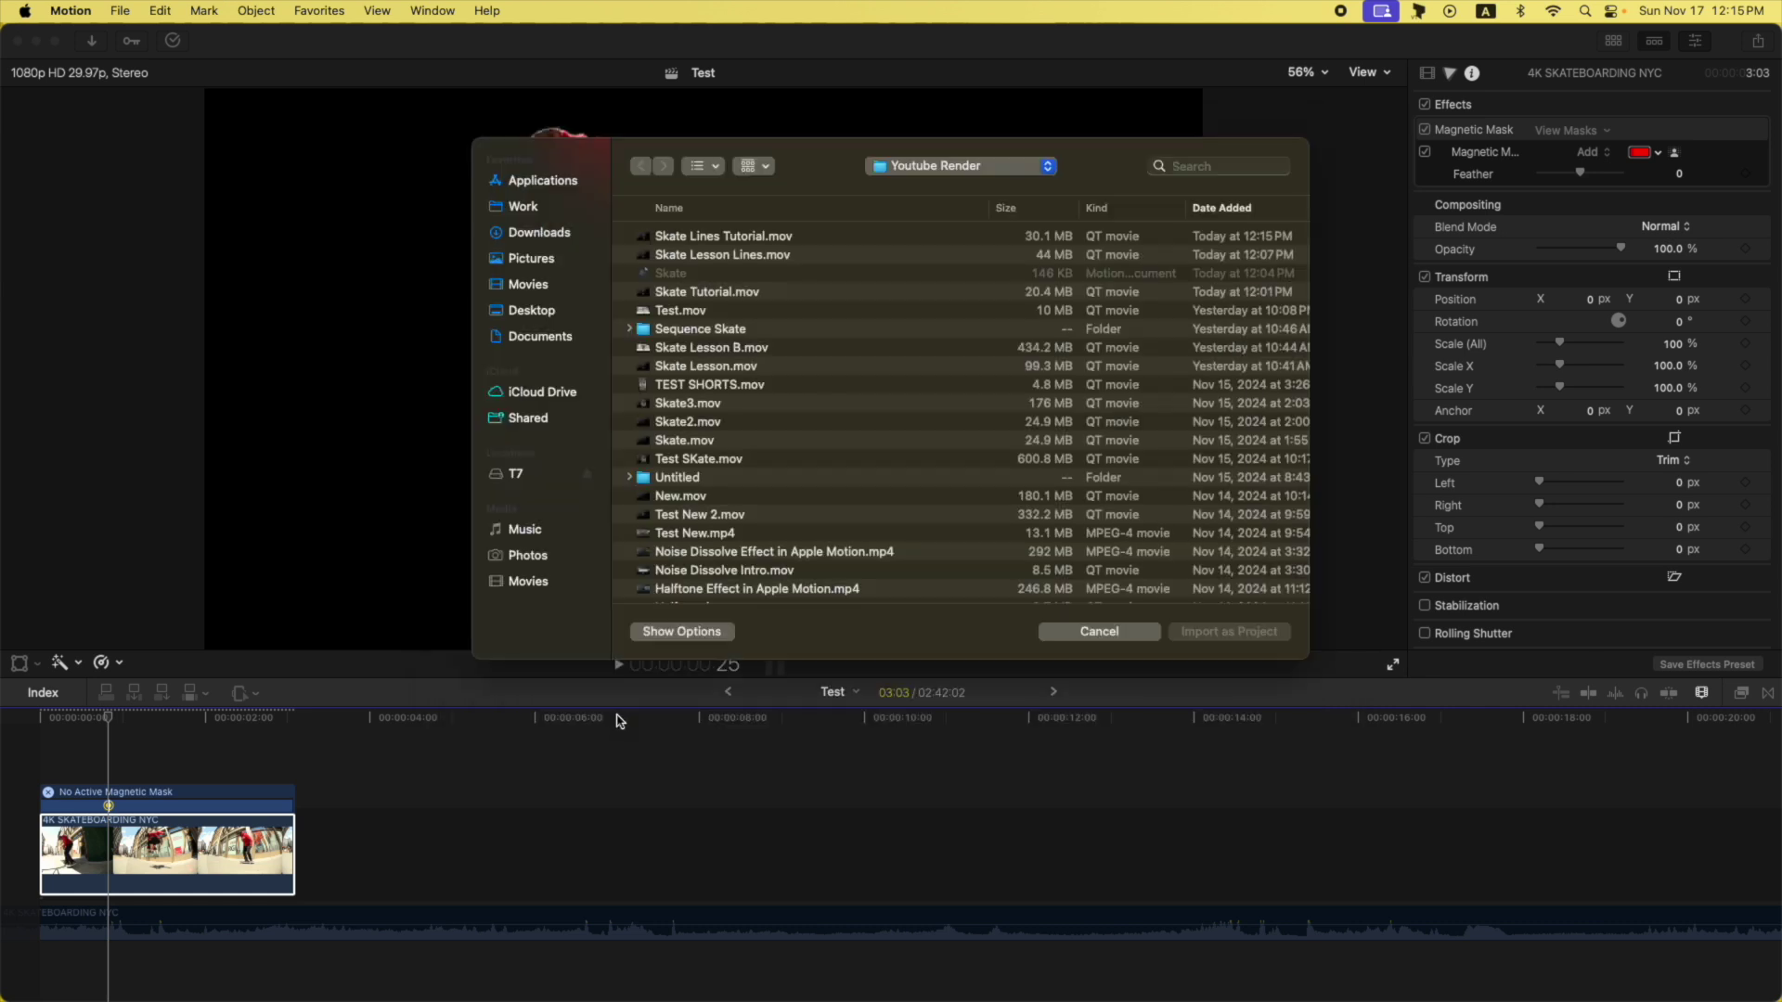
{"action": "left_click", "coordinate": [776, 242]}
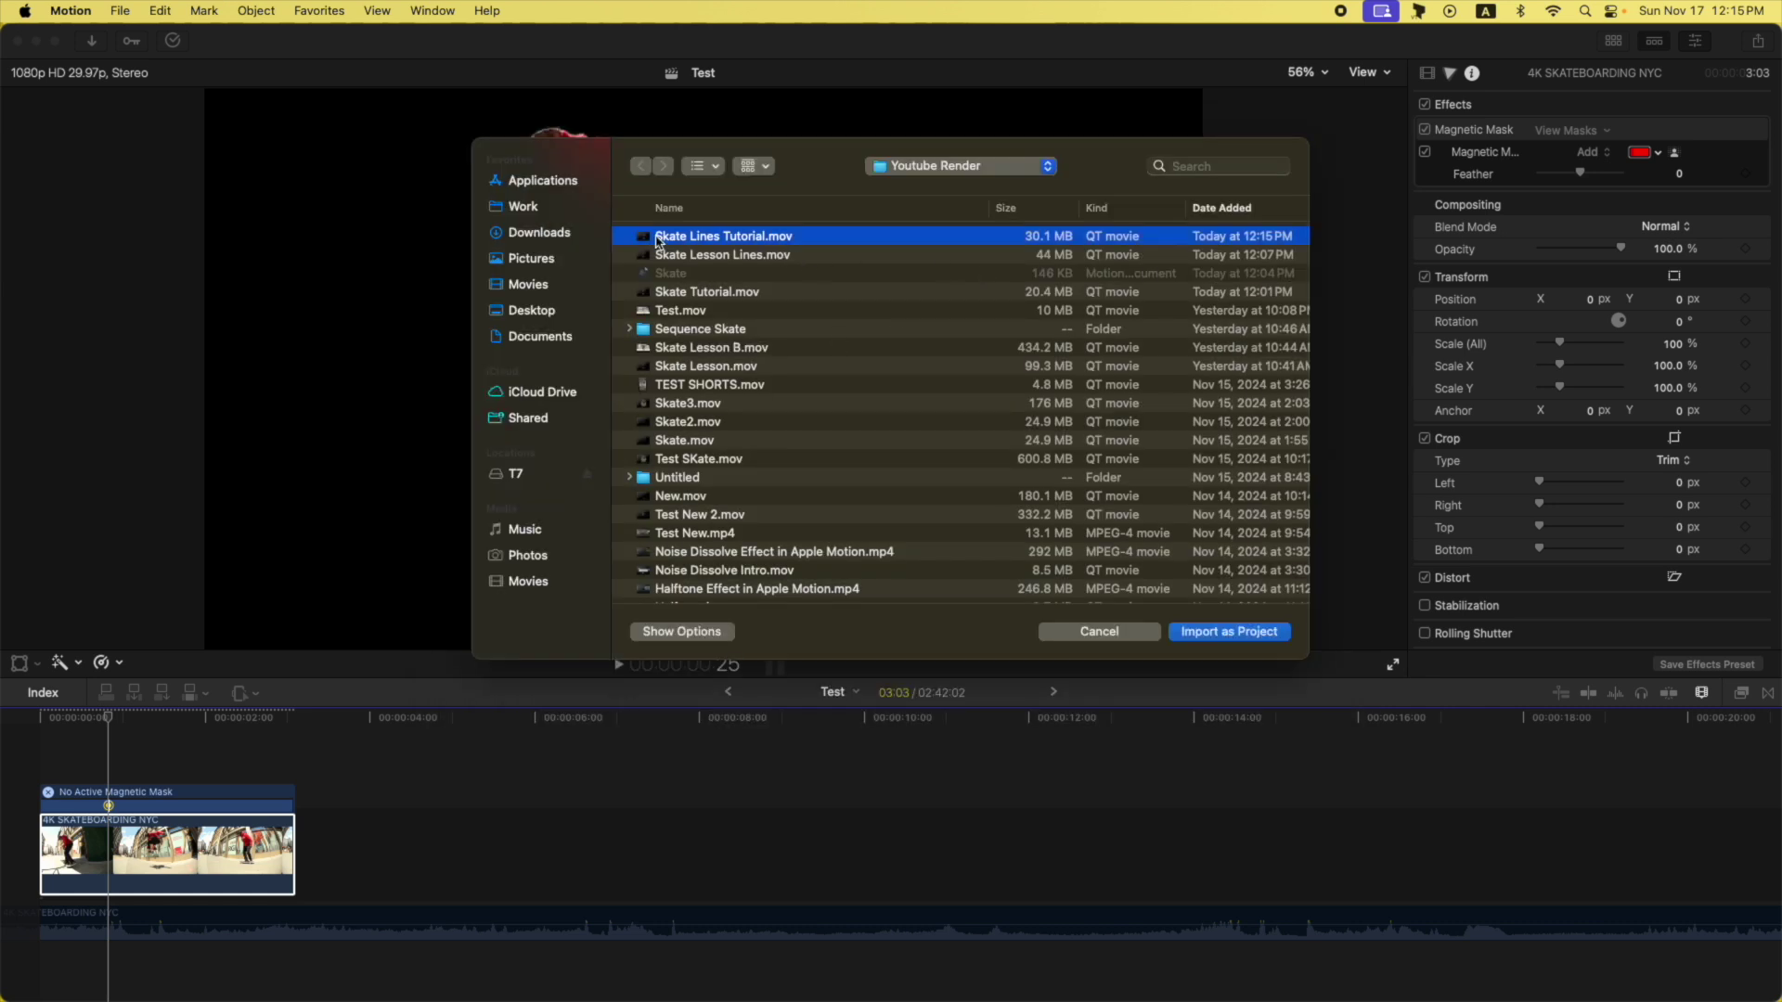
{"action": "left_click", "coordinate": [1268, 636]}
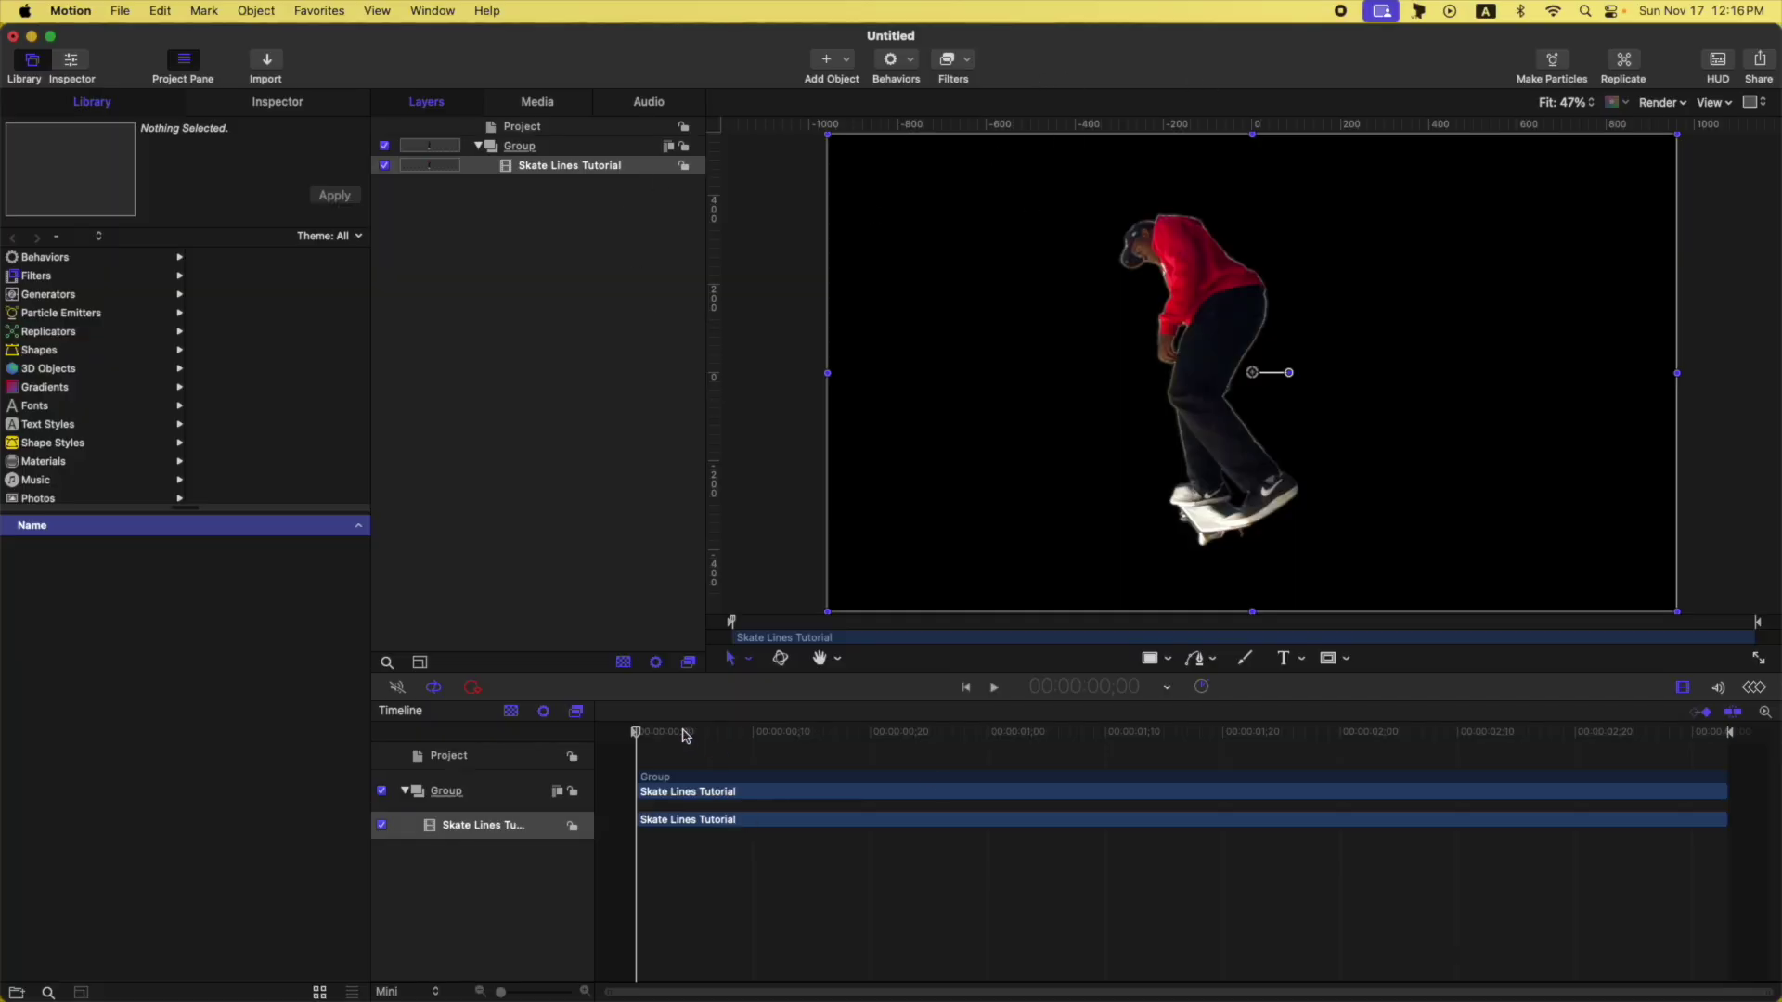
Preview the clip, then clone the Skate Lines Tutorial layer with Cmd+K.
{"action": "left_click_drag", "start_coordinate": [685, 736], "coordinate": [898, 726]}
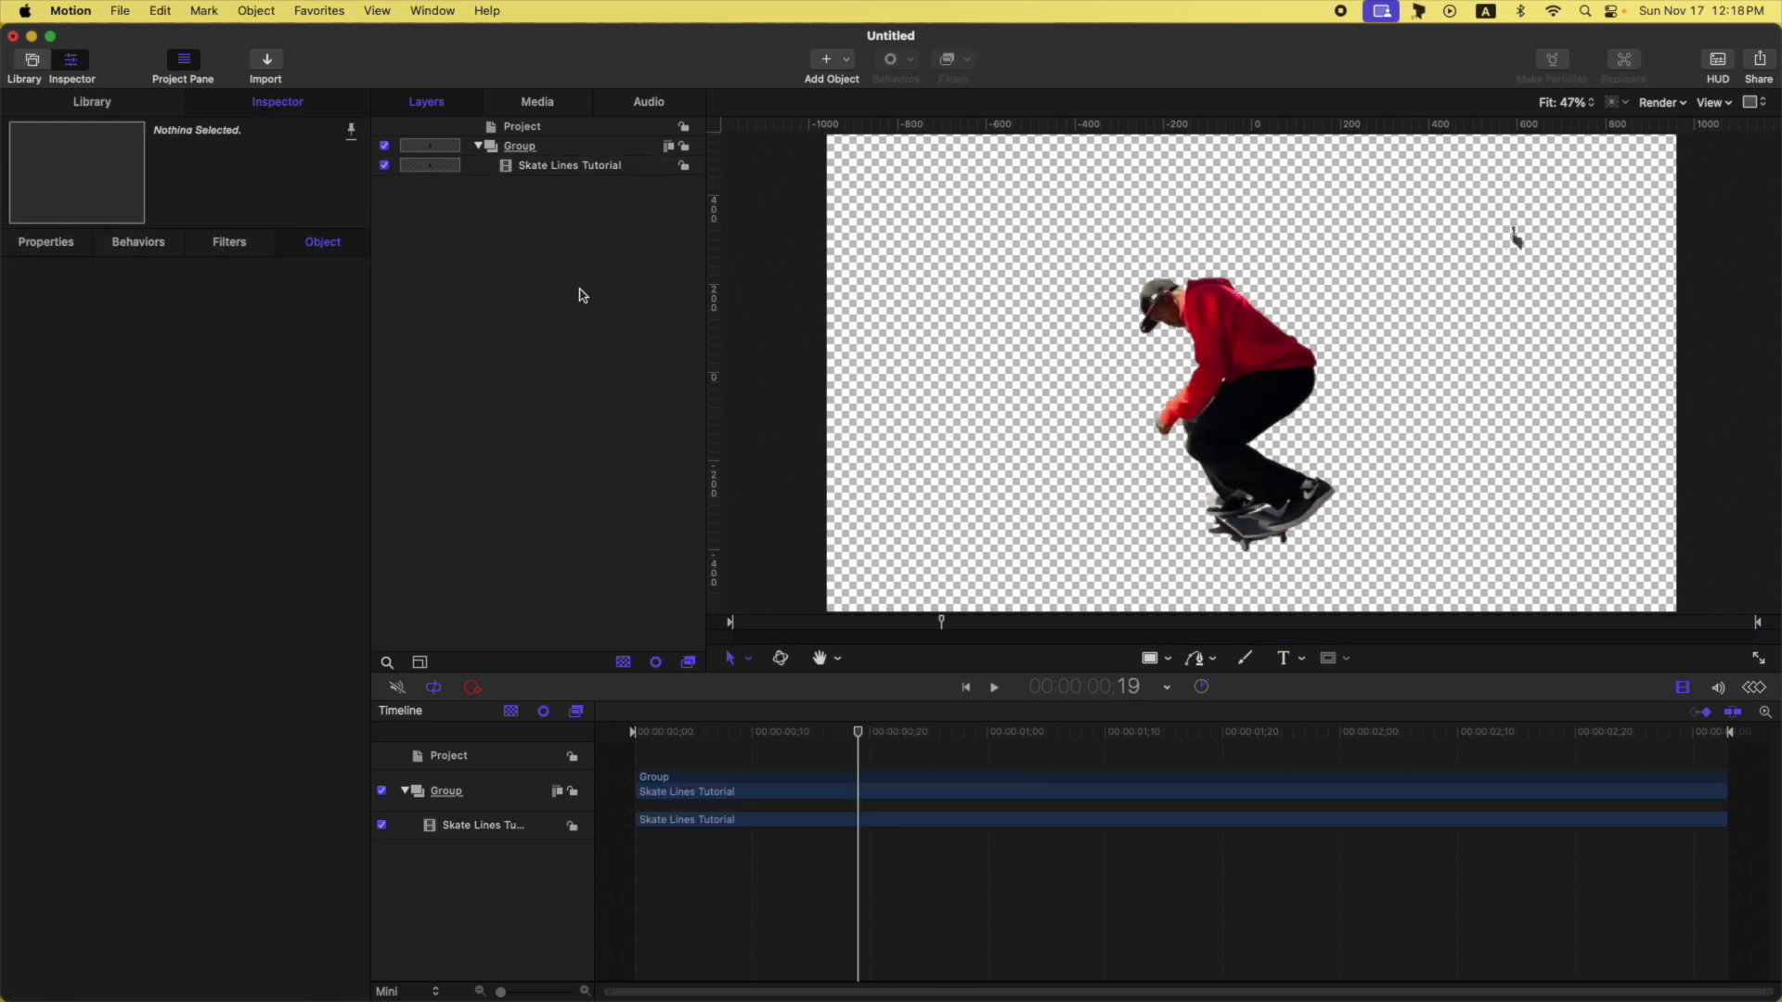
{"action": "left_click_drag", "start_coordinate": [840, 732], "coordinate": [635, 752]}
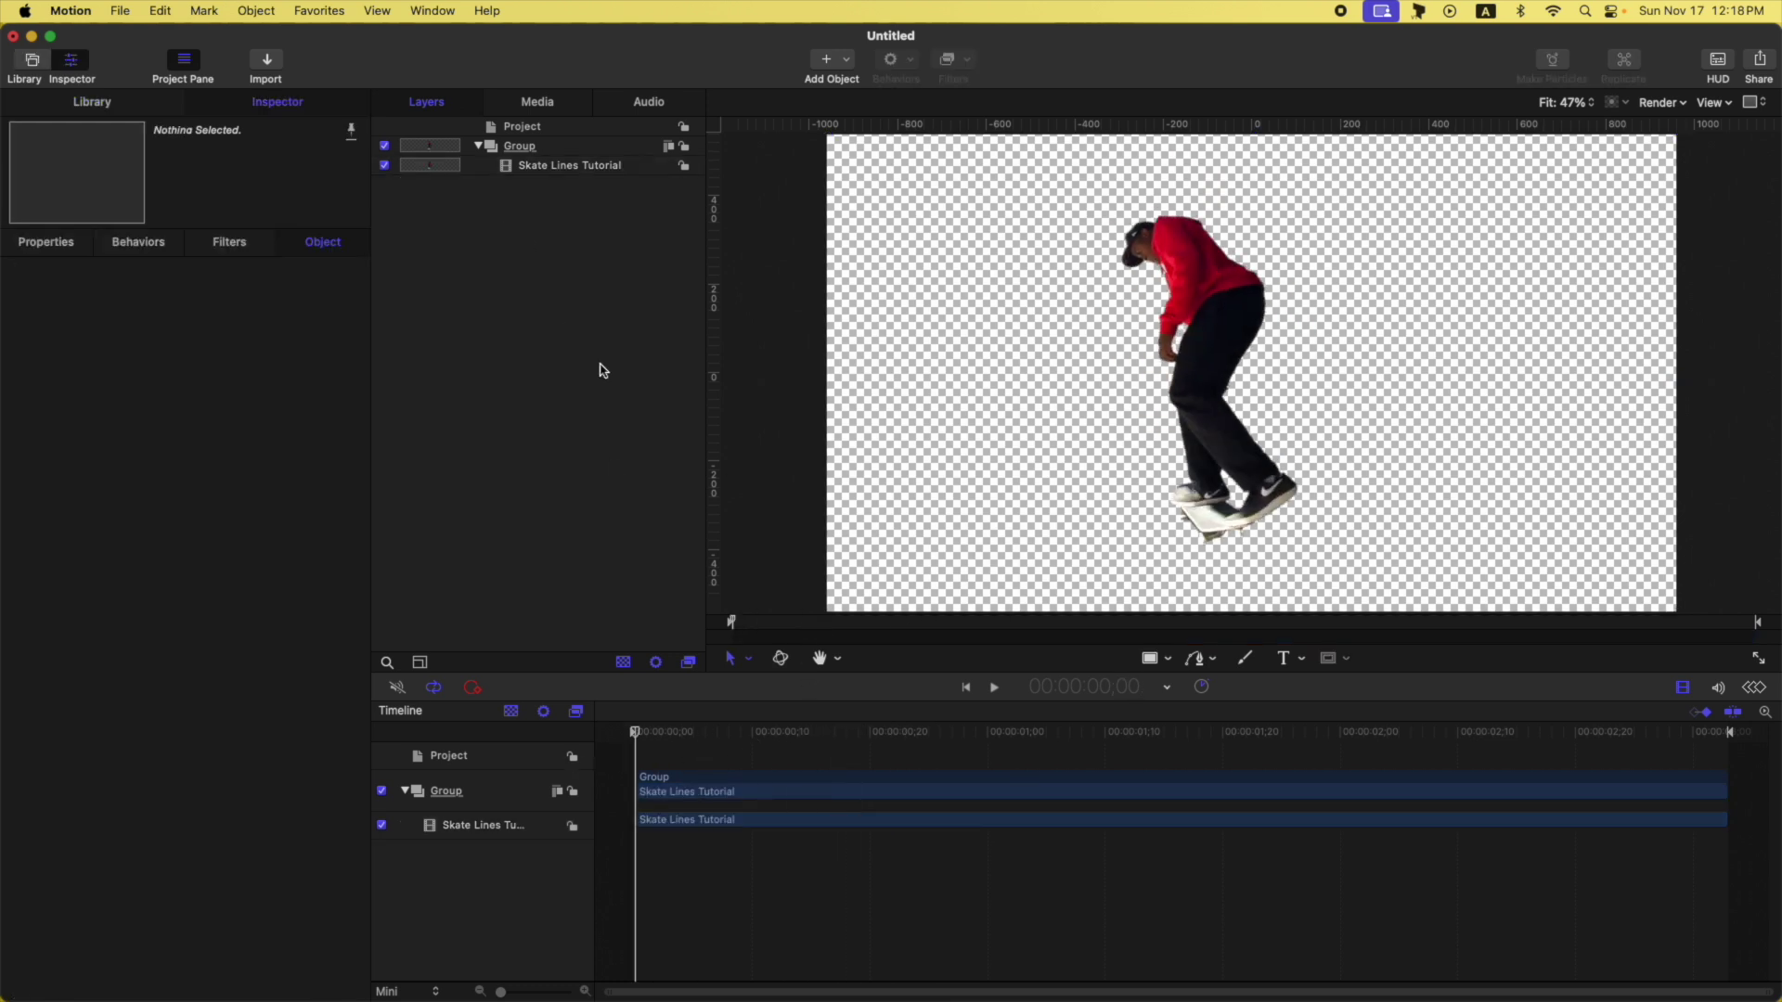
{"action": "left_click", "coordinate": [587, 166]}
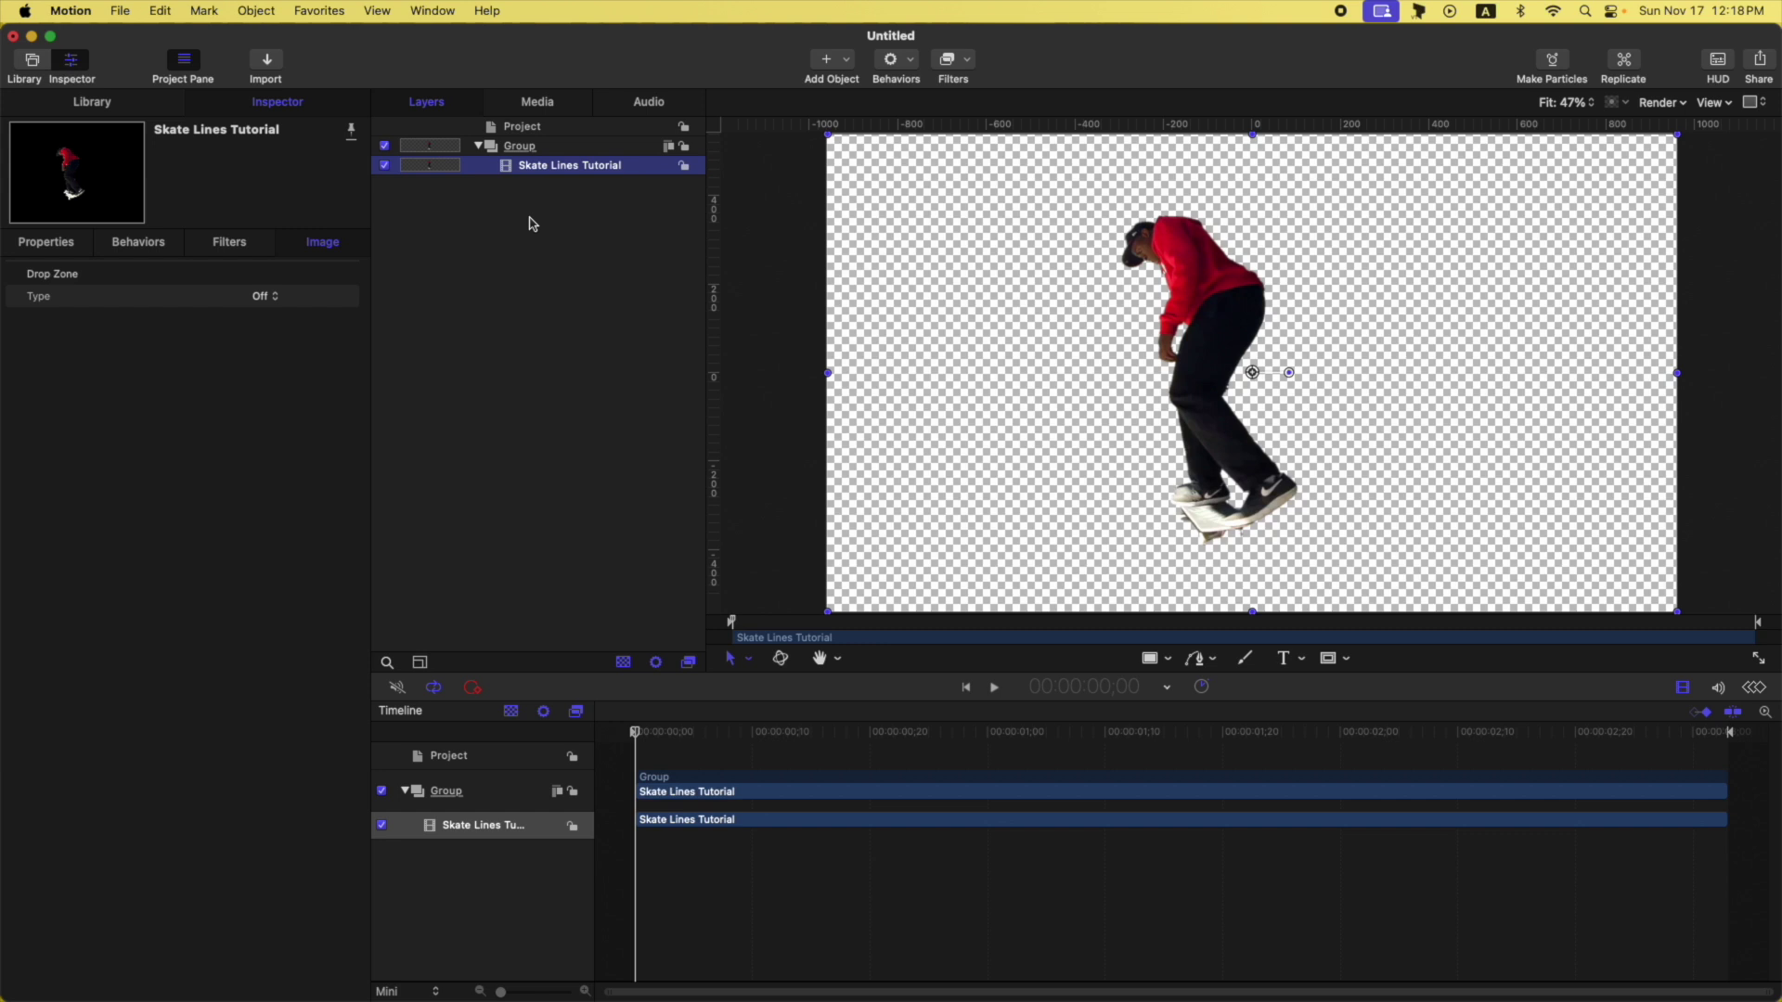
{"action": "key", "text": "k"}
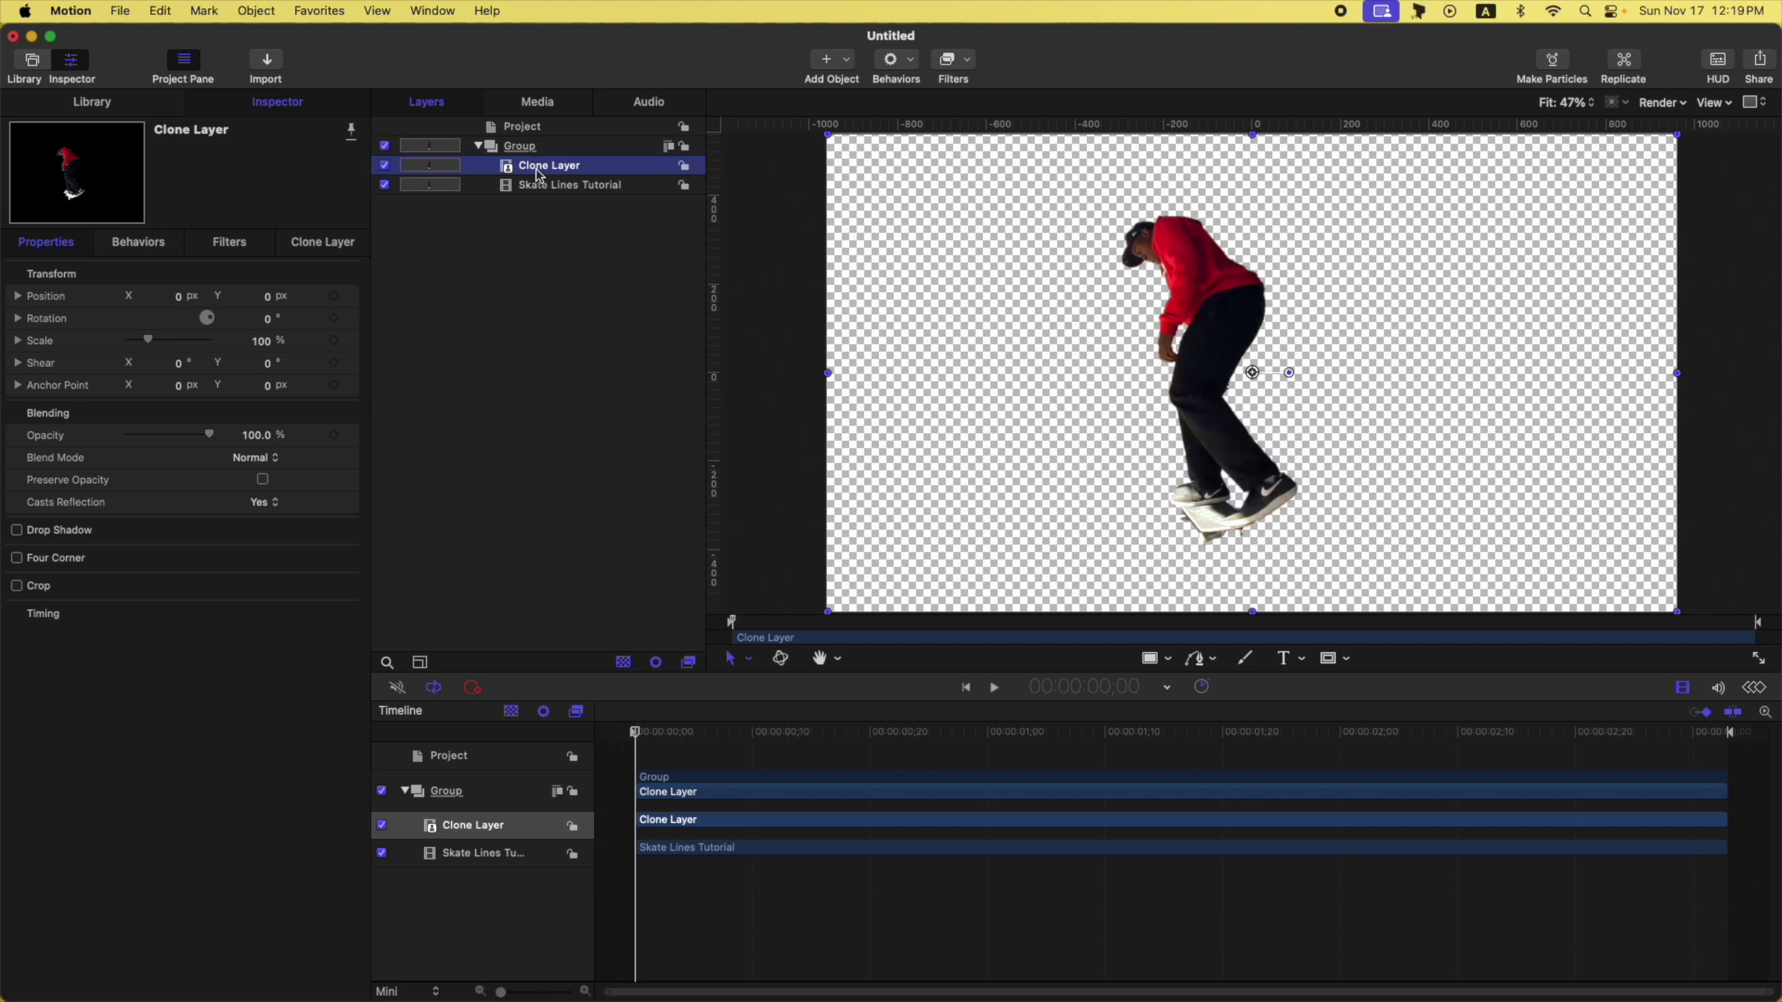
Add a white Stroke border filter to the Clone Layer.
{"action": "left_click", "coordinate": [947, 60]}
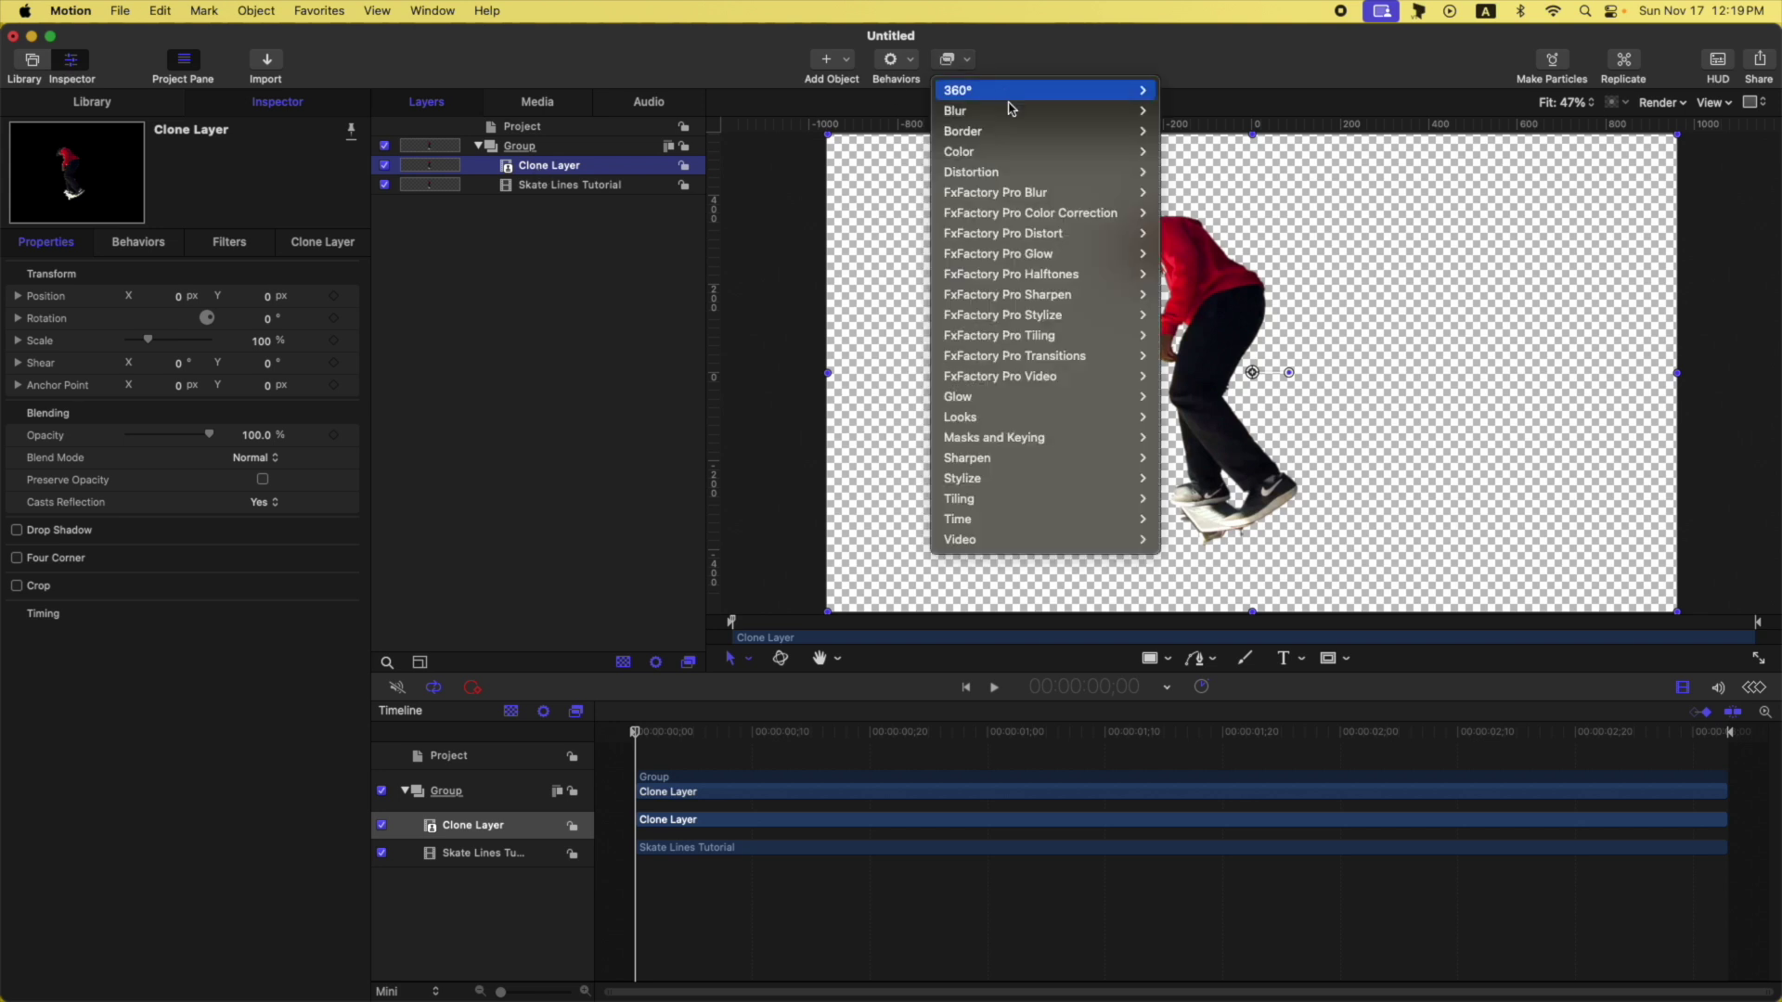
{"action": "mouse_move", "coordinate": [1021, 133]}
{"action": "left_click", "coordinate": [1206, 183]}
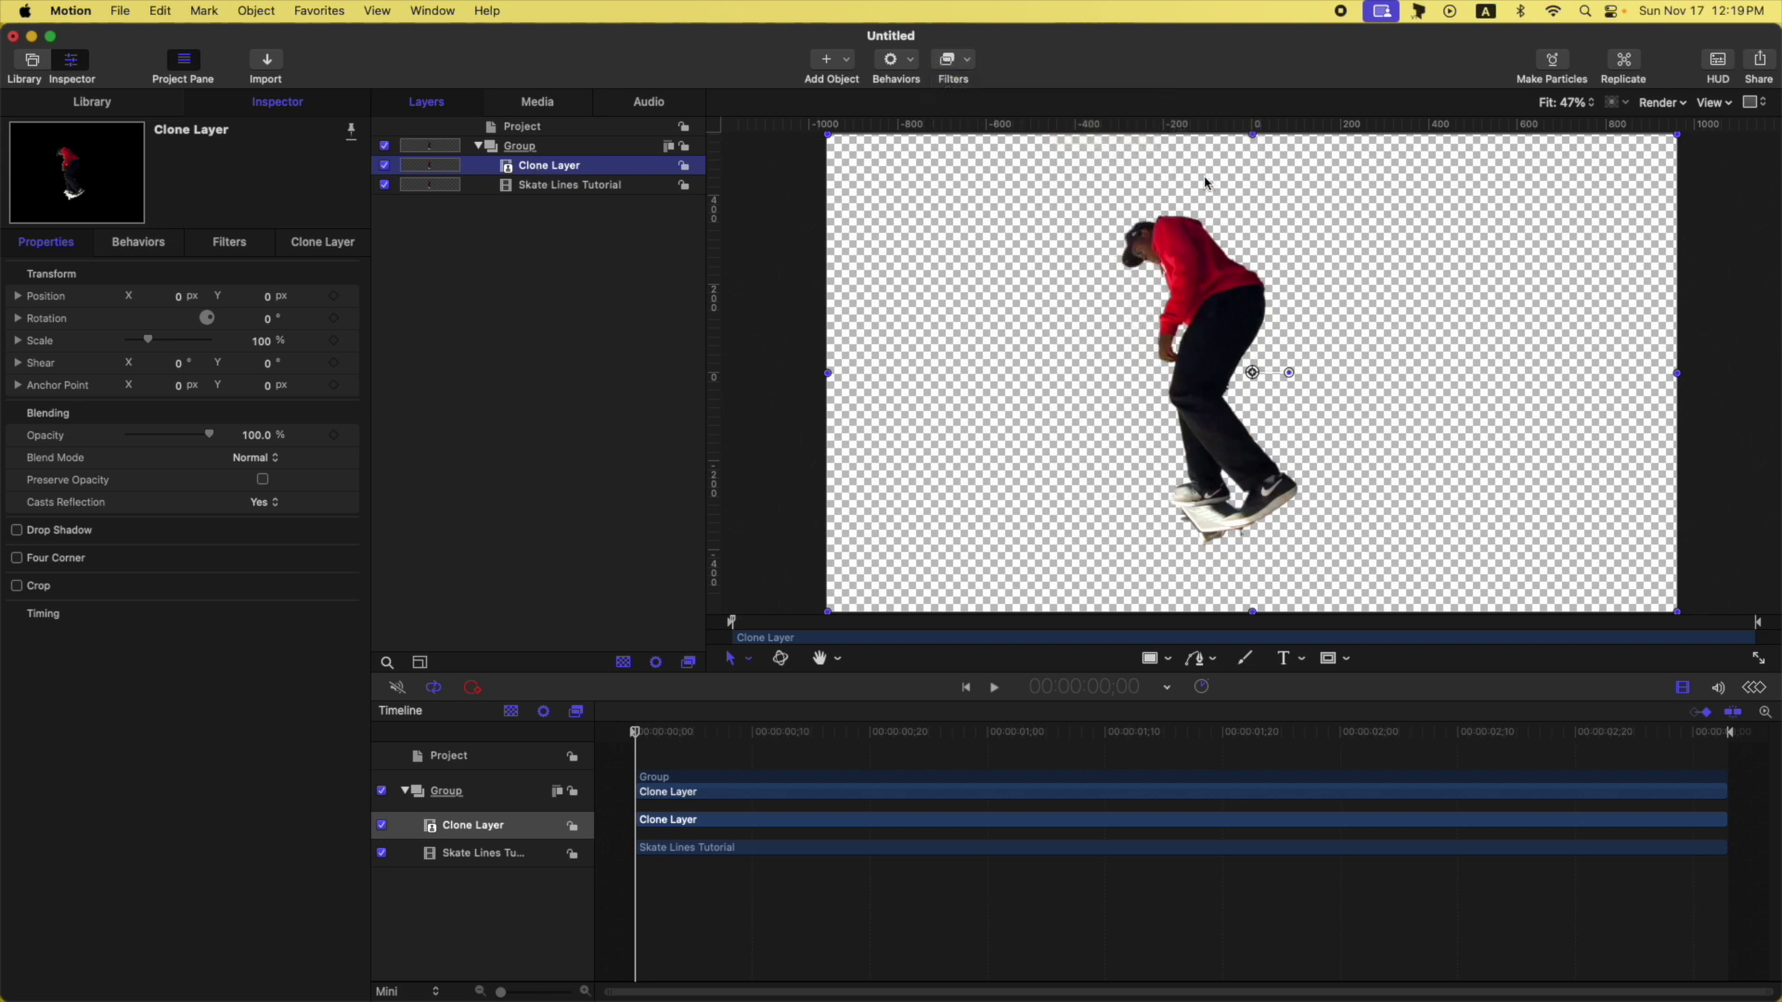
{"action": "left_click", "coordinate": [253, 318]}
{"action": "left_click", "coordinate": [461, 694]}
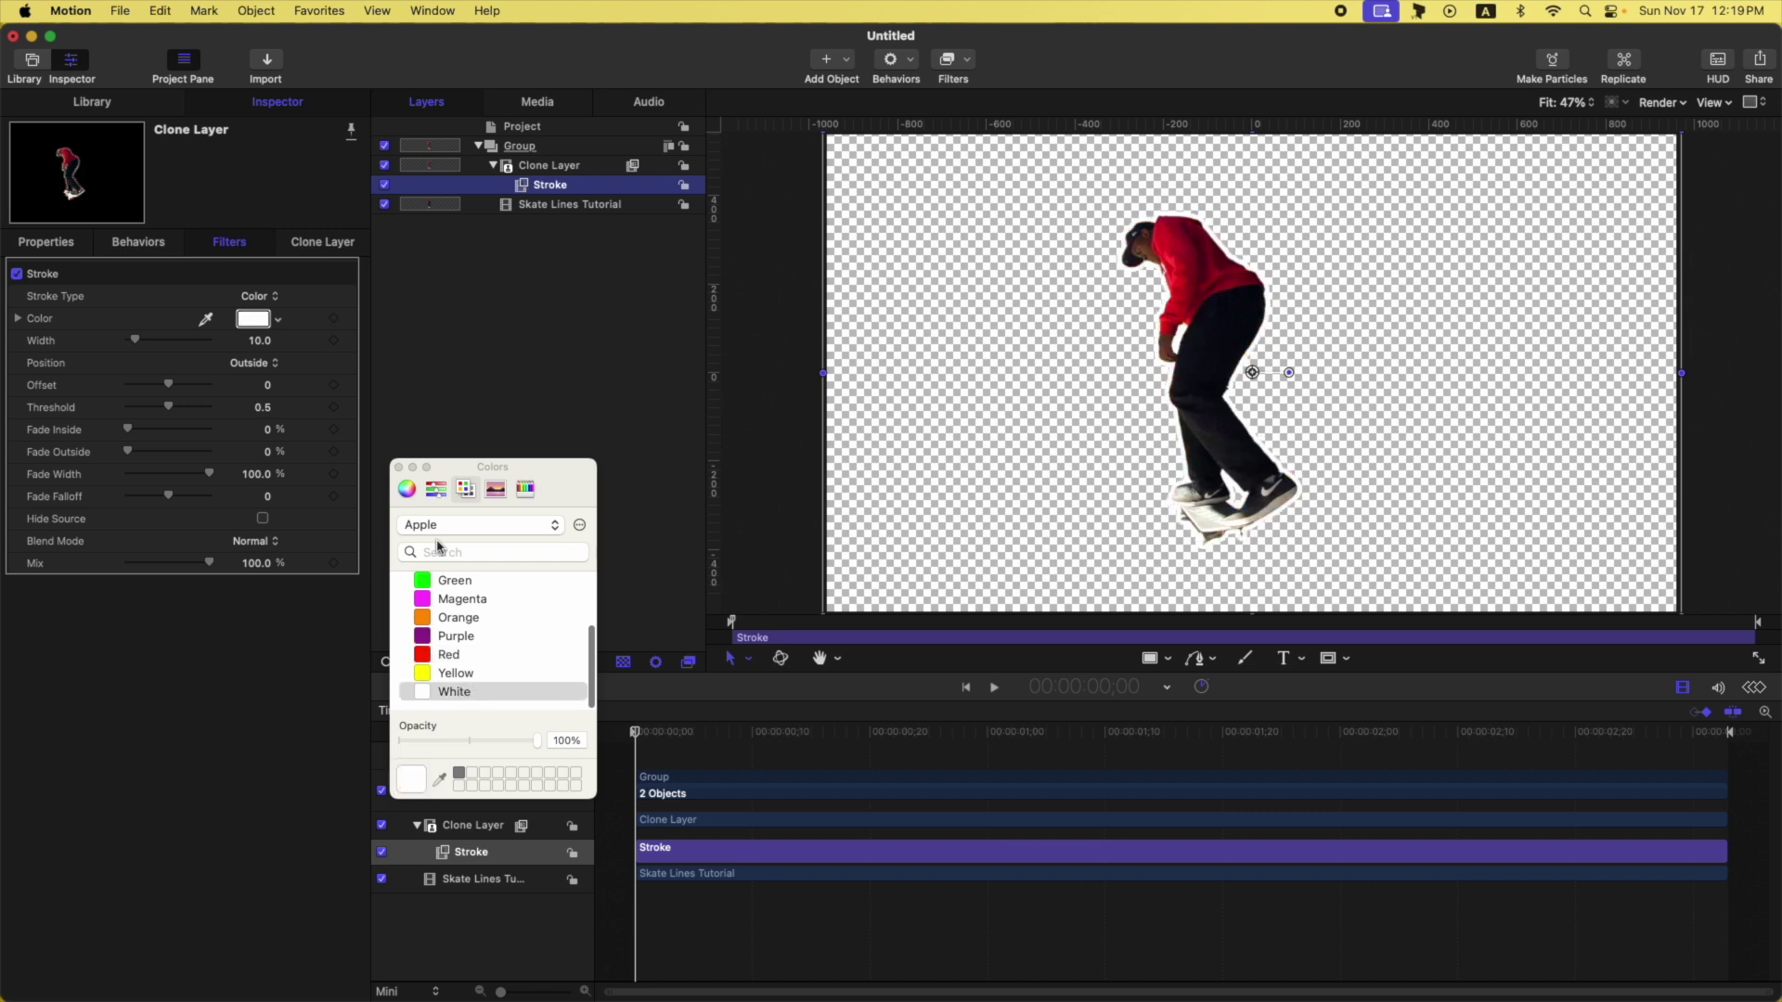
{"action": "left_click", "coordinate": [399, 467]}
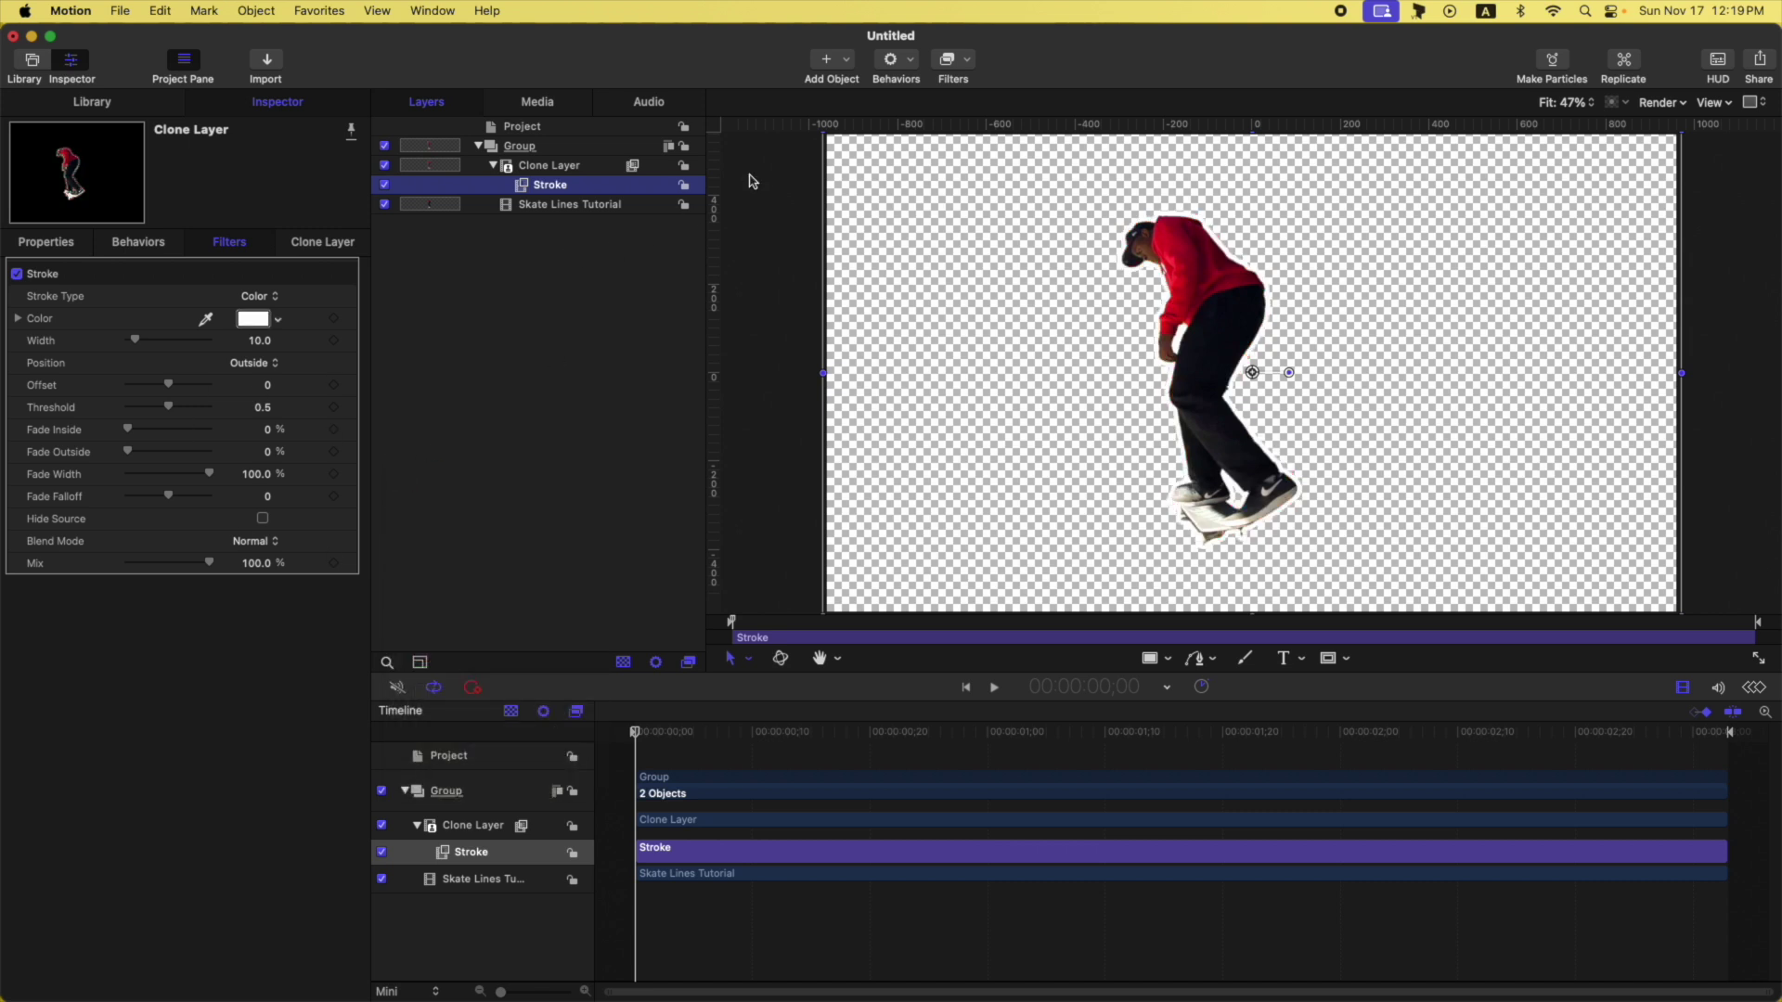
Show the composition over black and check the outline at a later frame.
{"action": "key", "text": "shift+alt+t"}
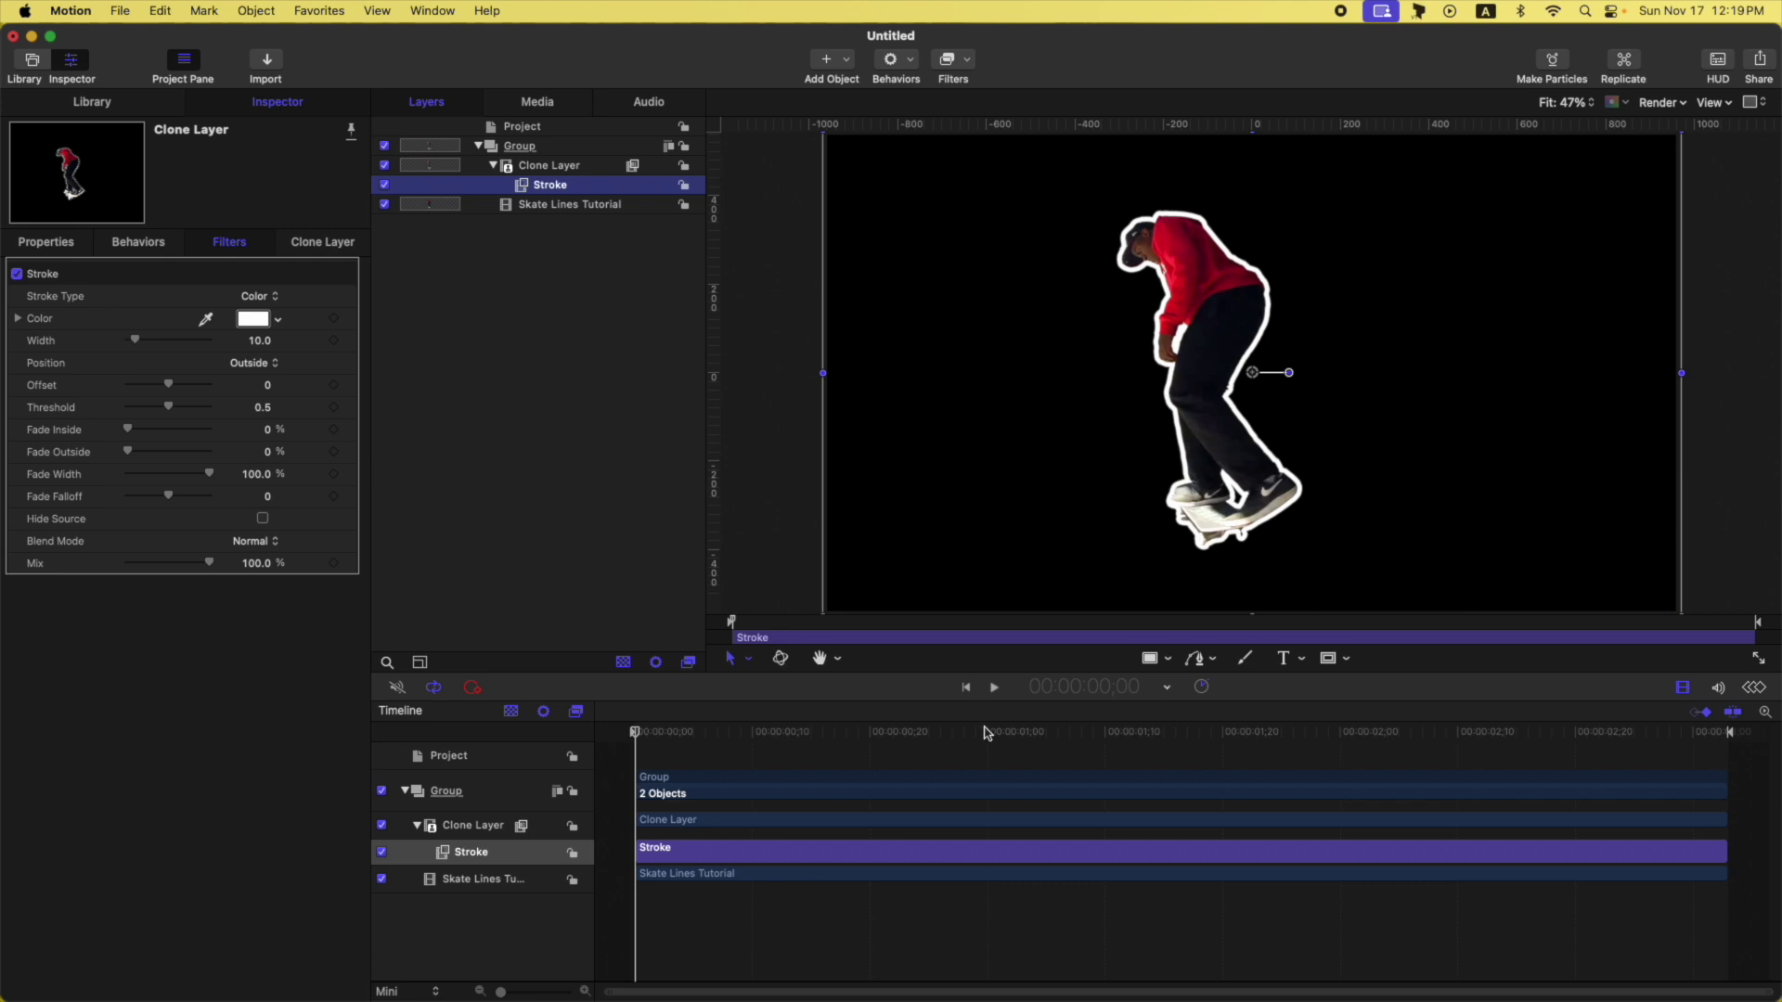
{"action": "left_click_drag", "start_coordinate": [989, 735], "coordinate": [940, 730]}
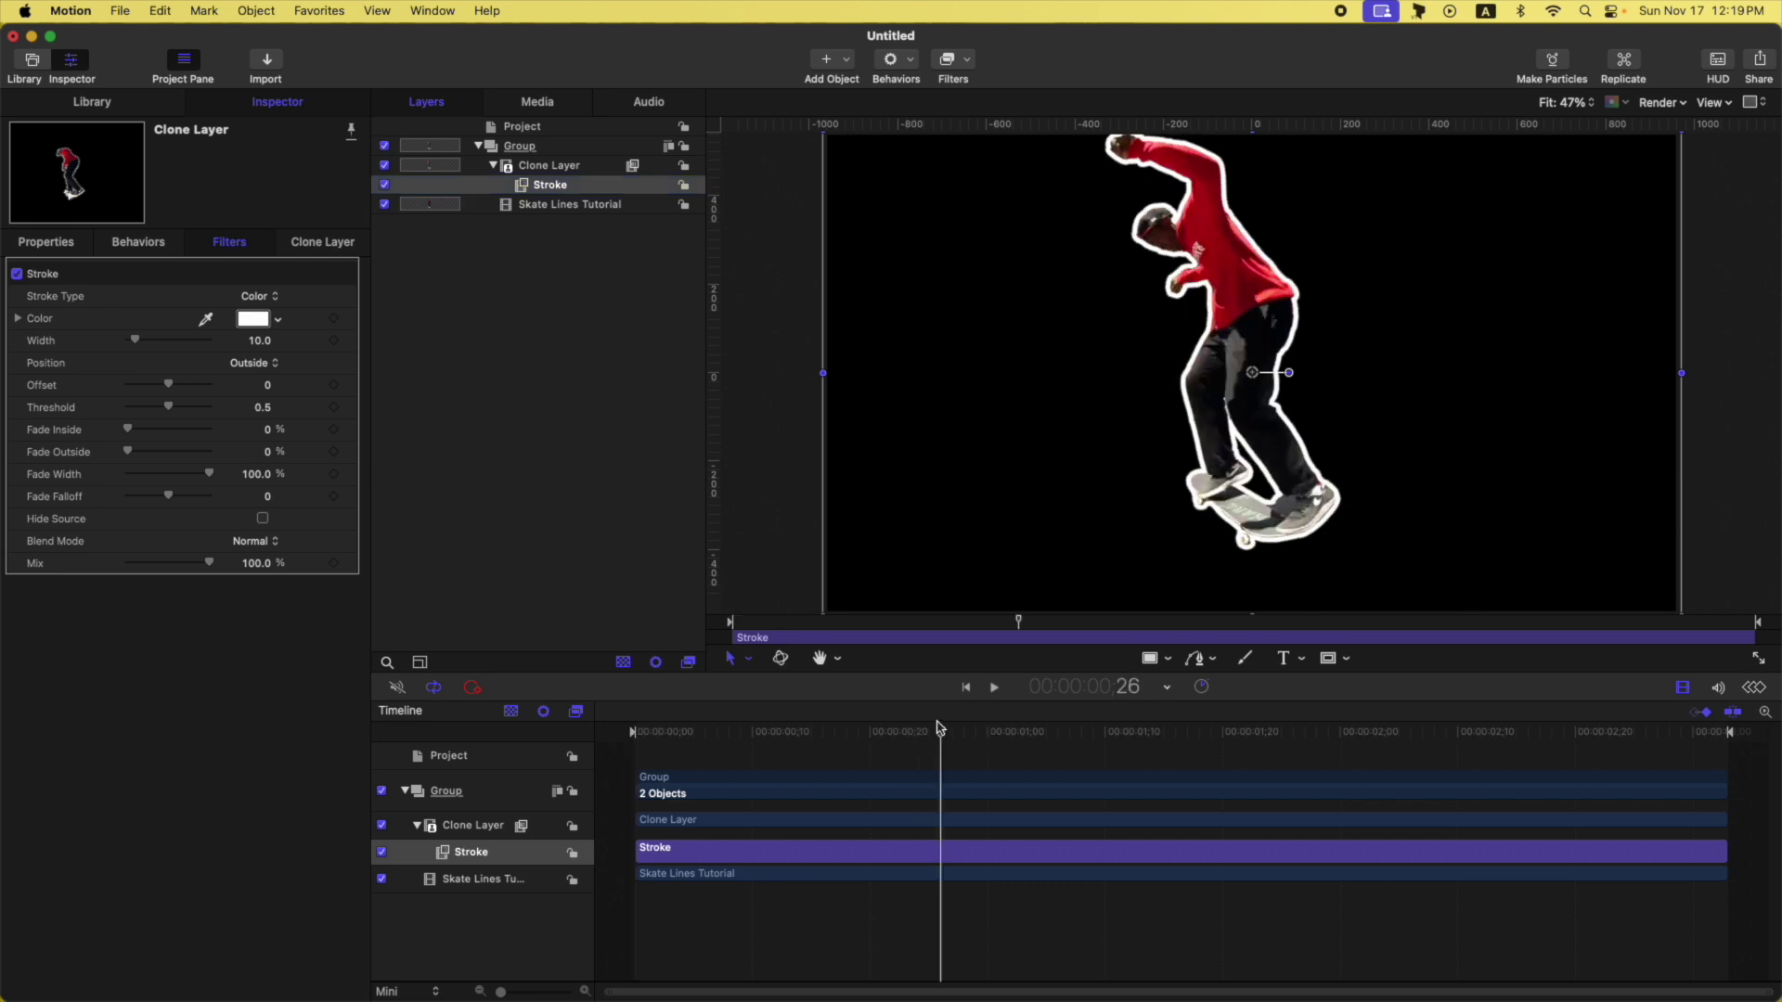
{"action": "left_click", "coordinate": [563, 167]}
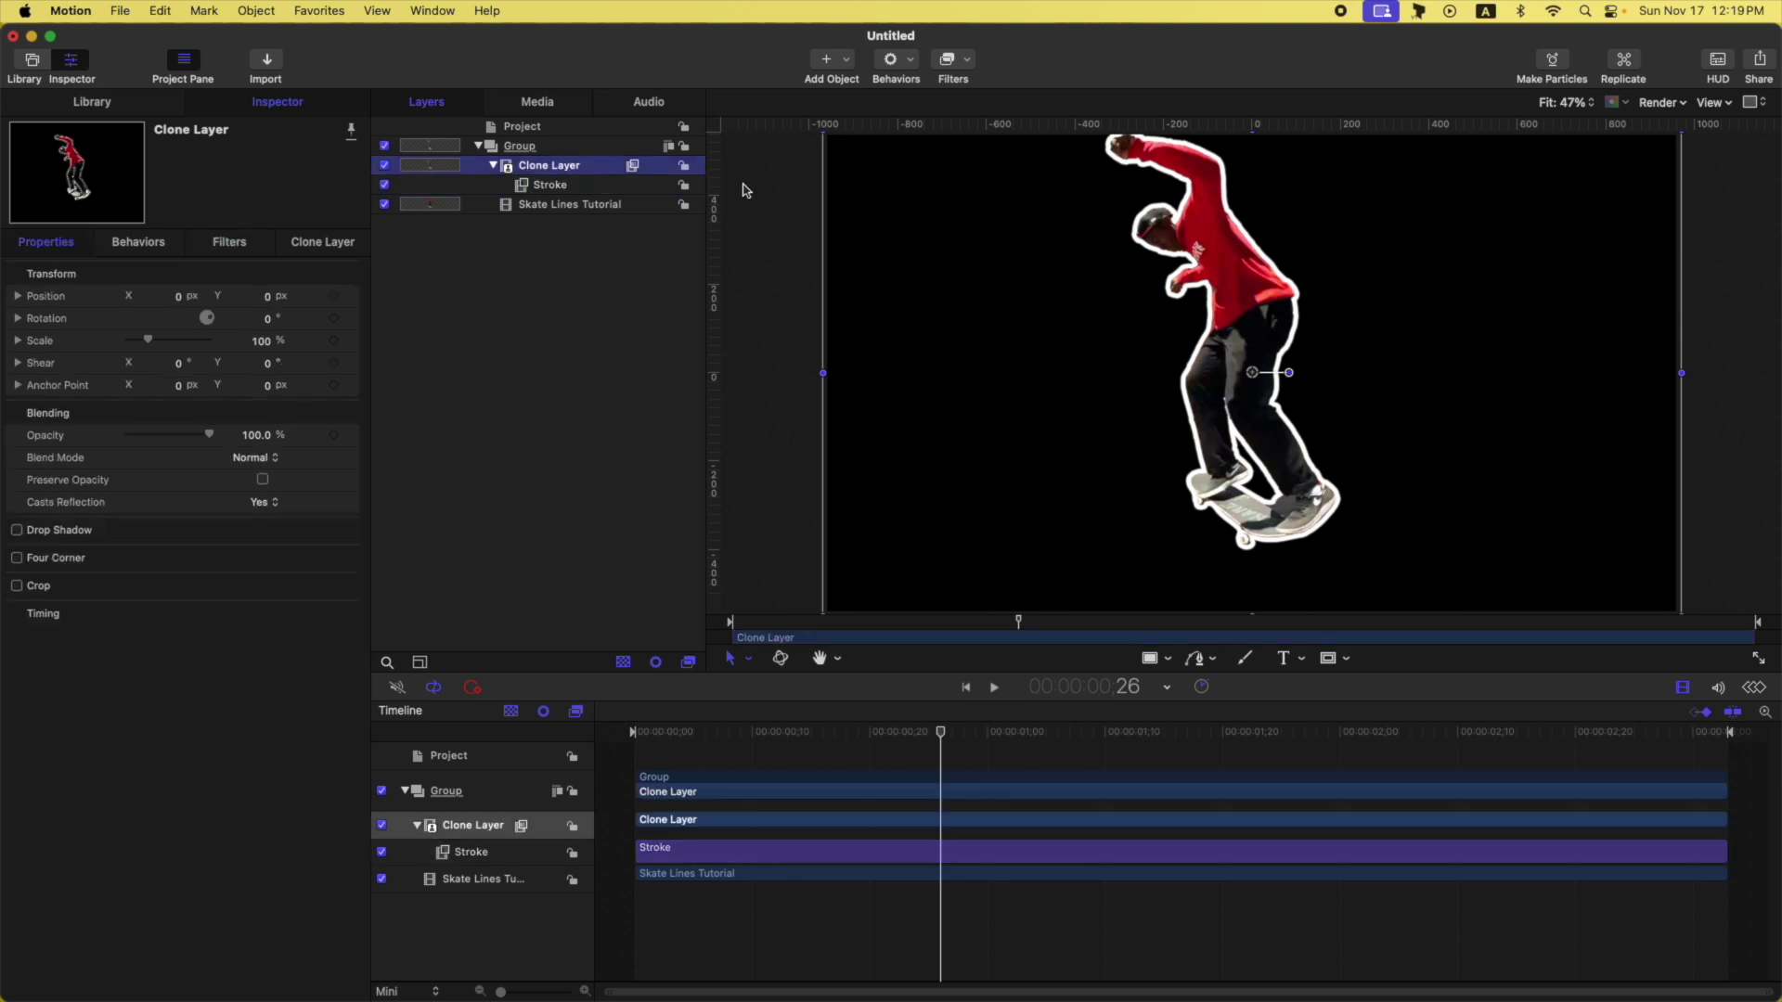
Trim the Clone Layer to play from frame 26 to 1;16, then select its Stroke filter.
{"action": "key", "text": "i"}
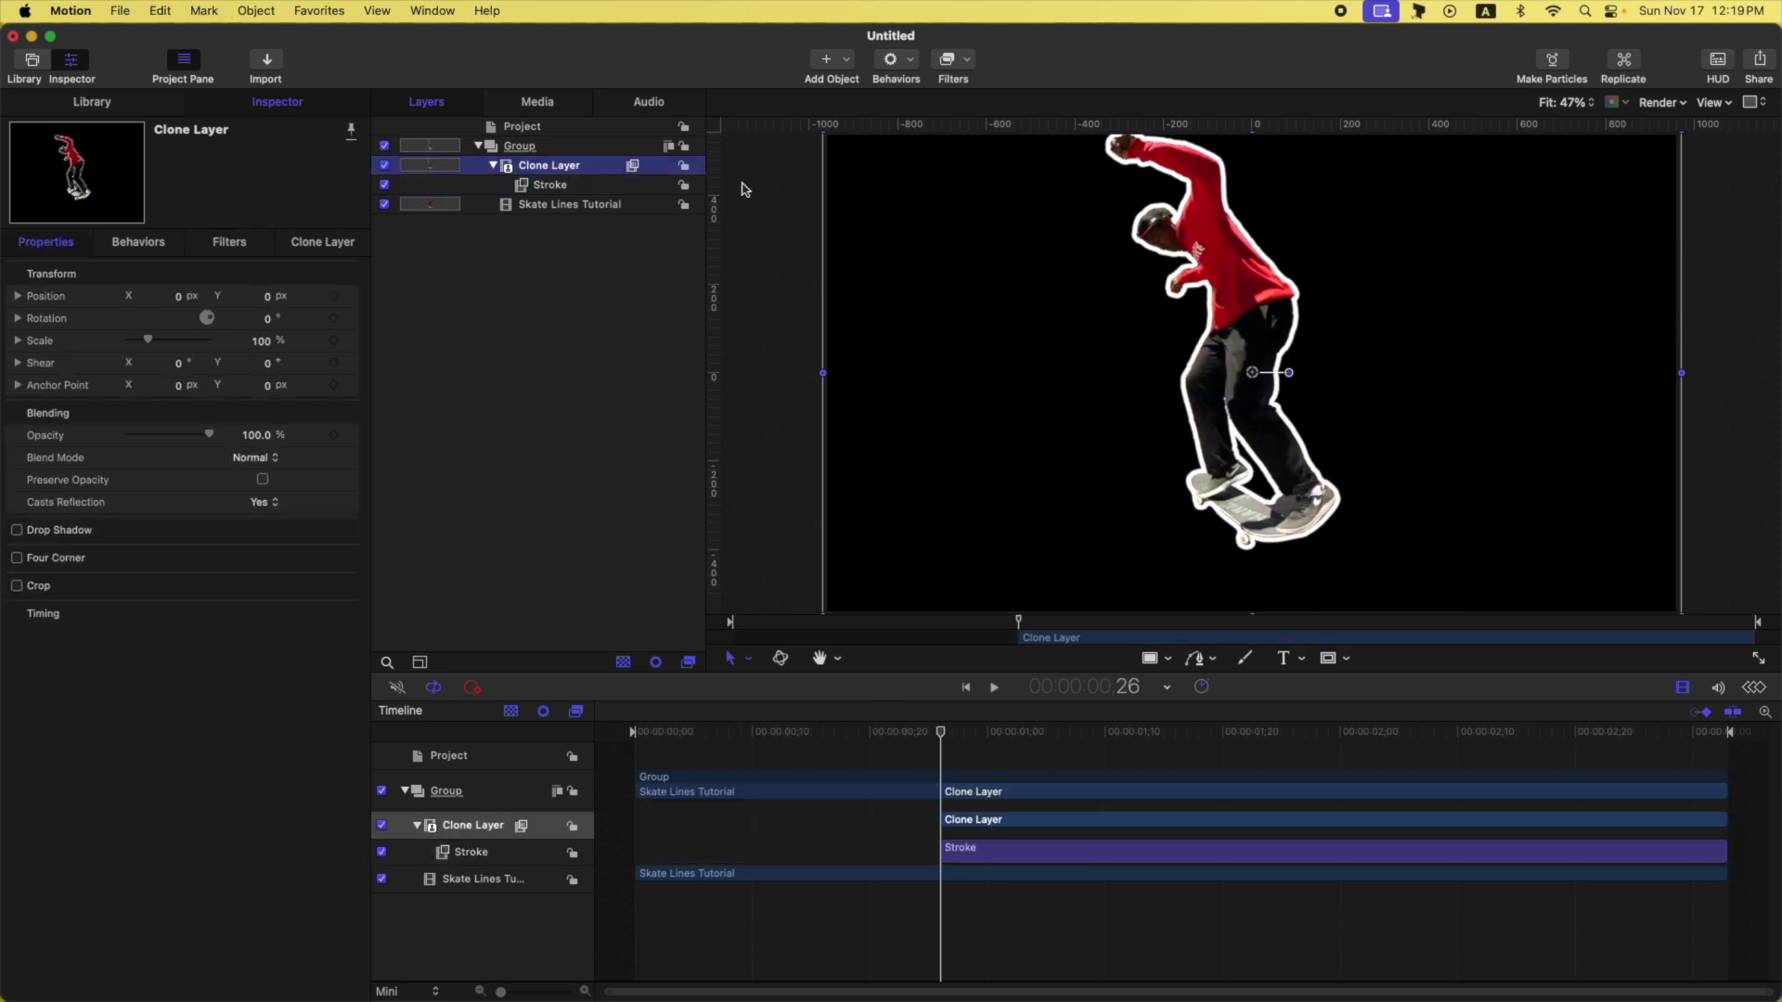
{"action": "left_click_drag", "start_coordinate": [940, 731], "coordinate": [1176, 734]}
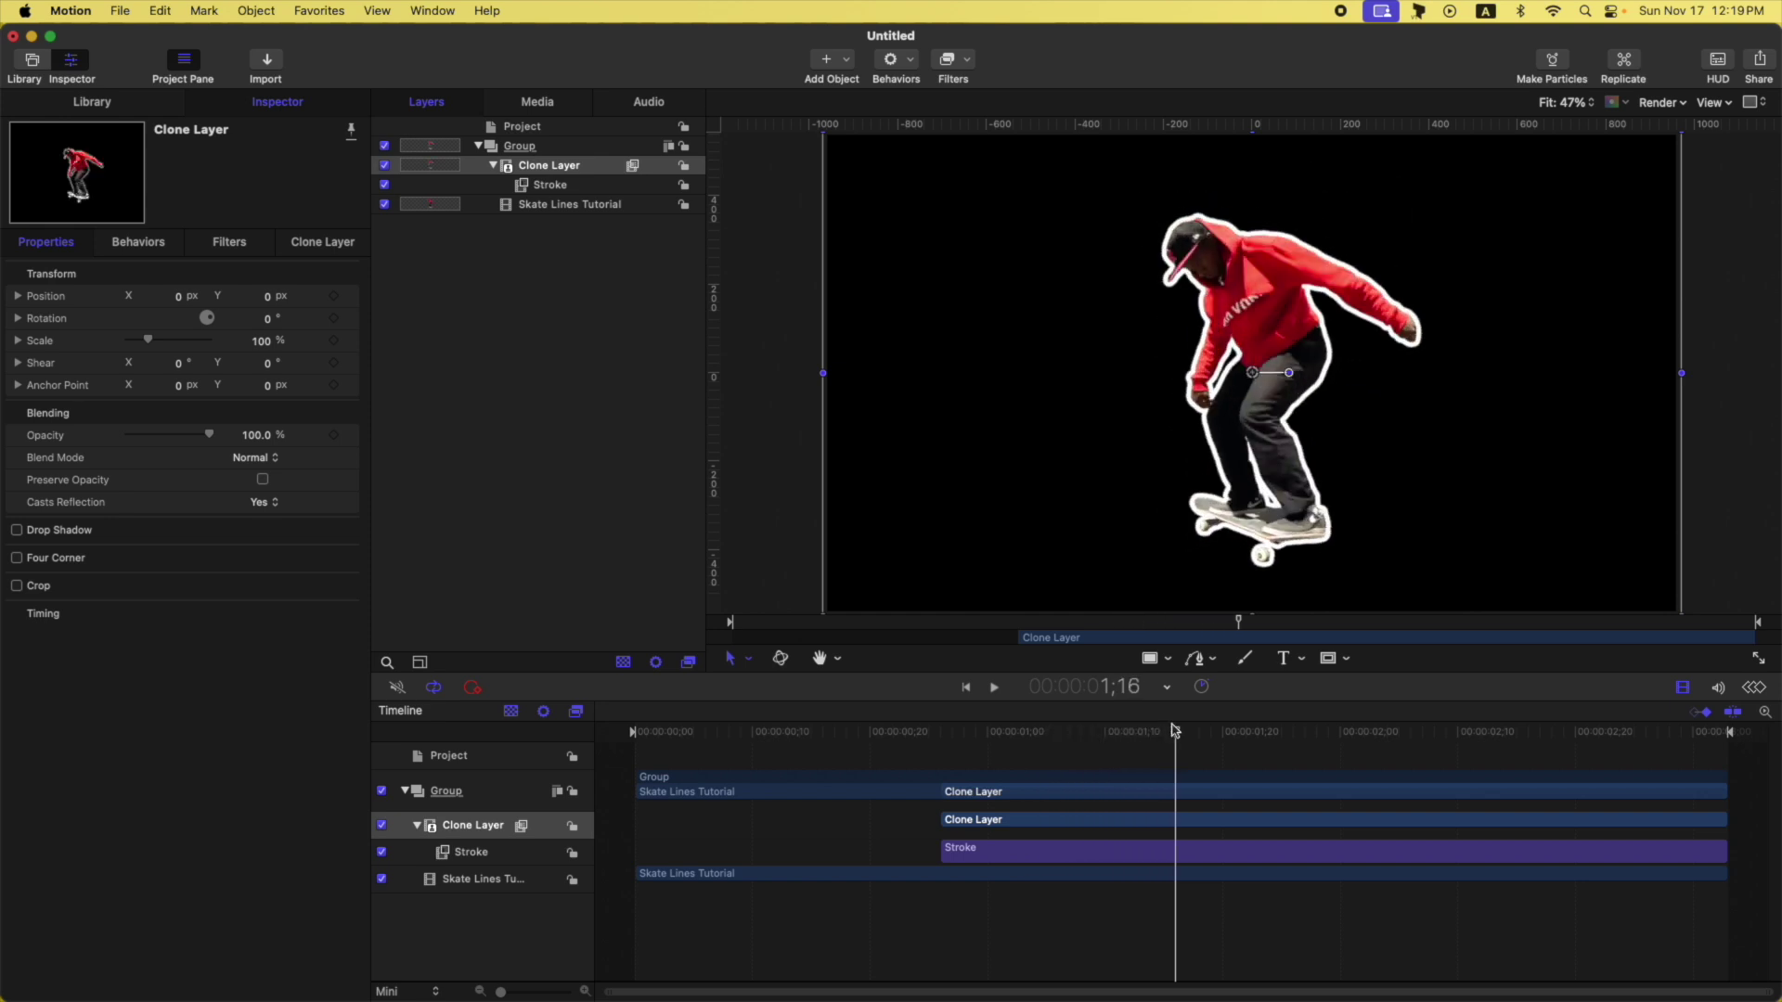
{"action": "key", "text": "alt+]"}
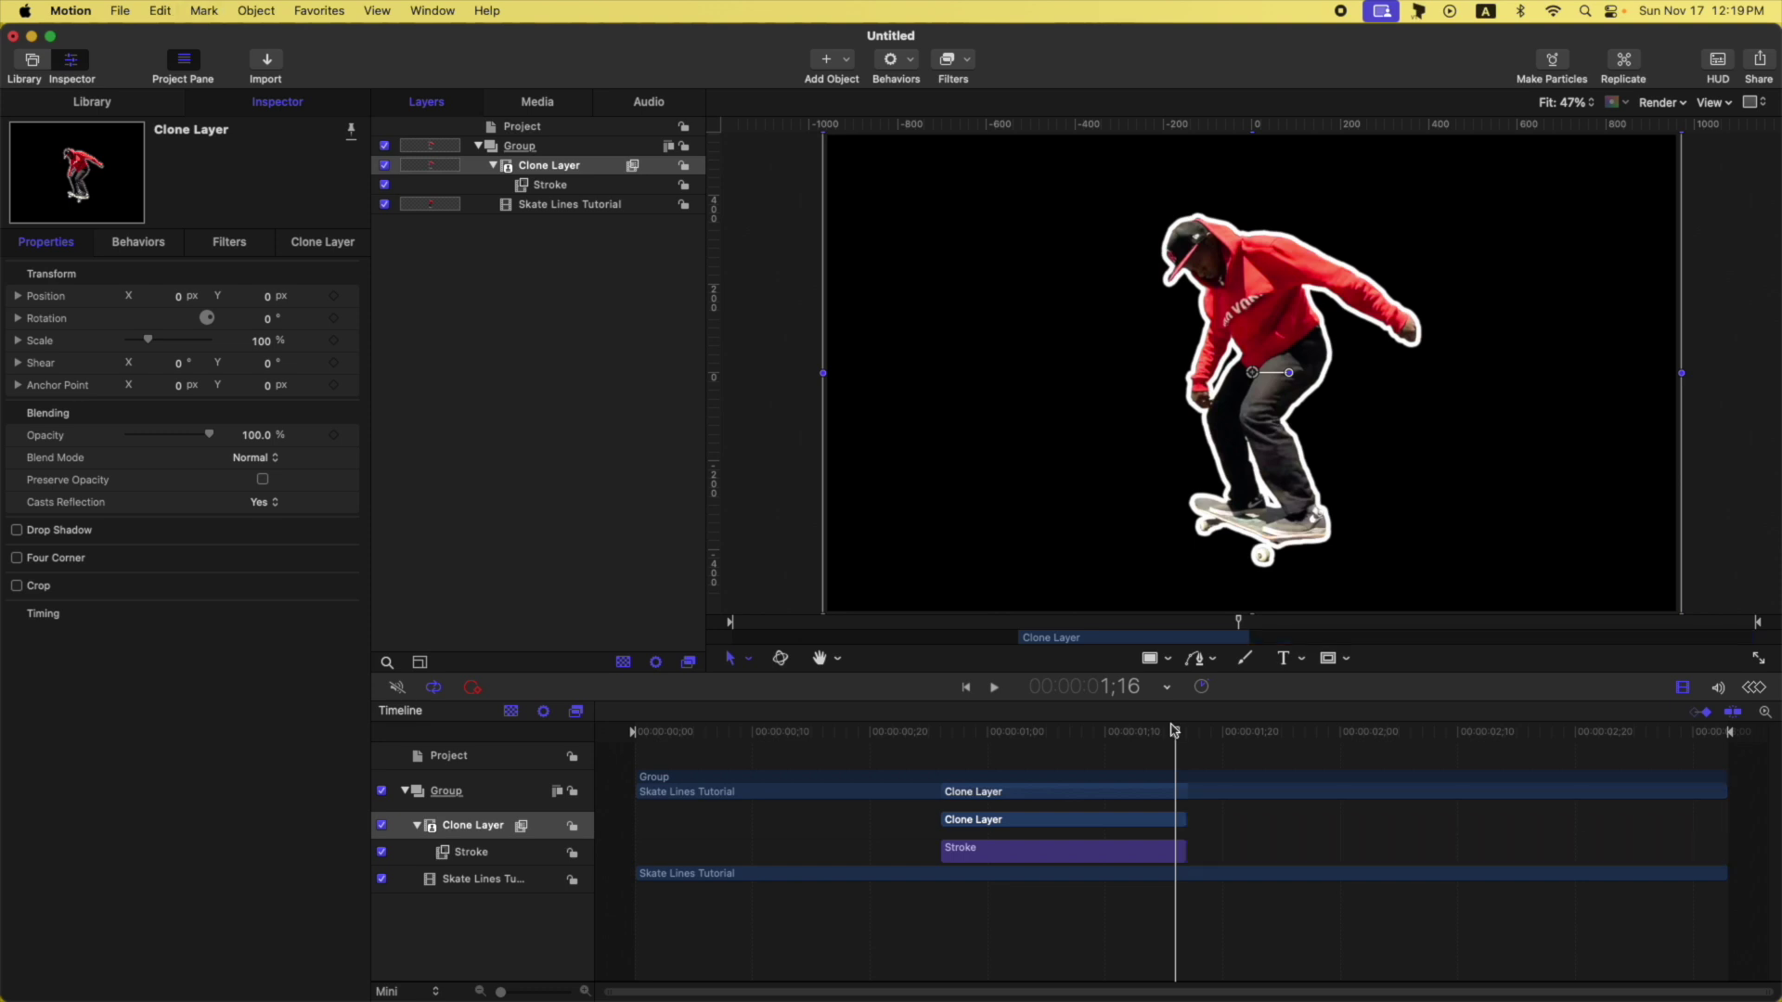
{"action": "left_click", "coordinate": [554, 187]}
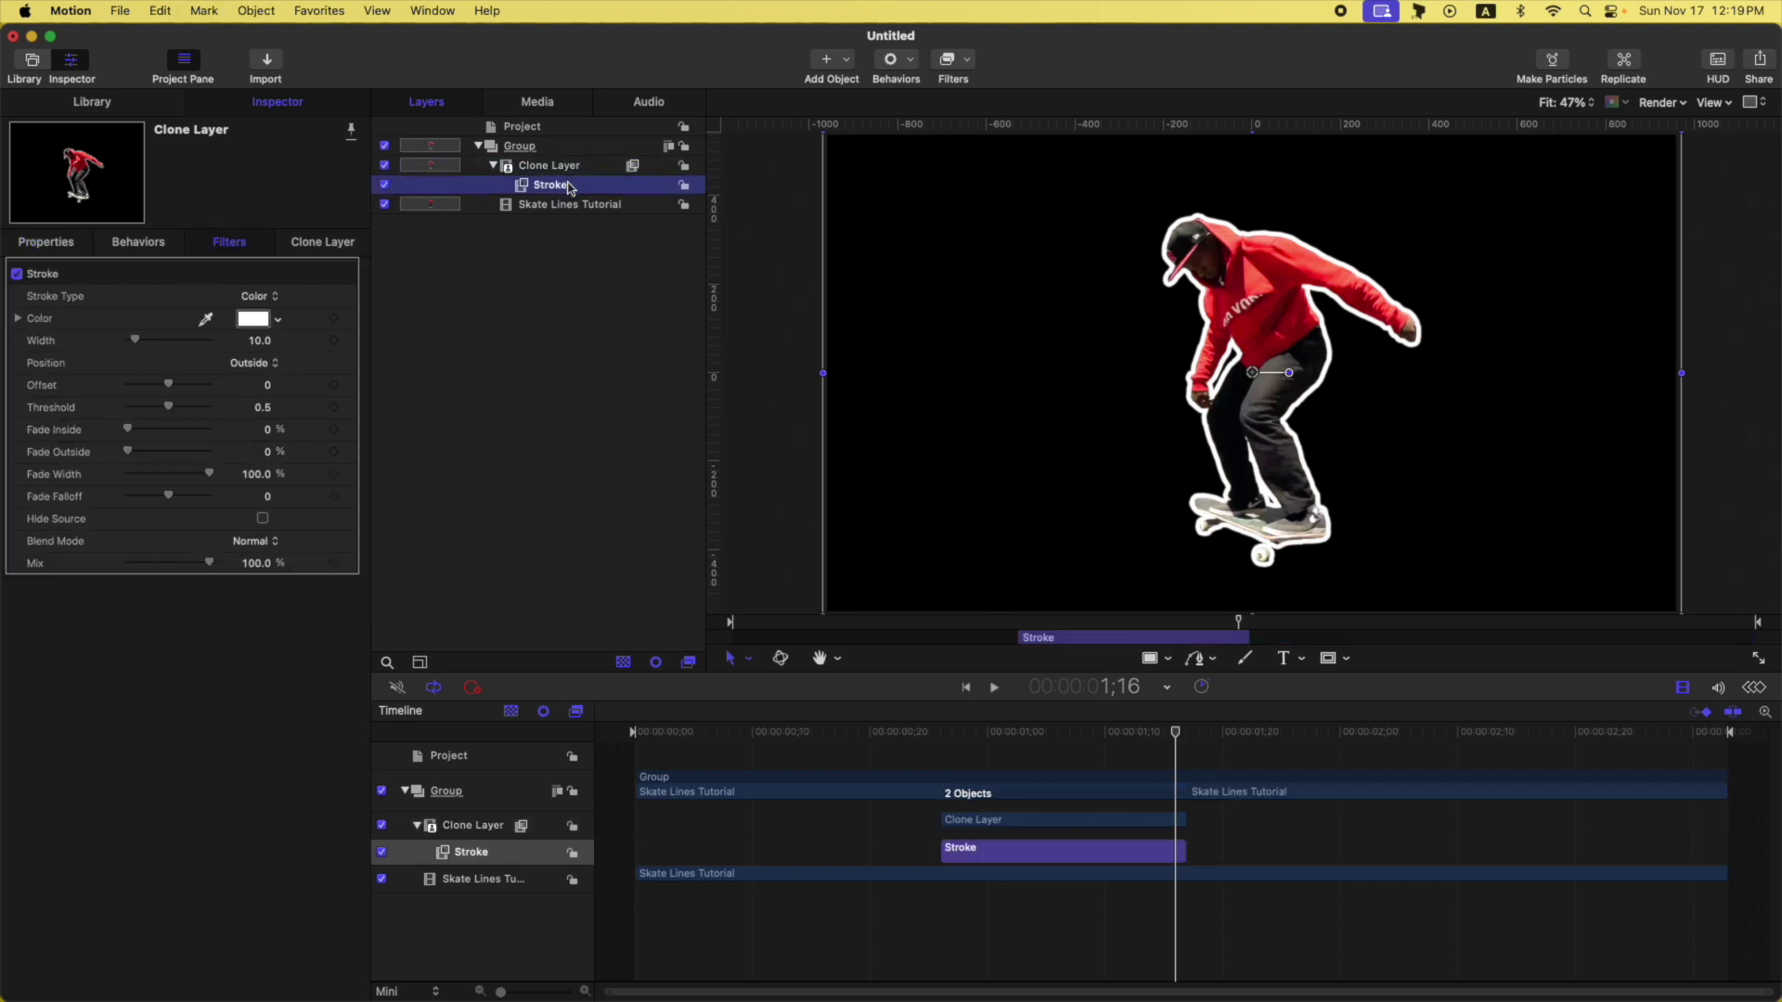
Enable Hide Source on the Stroke and briefly hide the original layer to view the outline alone.
{"action": "left_click", "coordinate": [264, 519]}
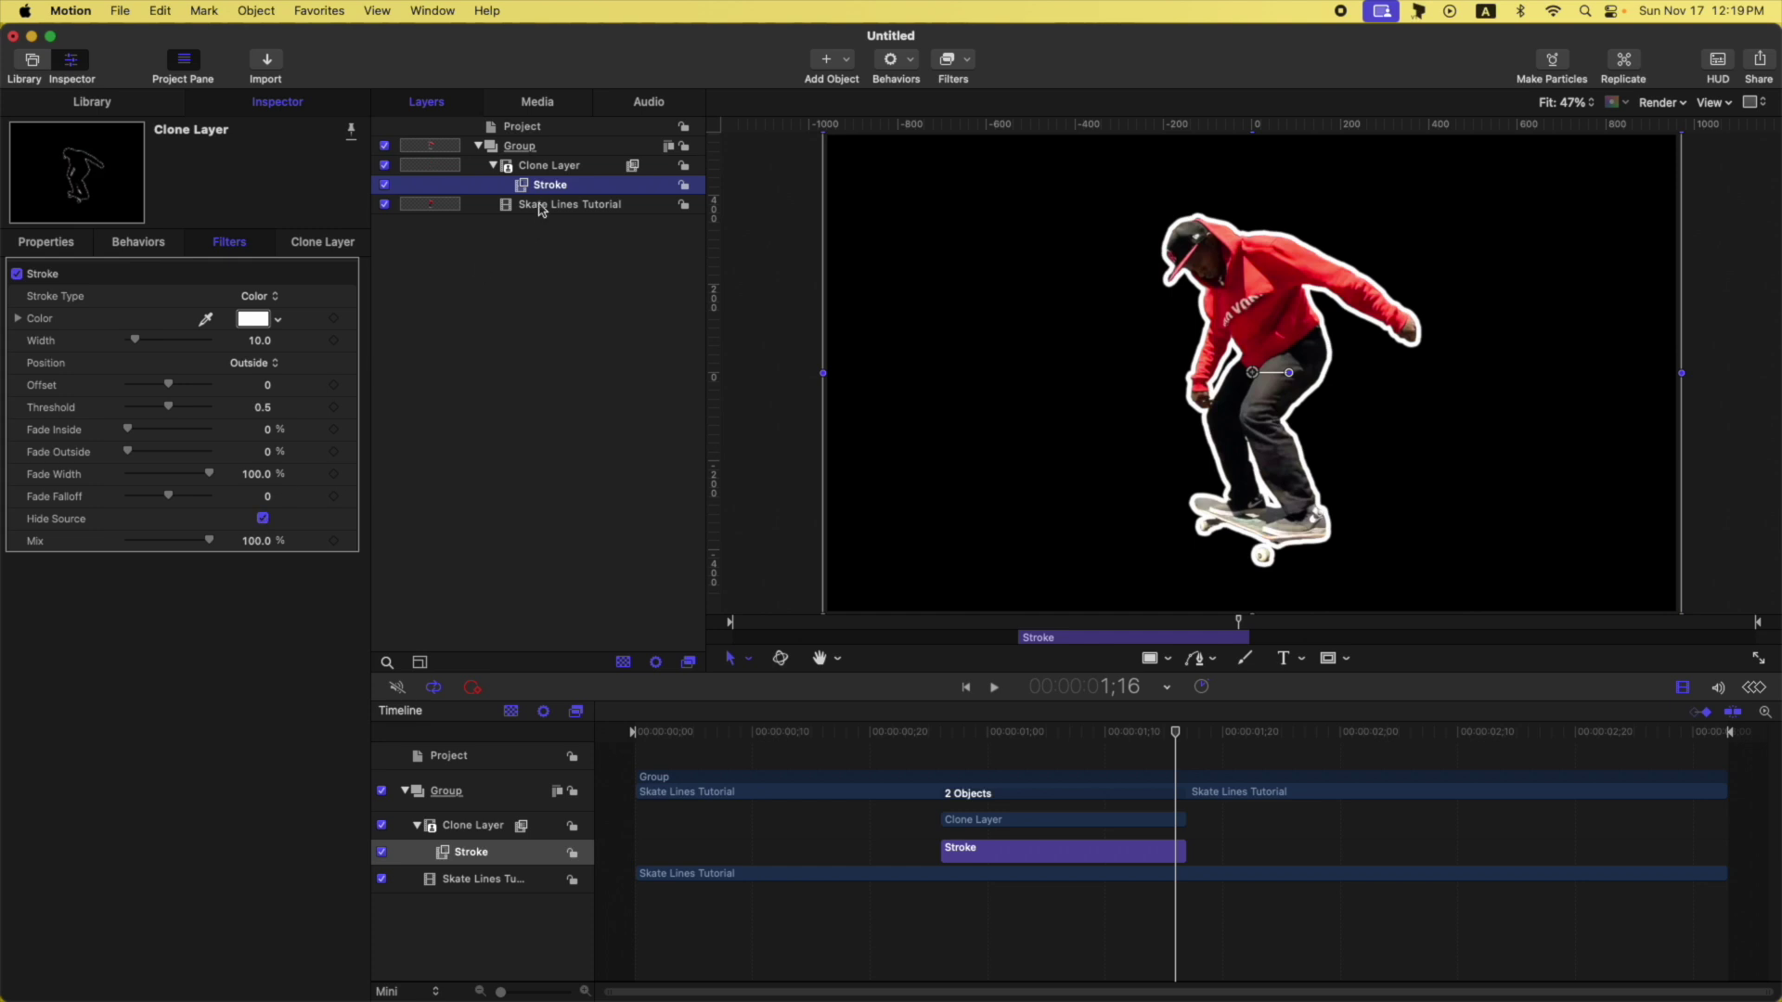
{"action": "left_click", "coordinate": [539, 167]}
{"action": "left_click", "coordinate": [532, 210]}
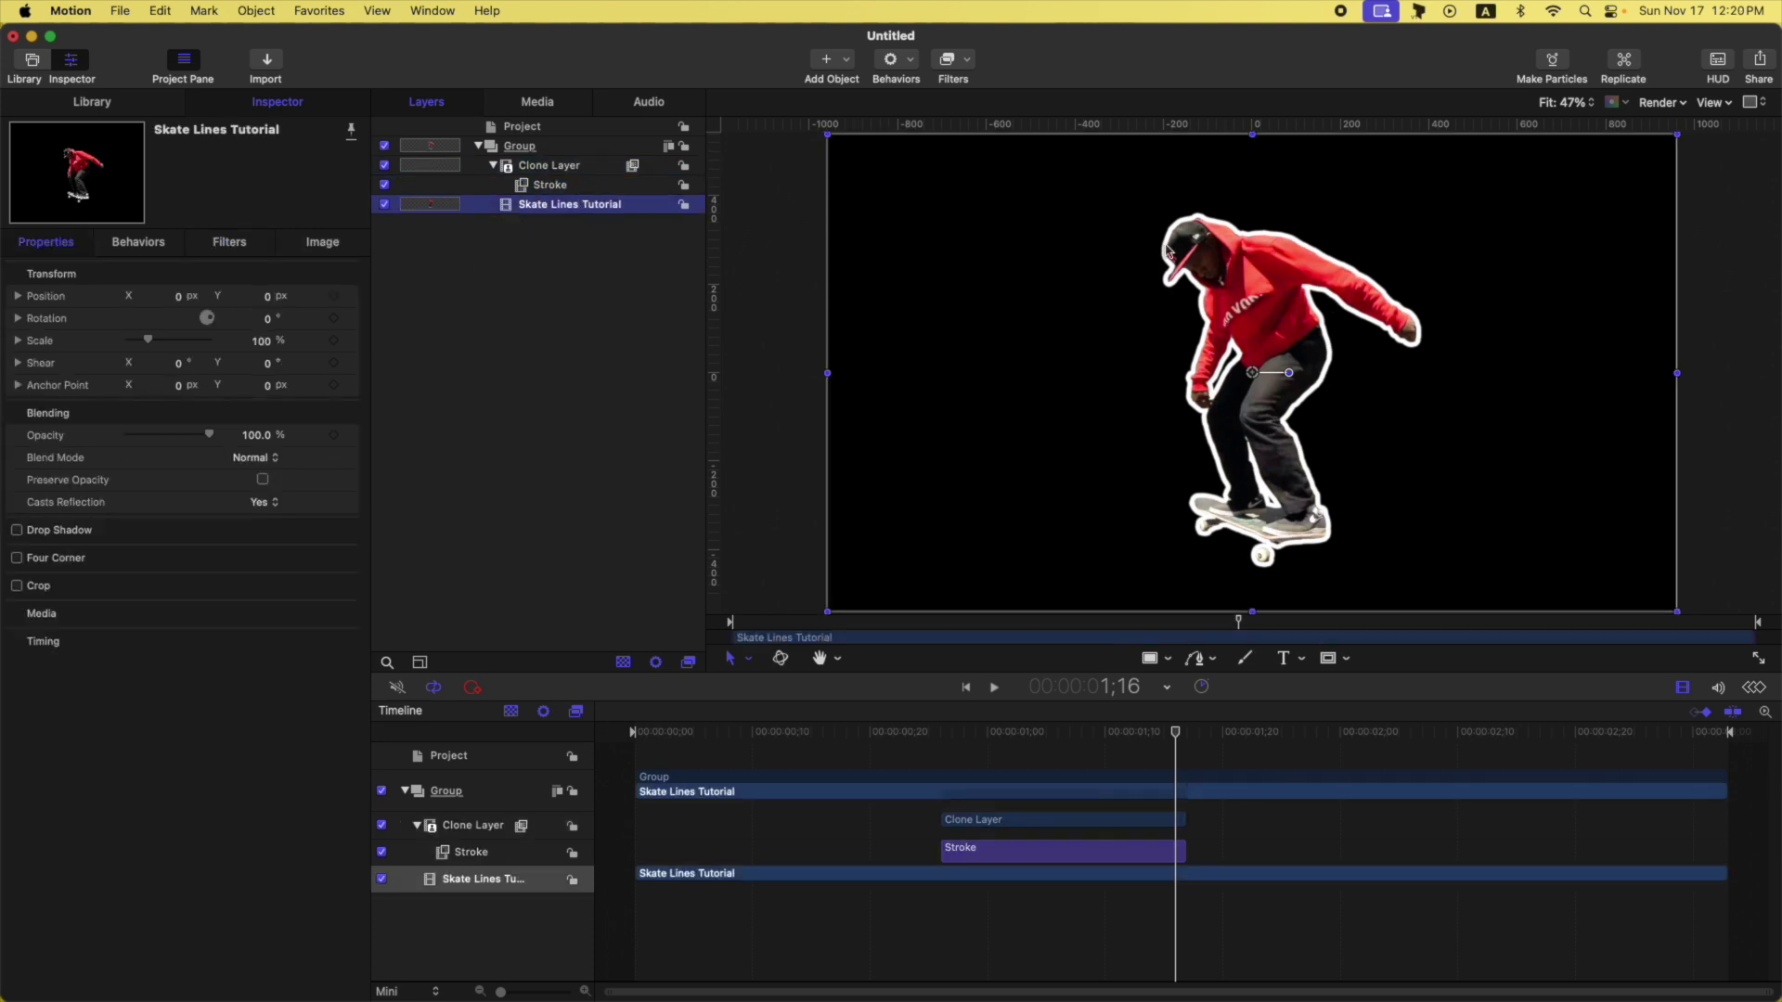
{"action": "left_click", "coordinate": [384, 204]}
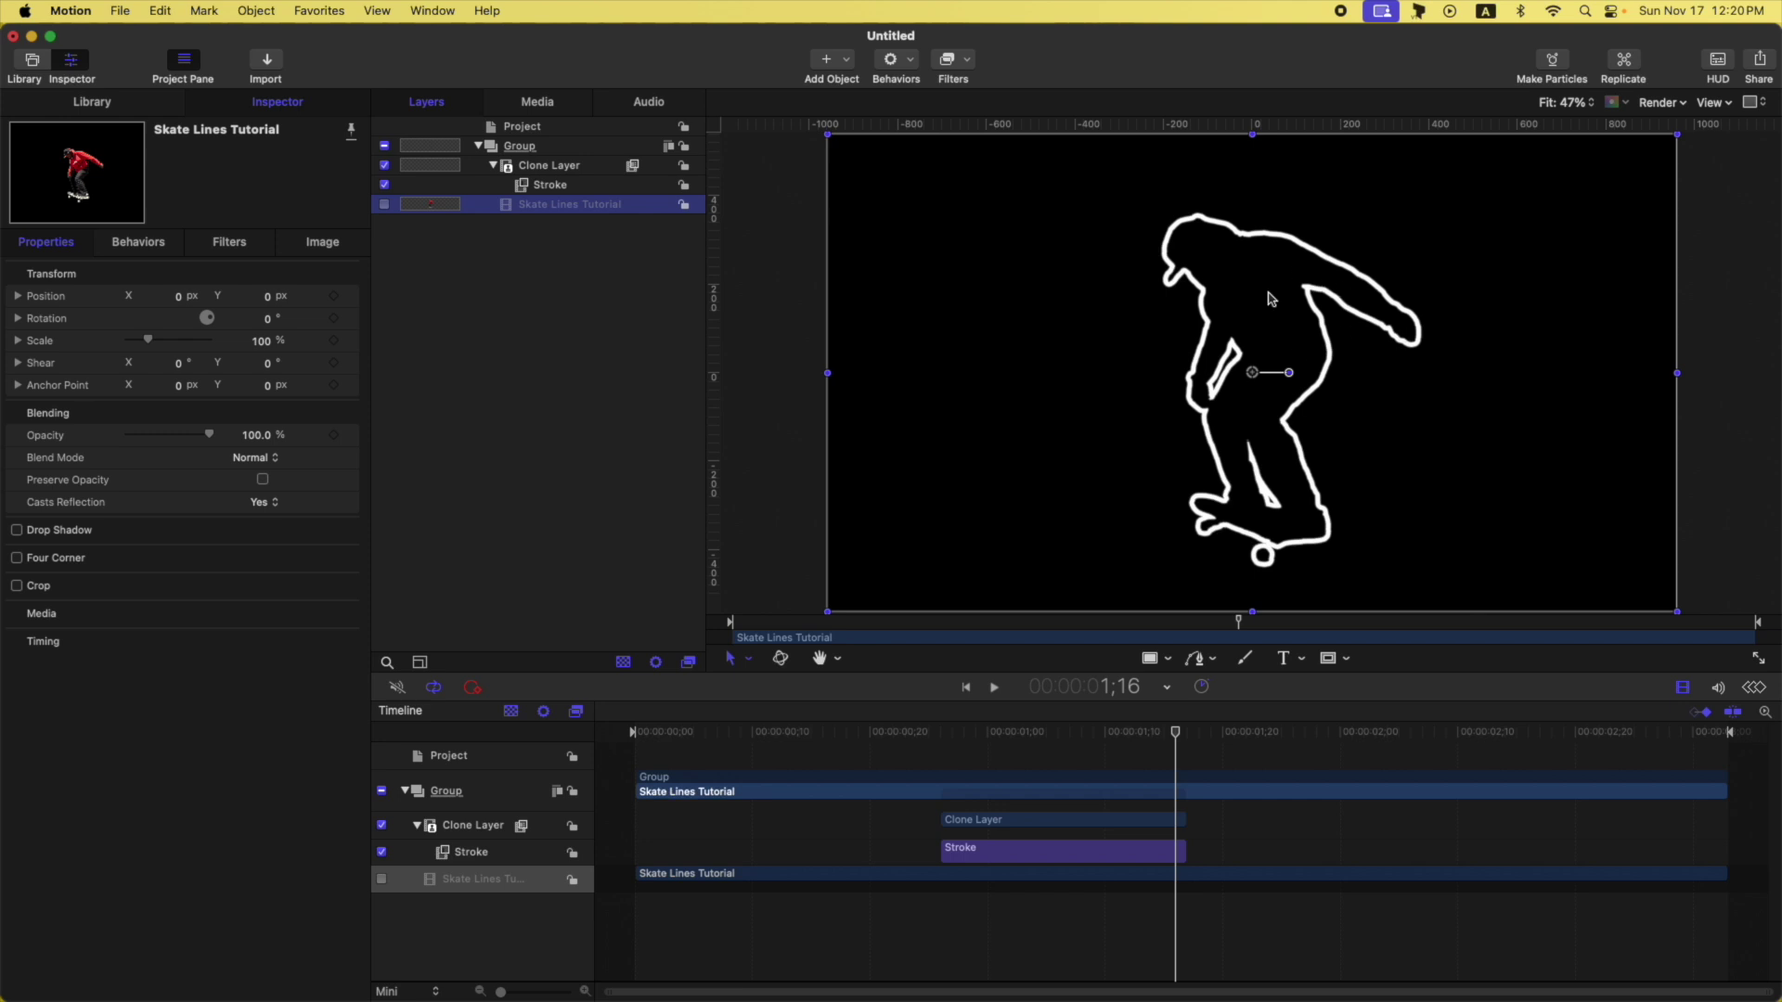
{"action": "left_click", "coordinate": [385, 204]}
{"action": "left_click", "coordinate": [557, 166]}
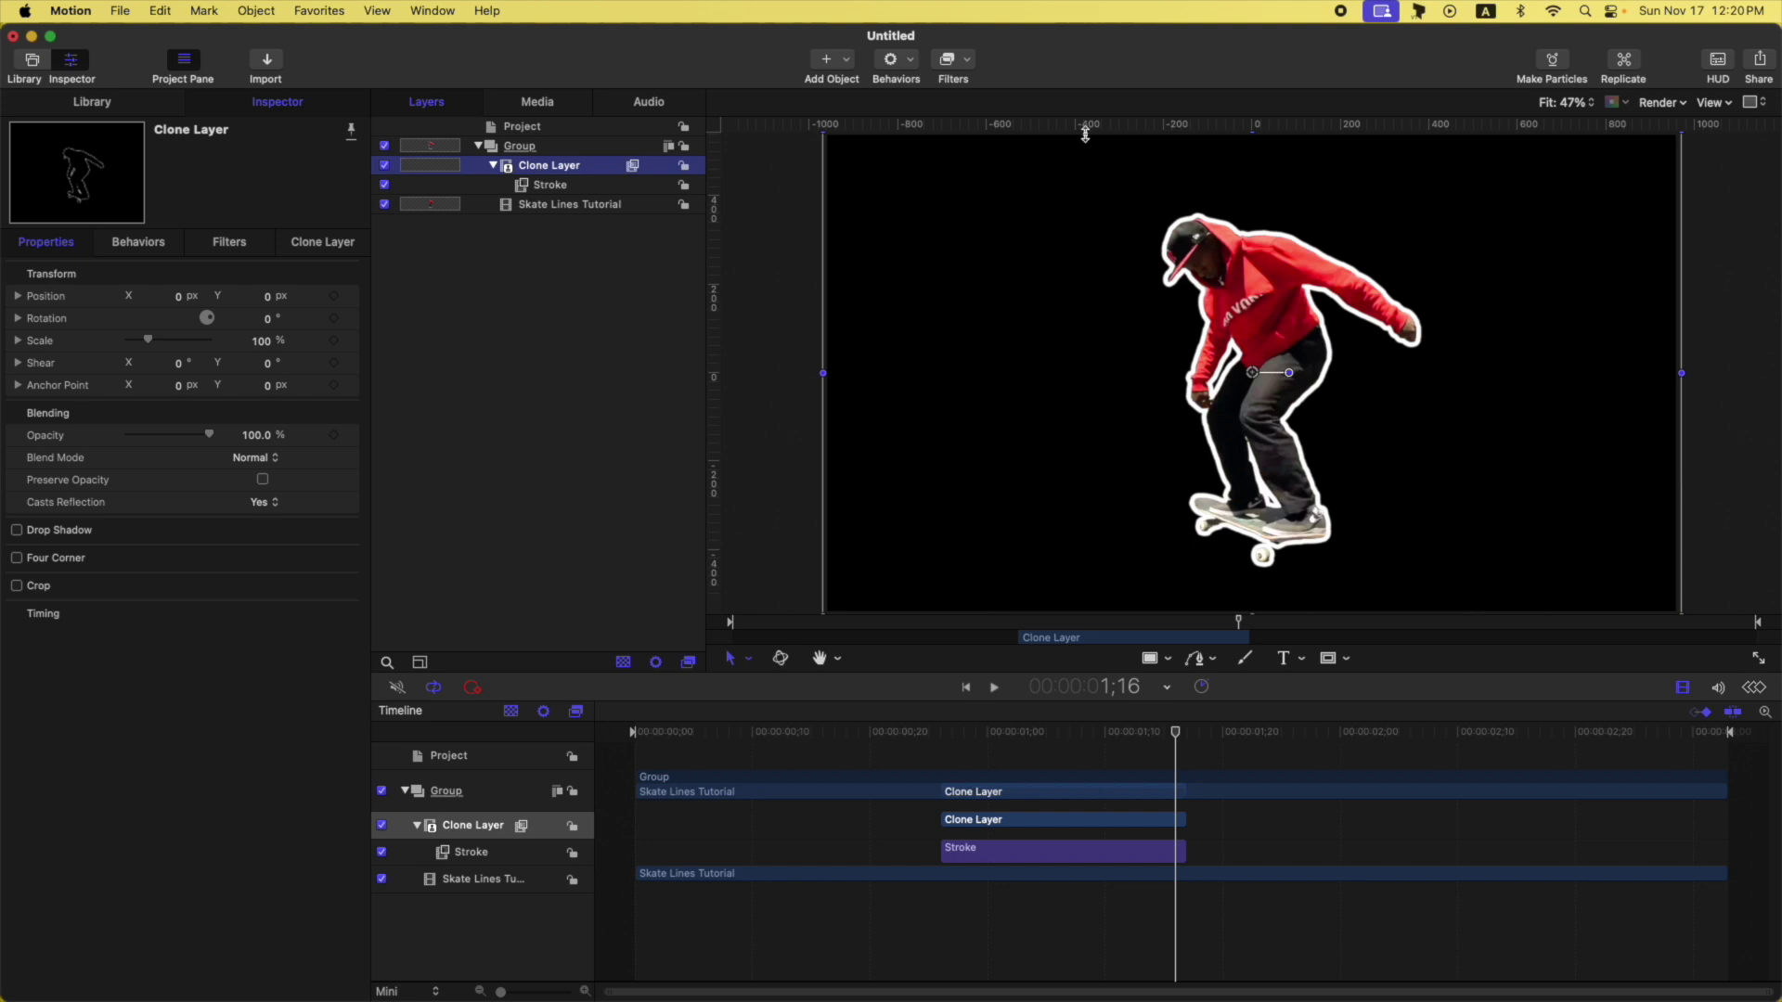
Add a Bump Map distortion filter to the Clone Layer and return the playhead to frame 26.
{"action": "left_click", "coordinate": [954, 63]}
{"action": "mouse_move", "coordinate": [1149, 172]}
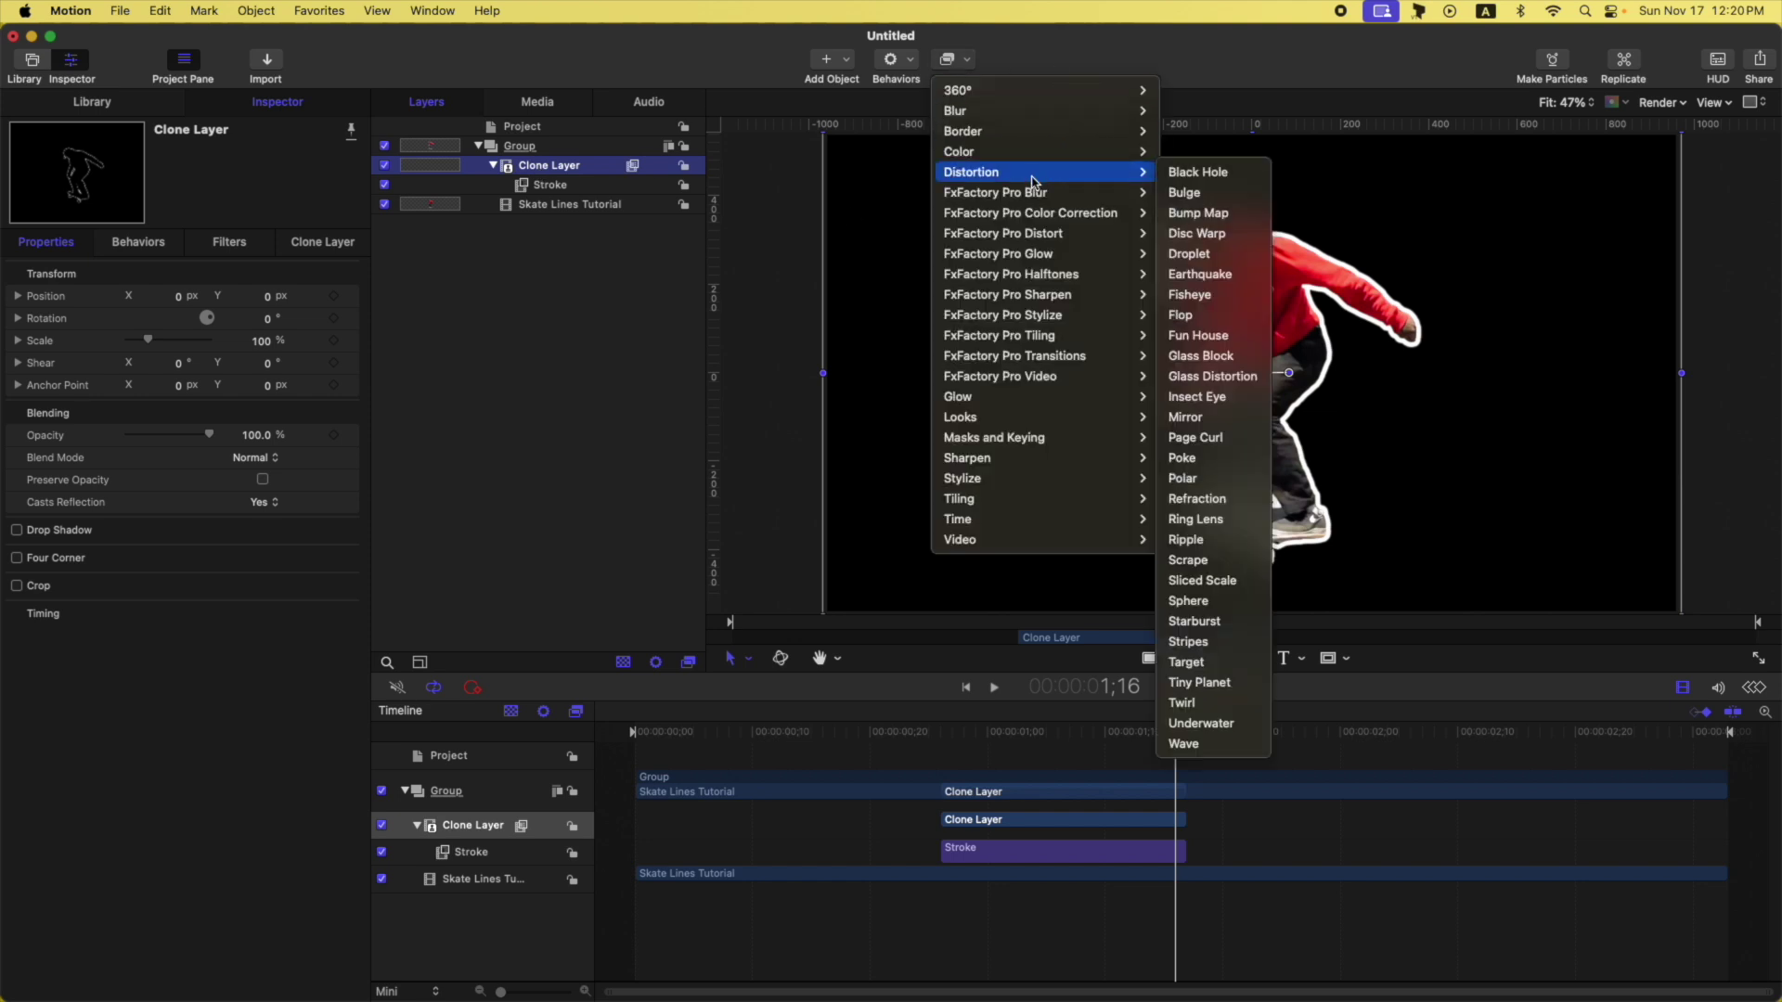
{"action": "left_click", "coordinate": [1198, 212]}
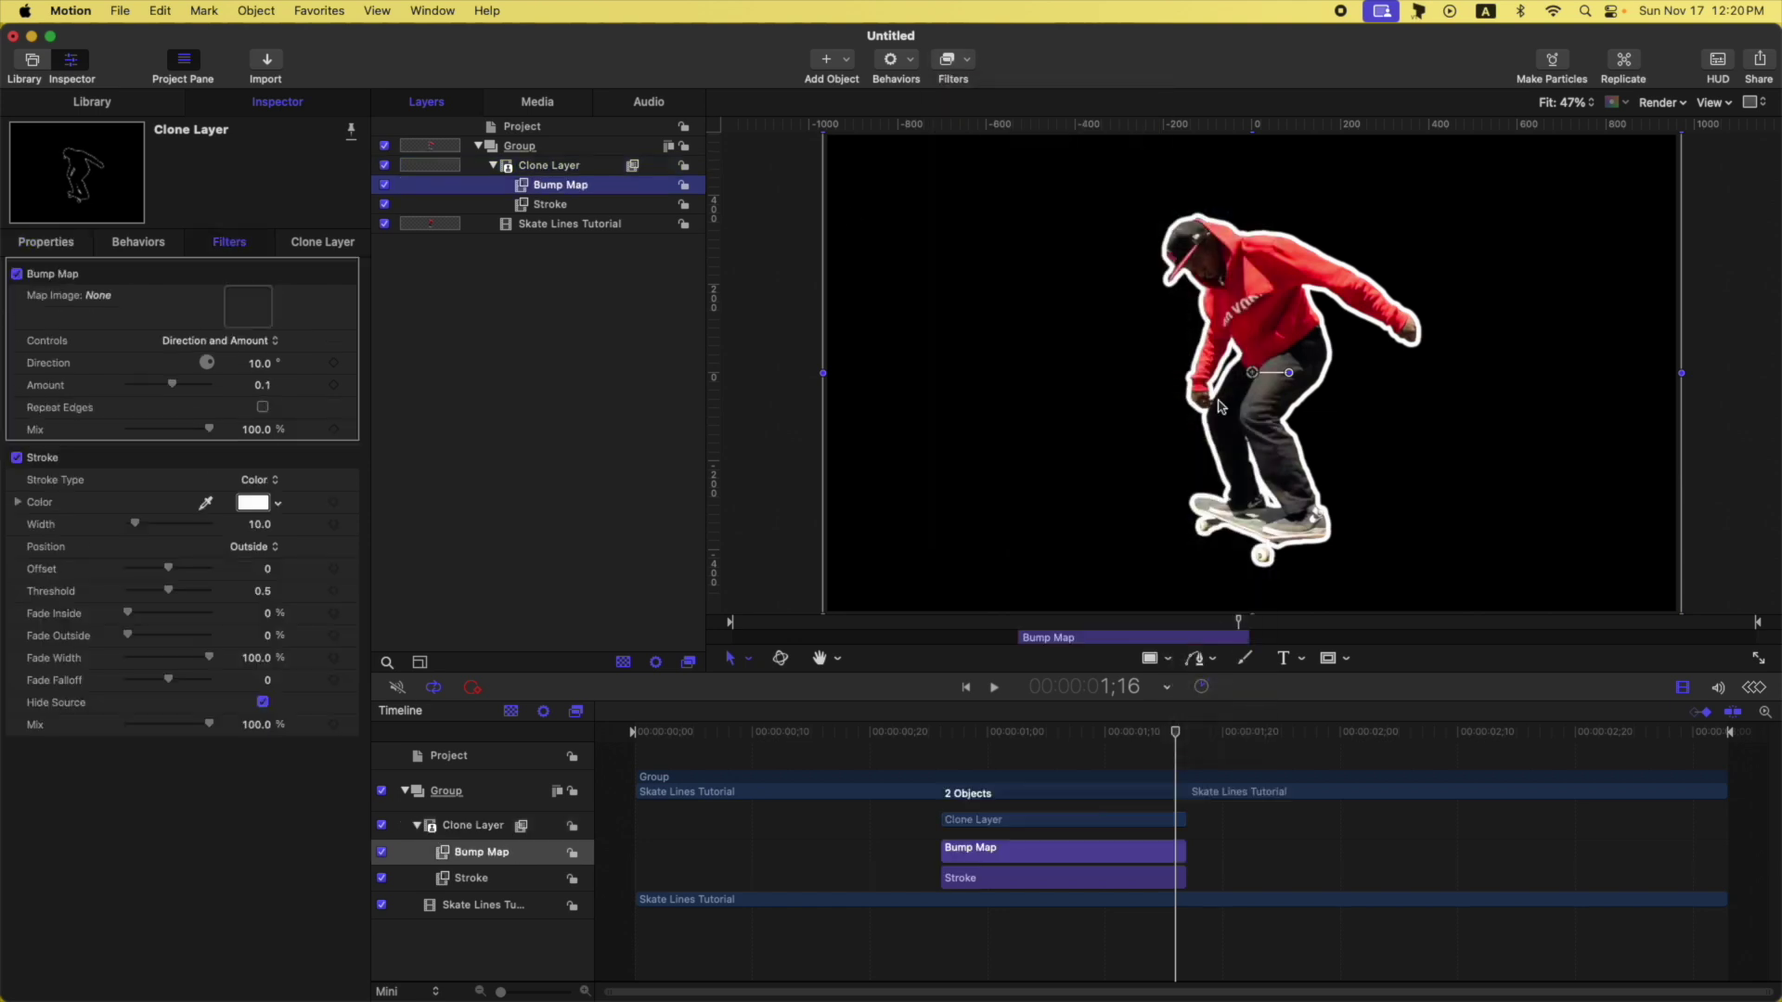
{"action": "left_click_drag", "start_coordinate": [965, 738], "coordinate": [943, 736]}
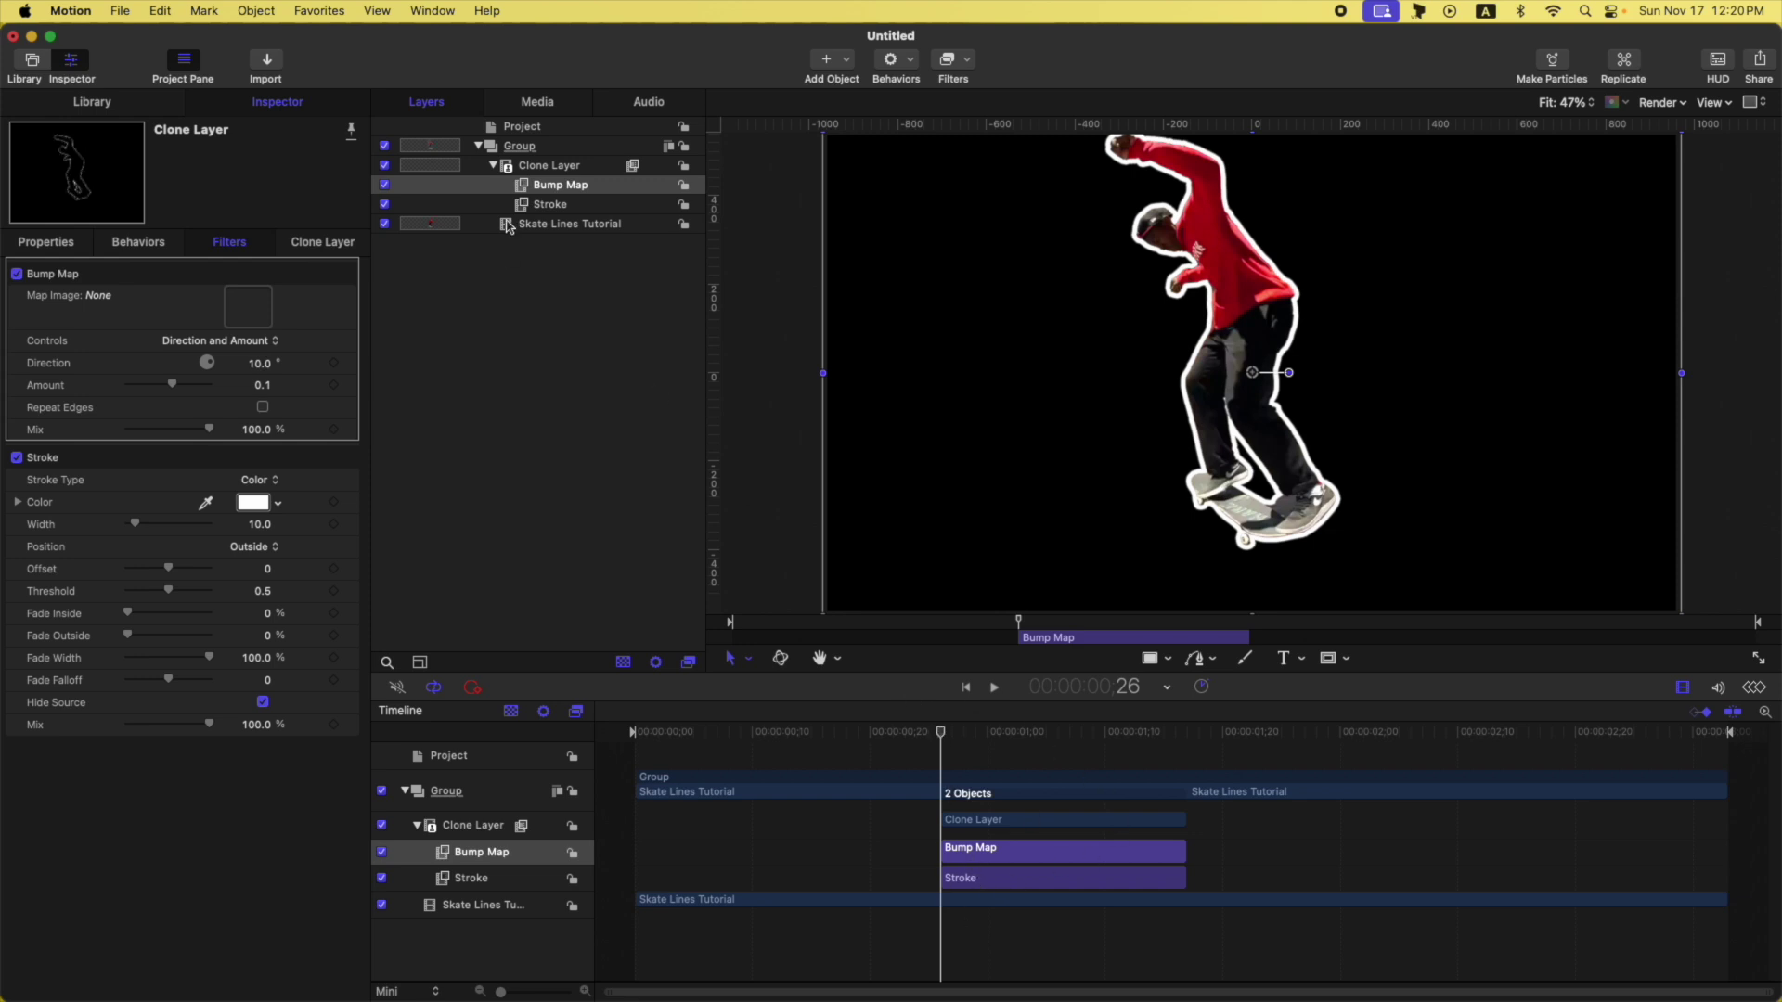
{"action": "left_click", "coordinate": [569, 148]}
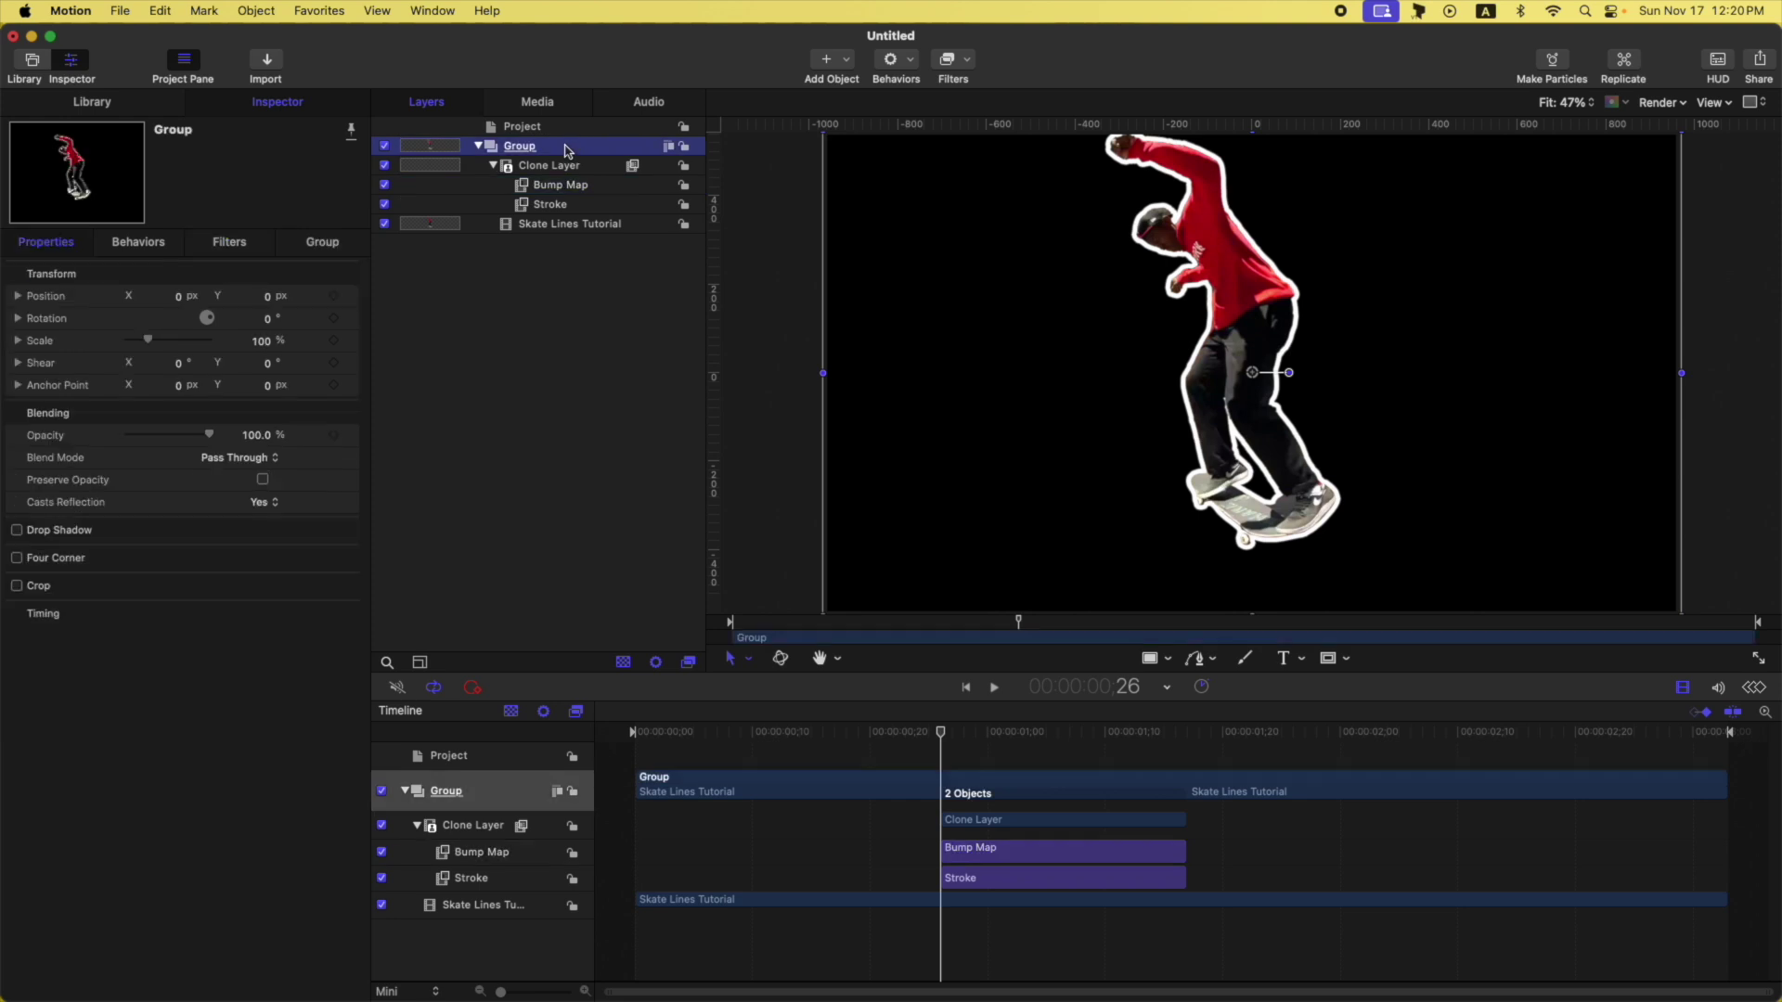
Add a Clouds generator with 1st–3rd layer strengths at 0 and both scales at 10.
{"action": "left_click", "coordinate": [834, 62]}
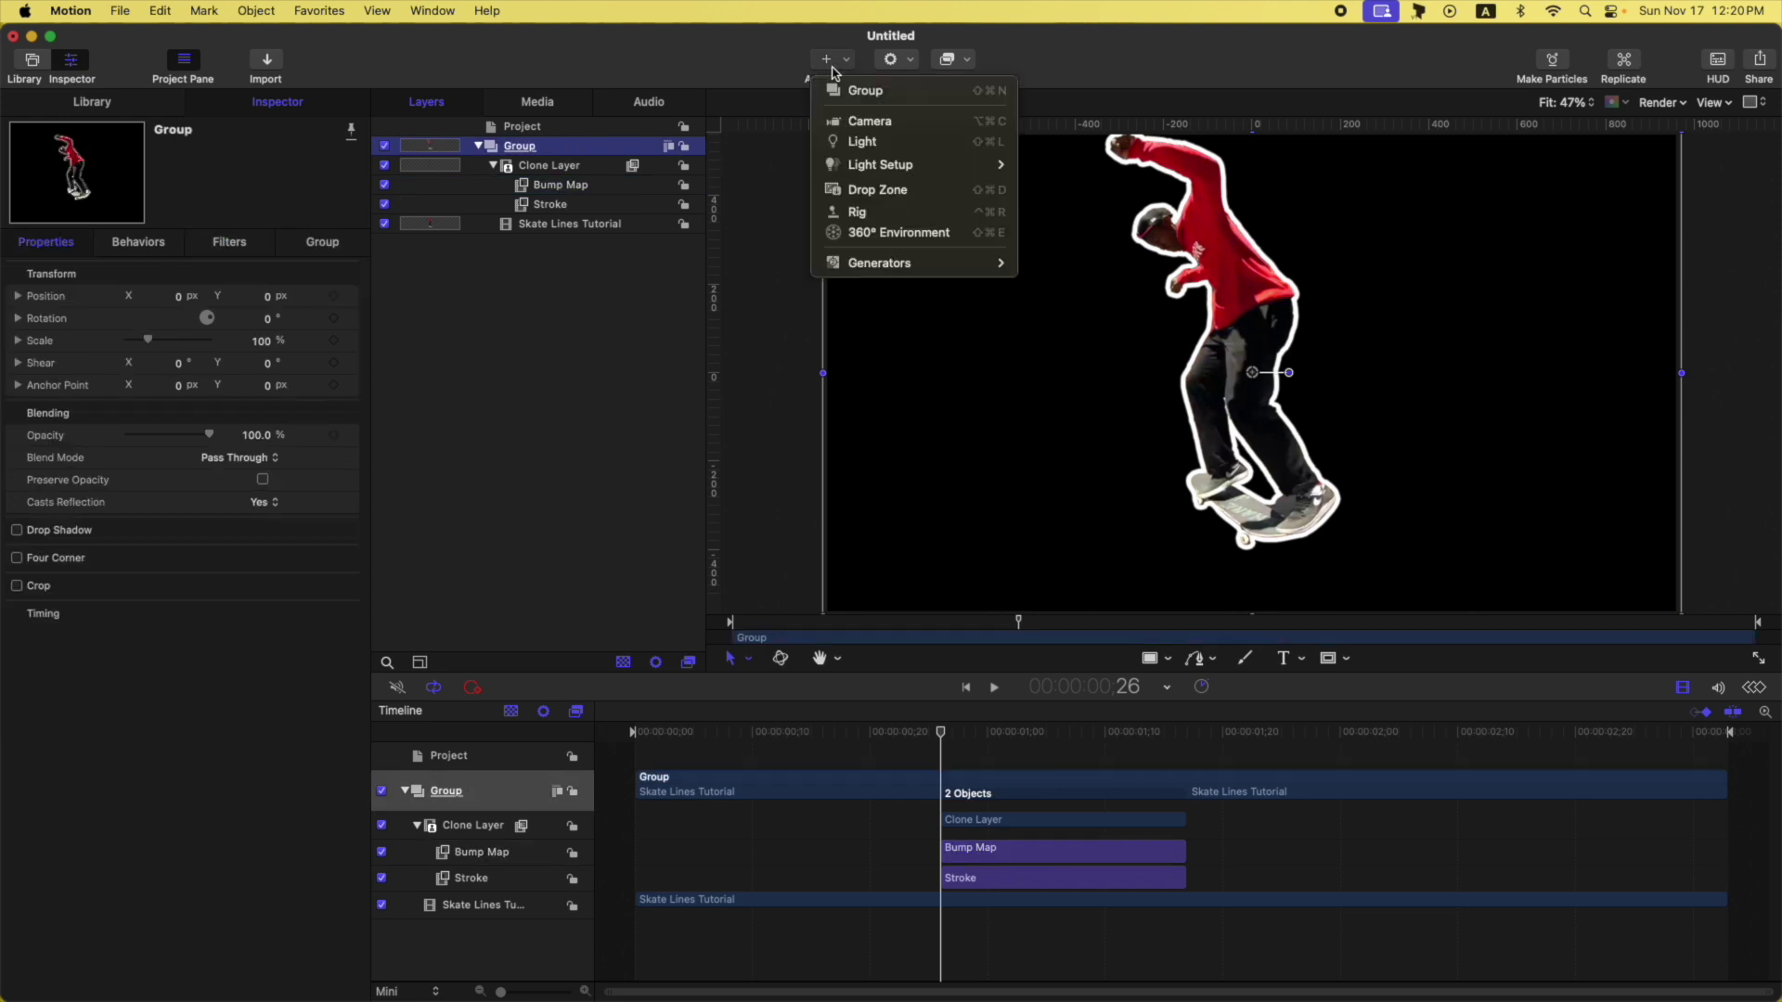
{"action": "mouse_move", "coordinate": [965, 263]}
{"action": "mouse_move", "coordinate": [1067, 283]}
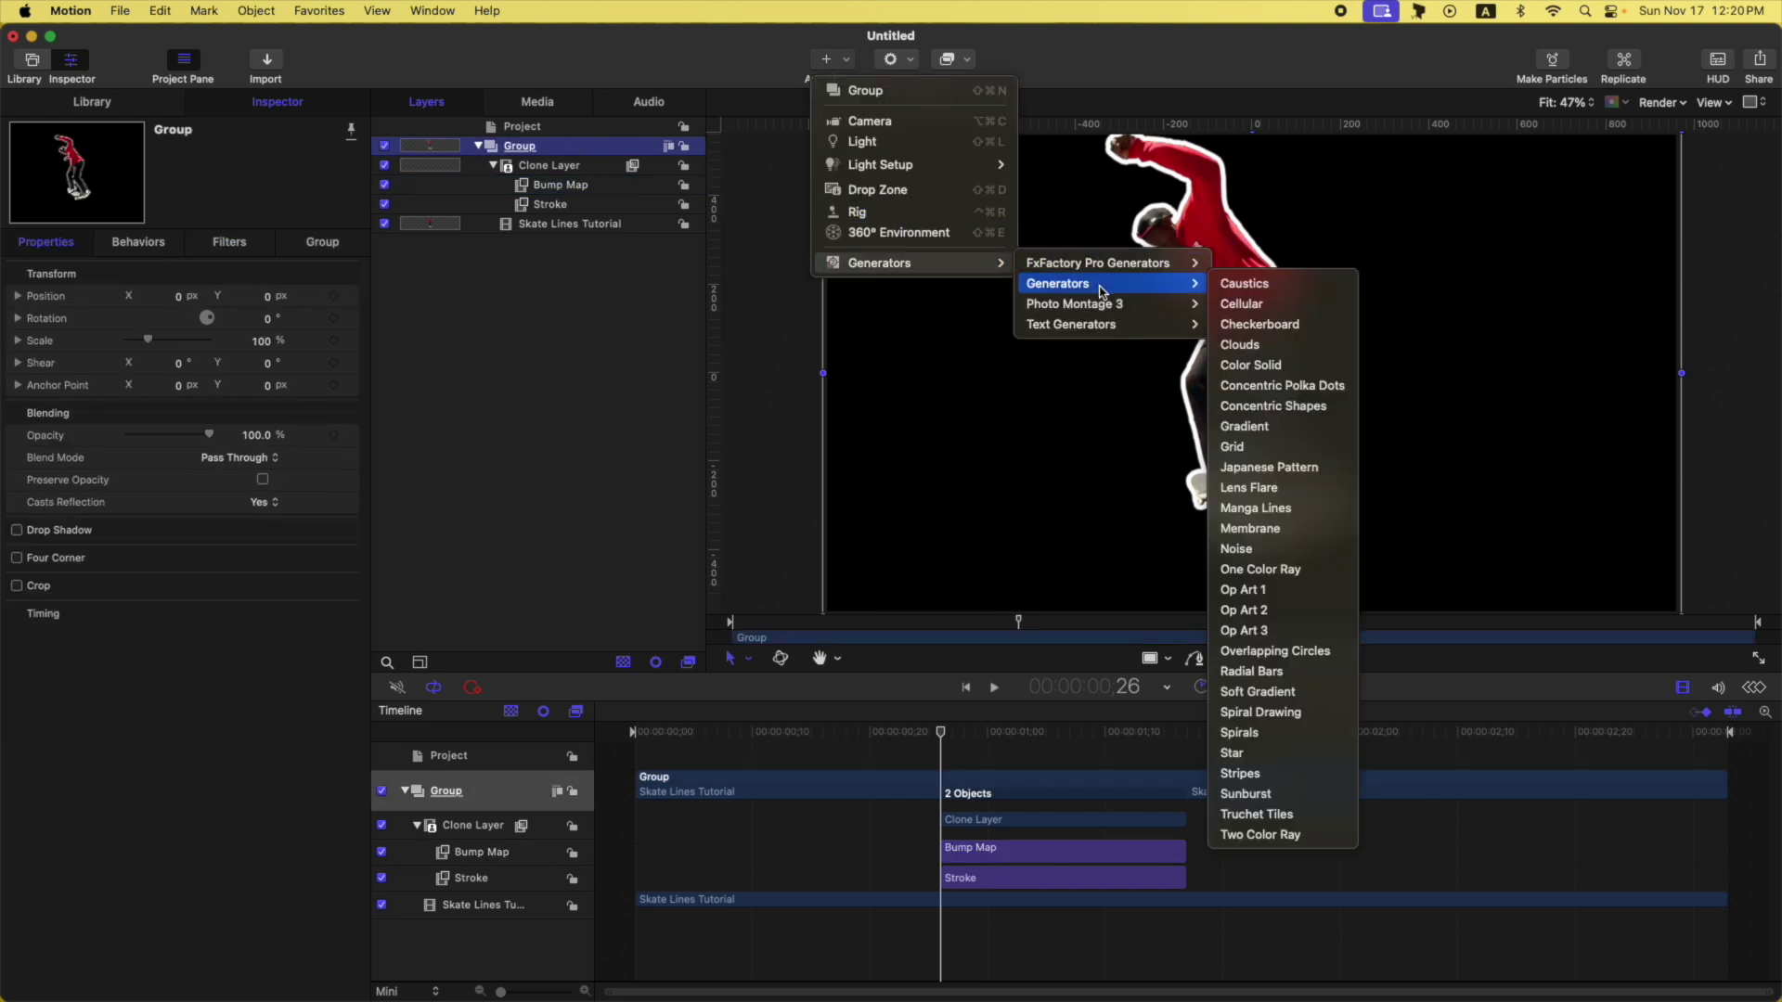
{"action": "left_click", "coordinate": [1240, 345]}
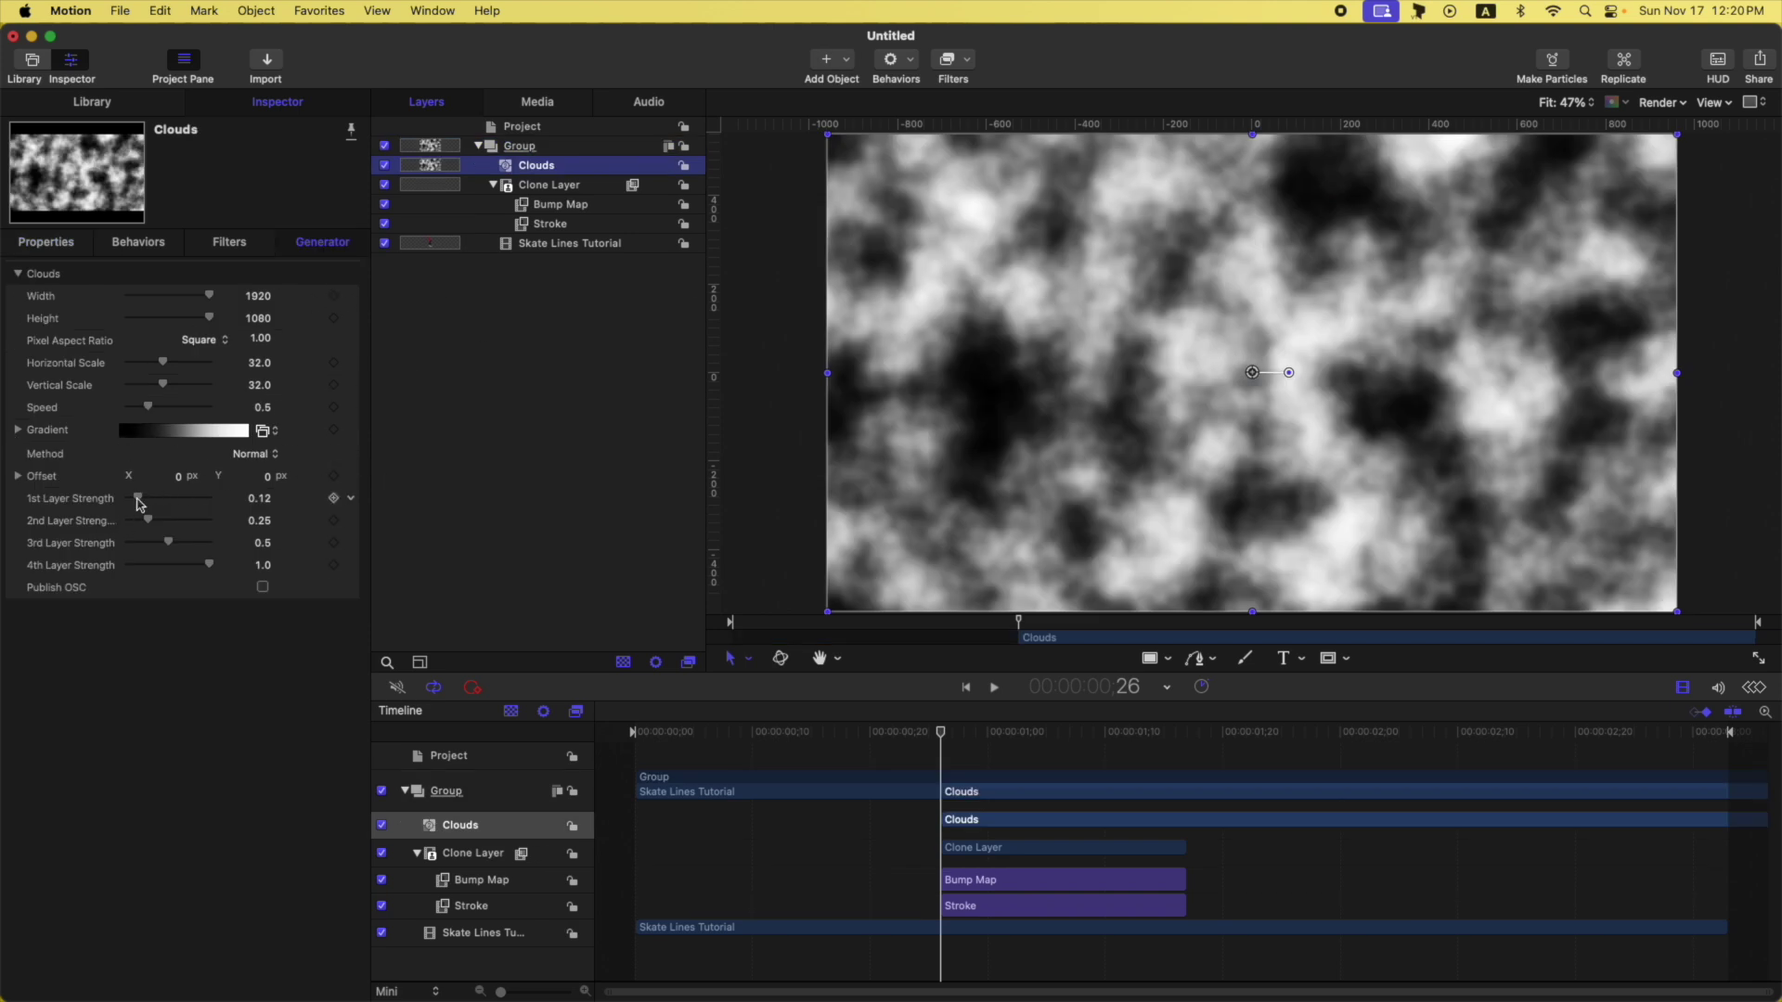
{"action": "left_click_drag", "start_coordinate": [137, 498], "coordinate": [128, 498]}
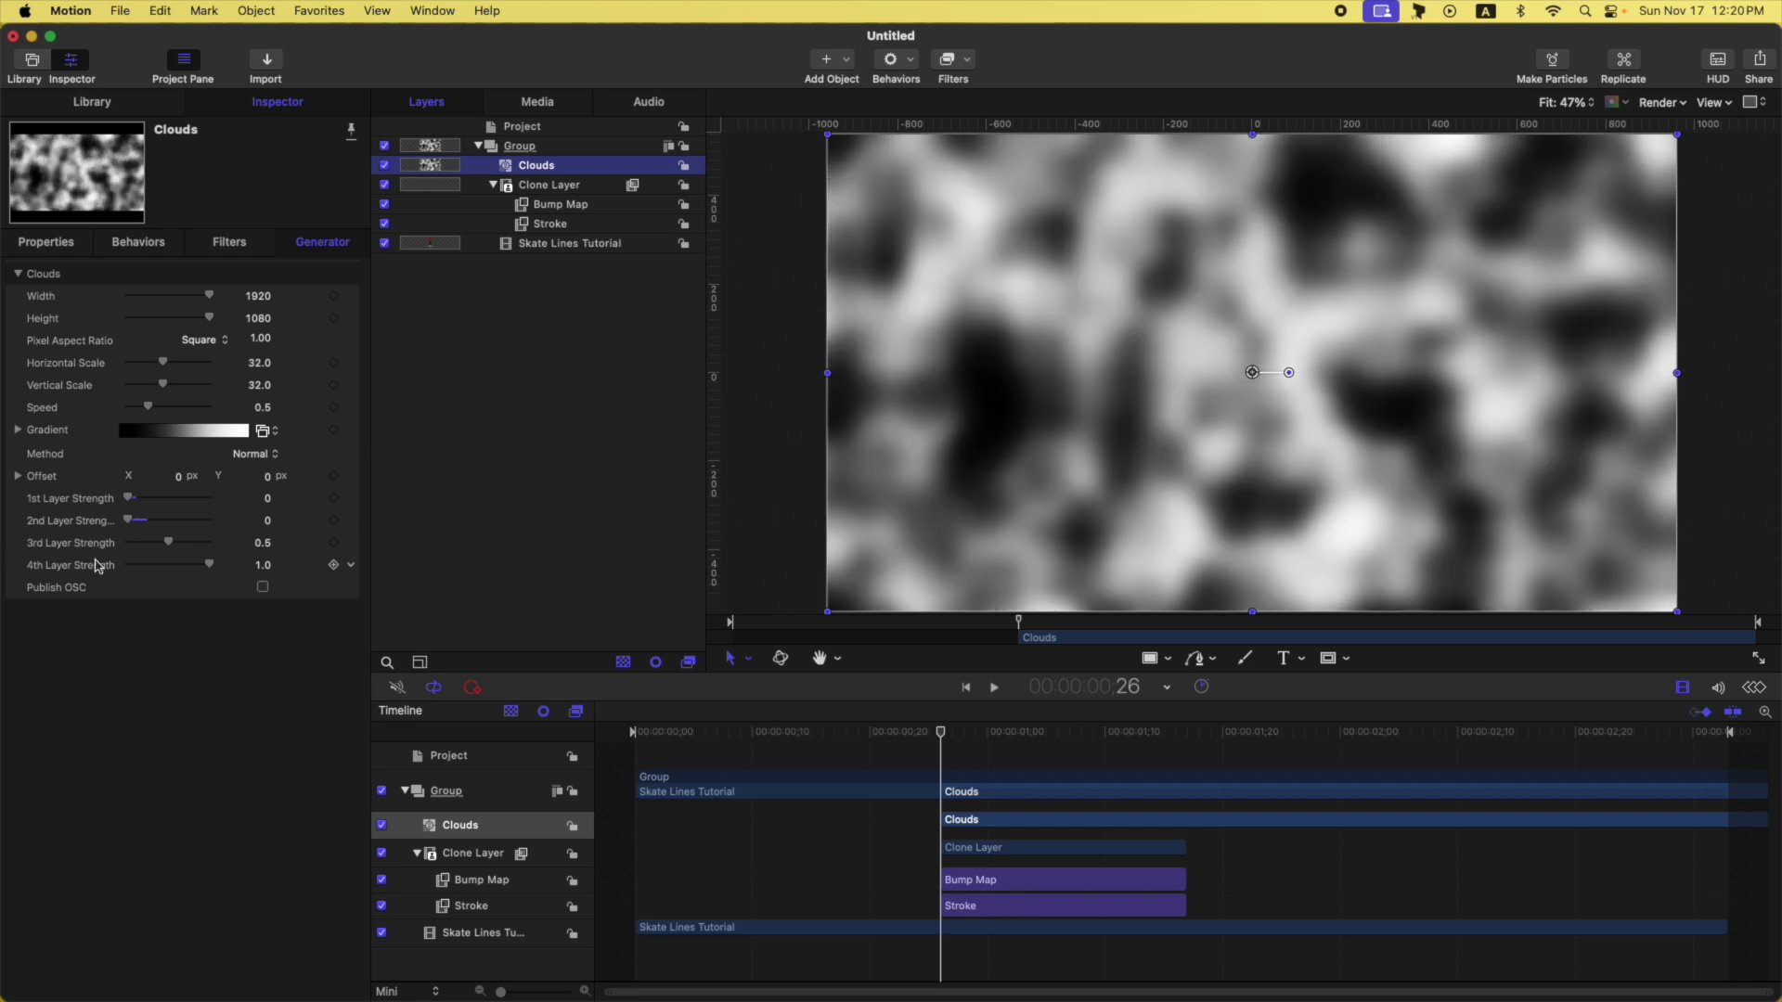
{"action": "left_click_drag", "start_coordinate": [170, 544], "coordinate": [3, 610]}
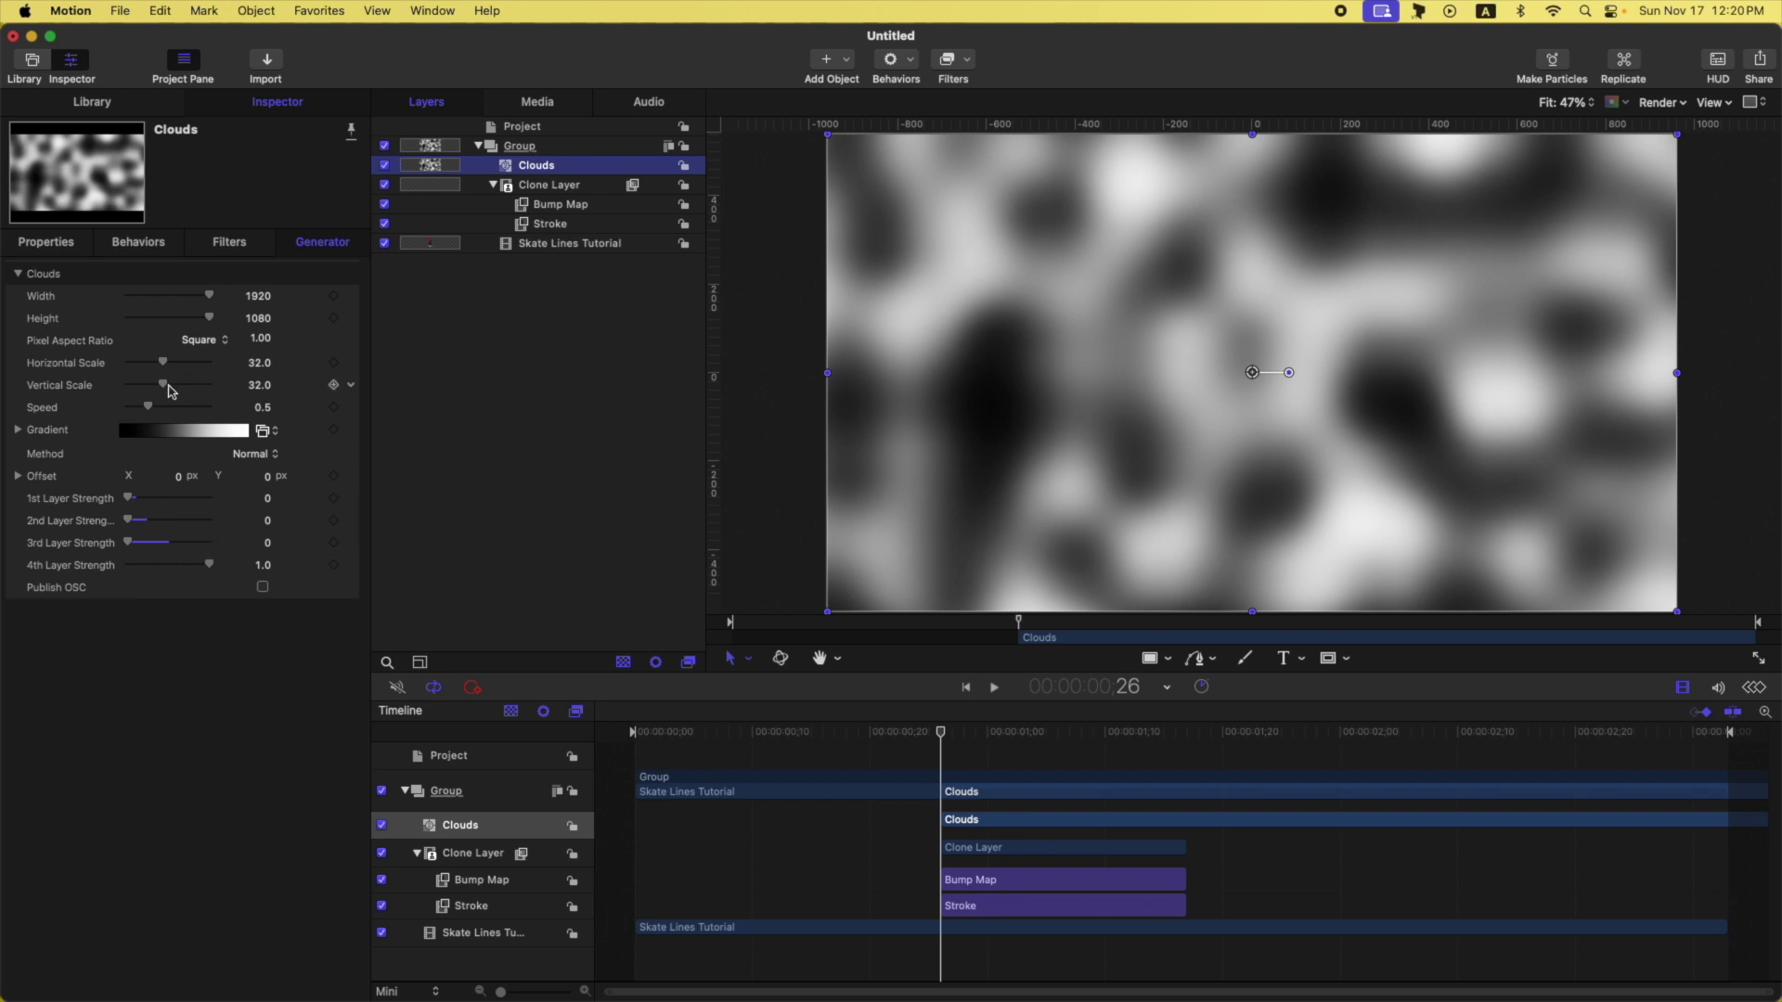
{"action": "left_click_drag", "start_coordinate": [172, 392], "coordinate": [129, 363]}
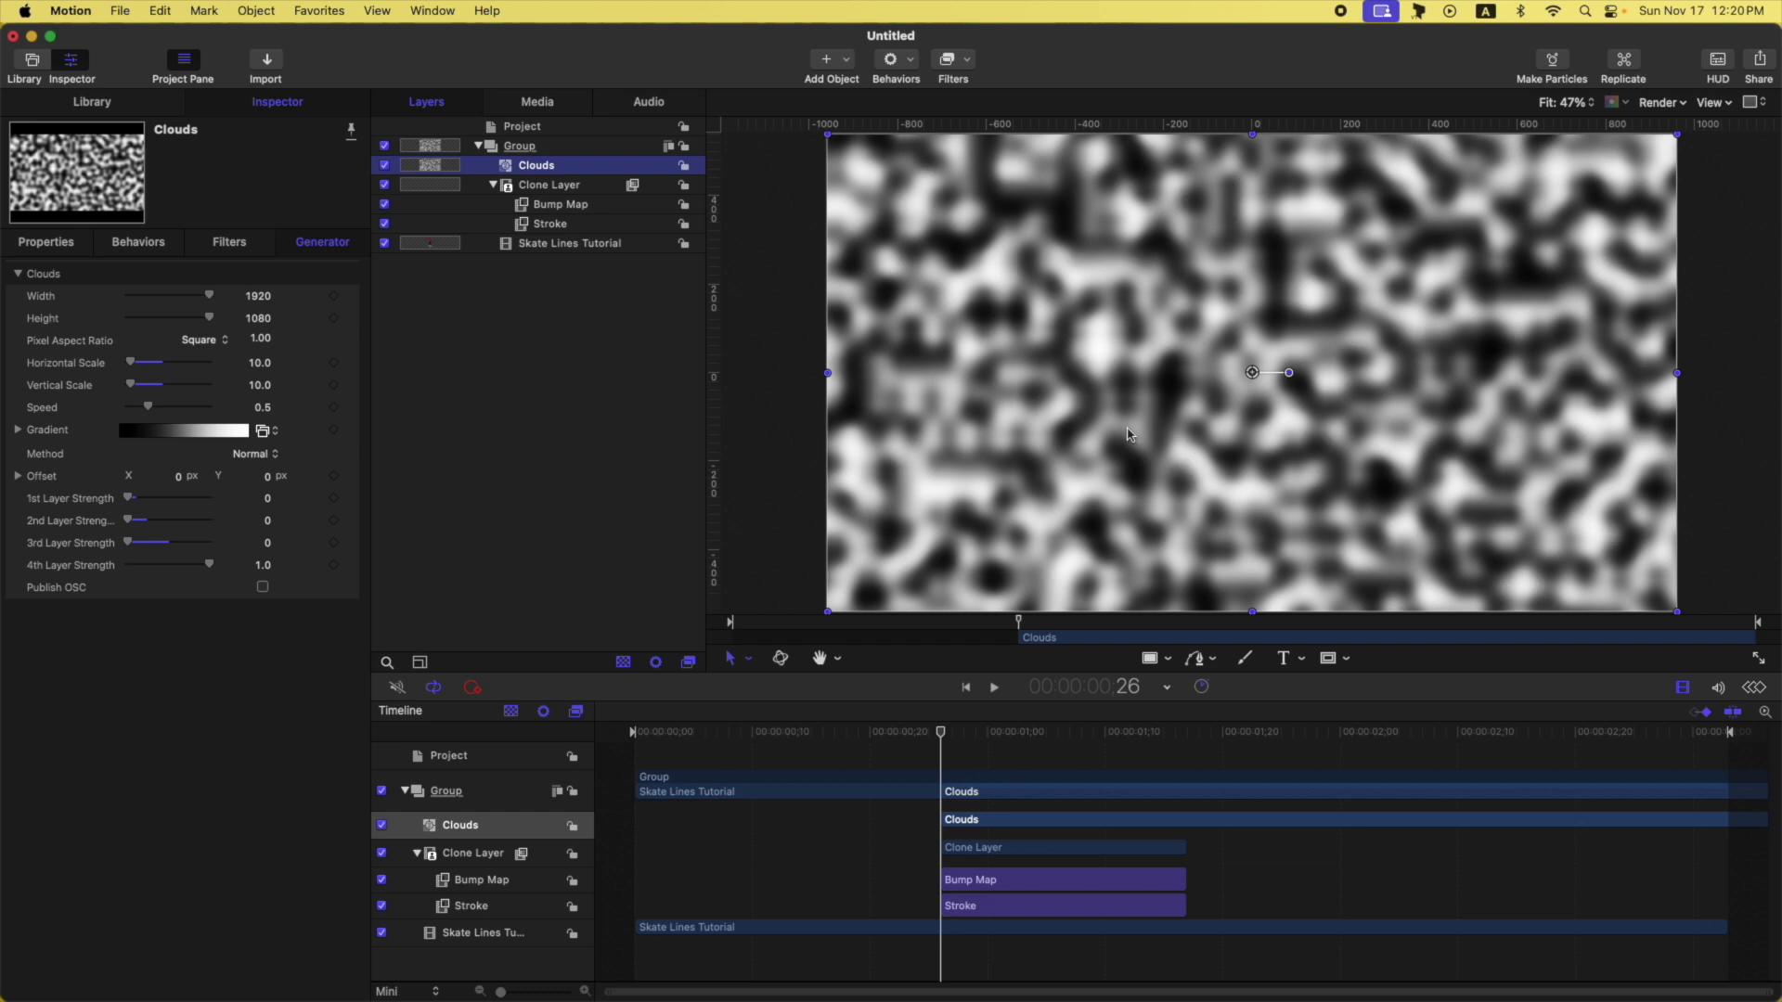
Use the hidden Clouds layer as the Bump Map image, with horizontal scale 0.01 and vertical scale 0.1.
{"action": "left_click", "coordinate": [594, 206]}
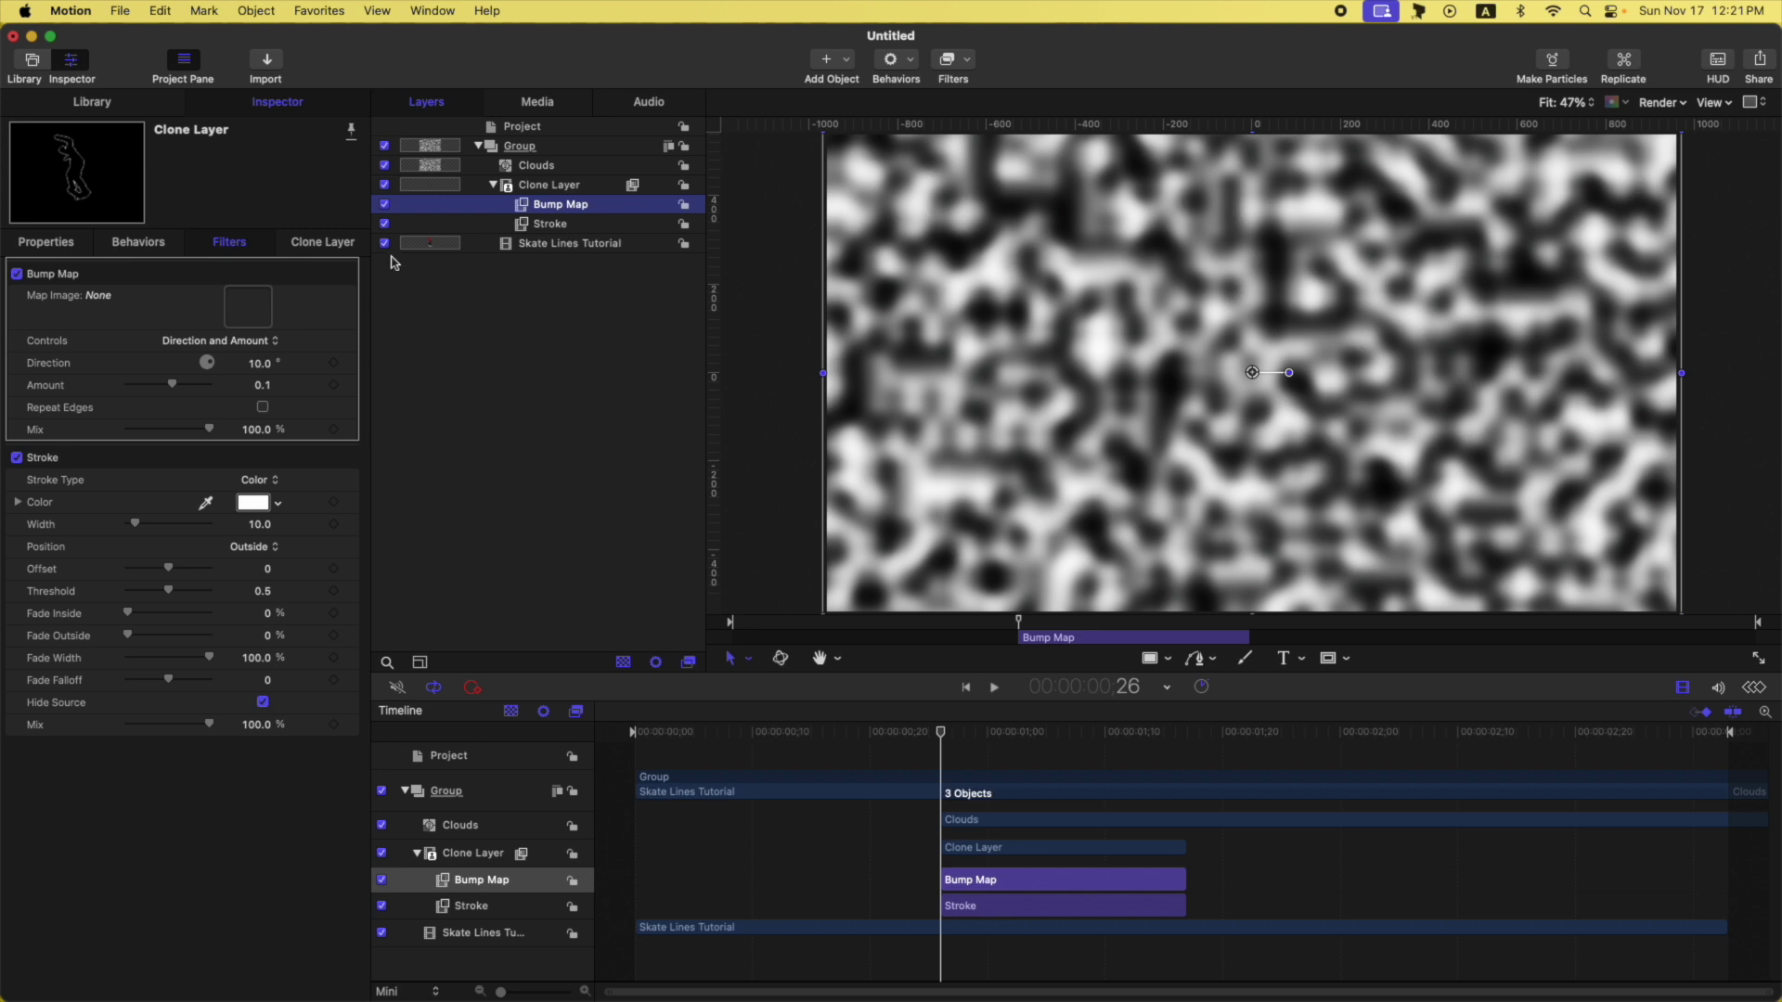
{"action": "left_click_drag", "start_coordinate": [542, 170], "coordinate": [248, 306]}
{"action": "left_click", "coordinate": [384, 167]}
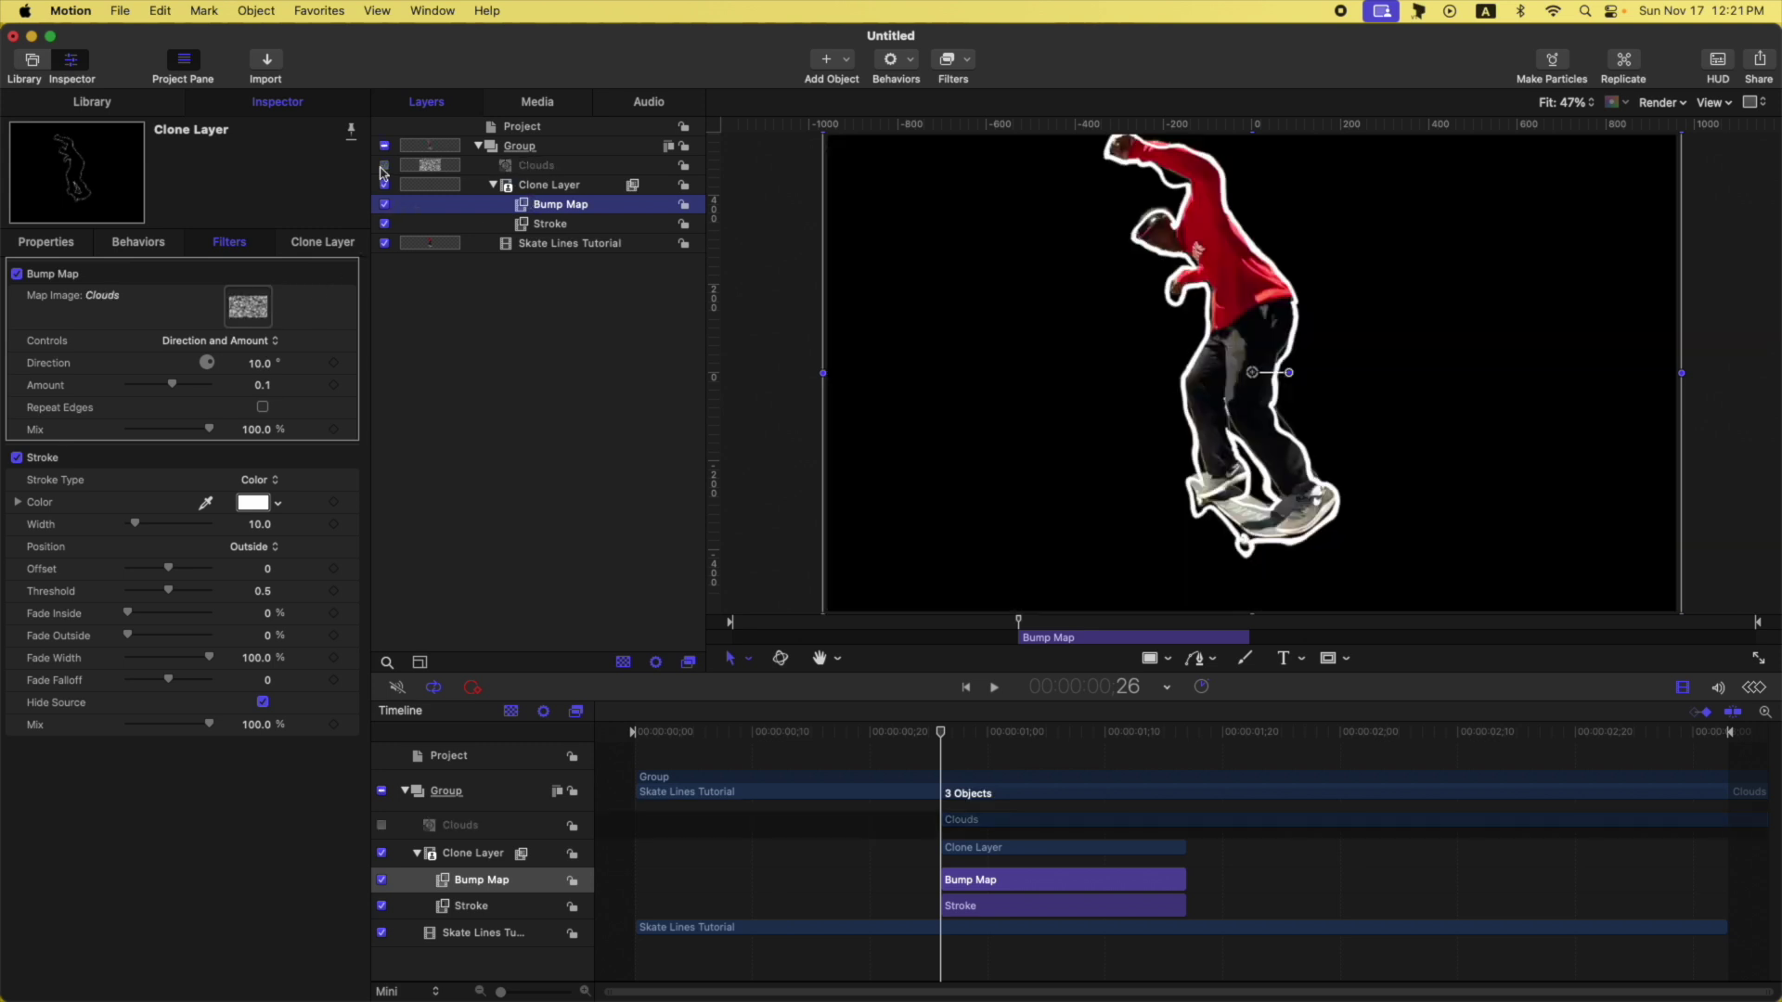
{"action": "left_click", "coordinate": [265, 340]}
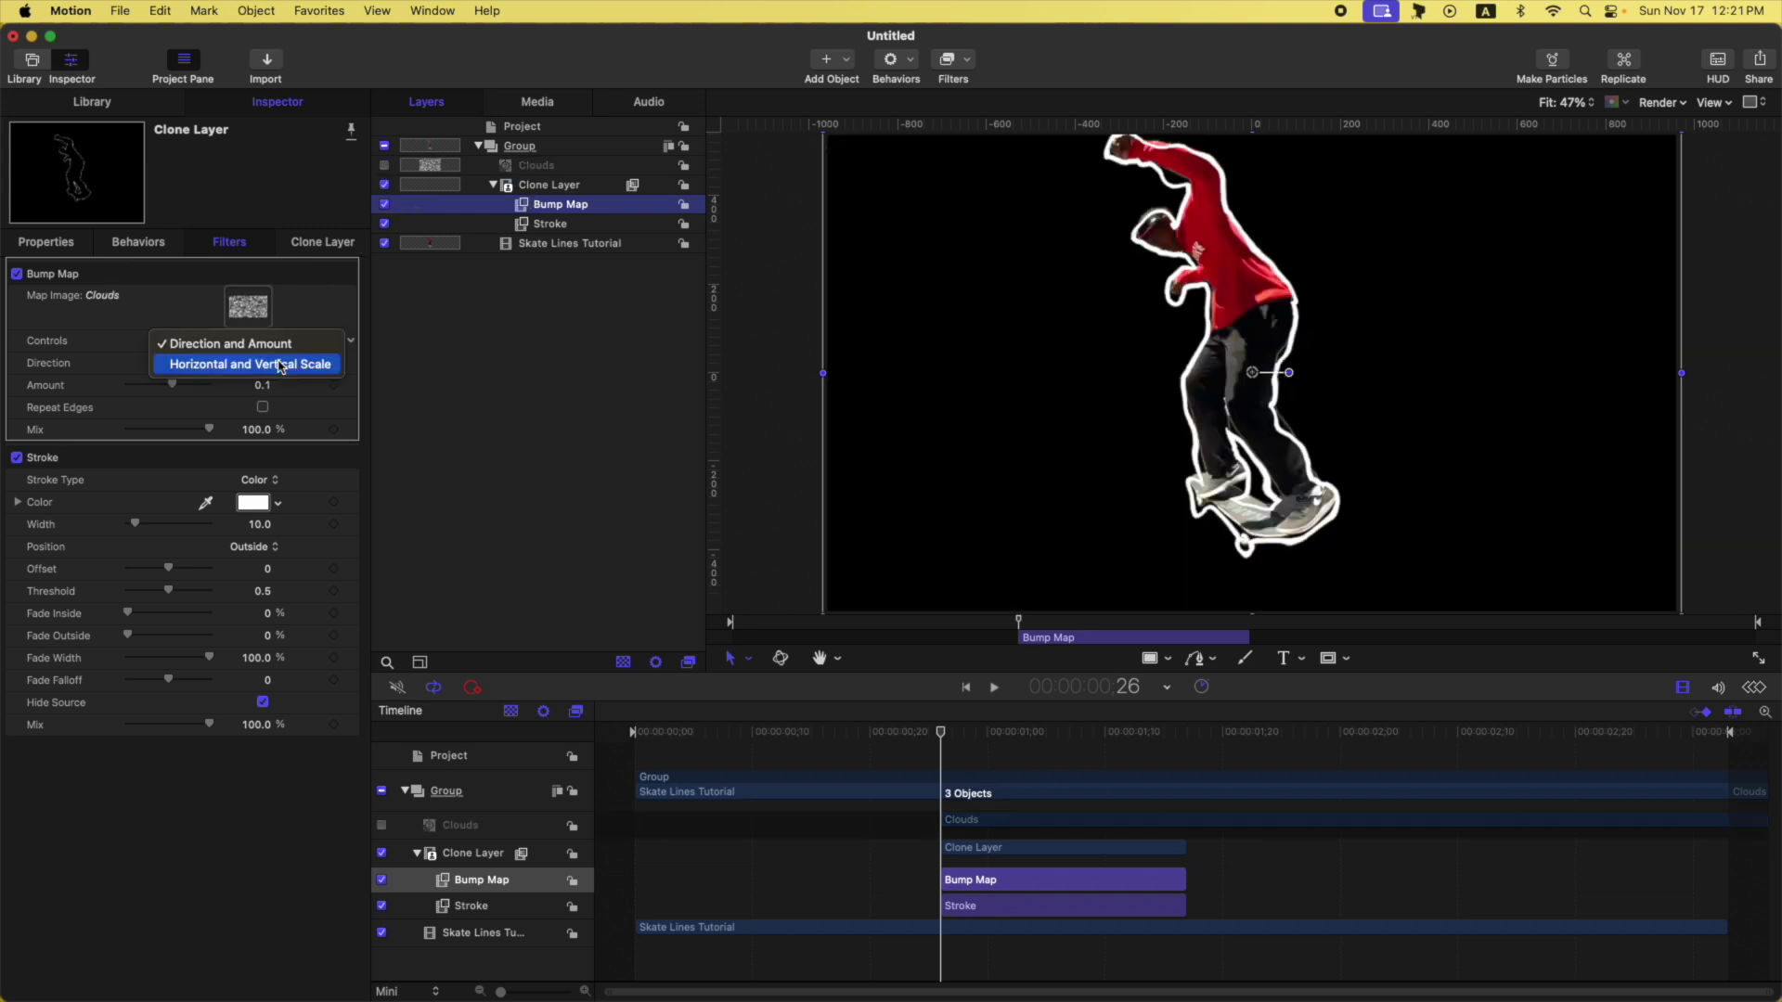
{"action": "left_click", "coordinate": [280, 364]}
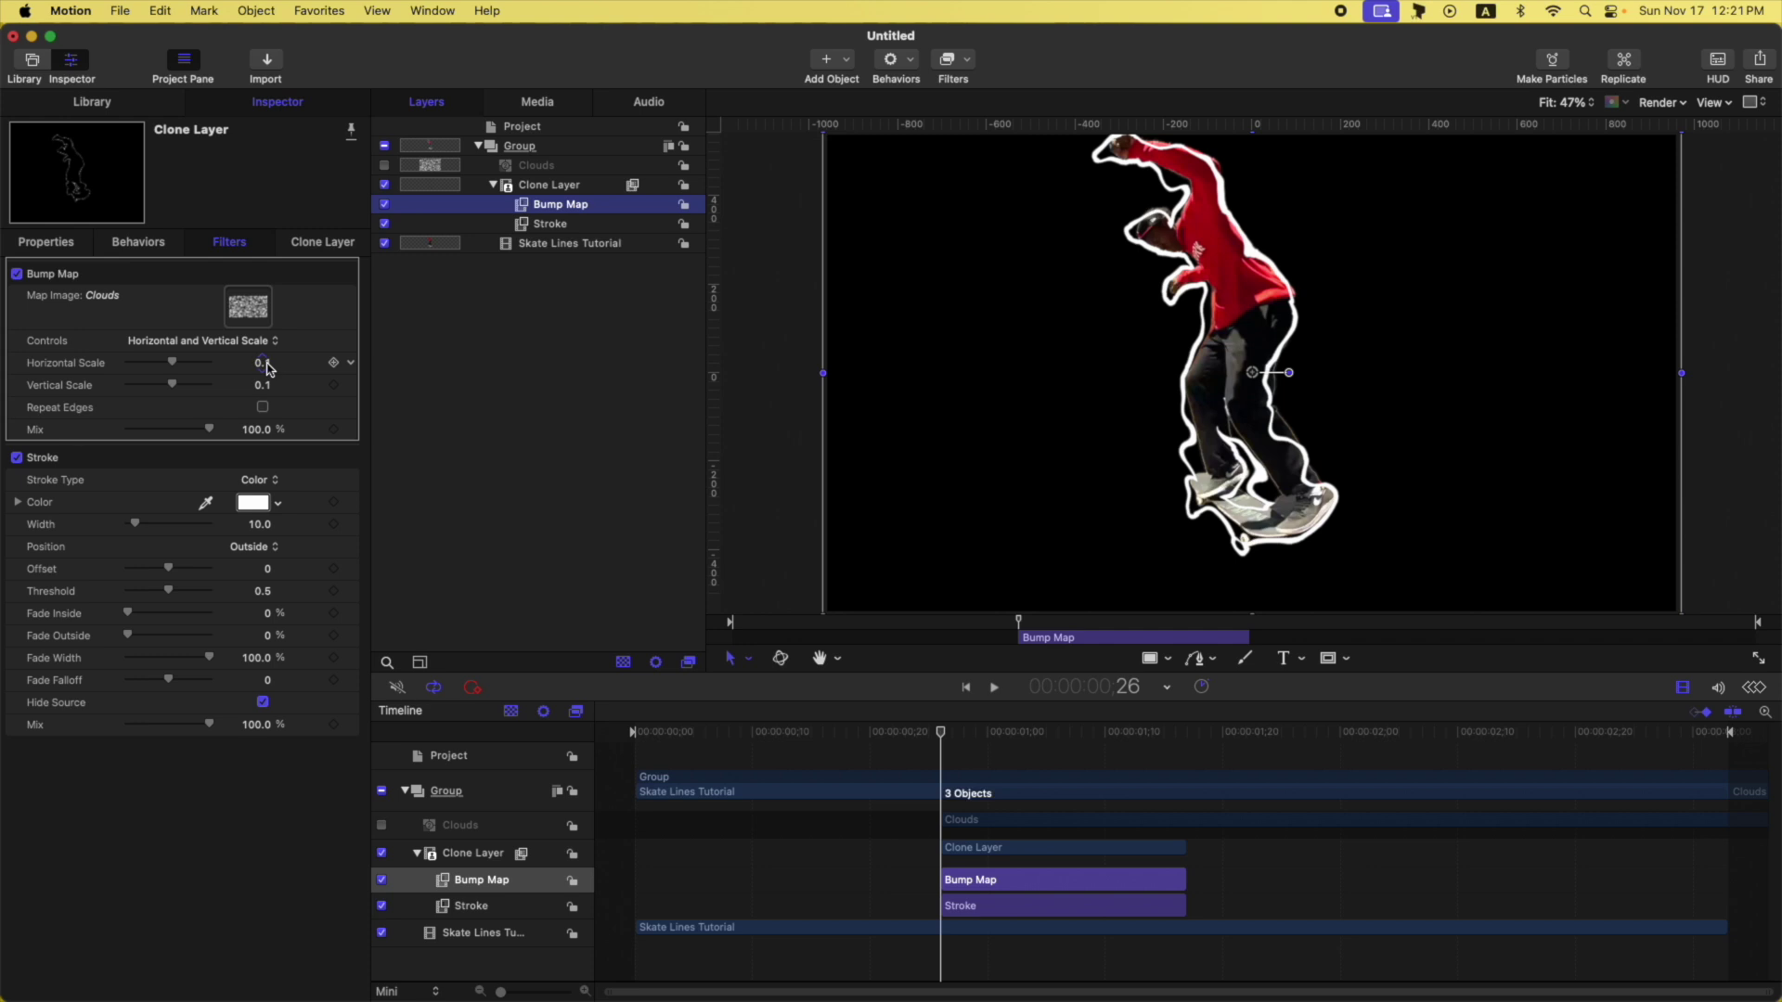
{"action": "left_click_drag", "start_coordinate": [267, 373], "coordinate": [251, 372]}
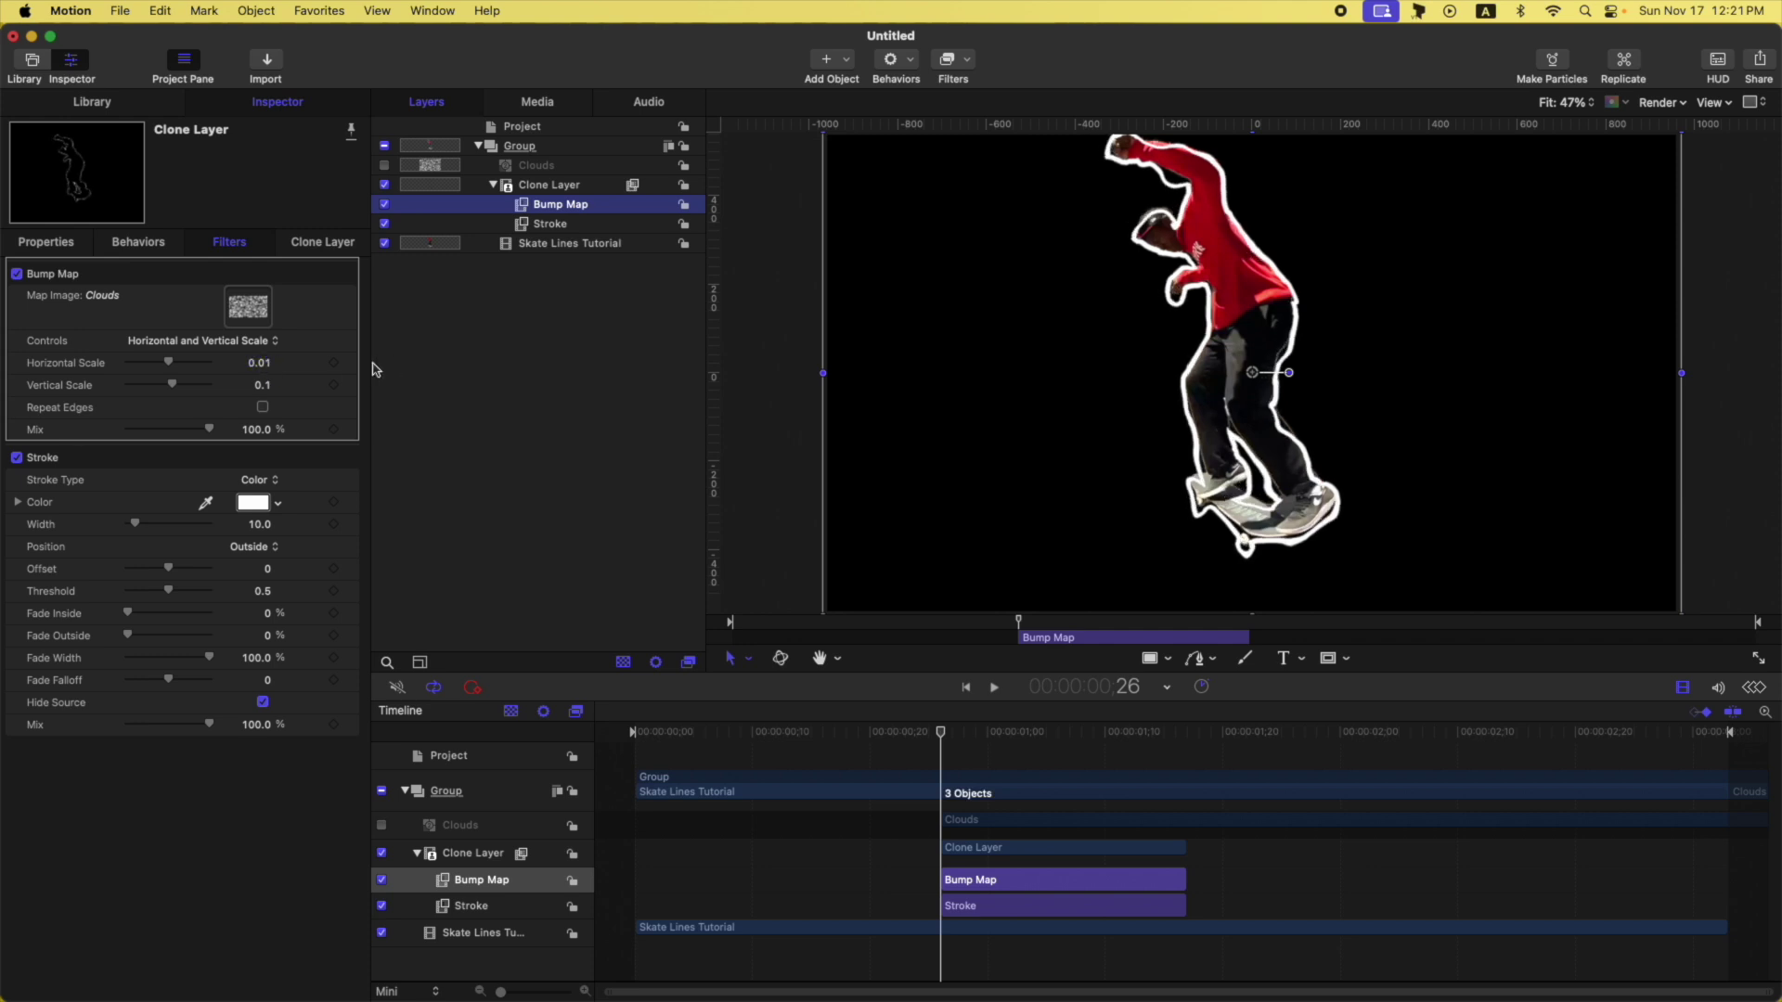
{"action": "left_click", "coordinate": [557, 166]}
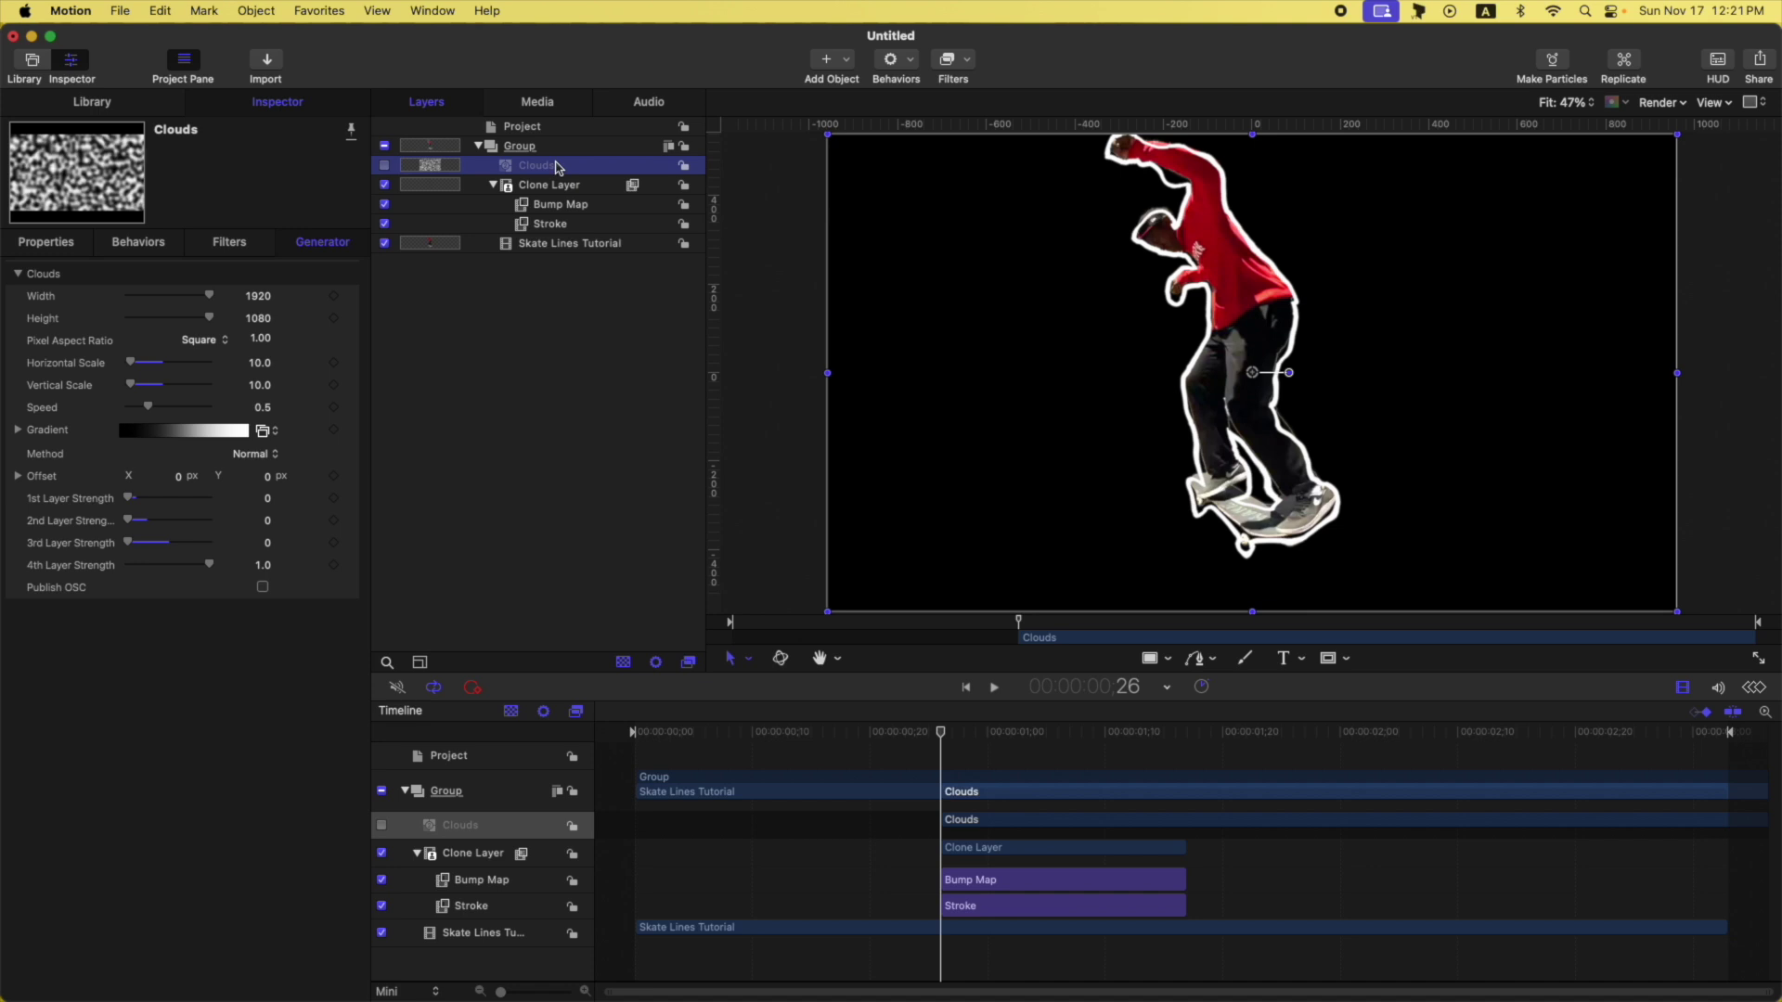
Add a Randomize behavior to the Clouds' Offset X value.
{"action": "left_click", "coordinate": [19, 476]}
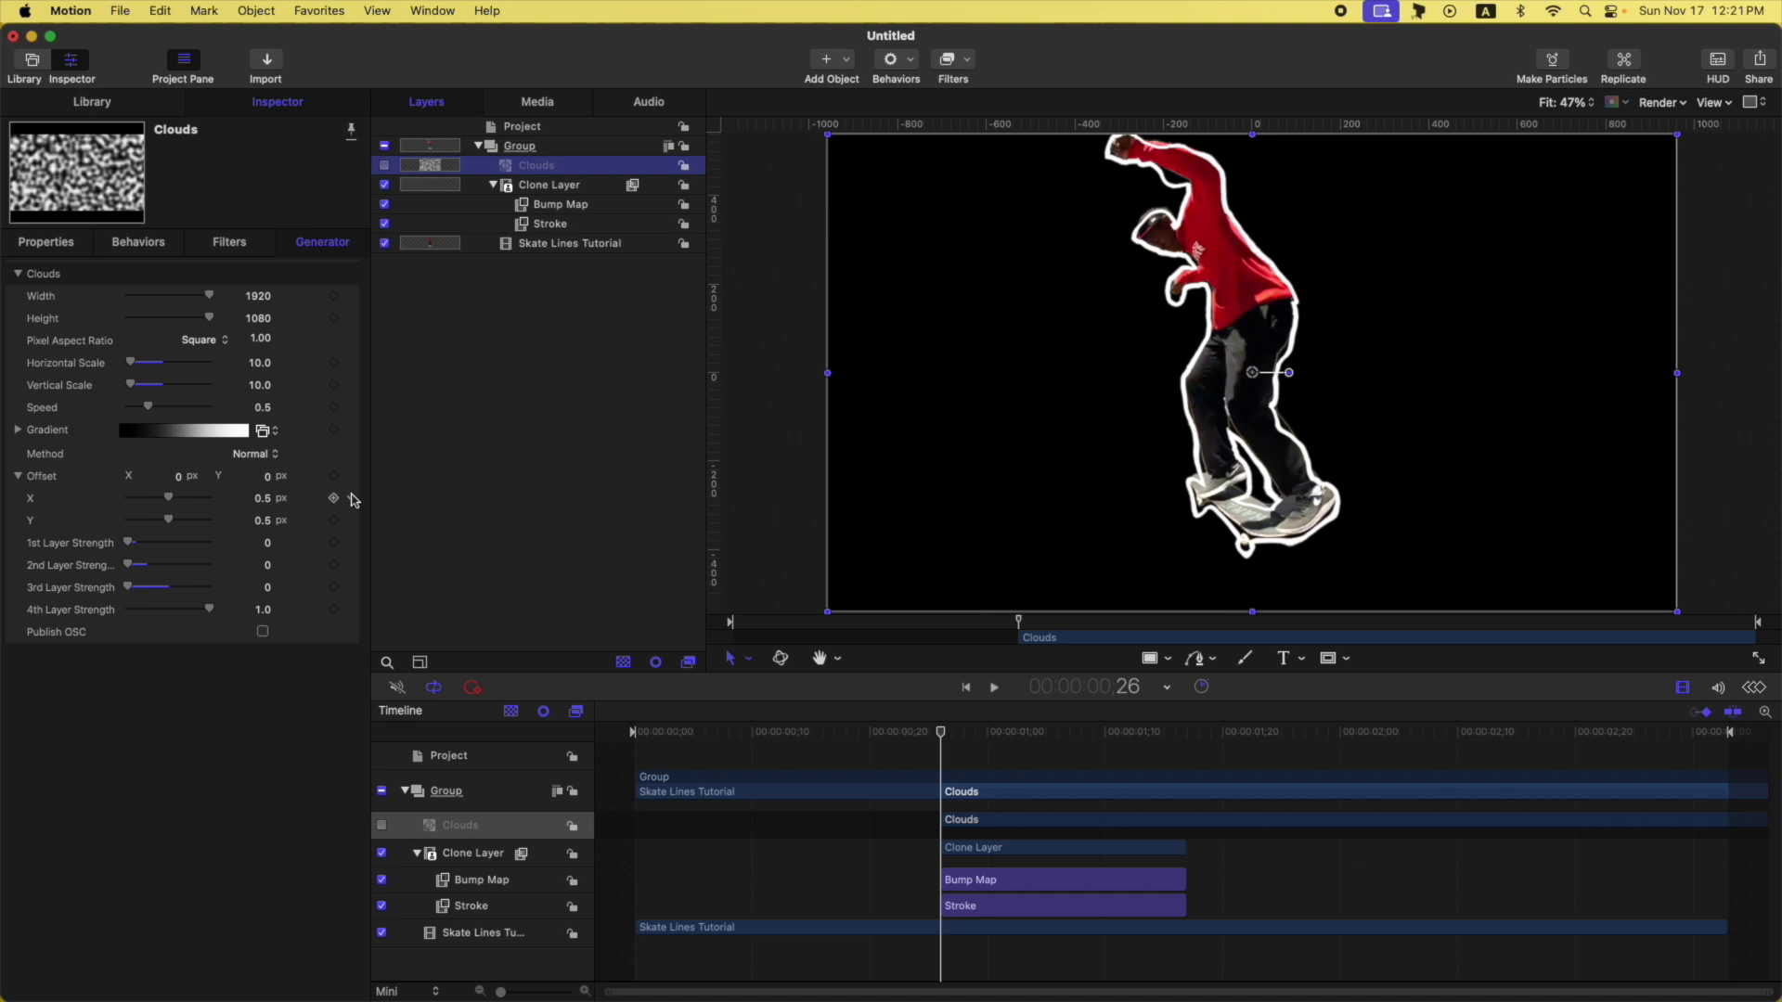
{"action": "left_click", "coordinate": [352, 499]}
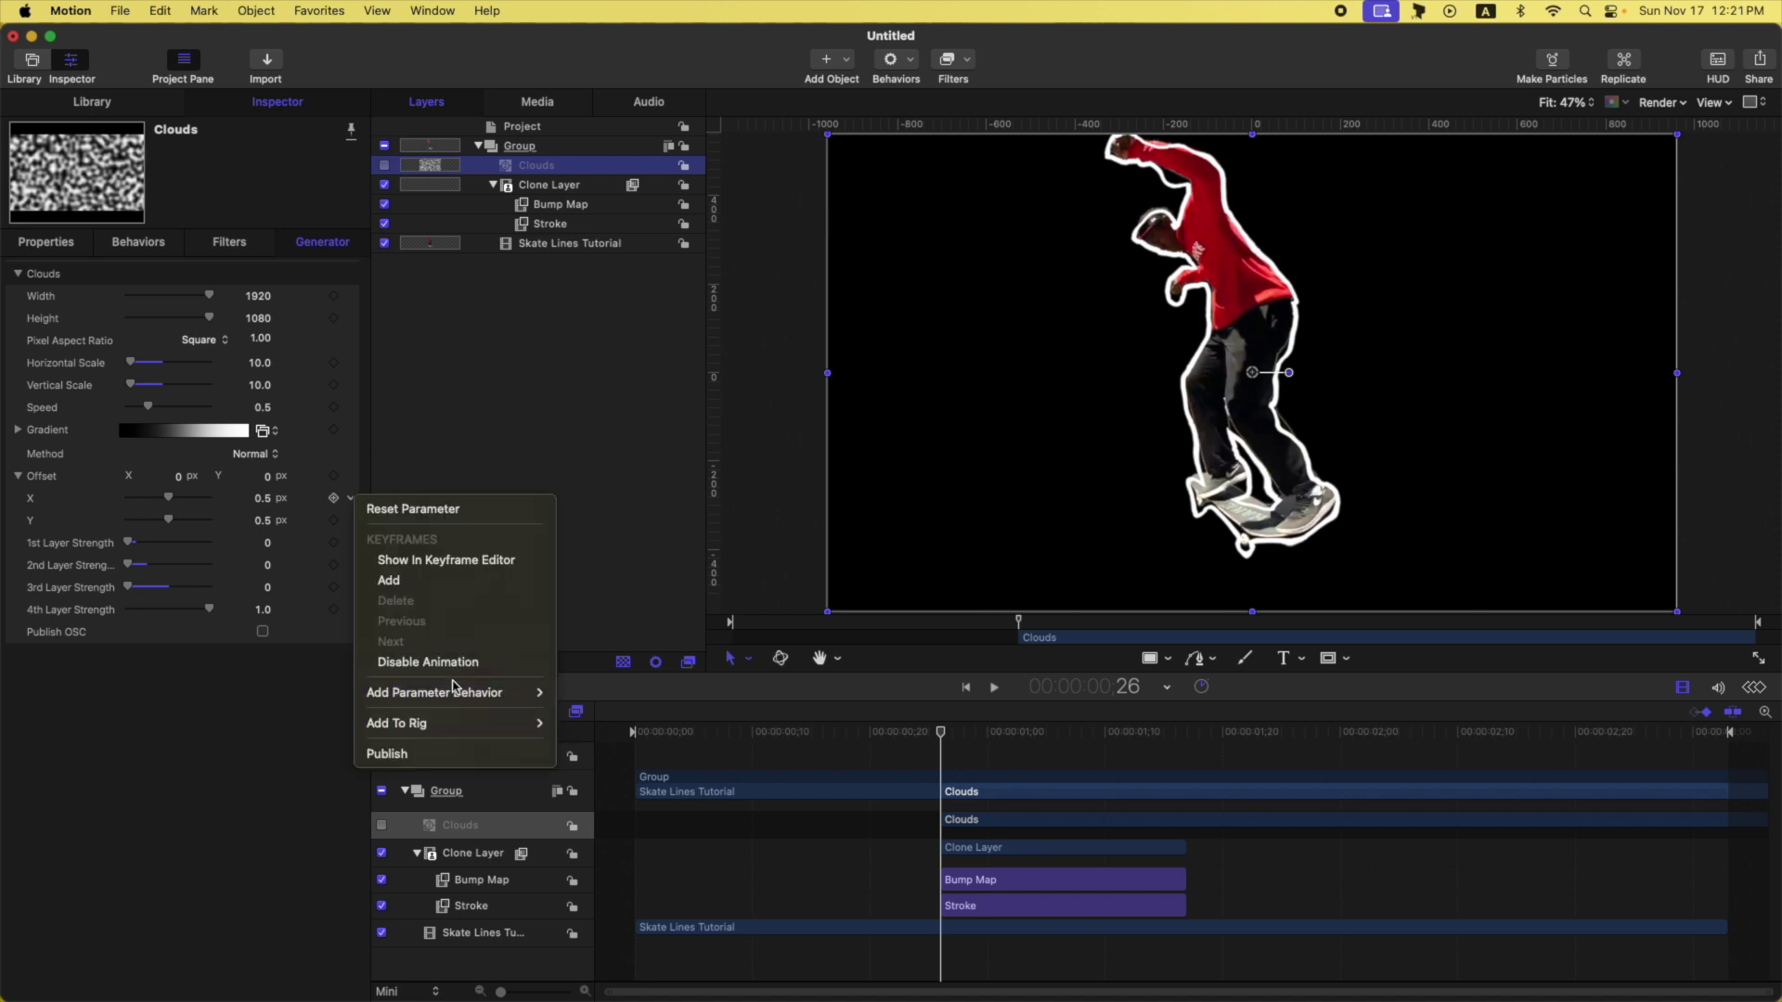
{"action": "mouse_move", "coordinate": [471, 704]}
{"action": "left_click", "coordinate": [594, 880]}
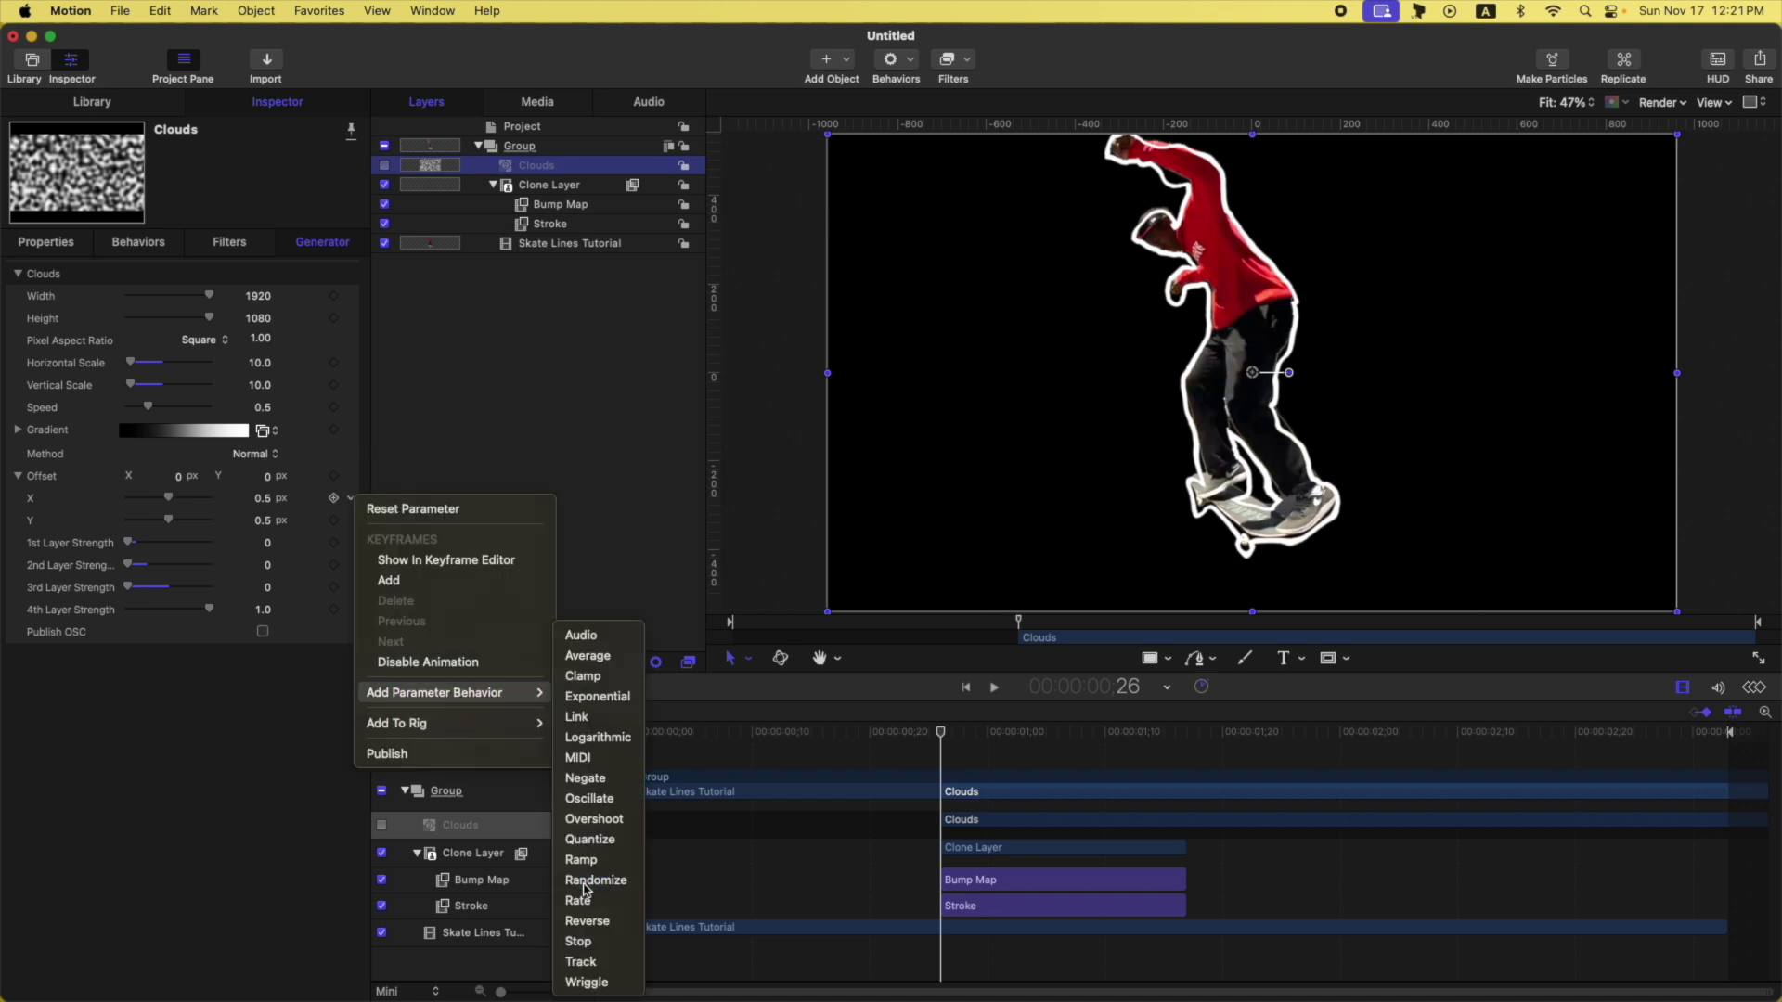
{"action": "left_click_drag", "start_coordinate": [944, 738], "coordinate": [1175, 767]}
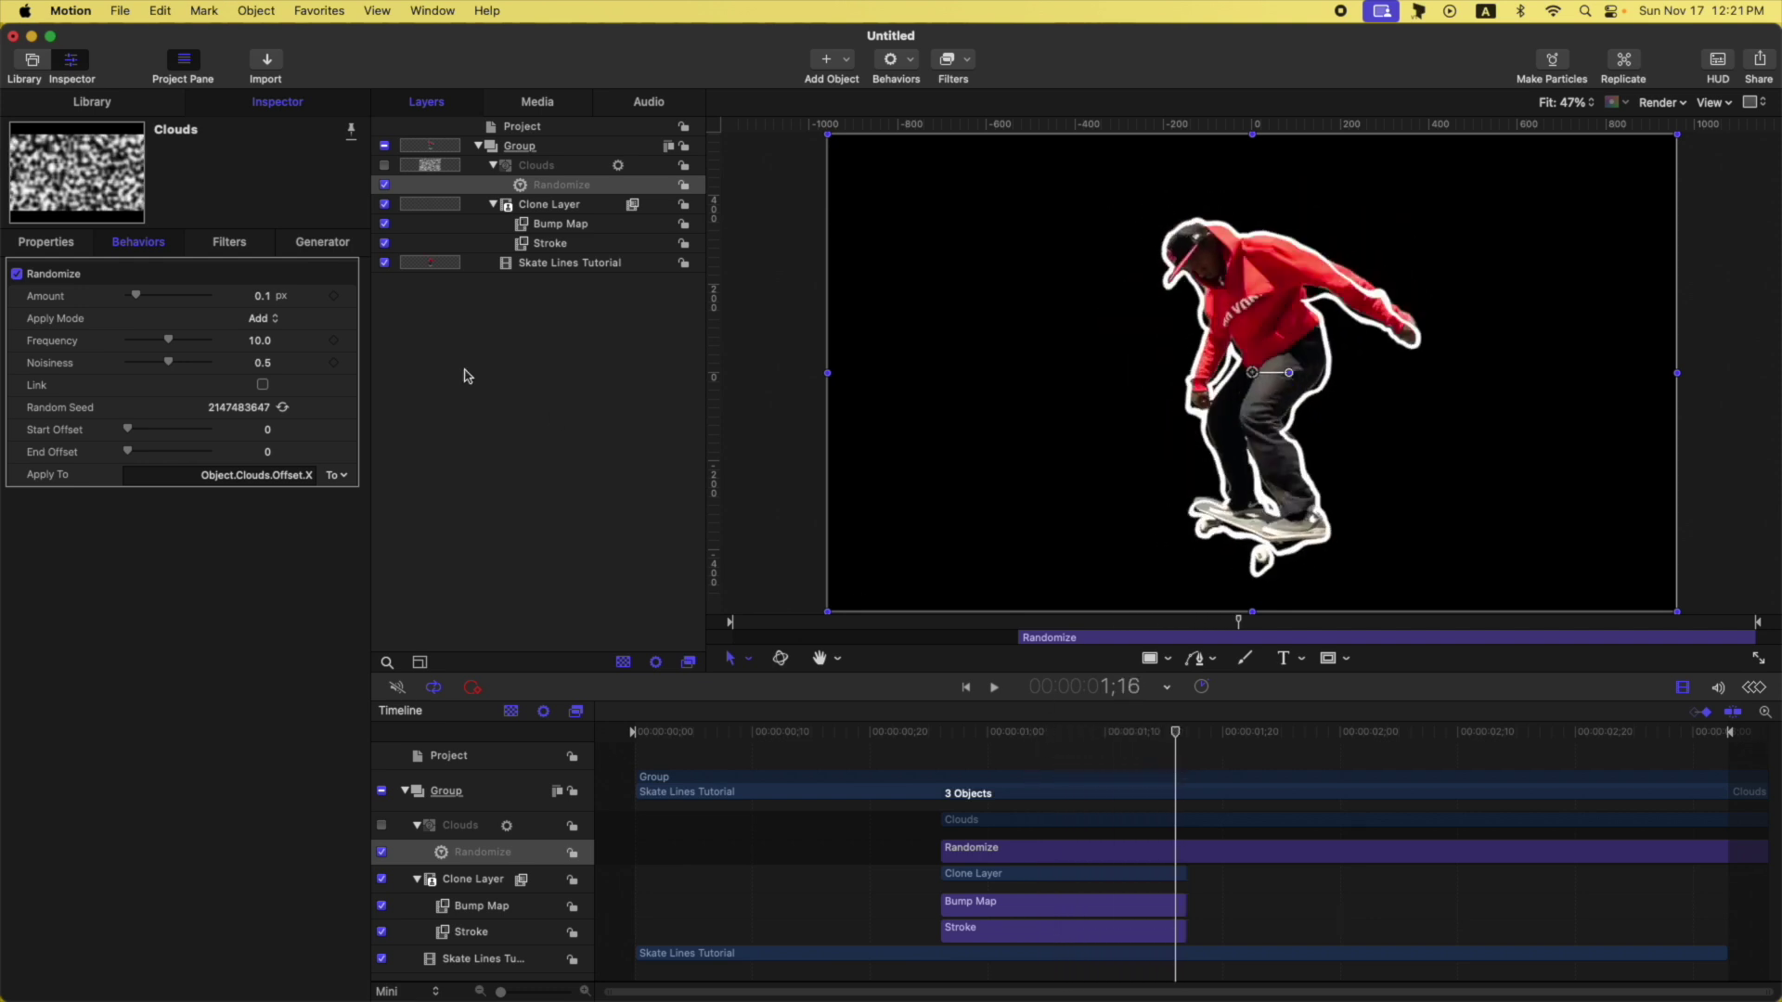
Set the Randomize frequency to 1.0 and noisiness to 0.08.
{"action": "left_click_drag", "start_coordinate": [170, 340], "coordinate": [131, 341]}
{"action": "left_click", "coordinate": [168, 367]}
{"action": "left_click", "coordinate": [135, 342]}
{"action": "left_click_drag", "start_coordinate": [135, 363], "coordinate": [133, 363]}
{"action": "left_click", "coordinate": [940, 734]}
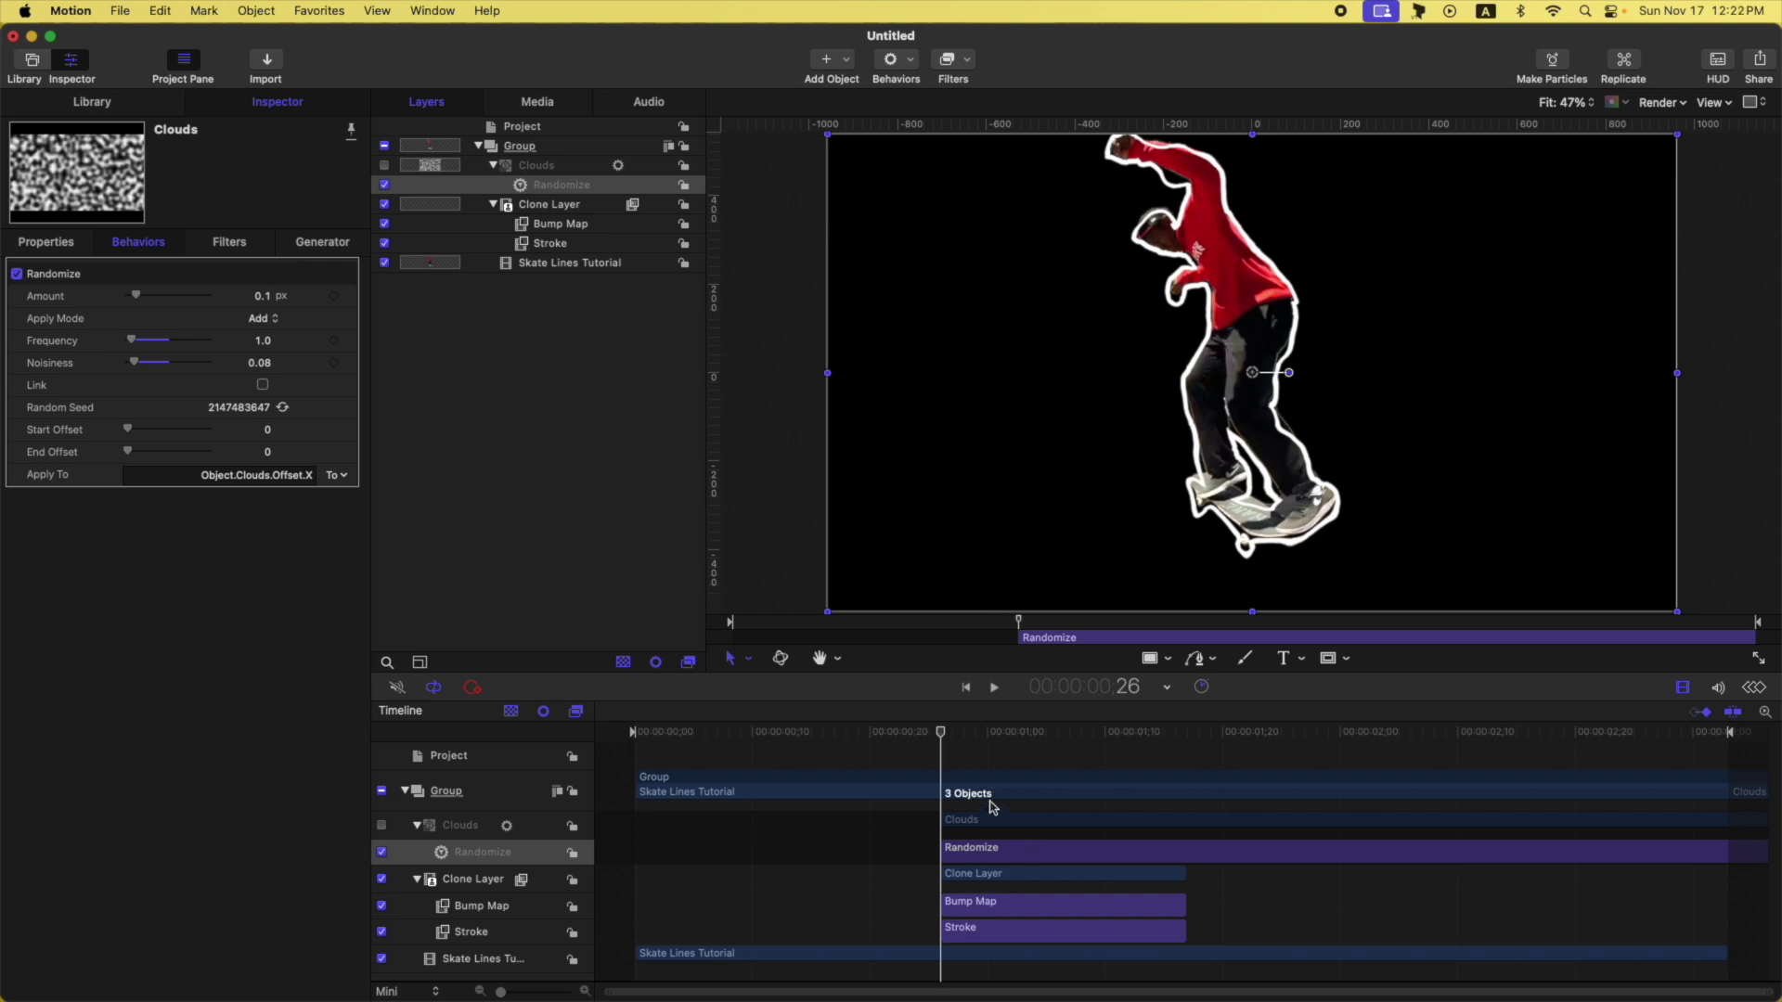
Play back and scrub the clip to preview the jittering white outline.
{"action": "left_click", "coordinate": [537, 504]}
{"action": "key", "text": "space"}
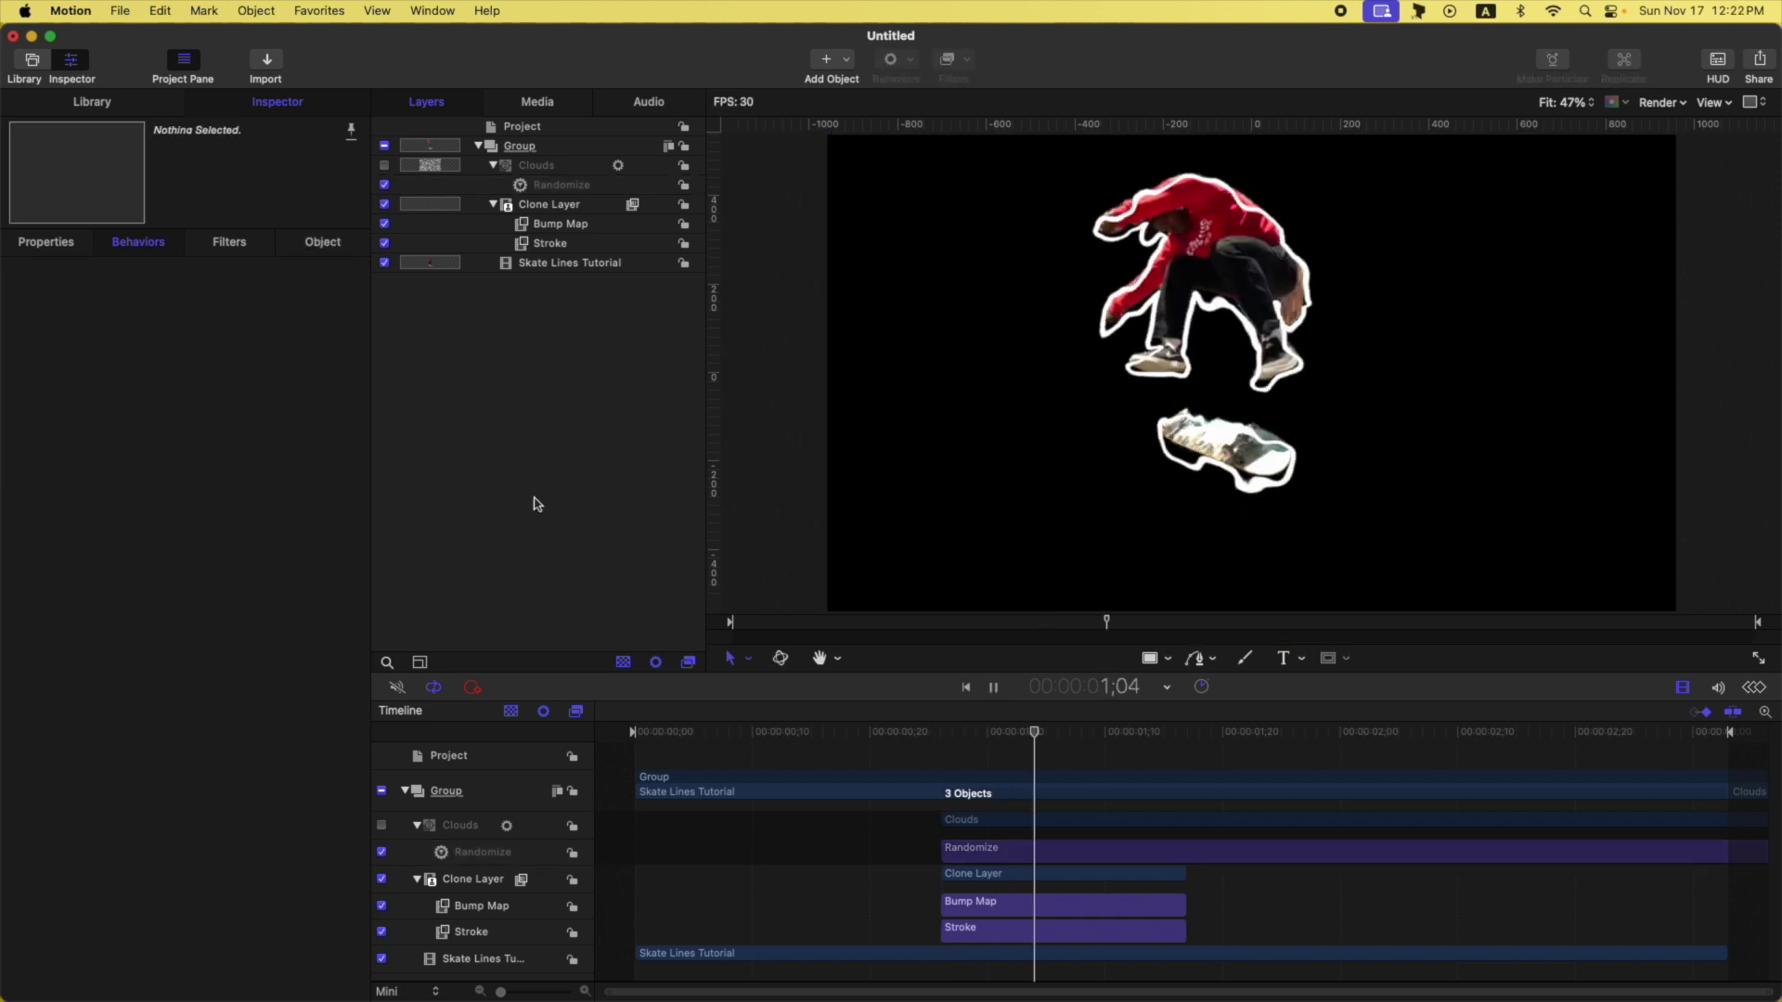
{"action": "key", "text": "space"}
{"action": "left_click", "coordinate": [942, 735]}
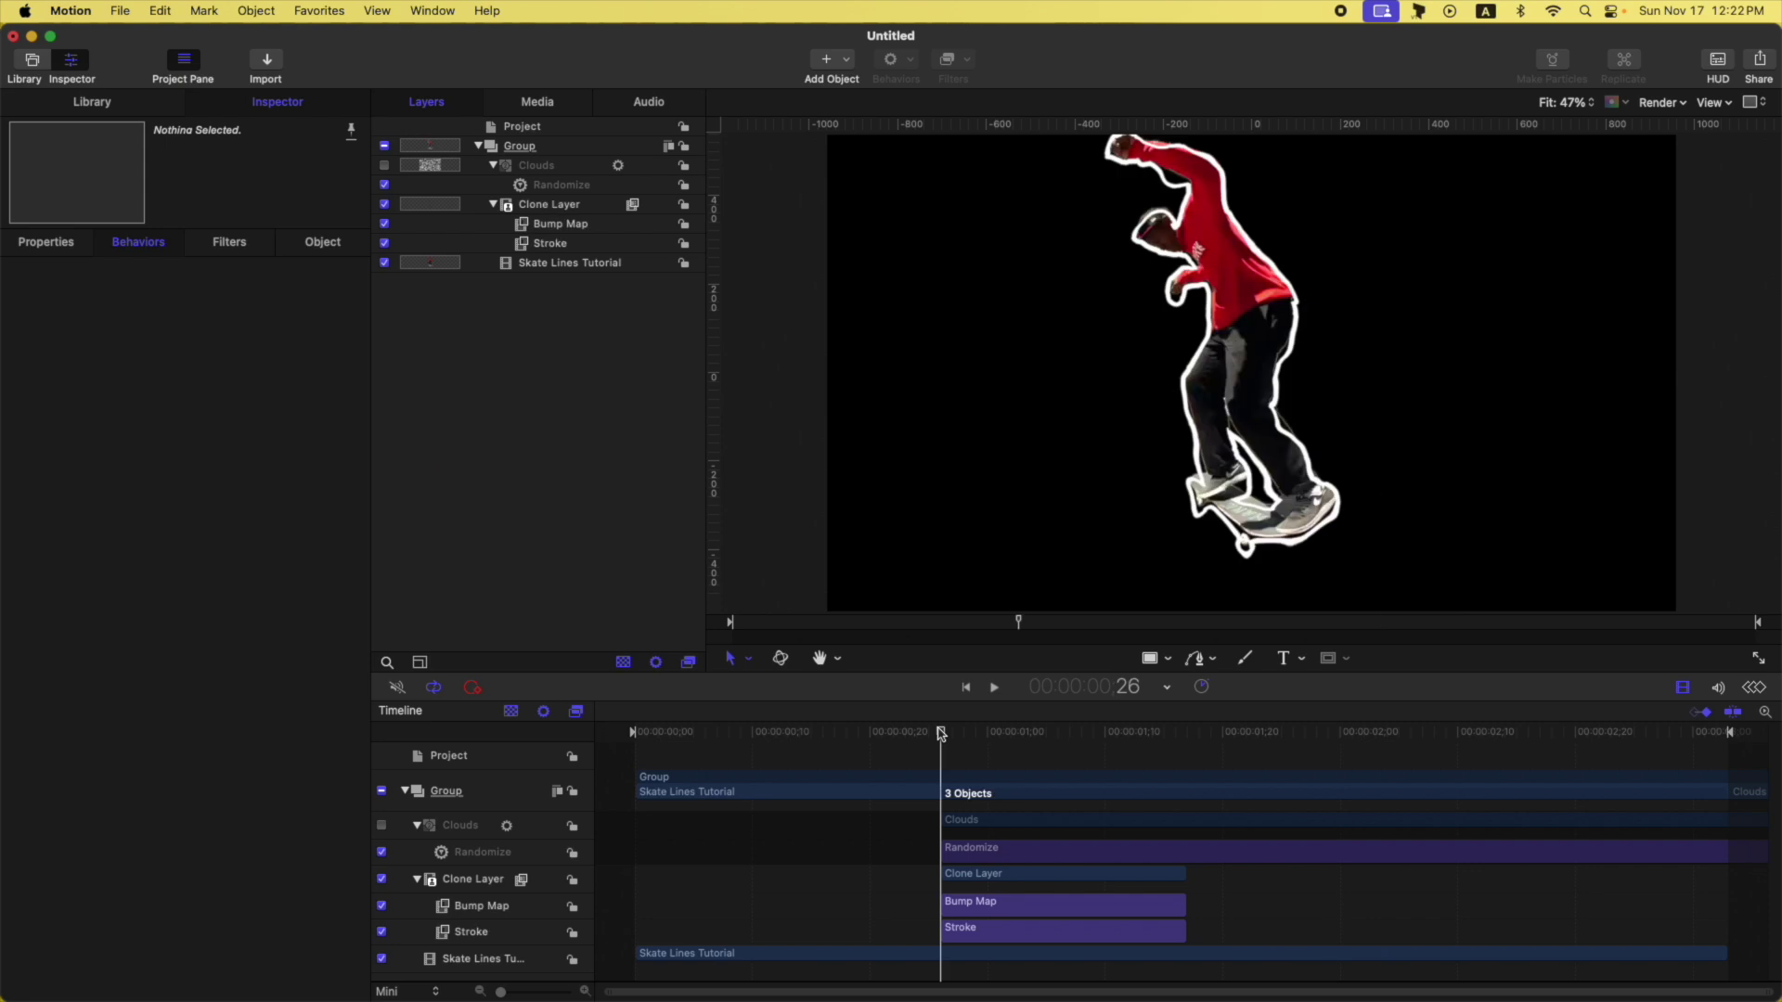
{"action": "key", "text": "space"}
{"action": "key", "text": "space"}
{"action": "left_click_drag", "start_coordinate": [942, 735], "coordinate": [1176, 738]}
Collapse the Clone Layer and Clouds contents and select the Skate Lines Tutorial layer.
{"action": "left_click", "coordinate": [575, 263]}
{"action": "left_click", "coordinate": [501, 167]}
{"action": "left_click", "coordinate": [493, 203]}
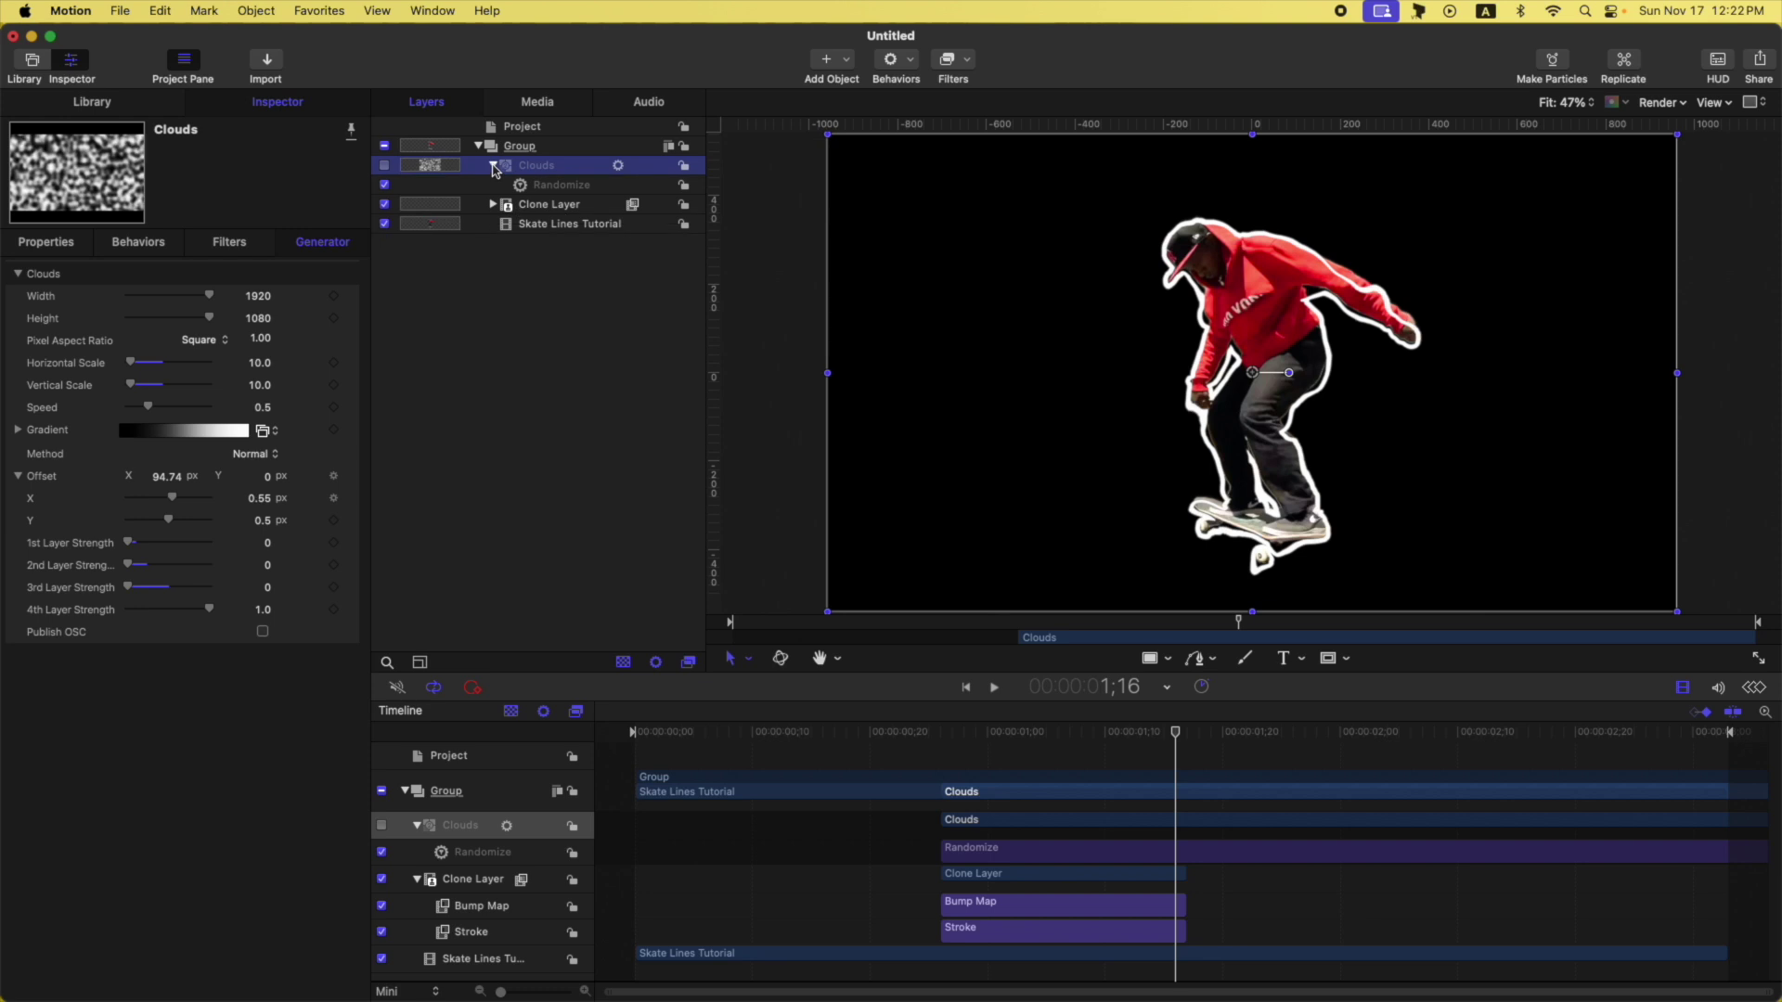
{"action": "left_click", "coordinate": [493, 165]}
{"action": "left_click", "coordinate": [575, 207]}
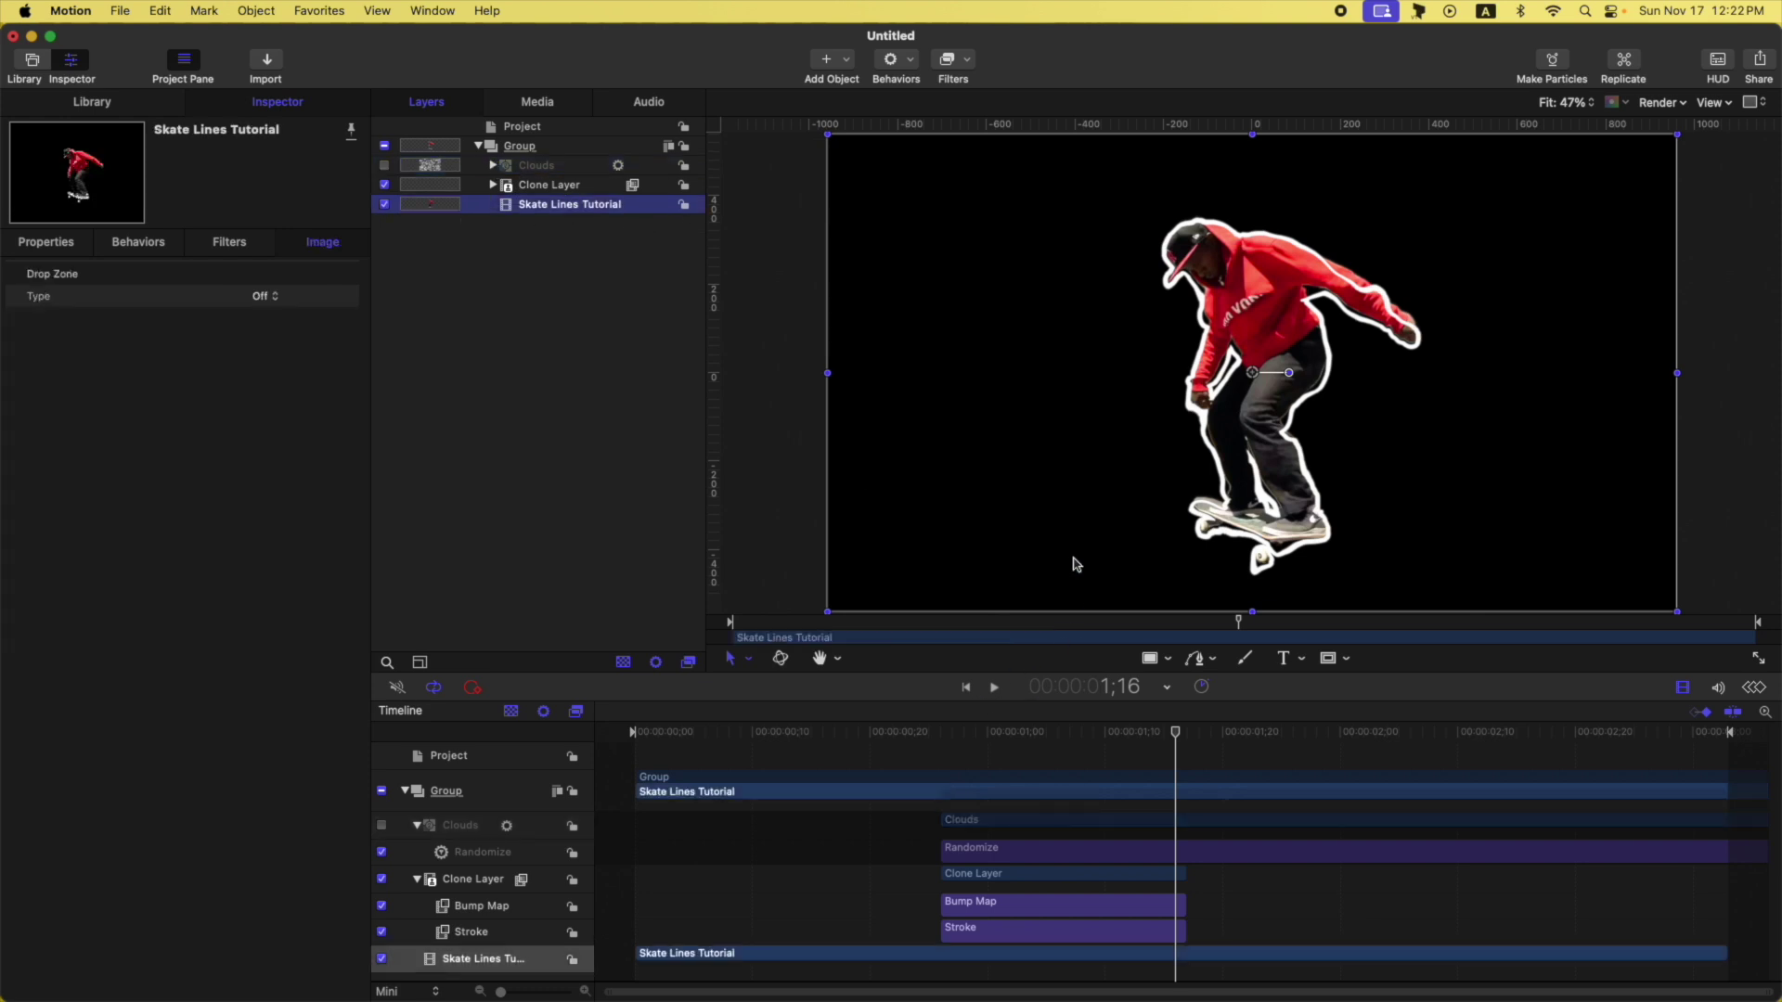
{"action": "left_click", "coordinate": [861, 965]}
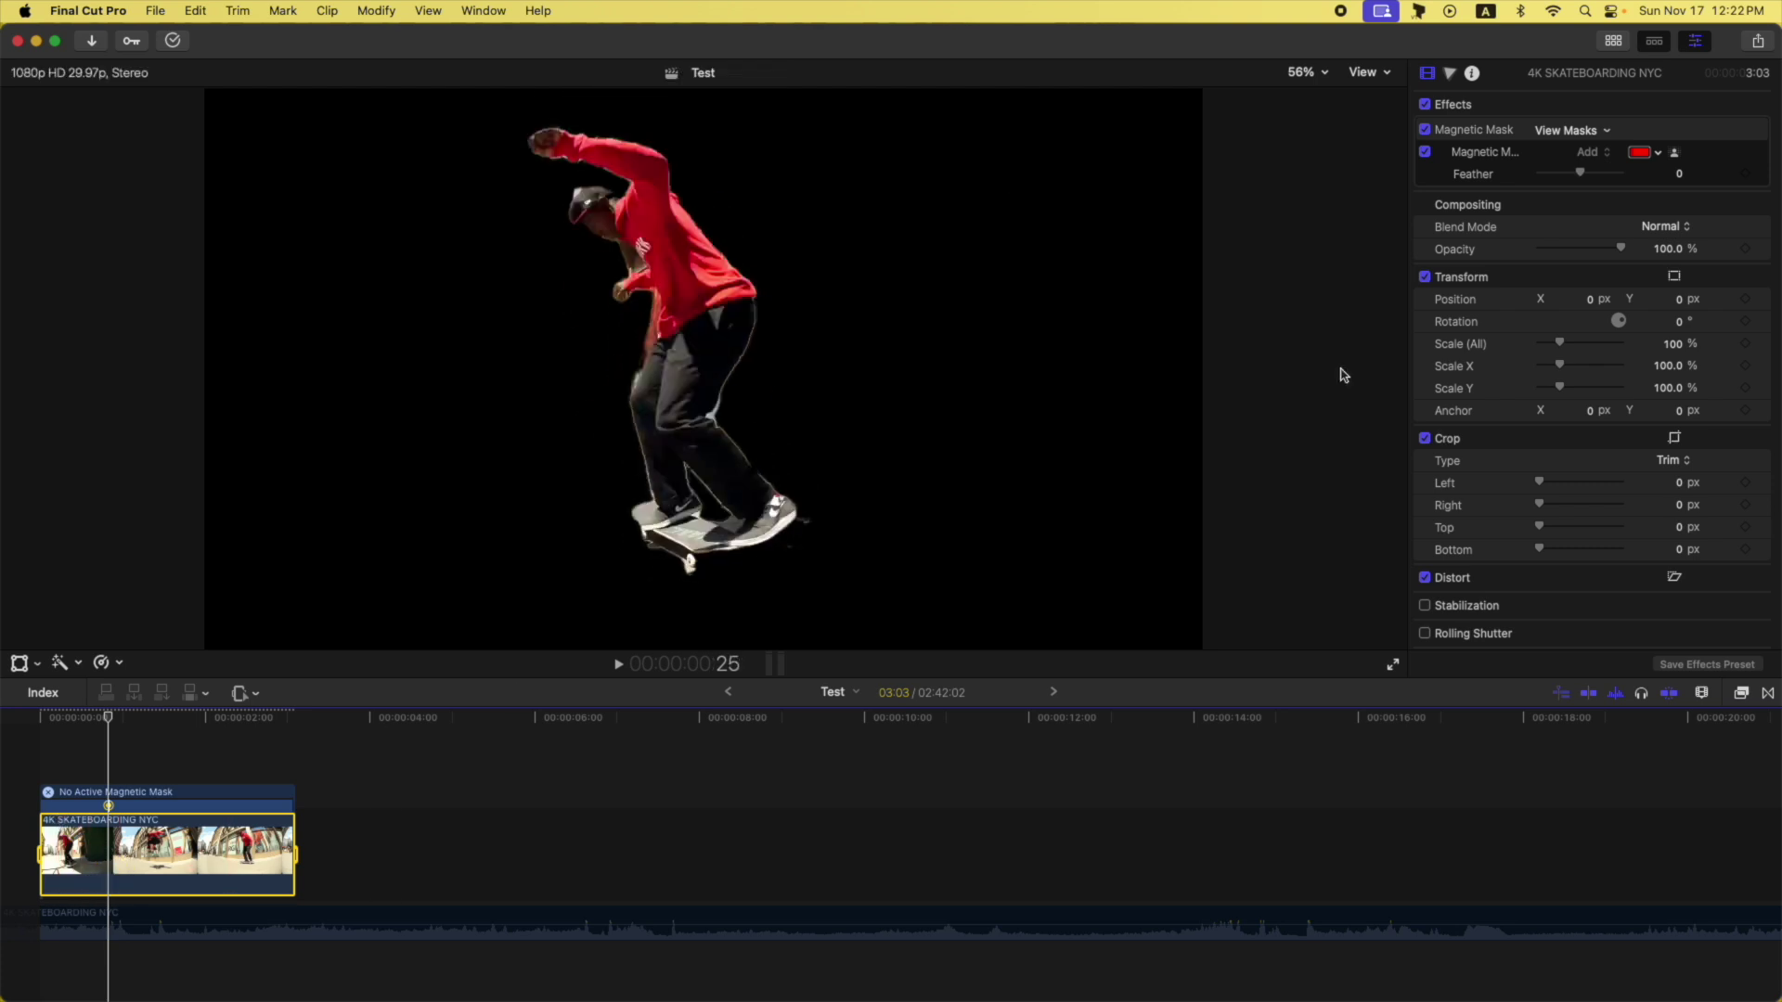
Turn off the Magnetic Mask and export the clip as ProRes 4444 named 'Background'.
{"action": "left_click", "coordinate": [1426, 130]}
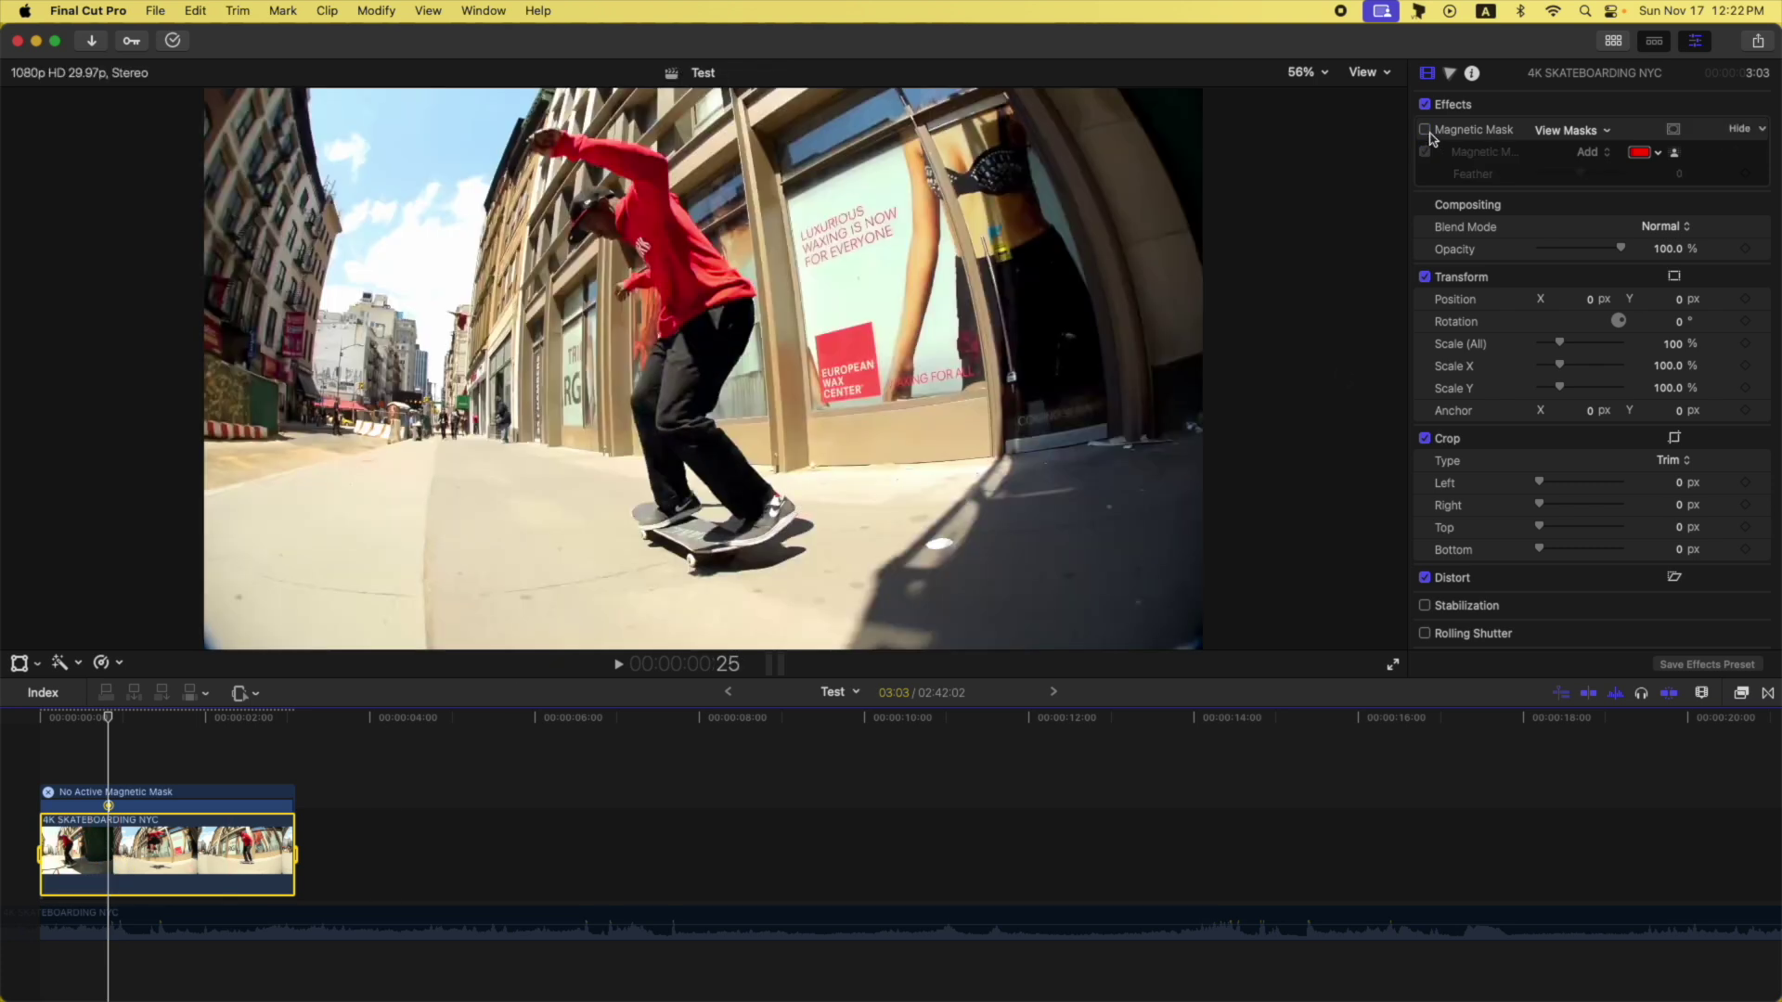
{"action": "left_click", "coordinate": [1758, 41]}
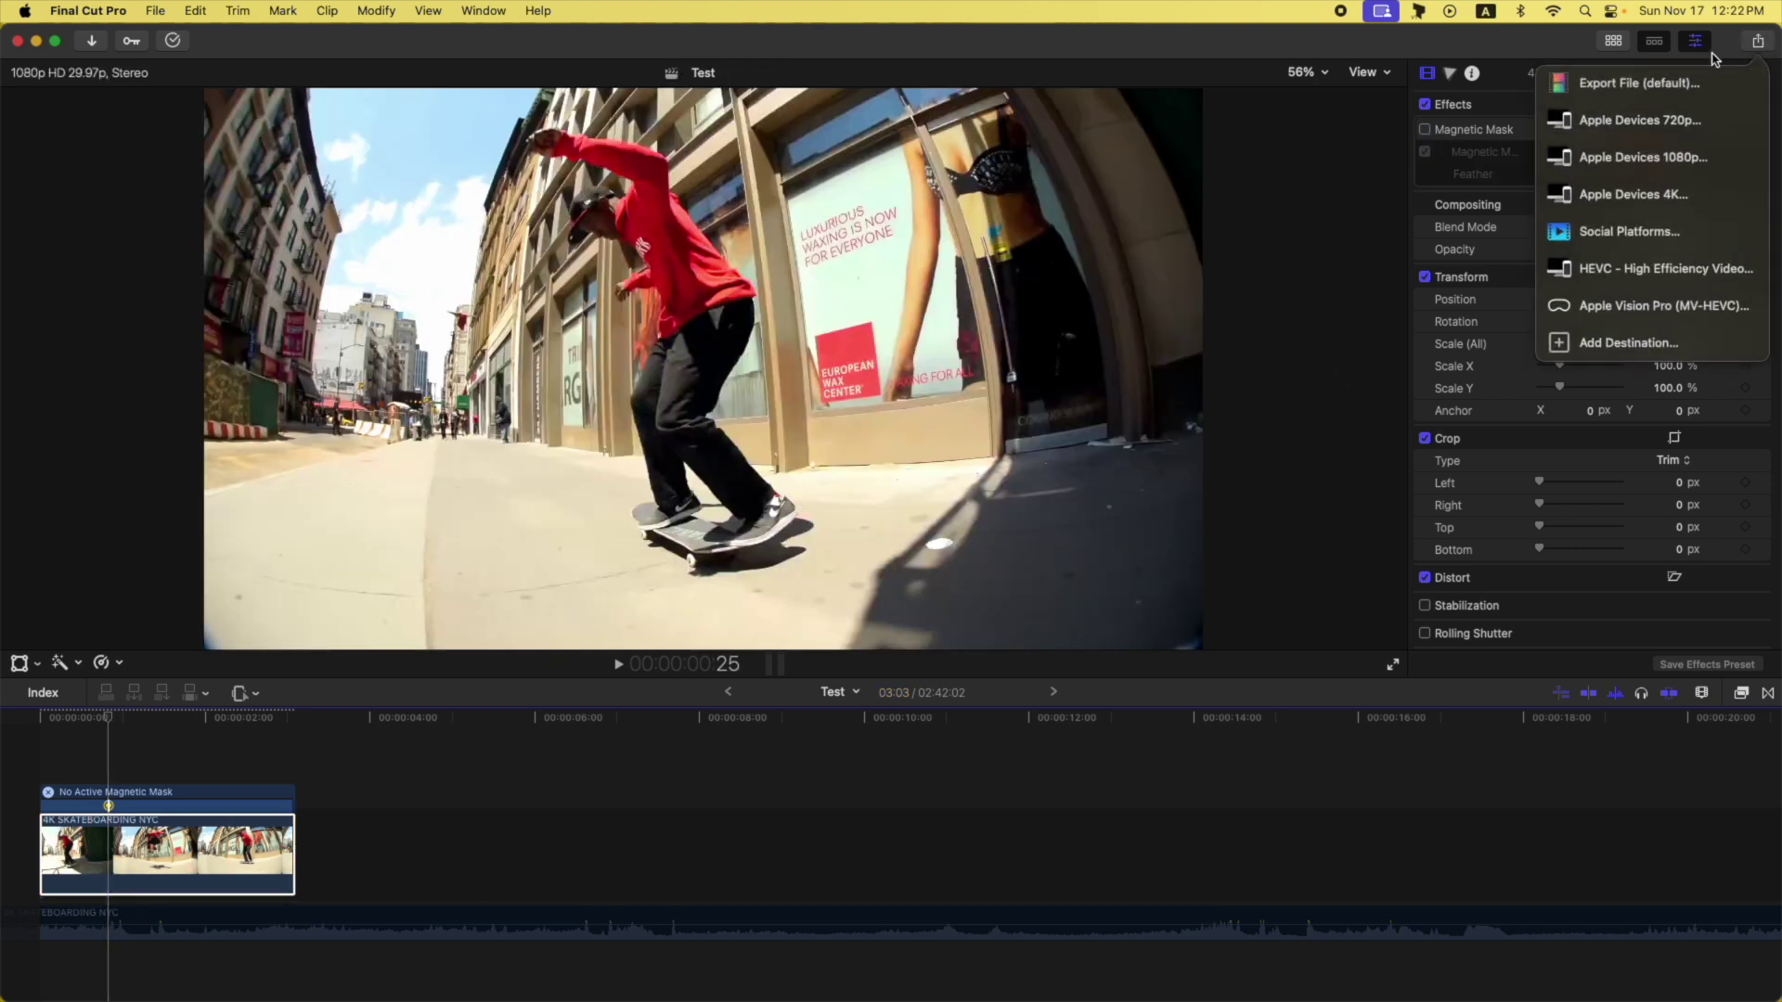
{"action": "left_click", "coordinate": [1615, 76]}
{"action": "left_click", "coordinate": [899, 213]}
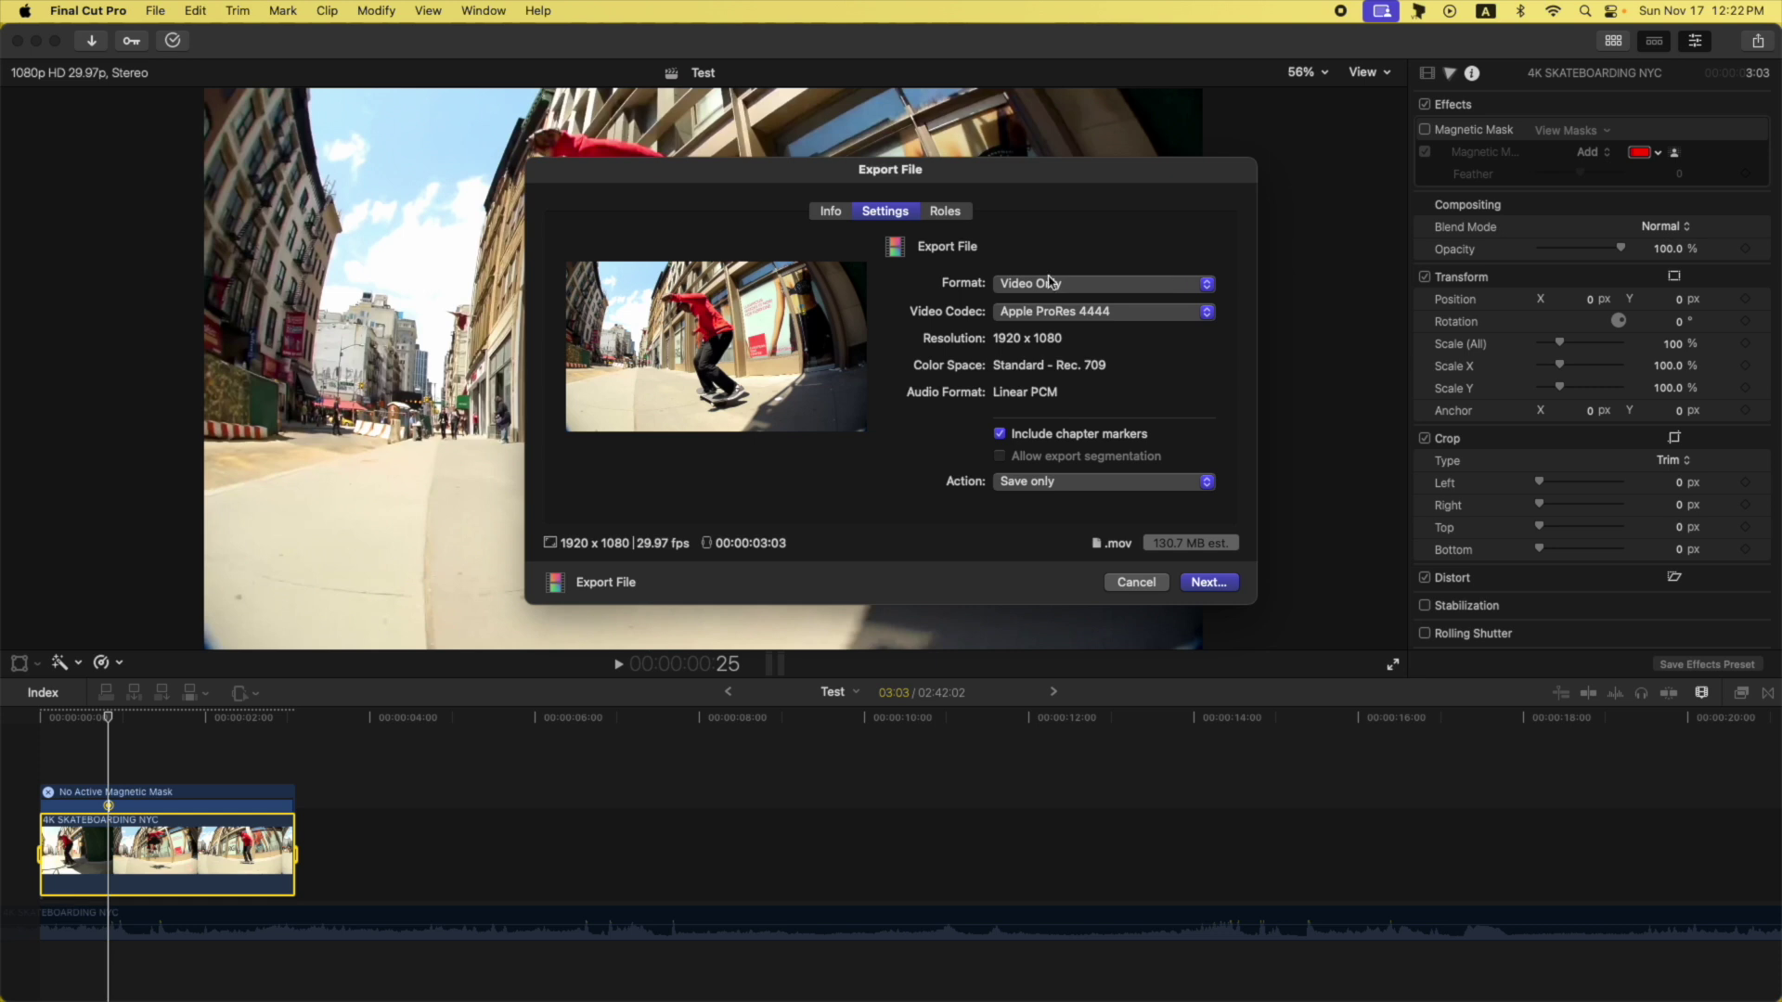
{"action": "left_click", "coordinate": [1197, 582]}
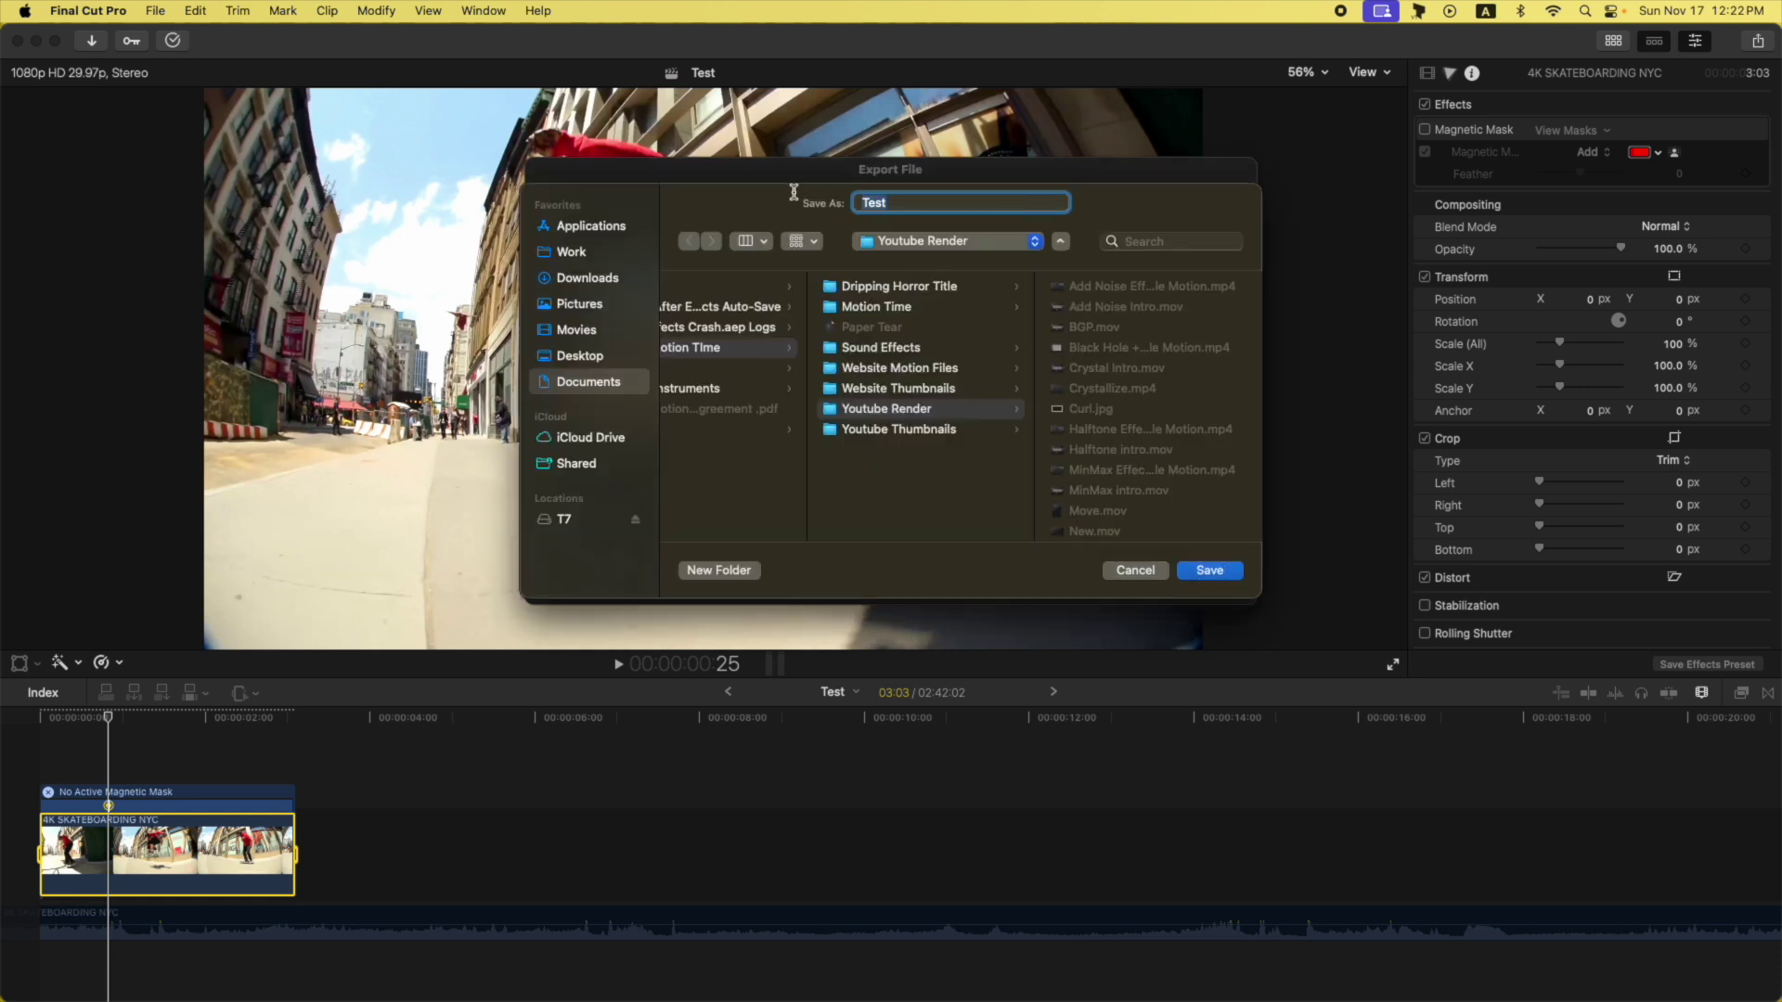
{"action": "type", "text": "Background"}
{"action": "key", "text": "Return"}
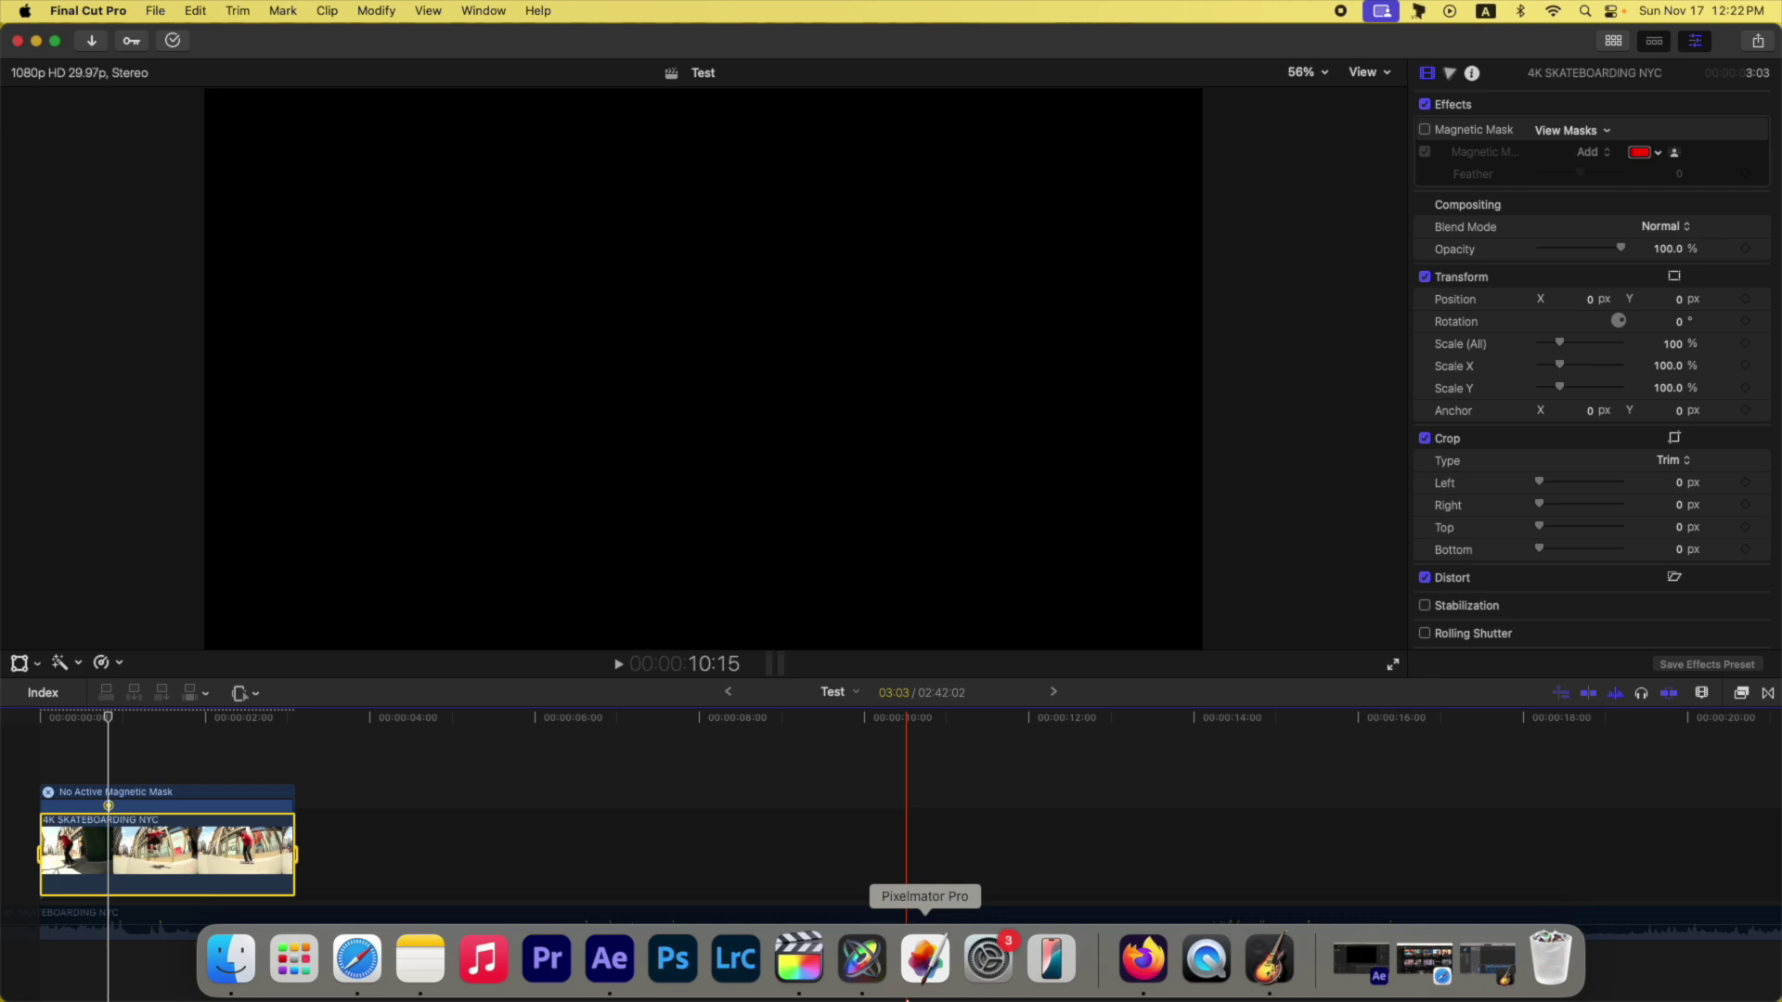
Import Background.mov into the Group and send it below the Skate Lines Tutorial layer.
{"action": "left_click", "coordinate": [862, 958]}
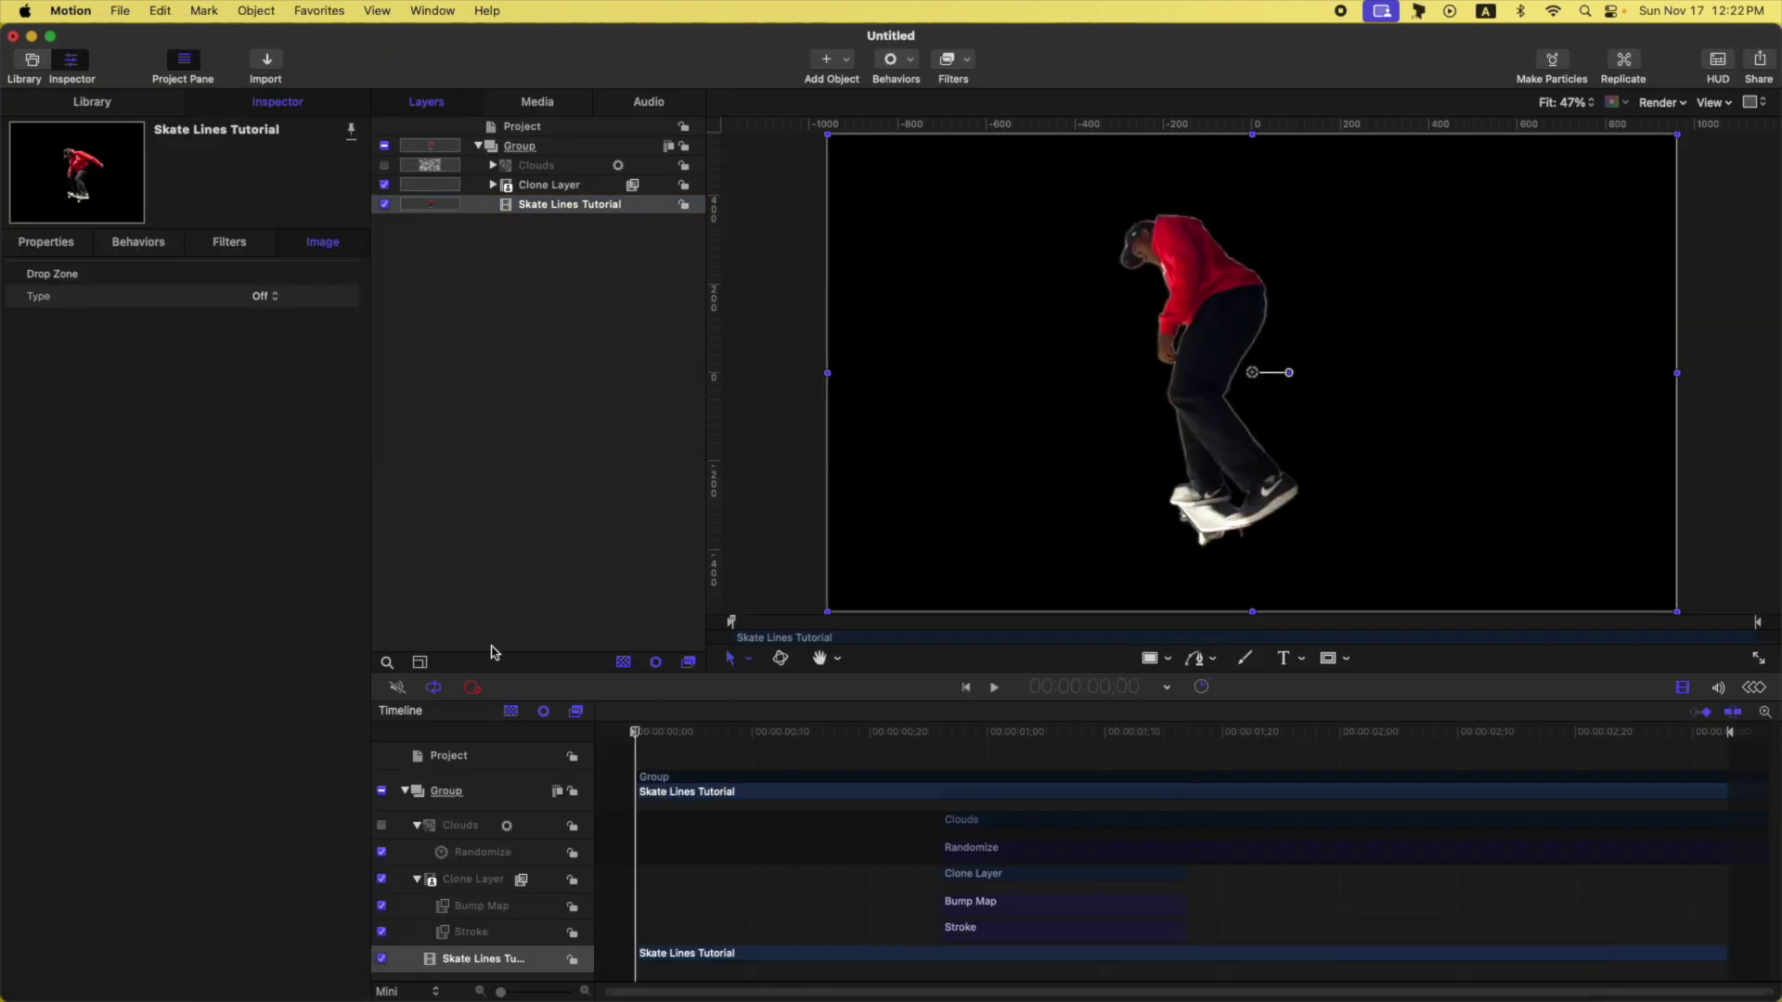
{"action": "left_click", "coordinate": [558, 154]}
{"action": "left_click", "coordinate": [266, 63]}
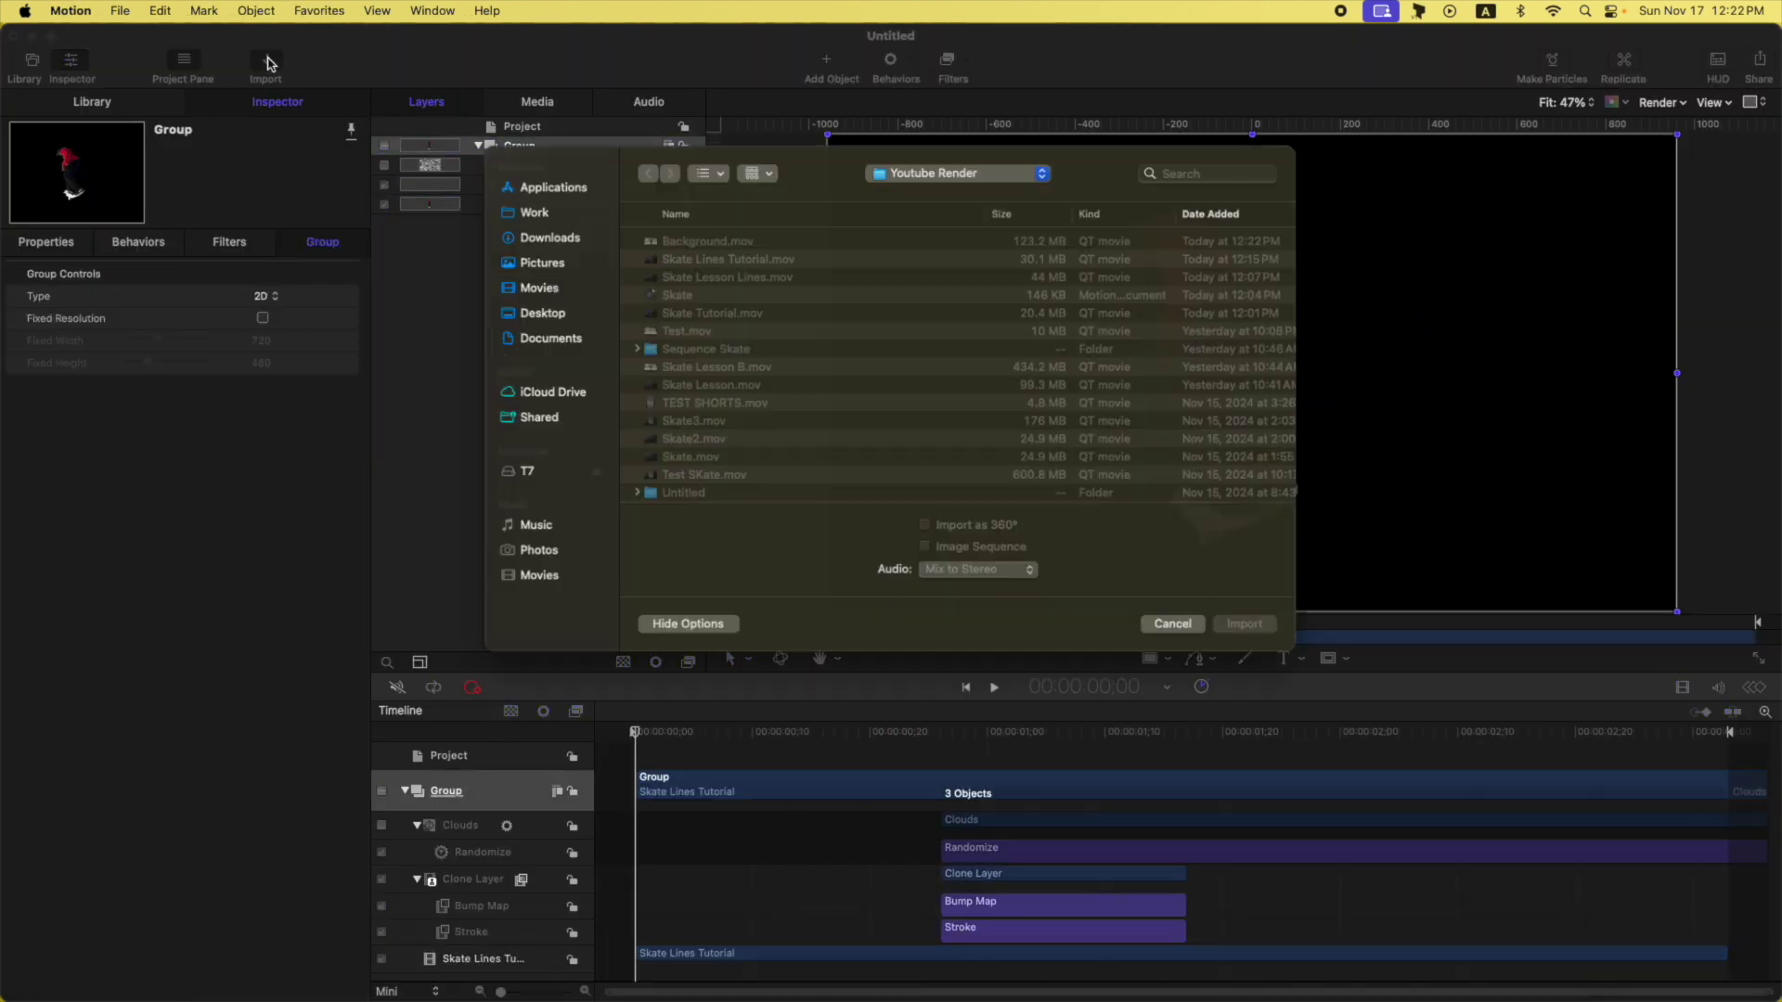
{"action": "left_click", "coordinate": [723, 241]}
{"action": "left_click", "coordinate": [1262, 638]}
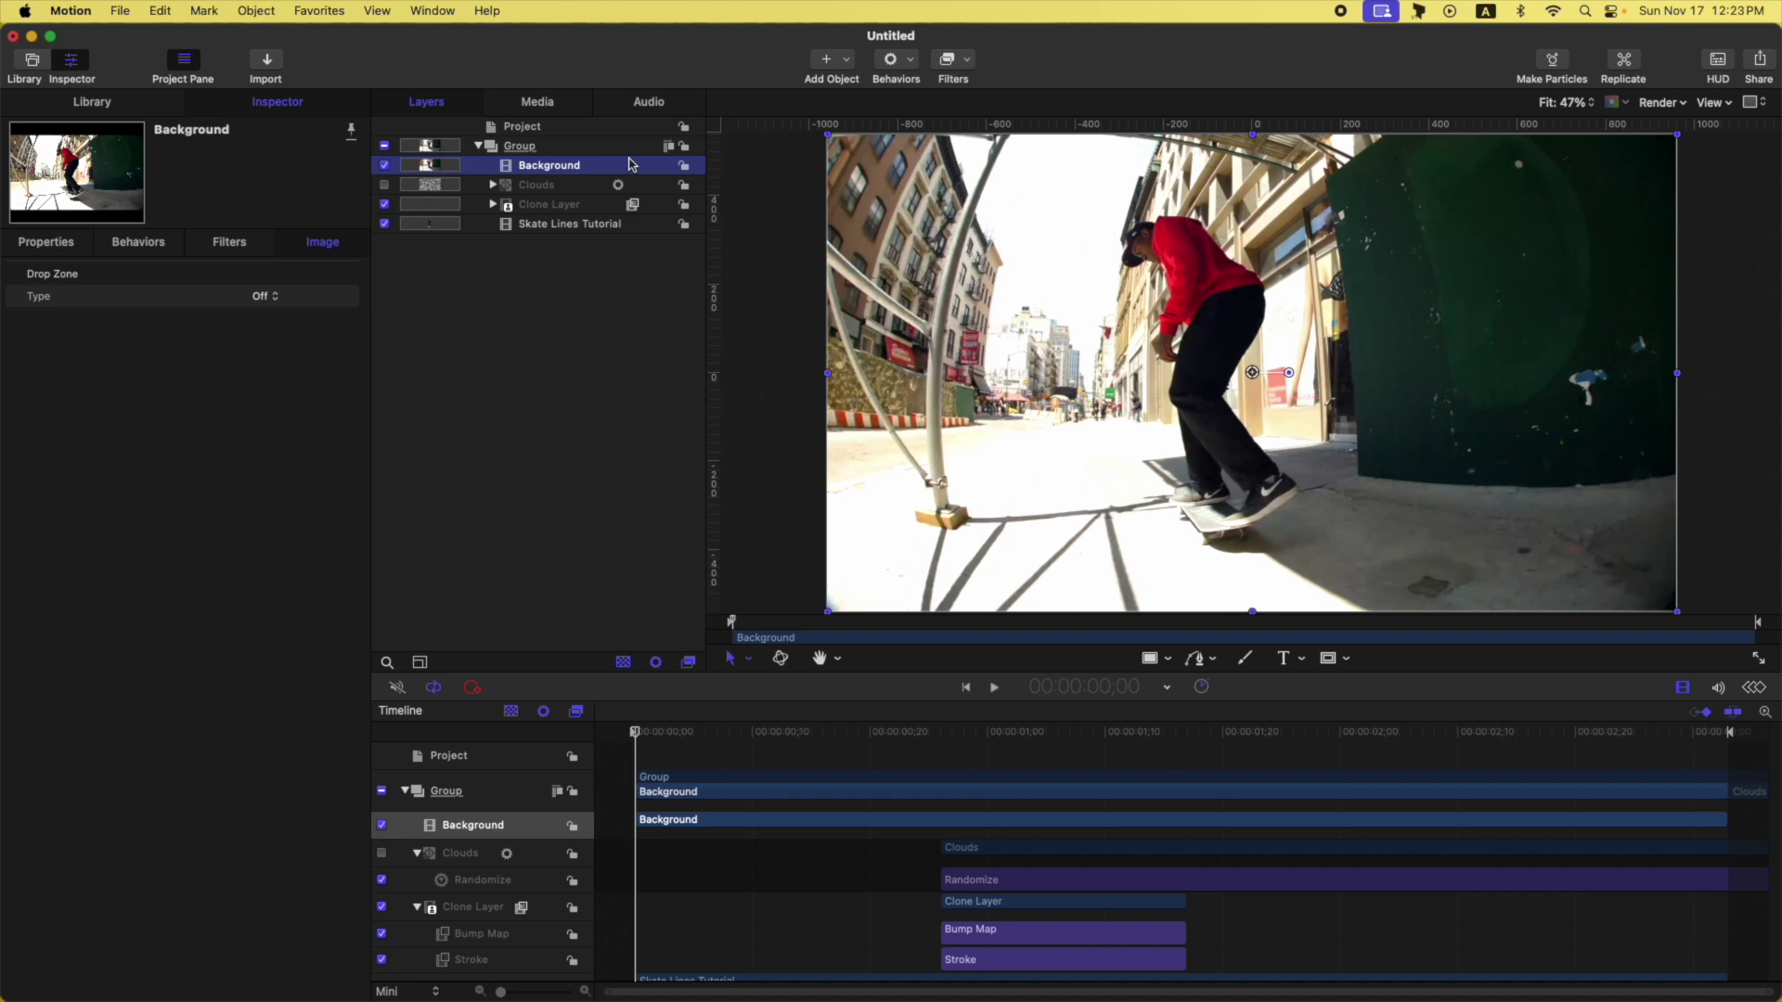
{"action": "key", "text": "super+bracketleft"}
{"action": "key", "text": "super+bracketleft"}
{"action": "key", "text": "super+bracketleft"}
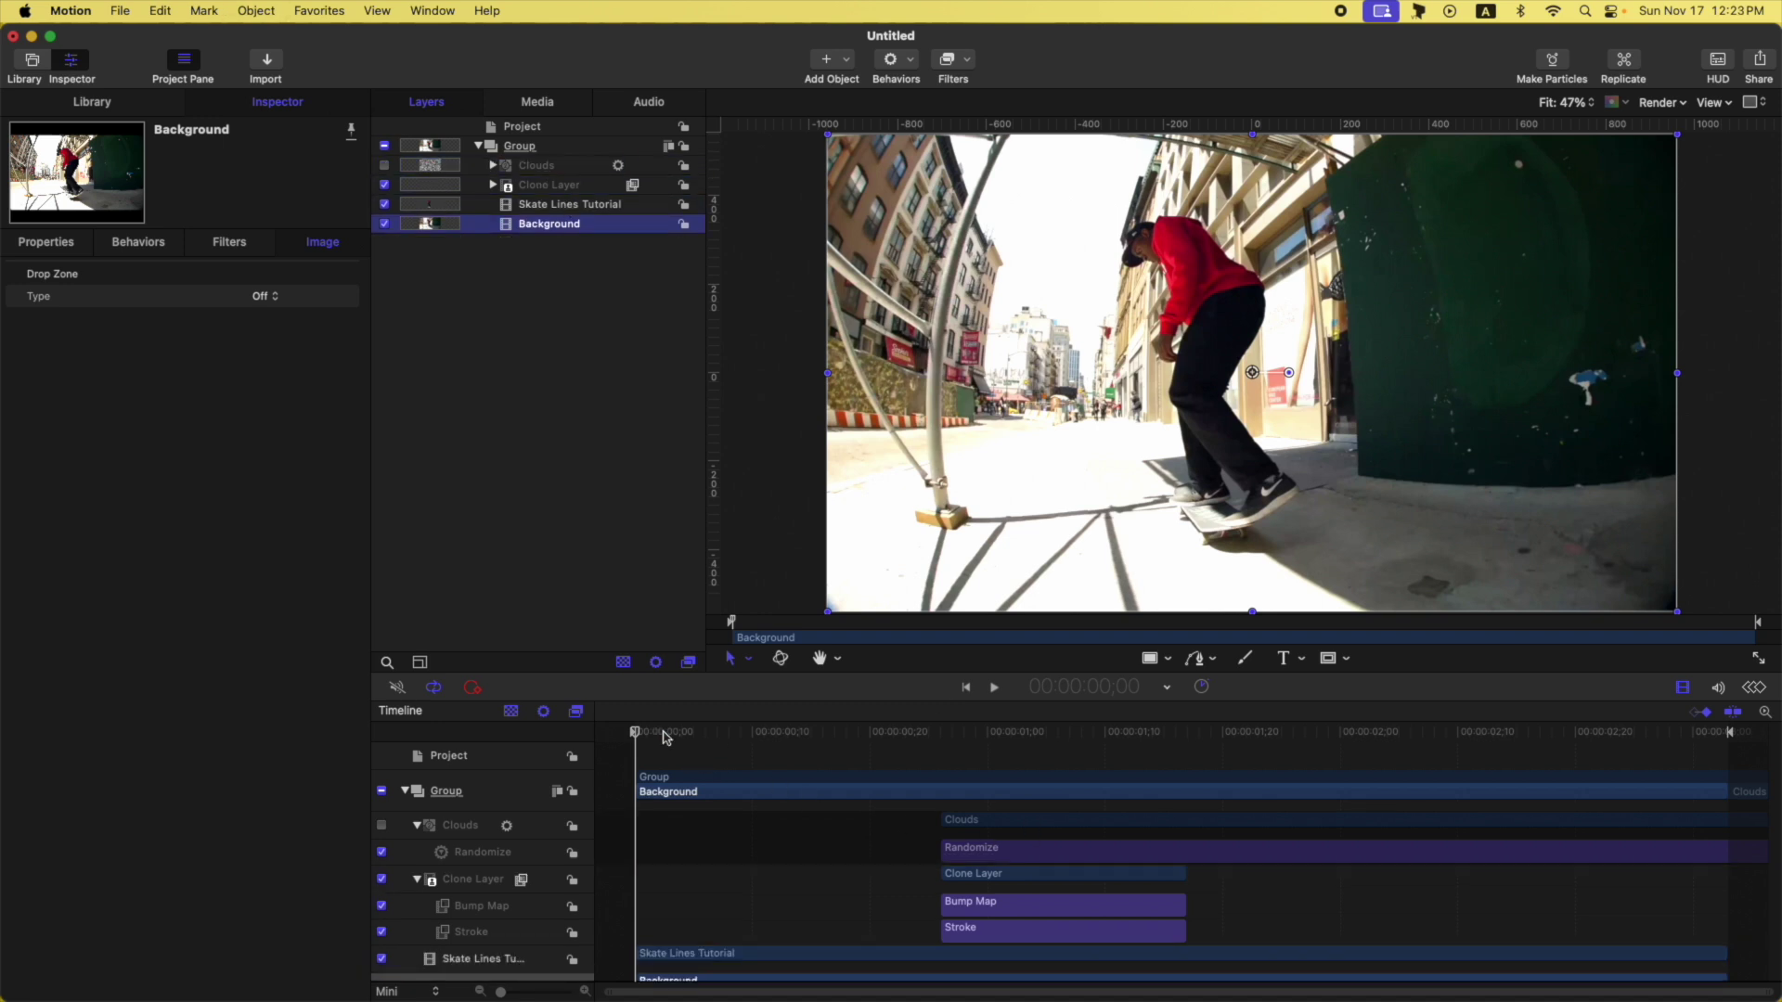
{"action": "left_click_drag", "start_coordinate": [666, 735], "coordinate": [1011, 772]}
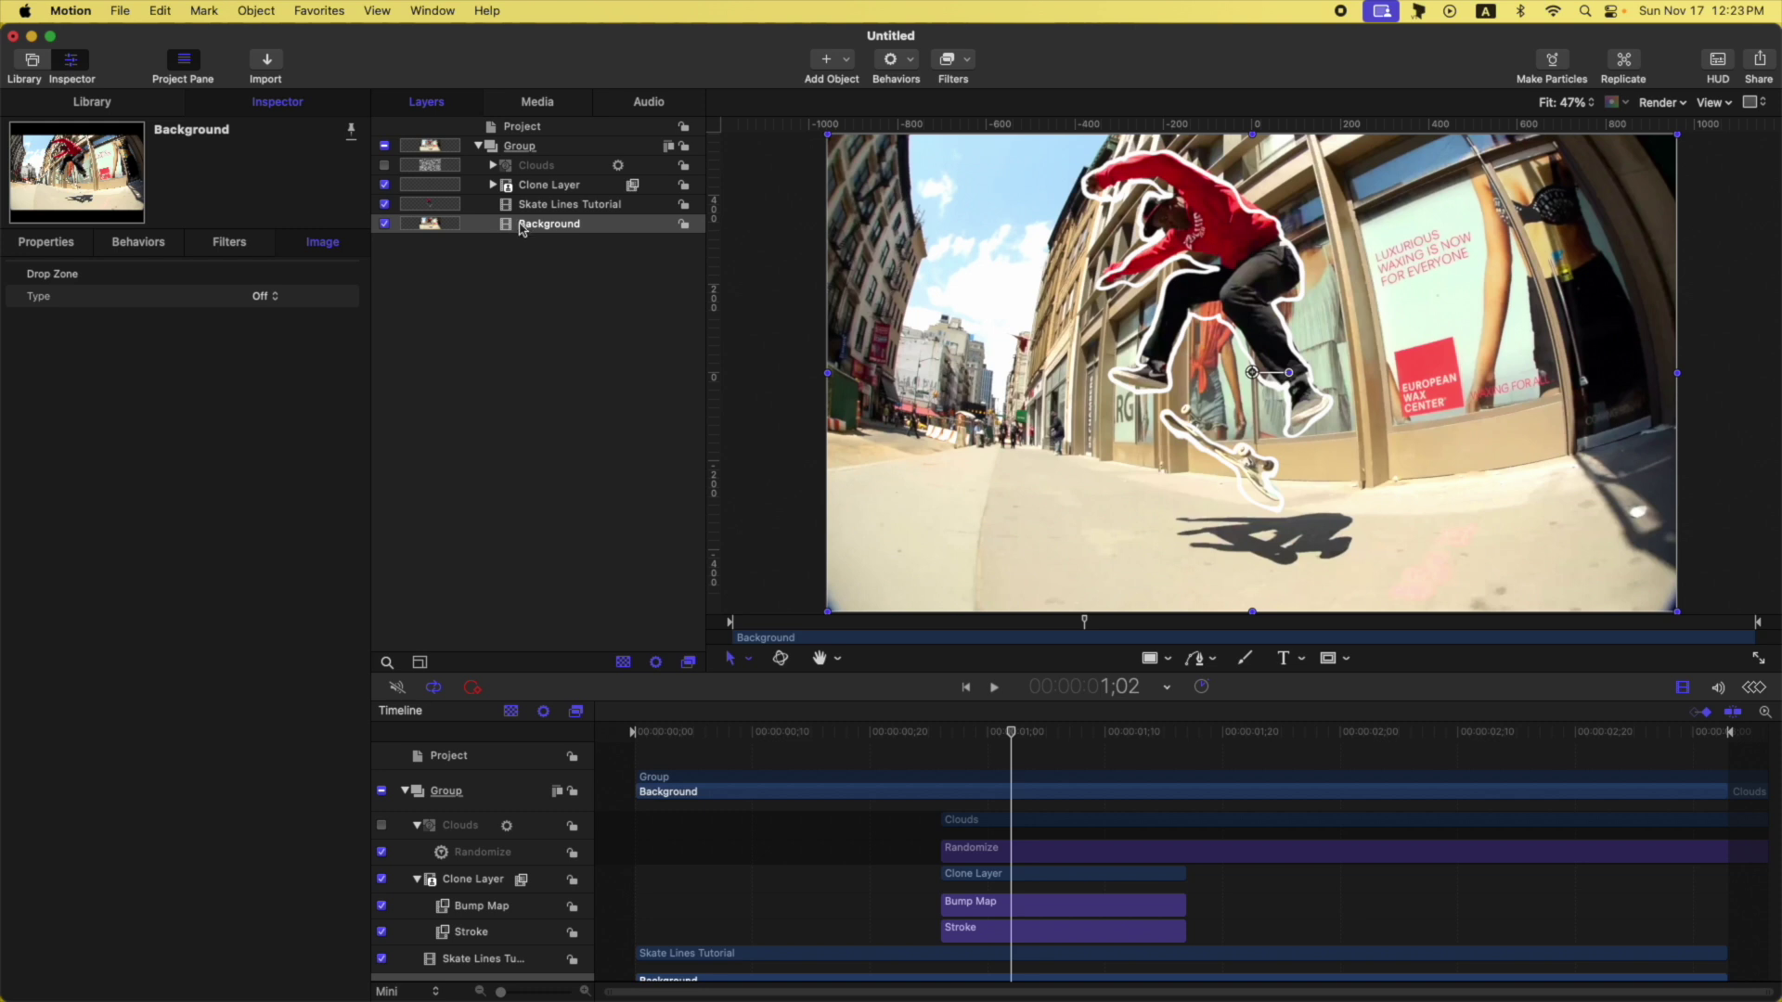
{"action": "left_click", "coordinate": [558, 206]}
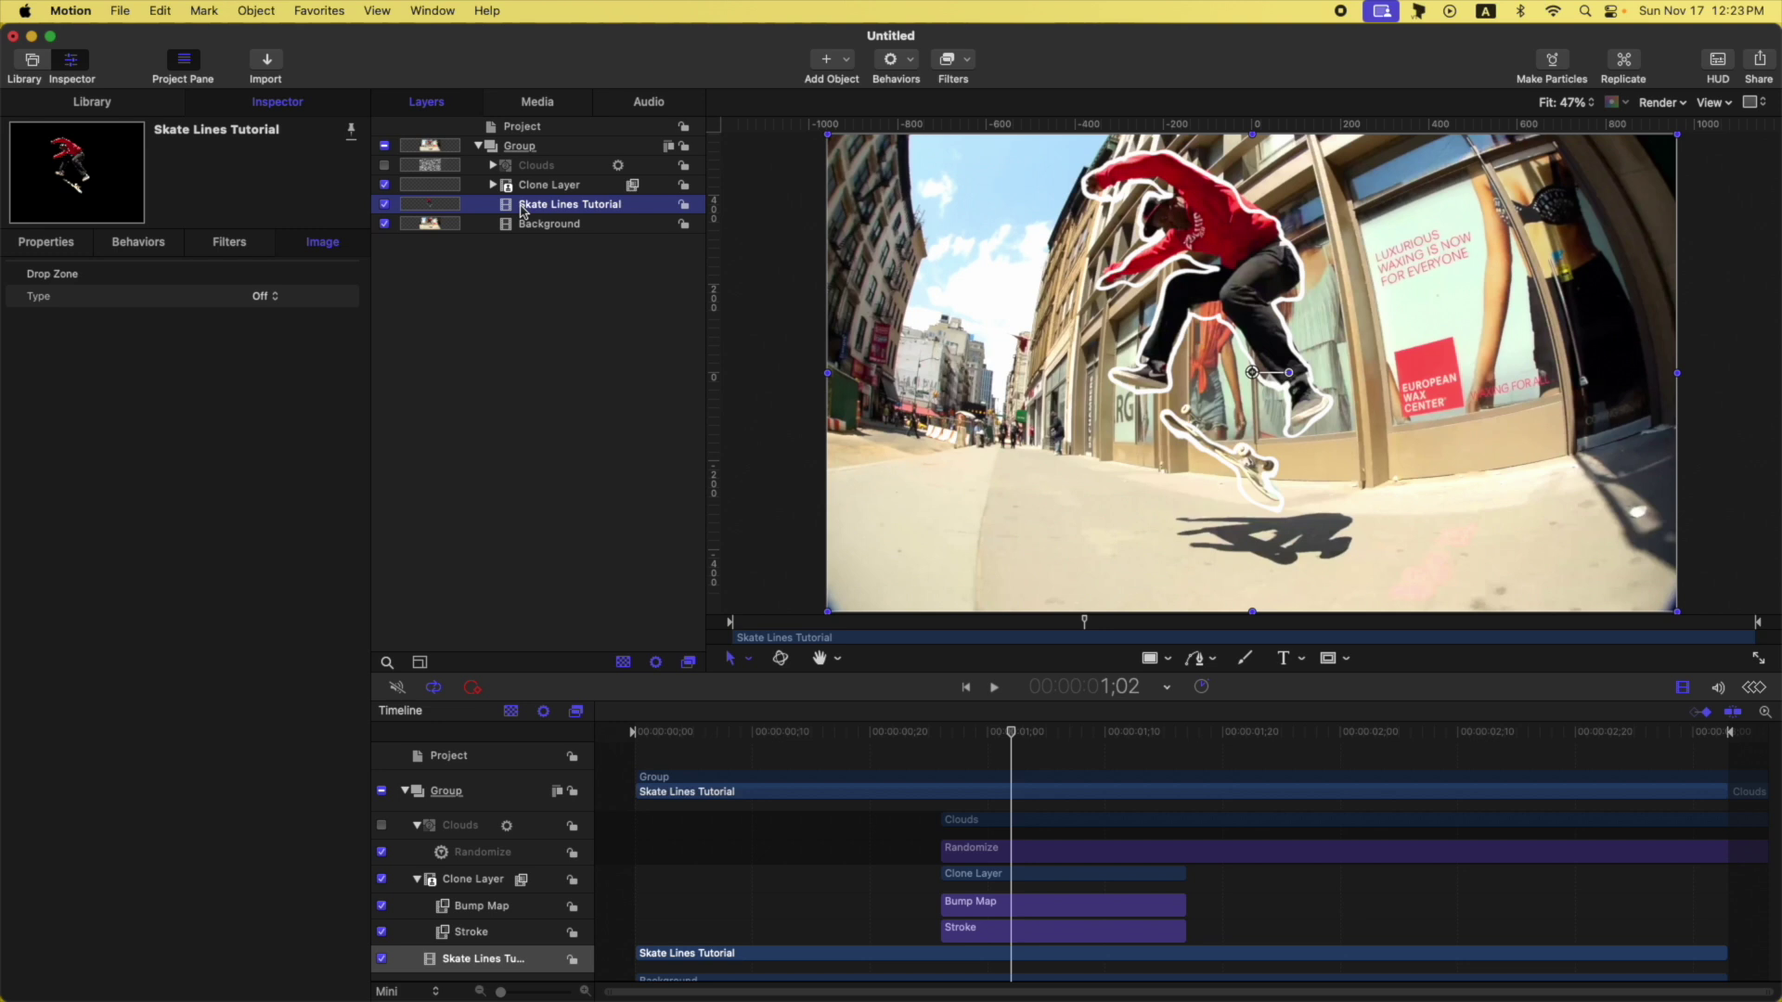
Clone the skater clip, trim Clone Layer 1 to end at 1;08, and shift it left to X −492.5 px.
{"action": "key", "text": "k"}
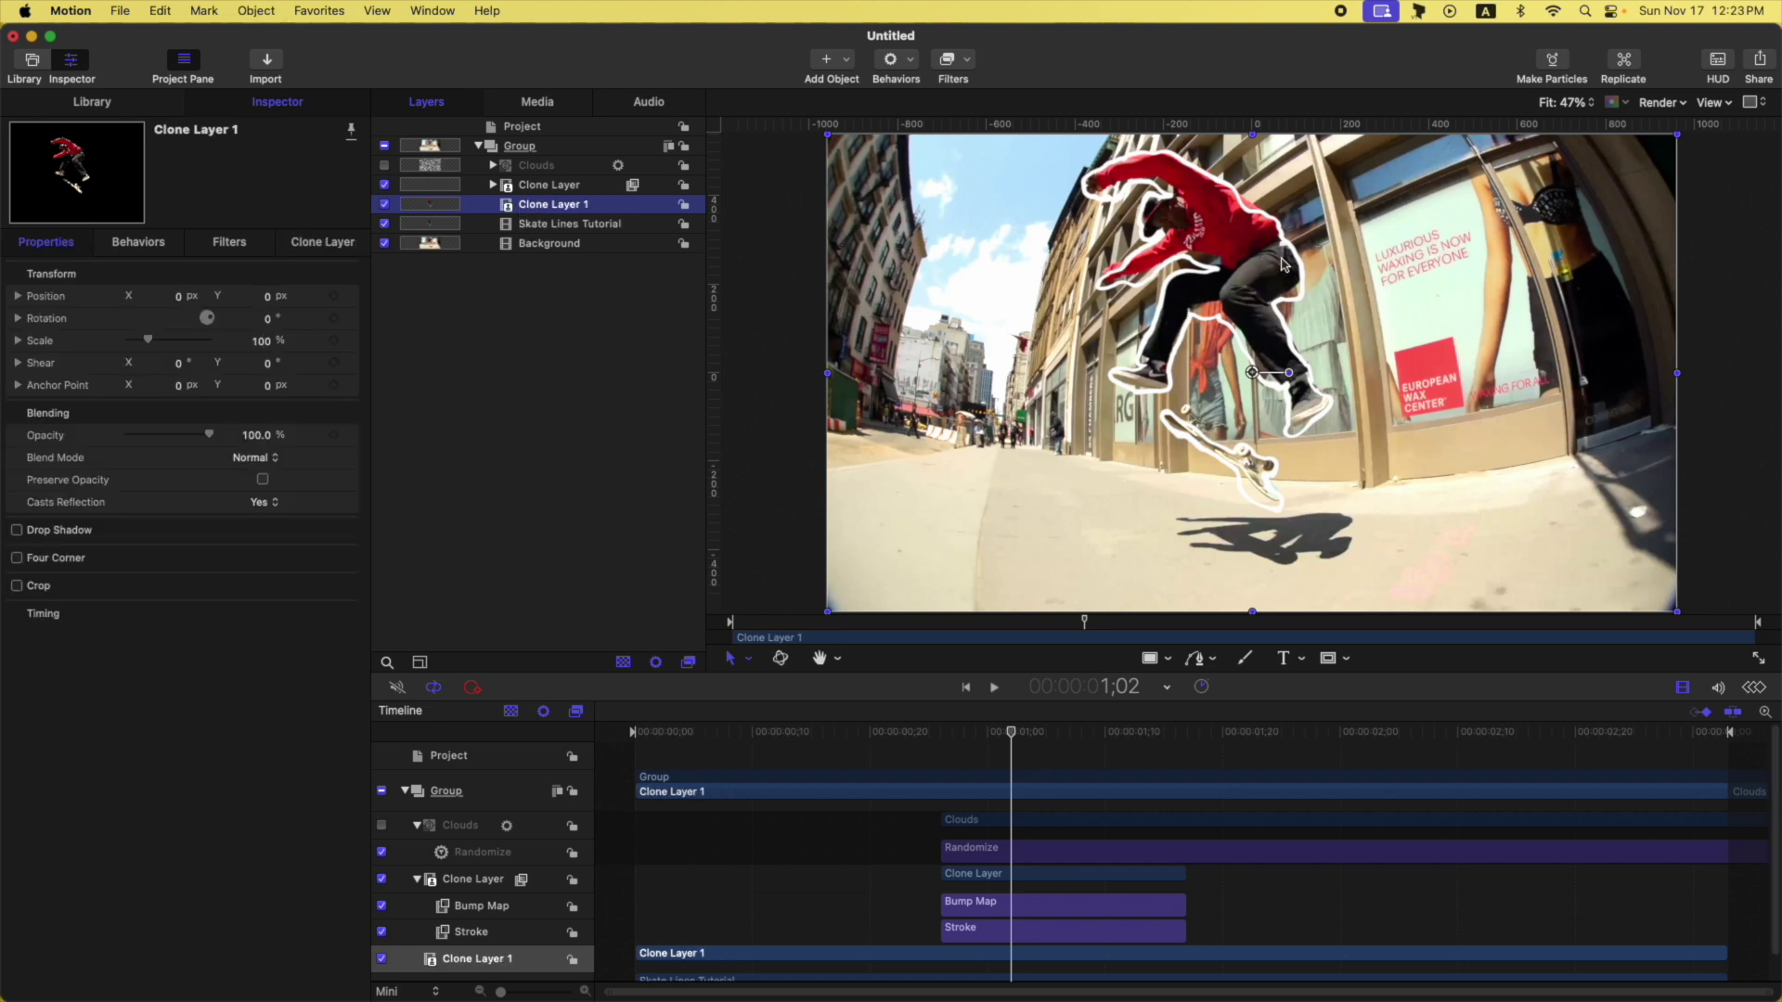
{"action": "key", "text": "i"}
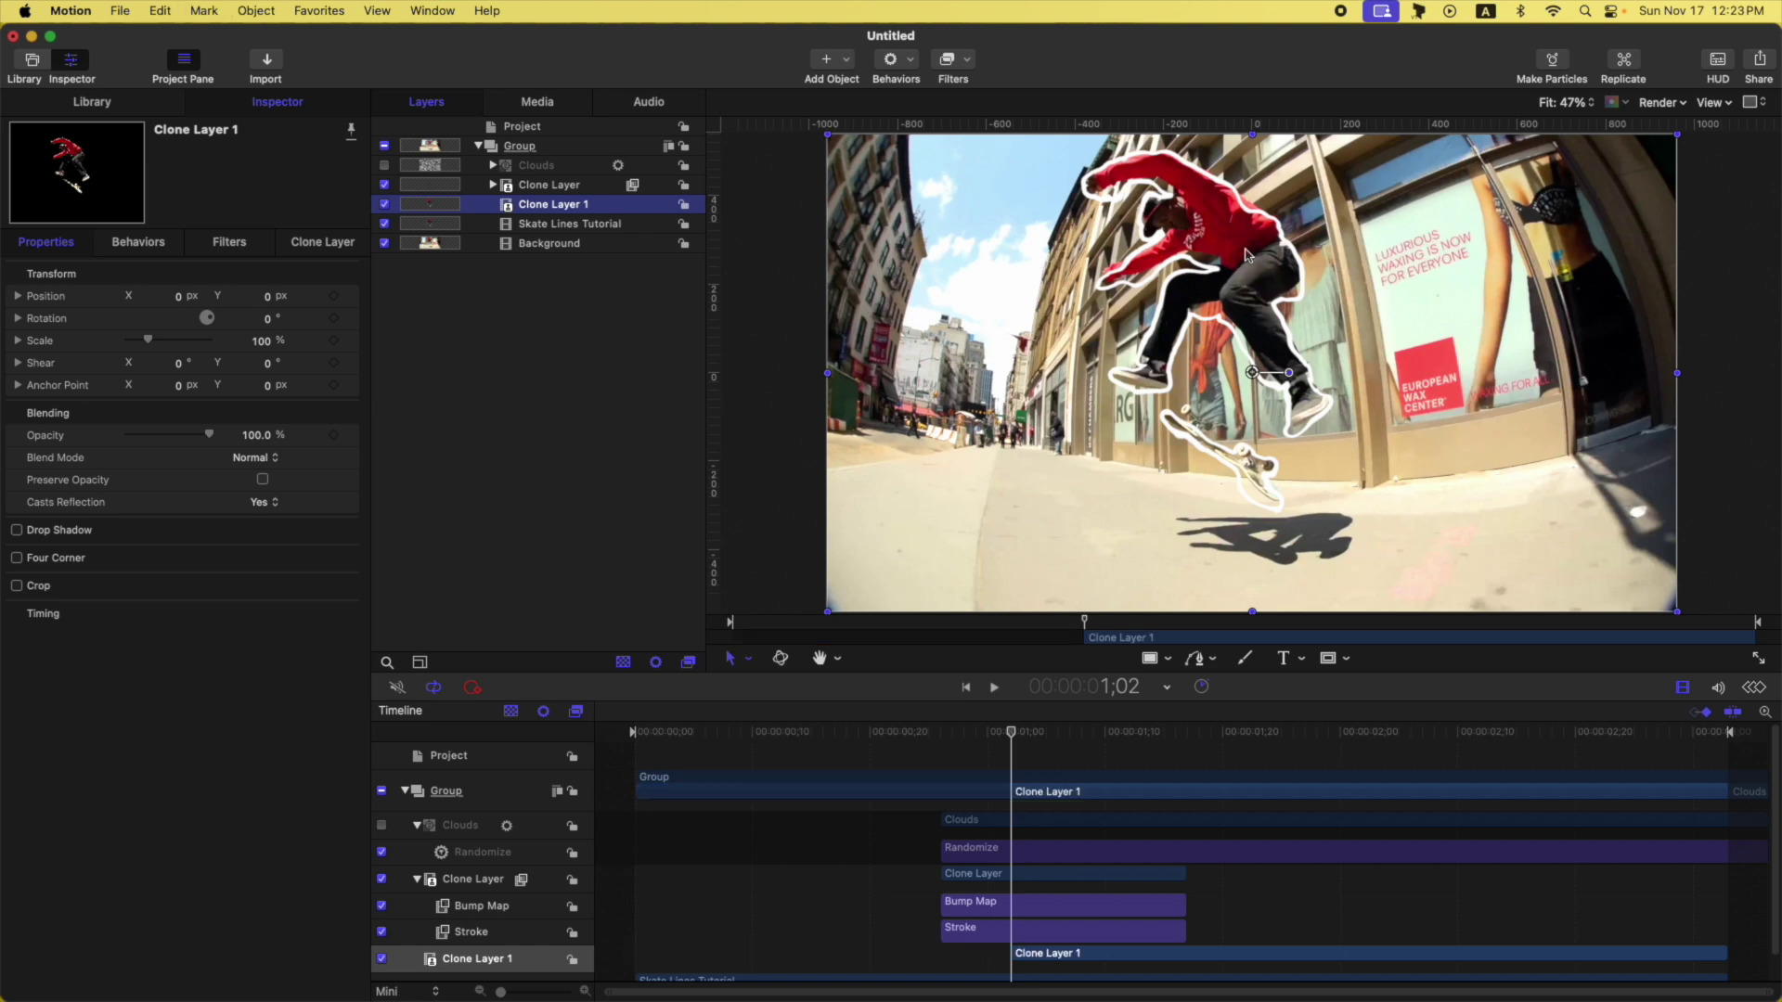
{"action": "left_click_drag", "start_coordinate": [1017, 736], "coordinate": [1080, 738]}
{"action": "key", "text": "o"}
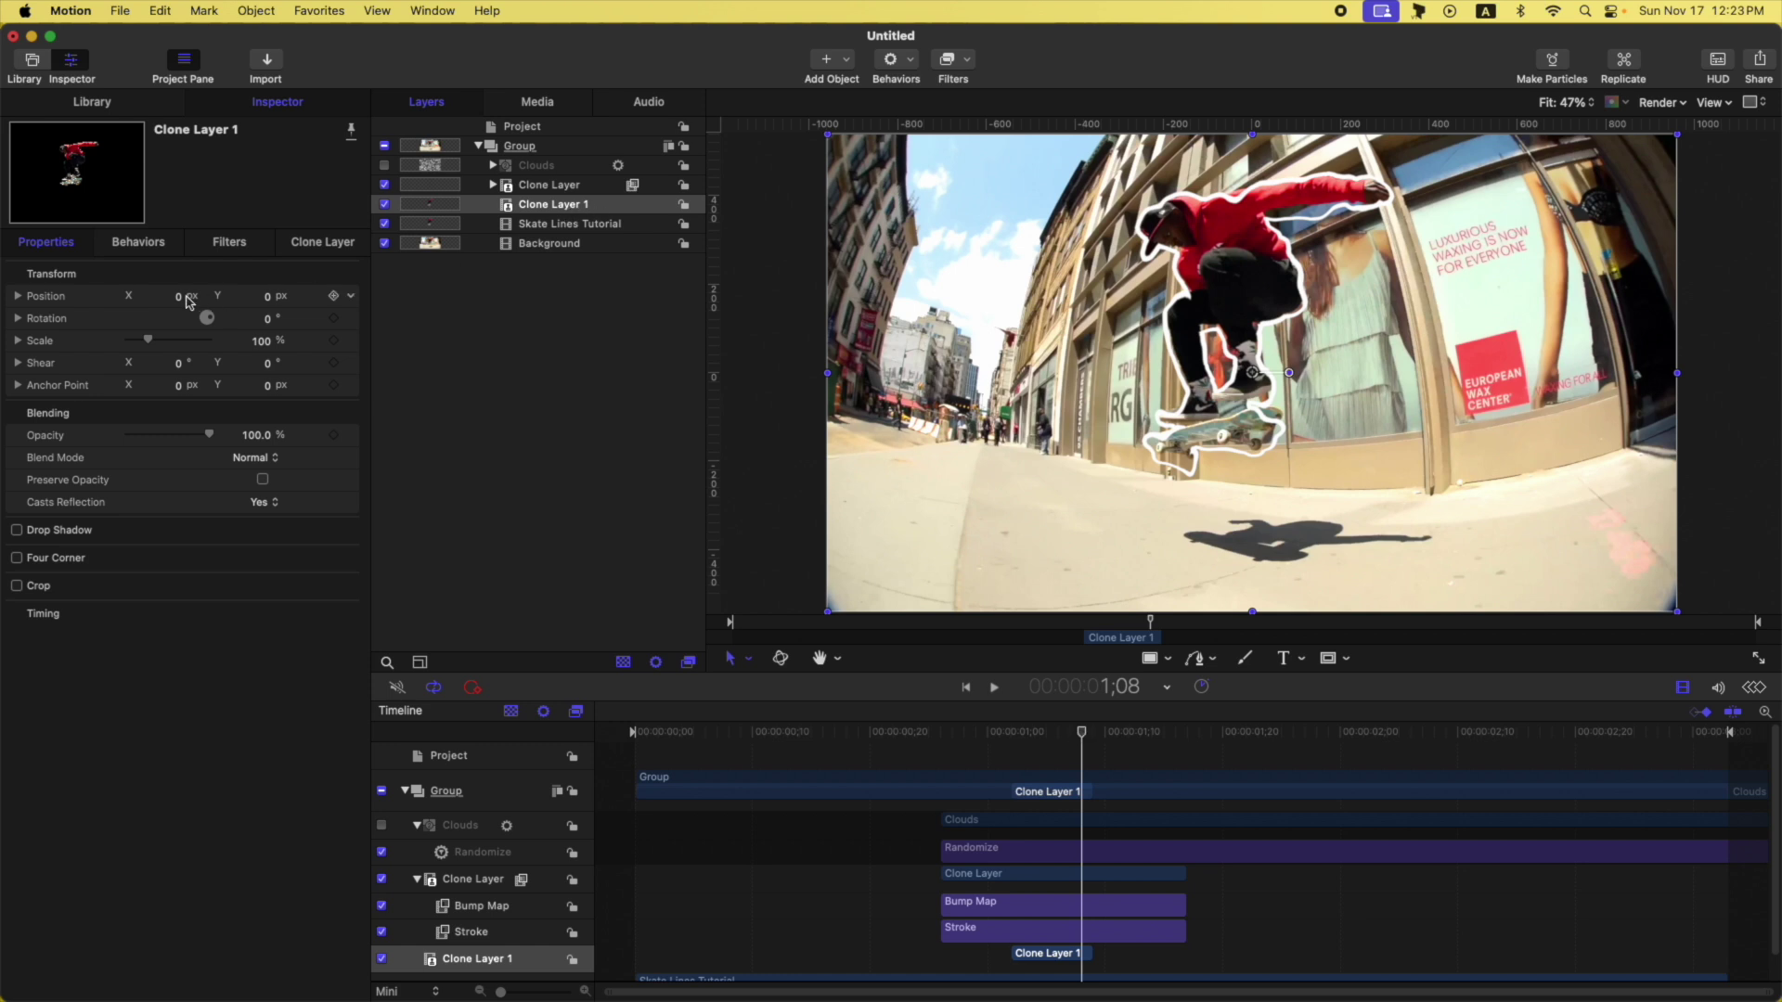
{"action": "left_click_drag", "start_coordinate": [181, 300], "coordinate": [83, 300]}
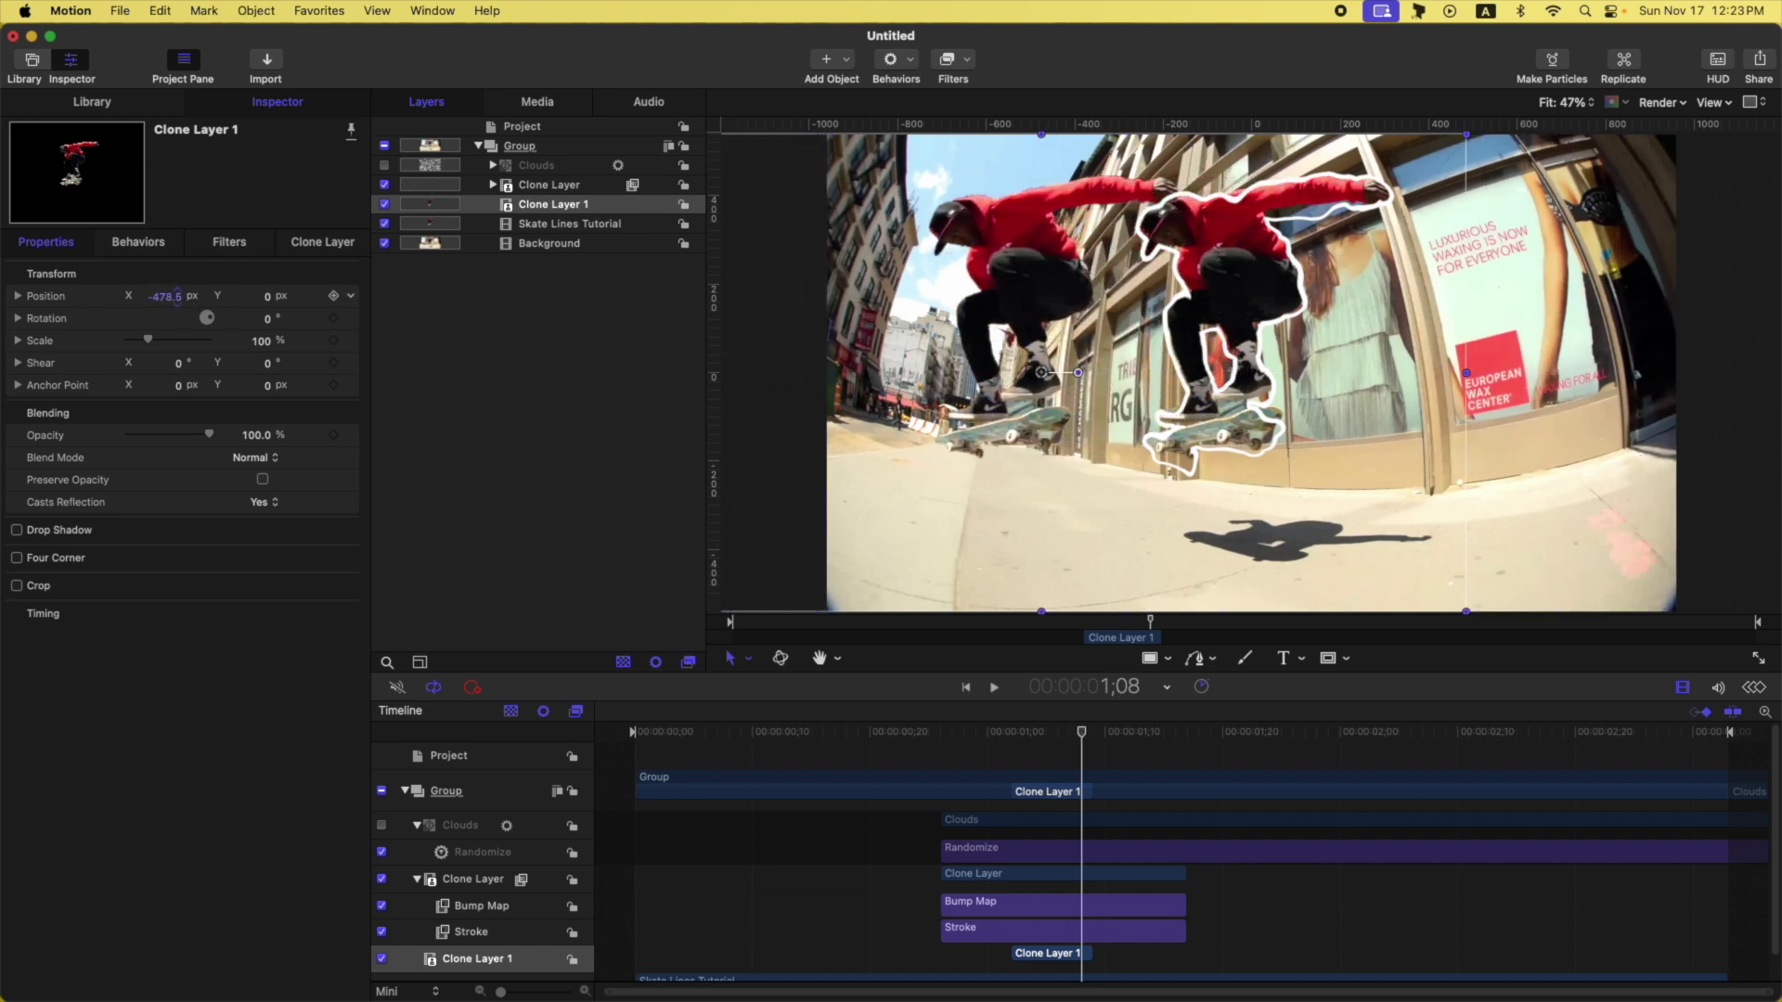
{"action": "left_click", "coordinate": [569, 223]}
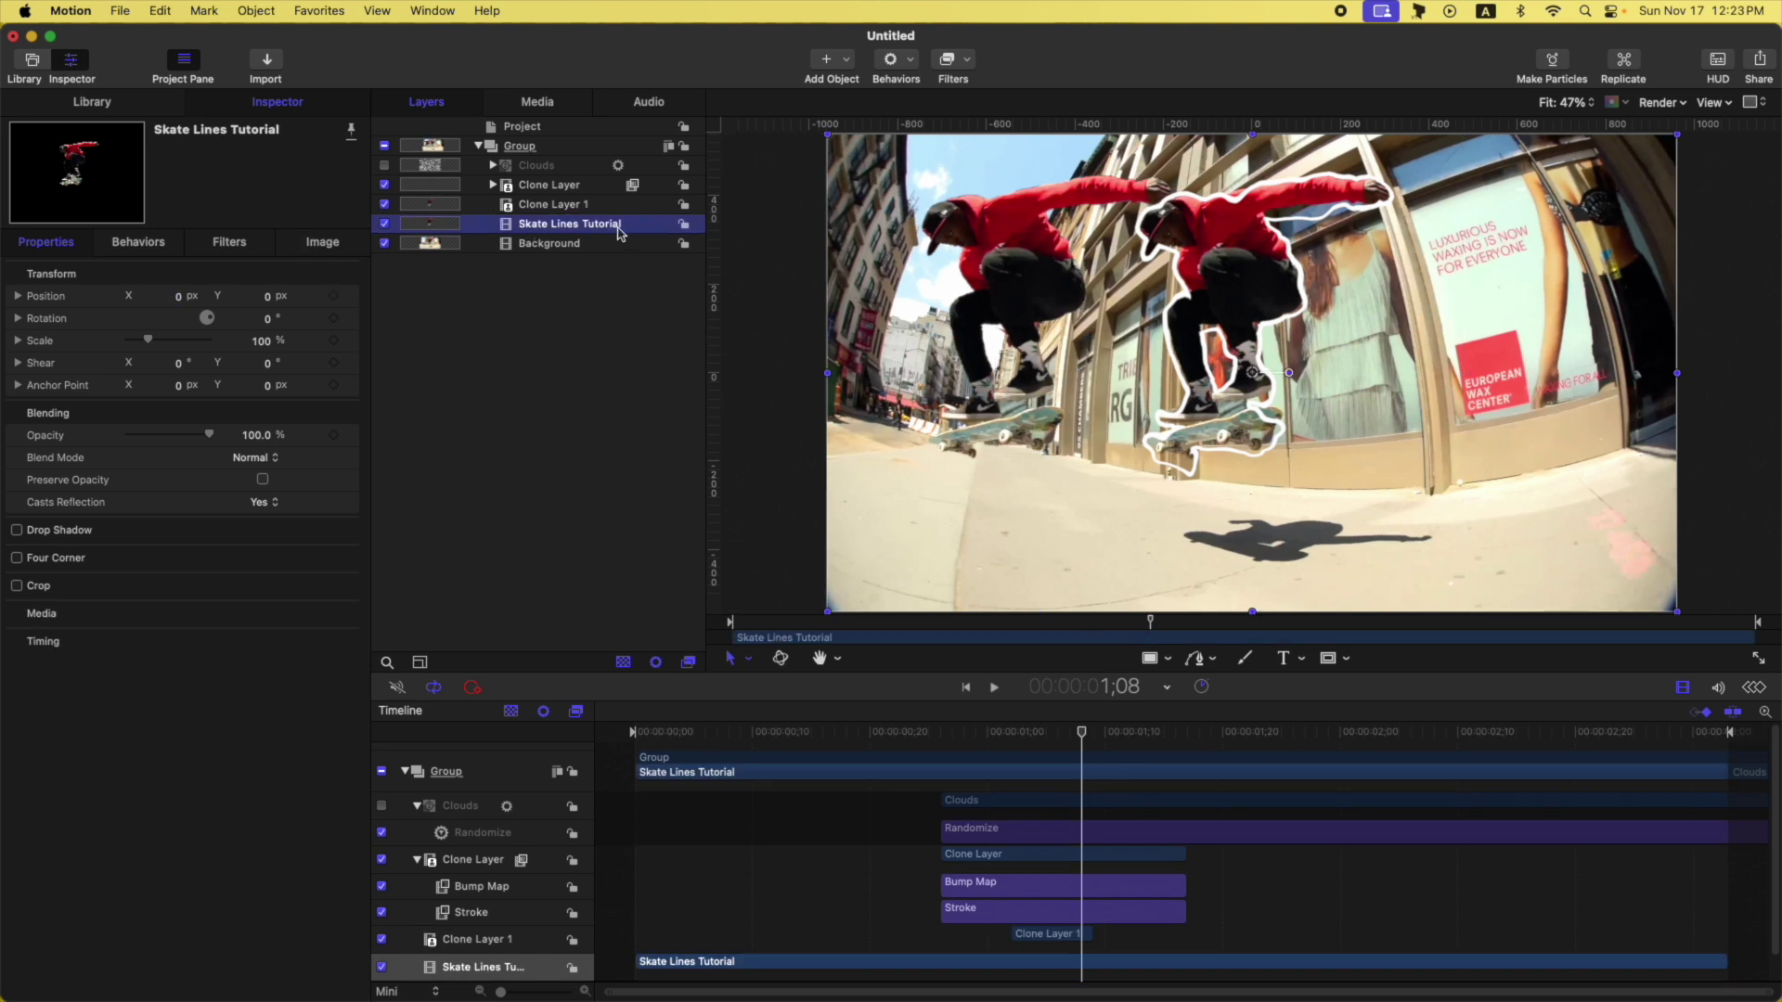
Make Clone Layer 2 spanning frames 1;04 to 1;11 and shift it 547 px right.
{"action": "key", "text": "k"}
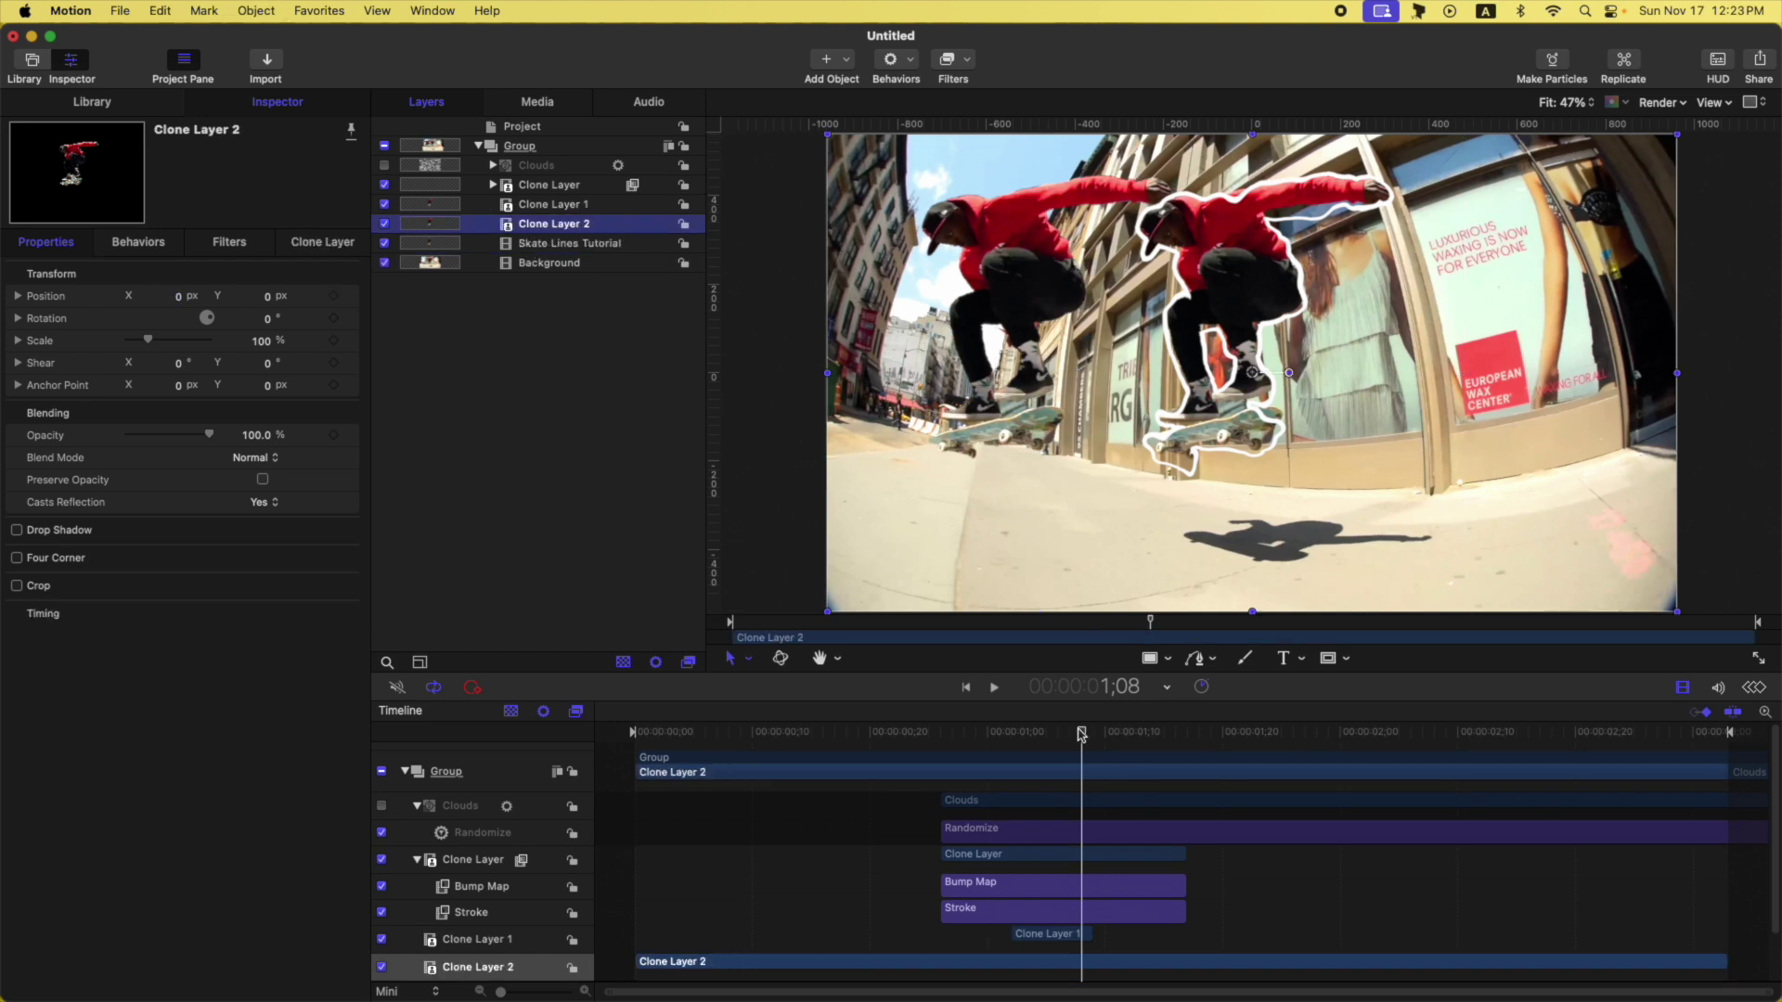
{"action": "left_click_drag", "start_coordinate": [1081, 733], "coordinate": [1037, 740]}
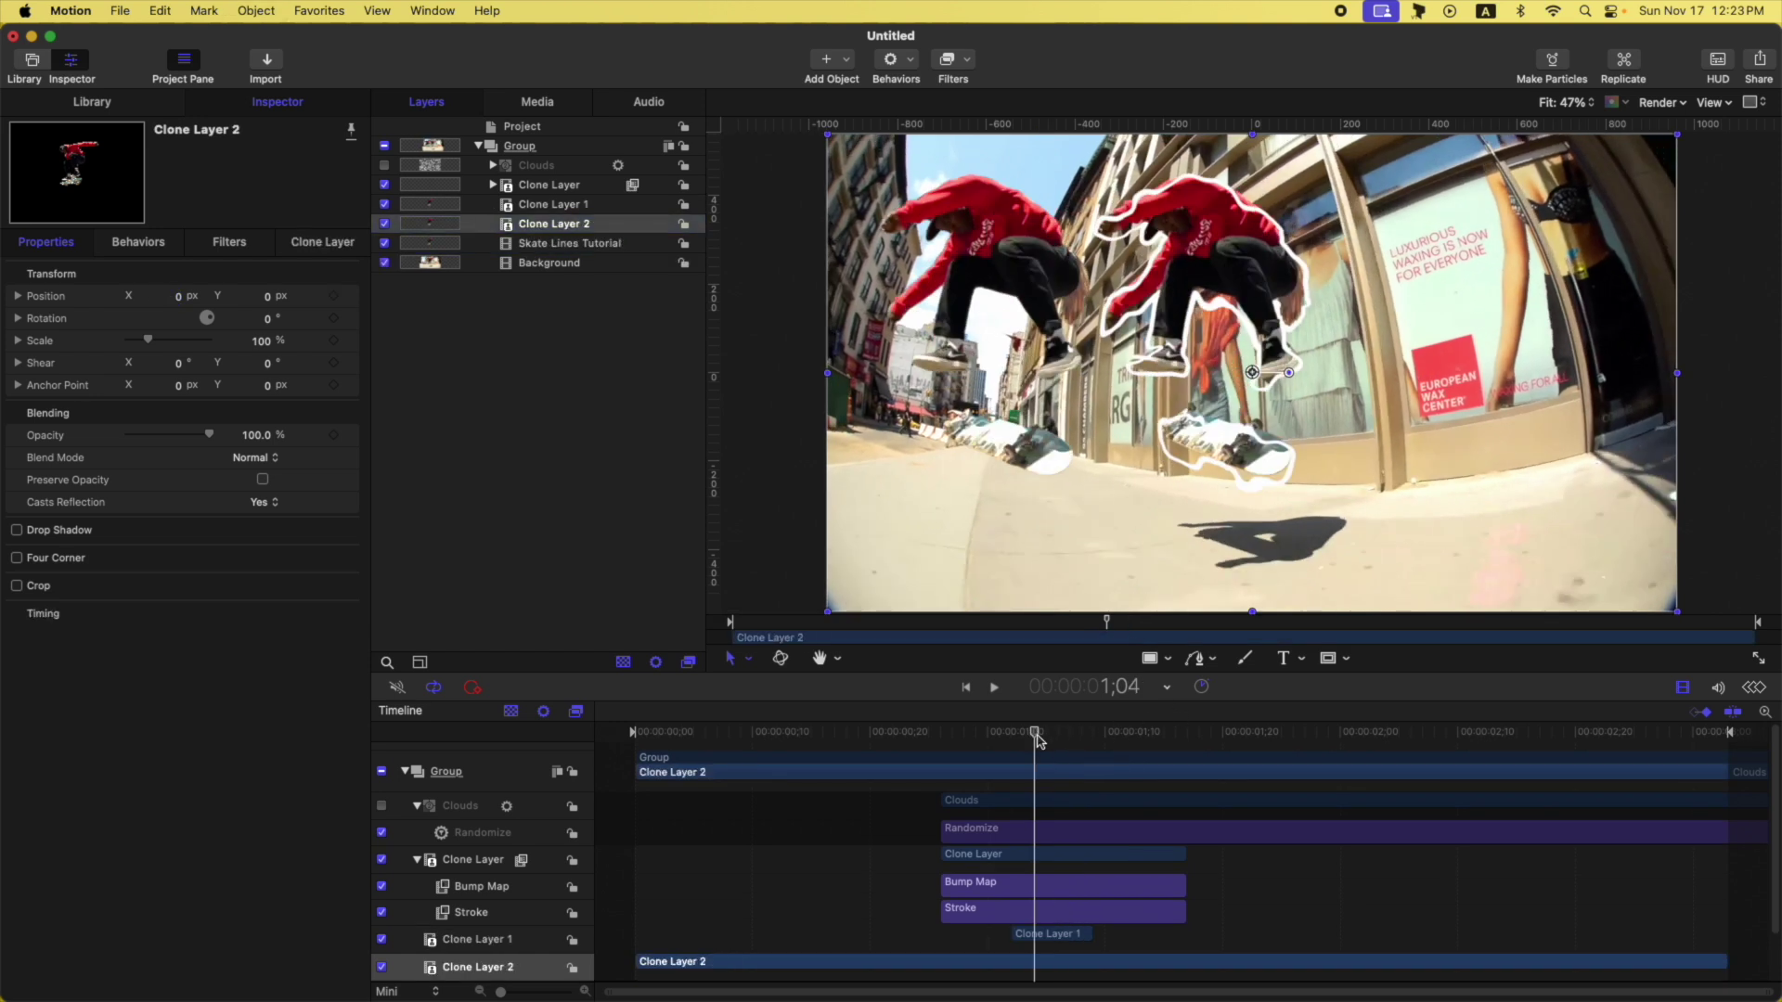
{"action": "key", "text": "i"}
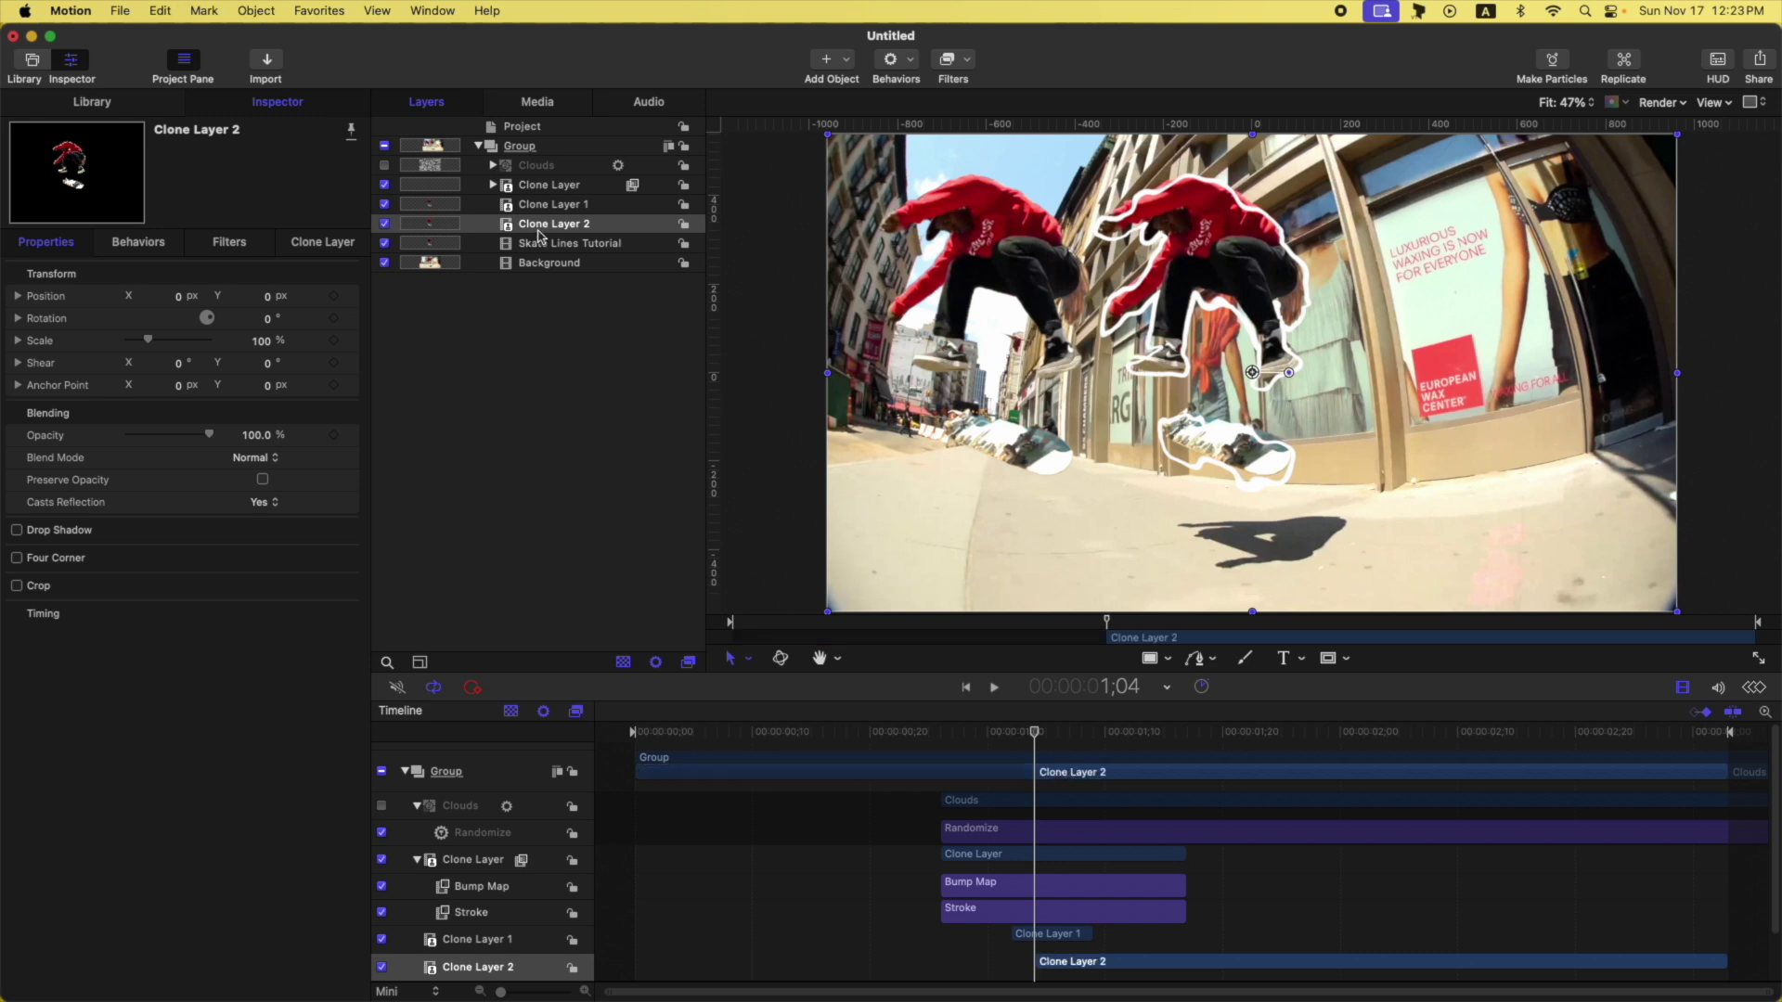
{"action": "left_click_drag", "start_coordinate": [1035, 734], "coordinate": [1116, 740]}
{"action": "key", "text": "o"}
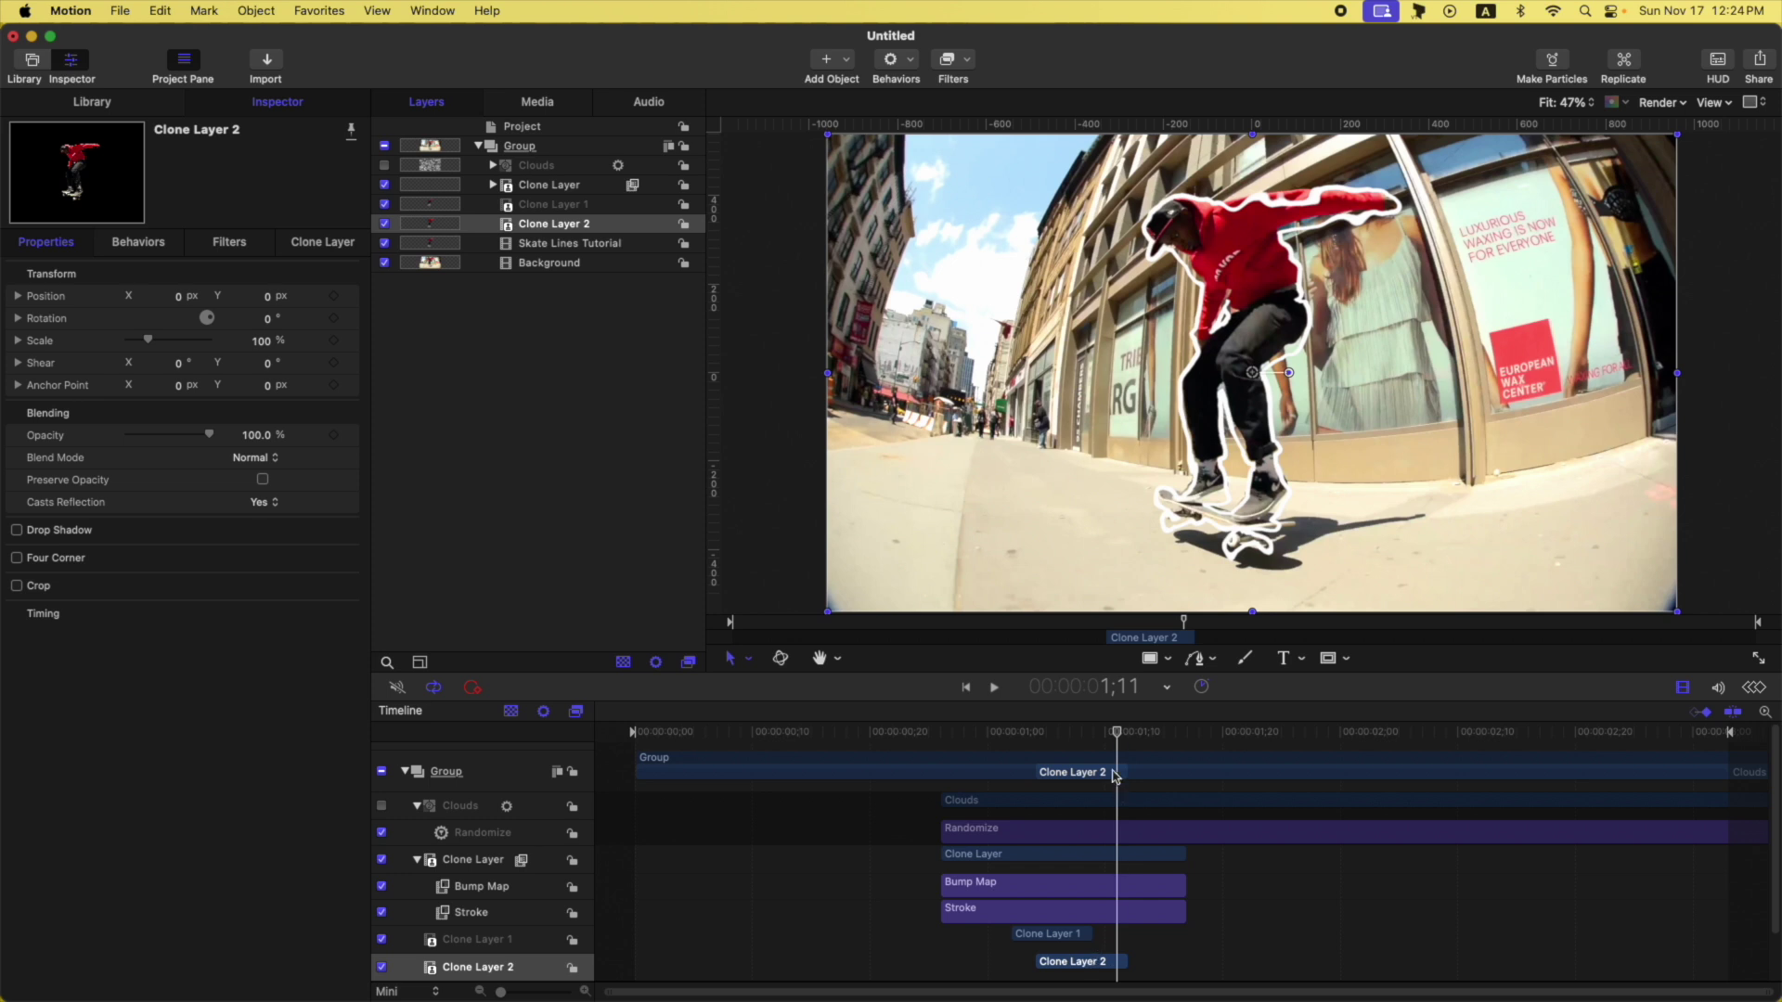
{"action": "left_click_drag", "start_coordinate": [1116, 737], "coordinate": [1082, 736]}
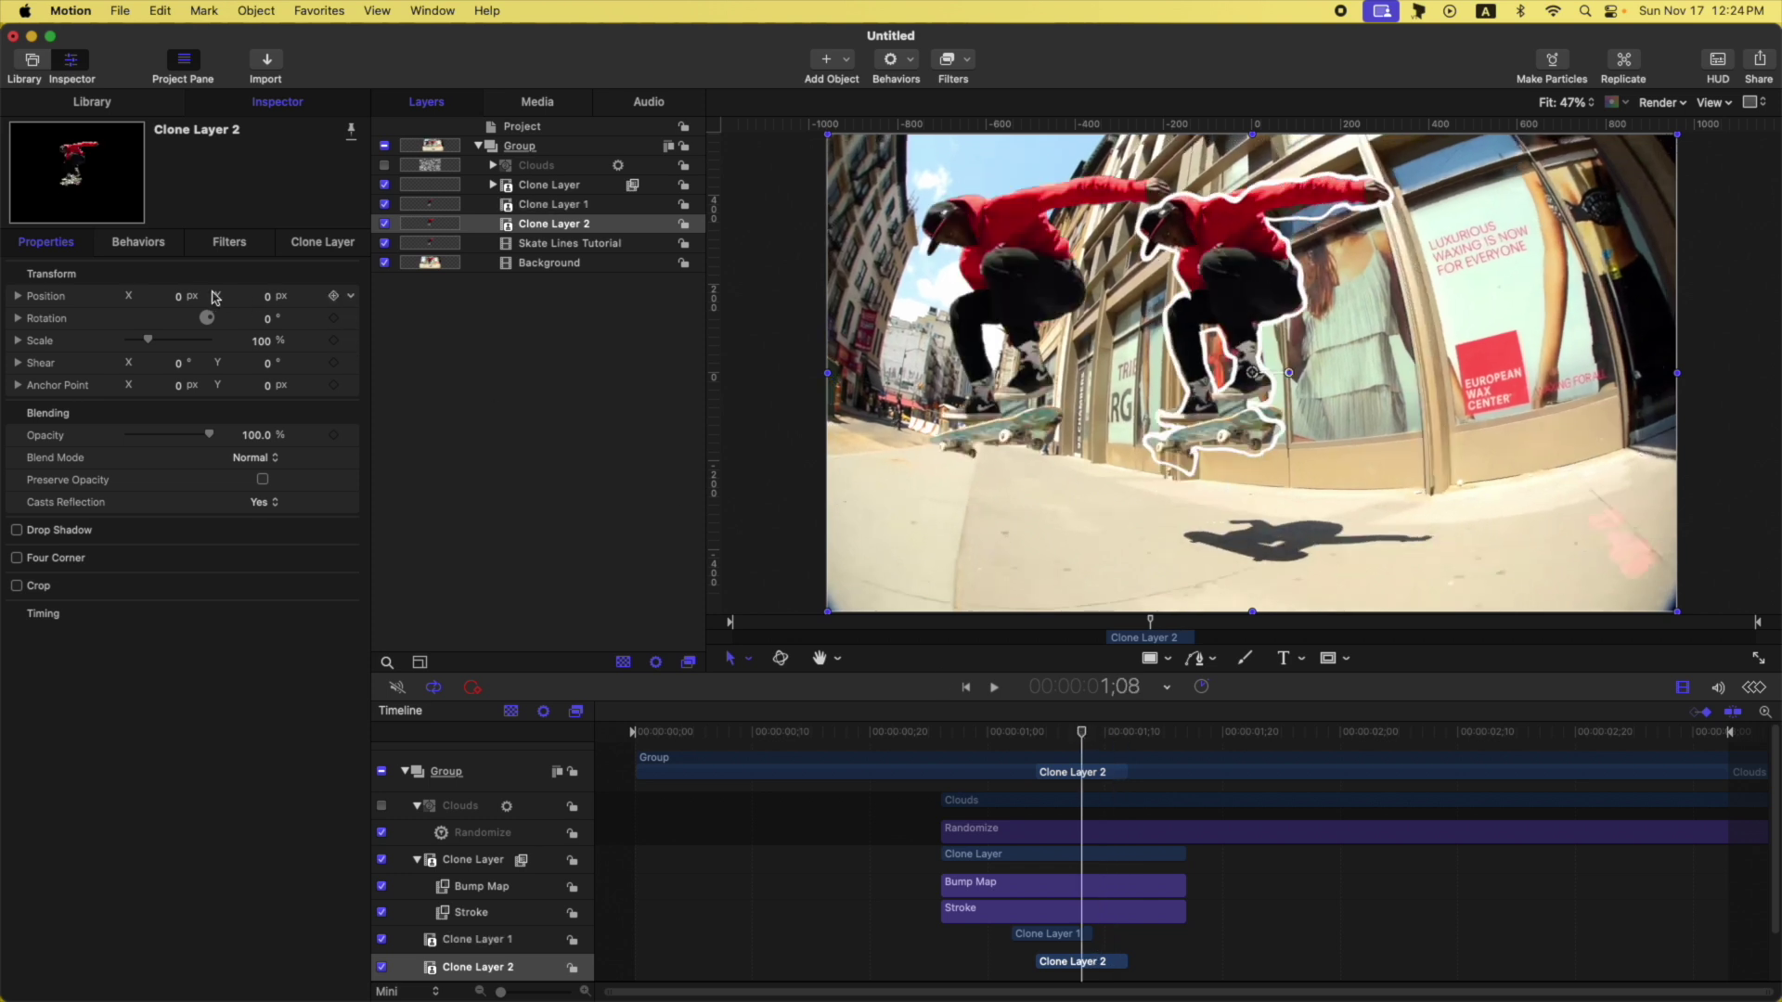
{"action": "left_click_drag", "start_coordinate": [176, 299], "coordinate": [181, 305]}
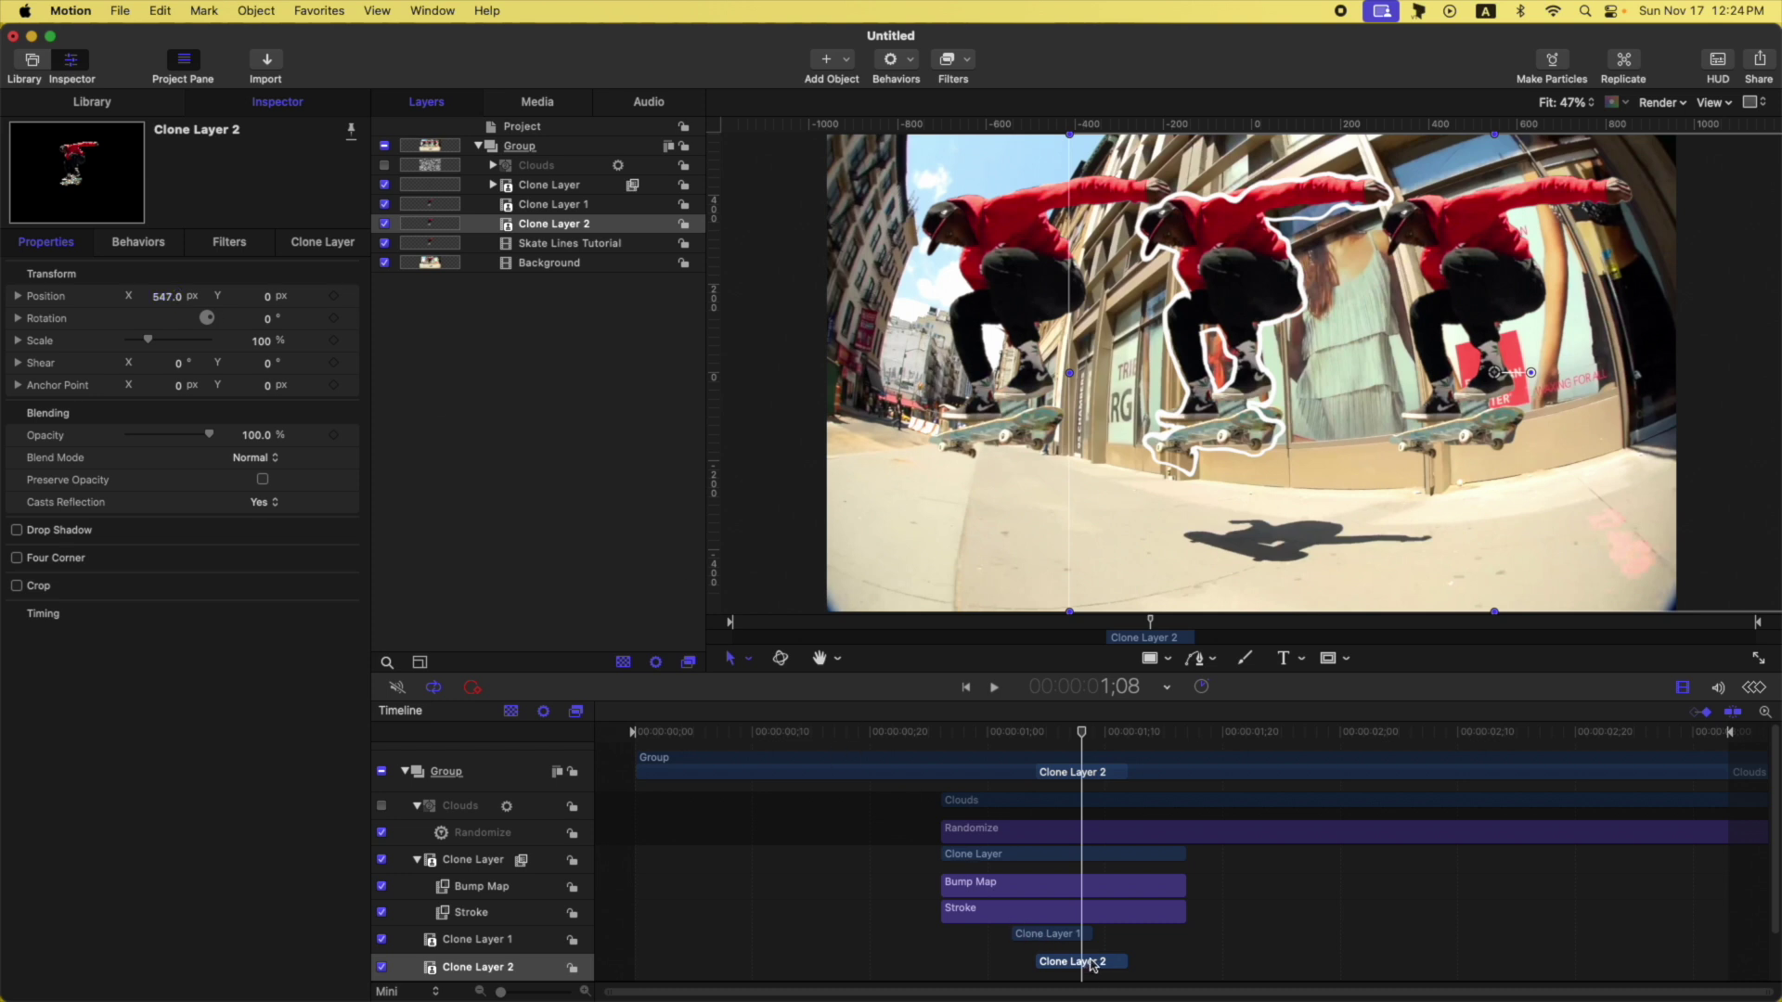
Slide Clone Layer 2 one frame earlier and Clone Layer 1 a few frames earlier in time.
{"action": "mouse_move", "coordinate": [1092, 966]}
{"action": "left_mouse_down"}
{"action": "mouse_move", "coordinate": [1062, 967]}
{"action": "mouse_move", "coordinate": [1068, 940]}
{"action": "left_mouse_up"}
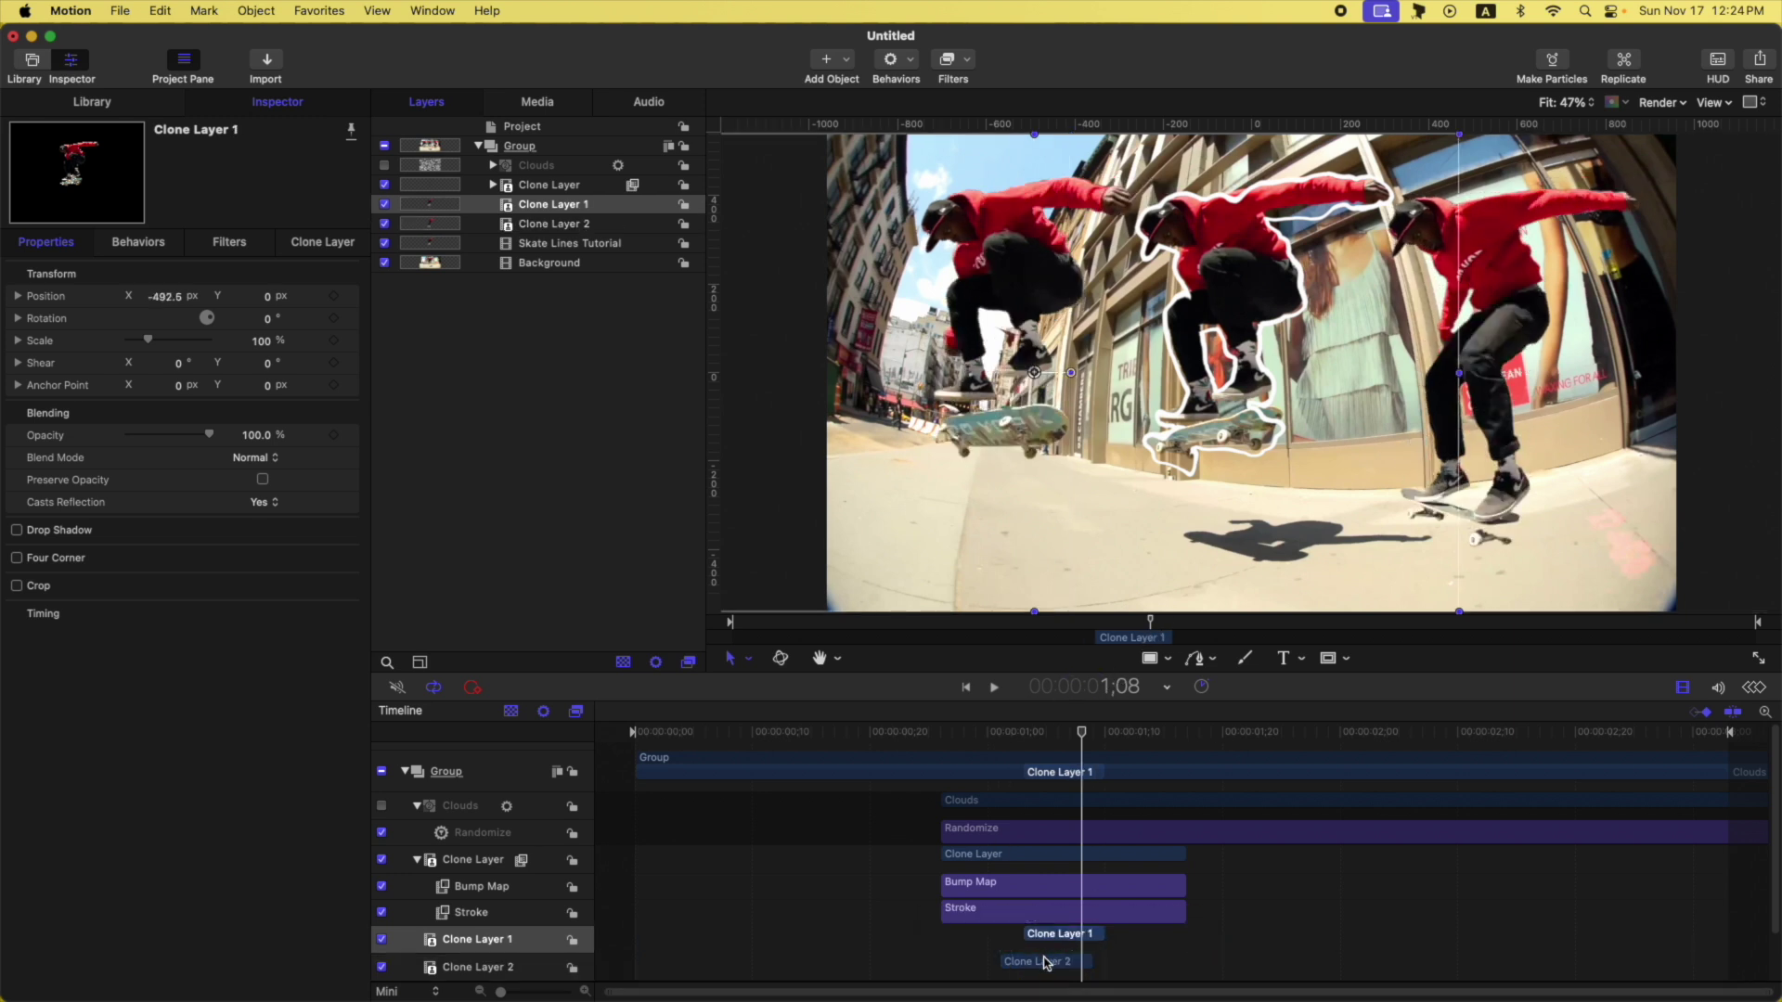
{"action": "mouse_move", "coordinate": [1046, 964]}
{"action": "left_mouse_down"}
{"action": "mouse_move", "coordinate": [1052, 937]}
{"action": "mouse_move", "coordinate": [1020, 939]}
{"action": "left_mouse_up"}
{"action": "left_click_drag", "start_coordinate": [985, 738], "coordinate": [998, 738]}
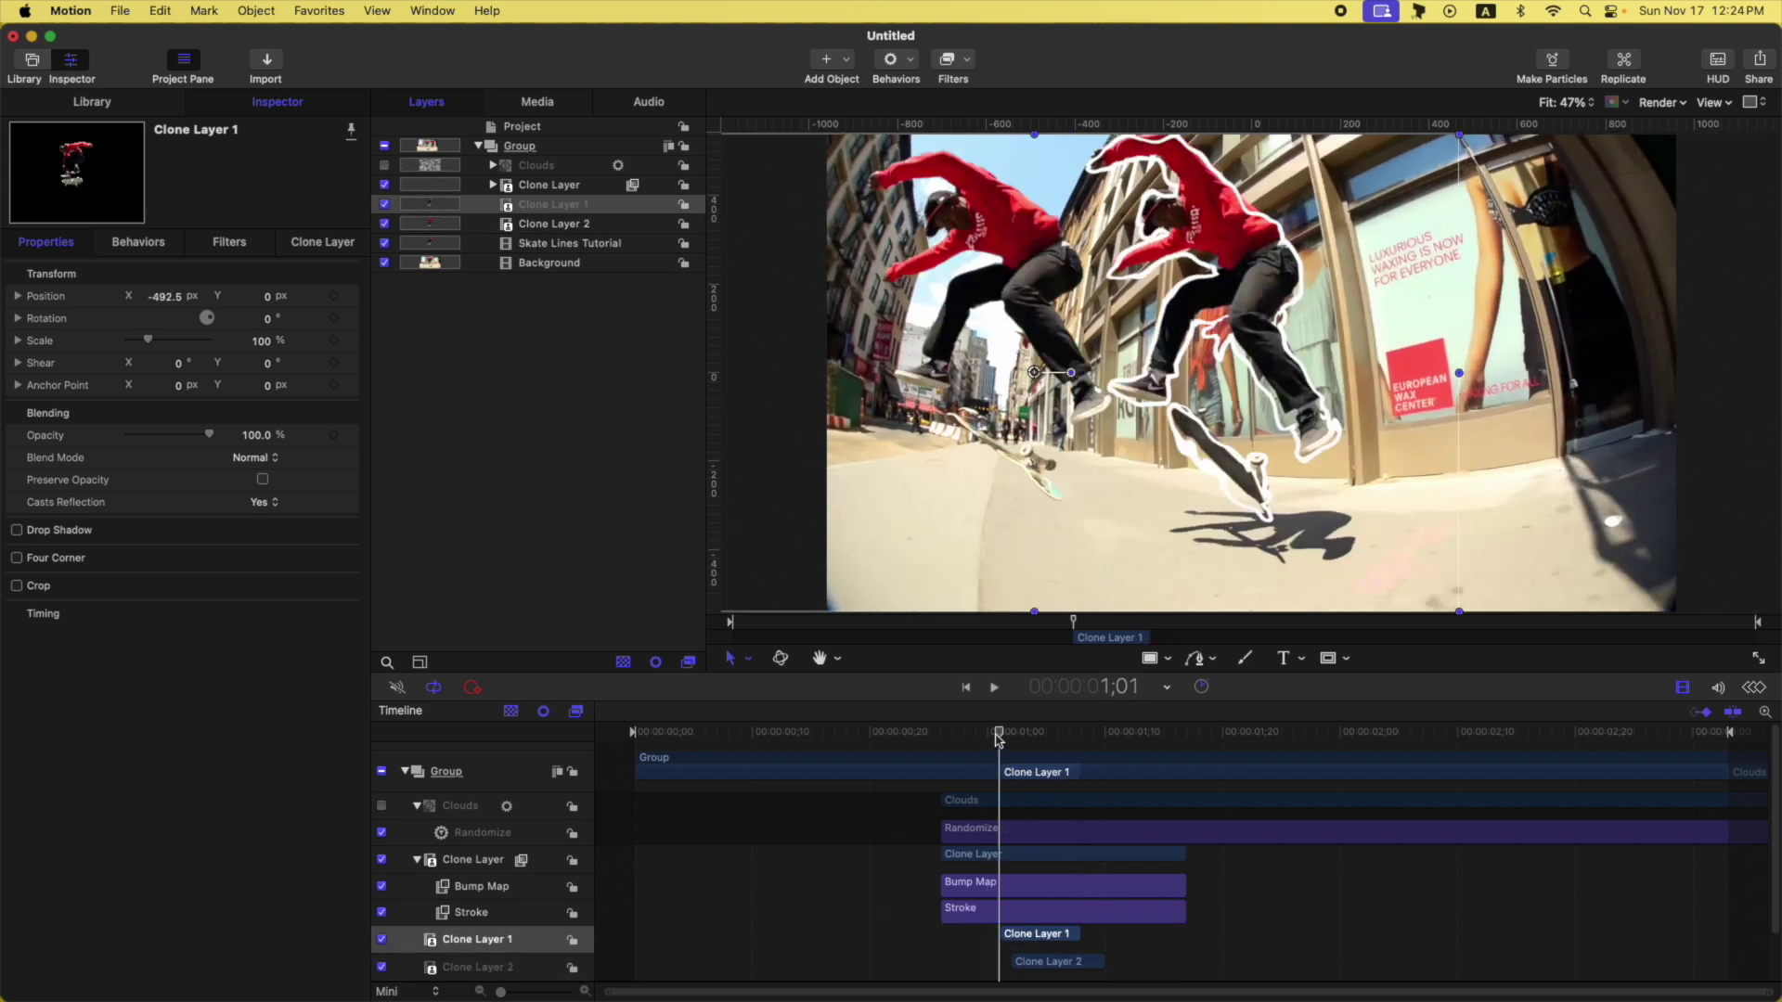
{"action": "left_click_drag", "start_coordinate": [1019, 939], "coordinate": [1059, 967]}
{"action": "left_click_drag", "start_coordinate": [1000, 737], "coordinate": [1058, 740]}
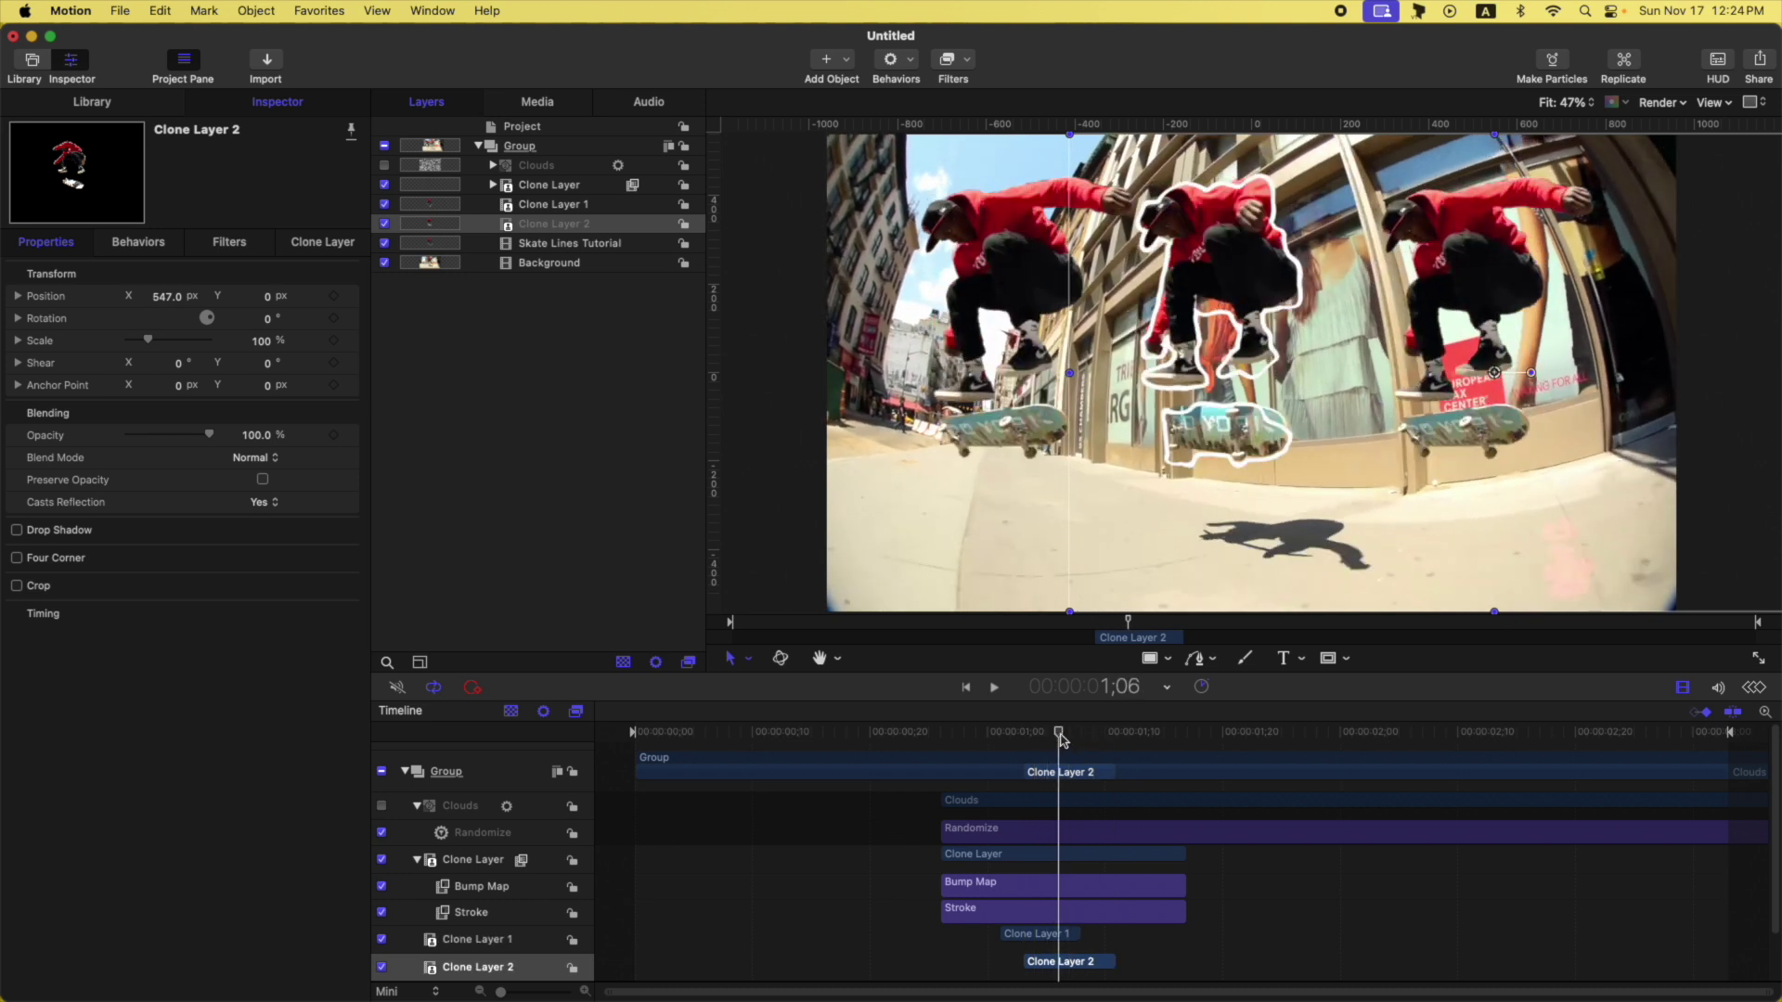
{"action": "left_click", "coordinate": [557, 205]}
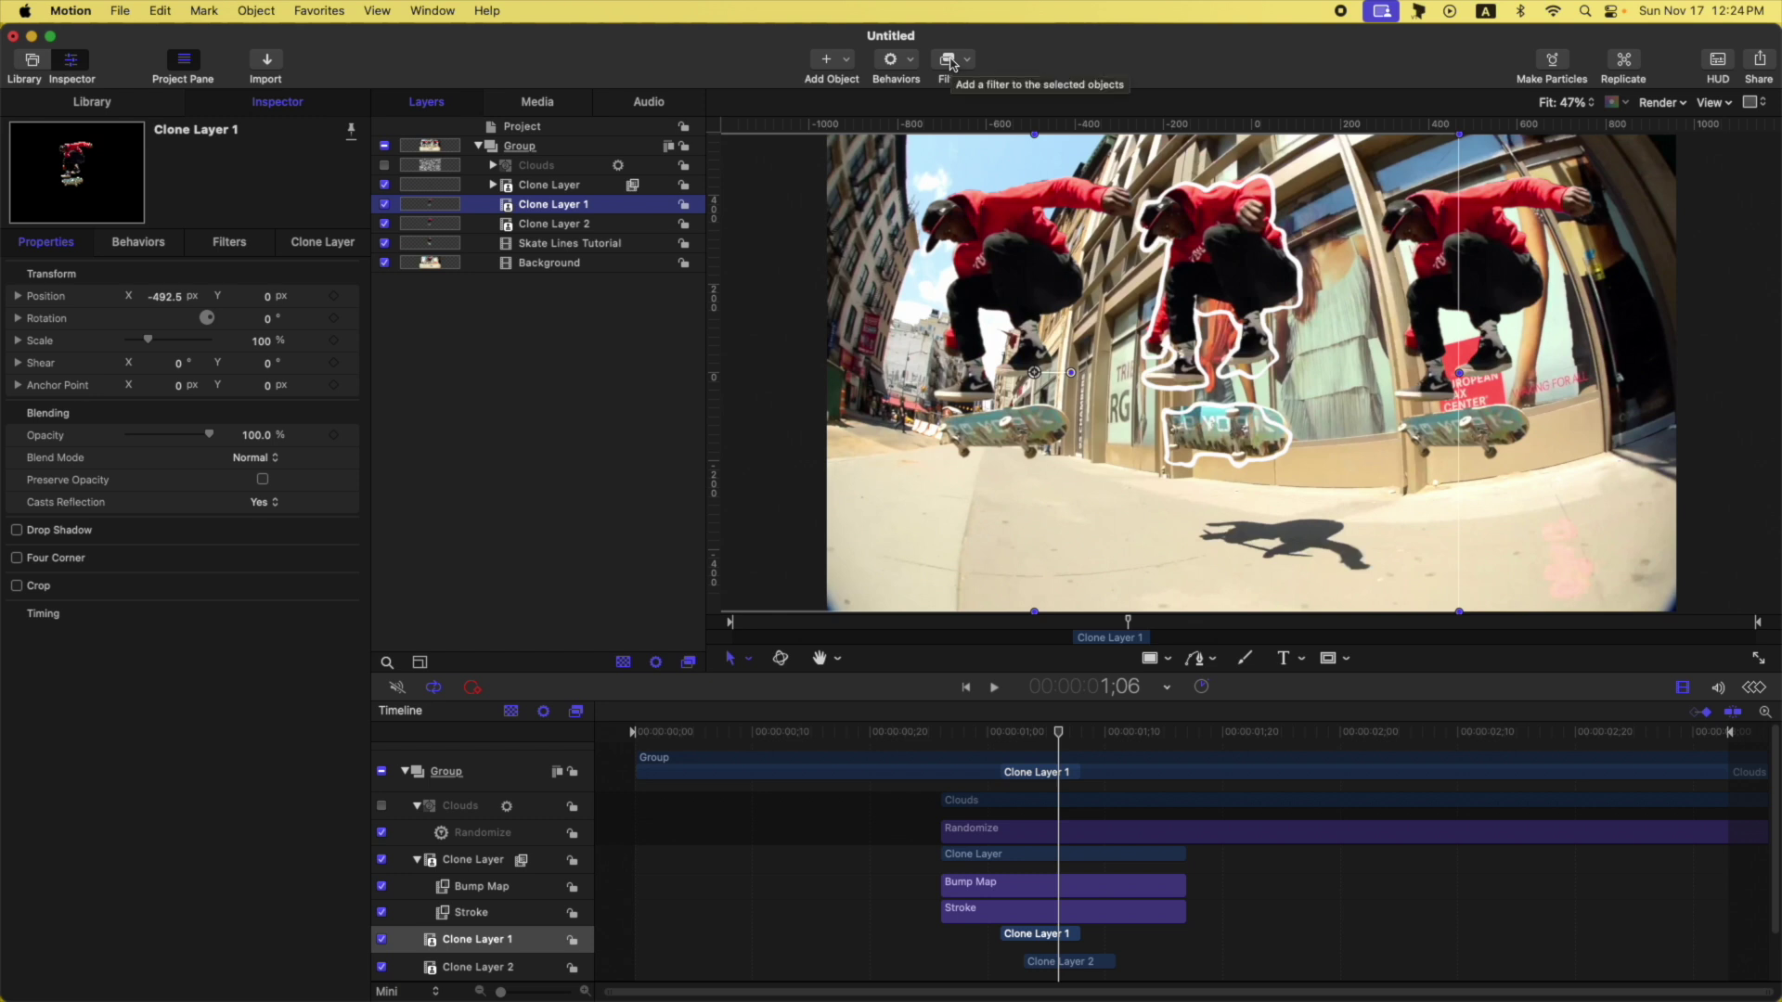
{"action": "left_click", "coordinate": [952, 63]}
Add a Tint filter to Clone Layer 1 and tint it orange.
{"action": "mouse_move", "coordinate": [1022, 152]}
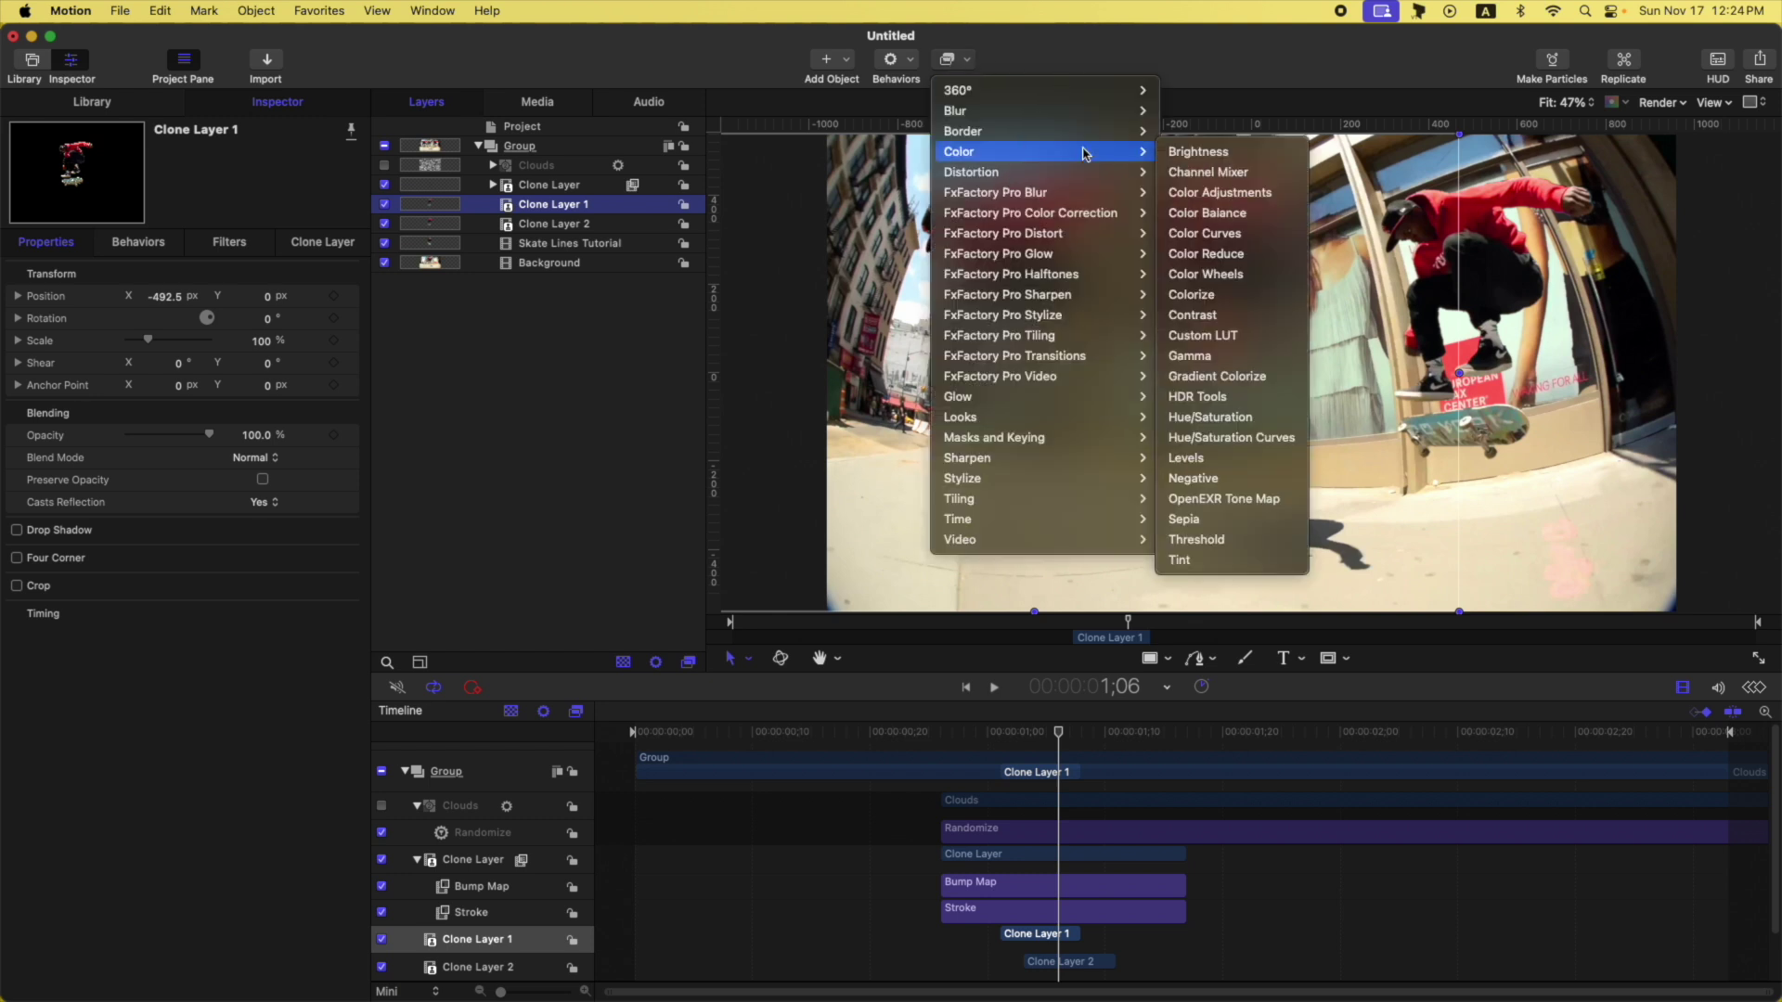
{"action": "left_click", "coordinate": [1174, 561]}
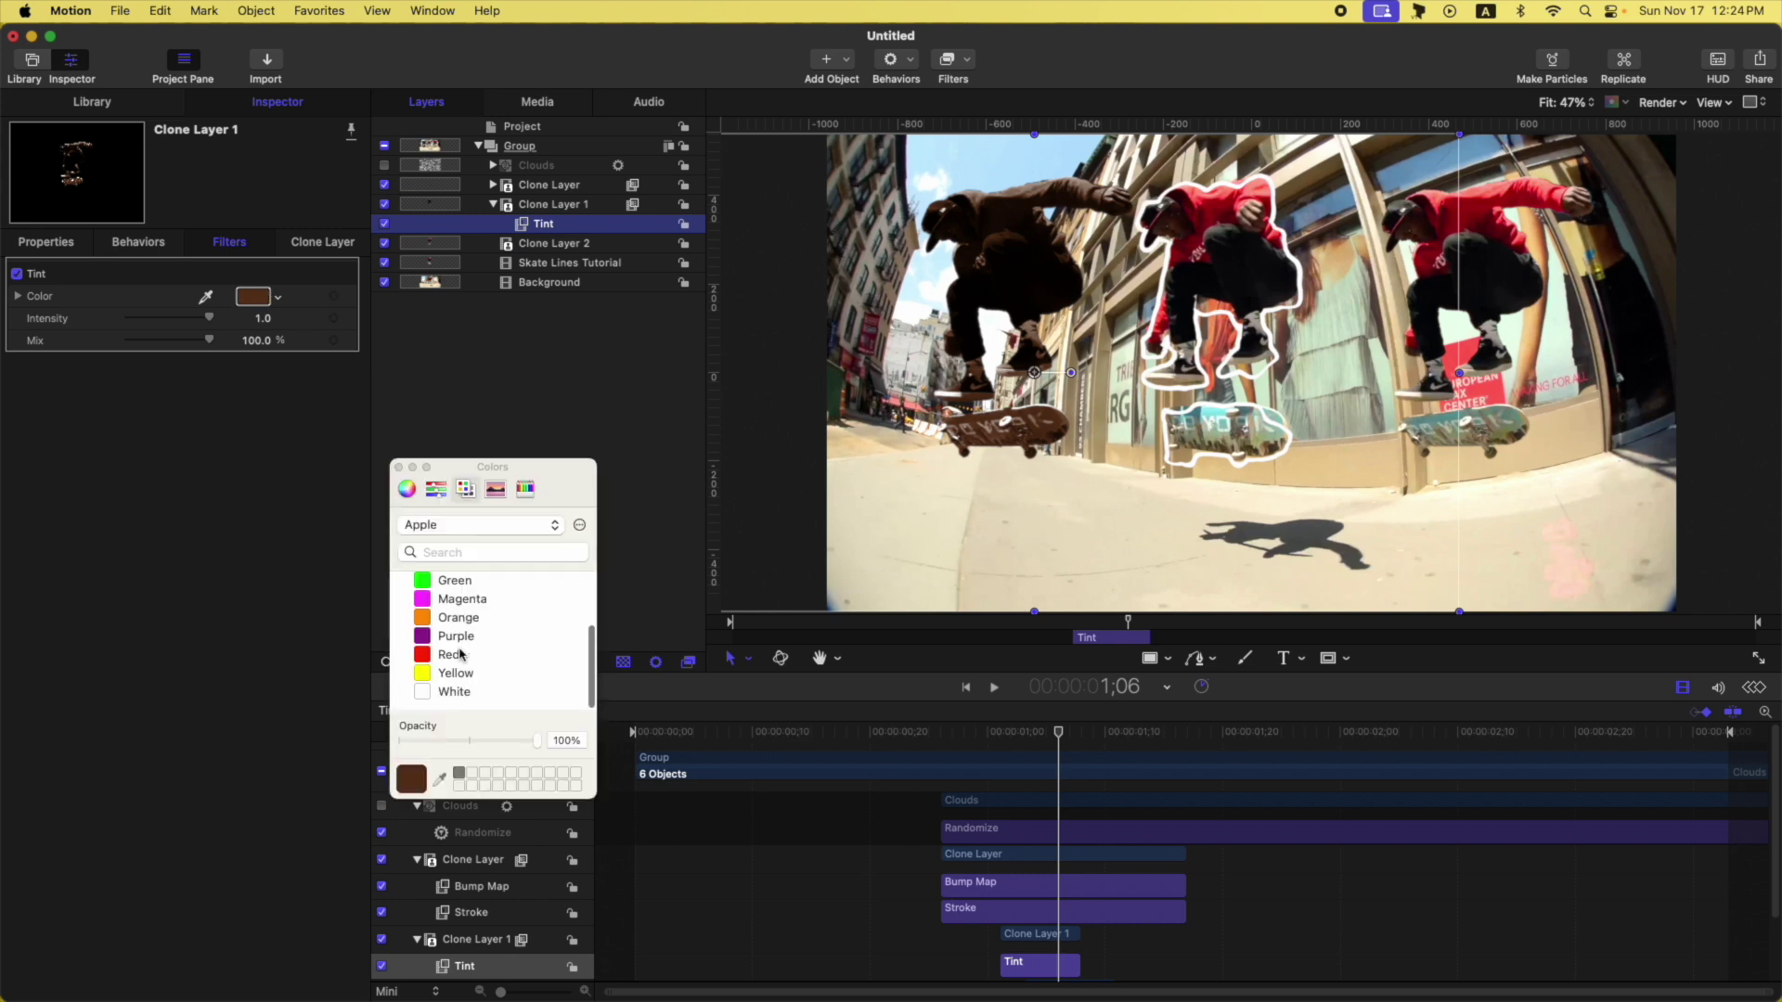
{"action": "left_click", "coordinate": [469, 619]}
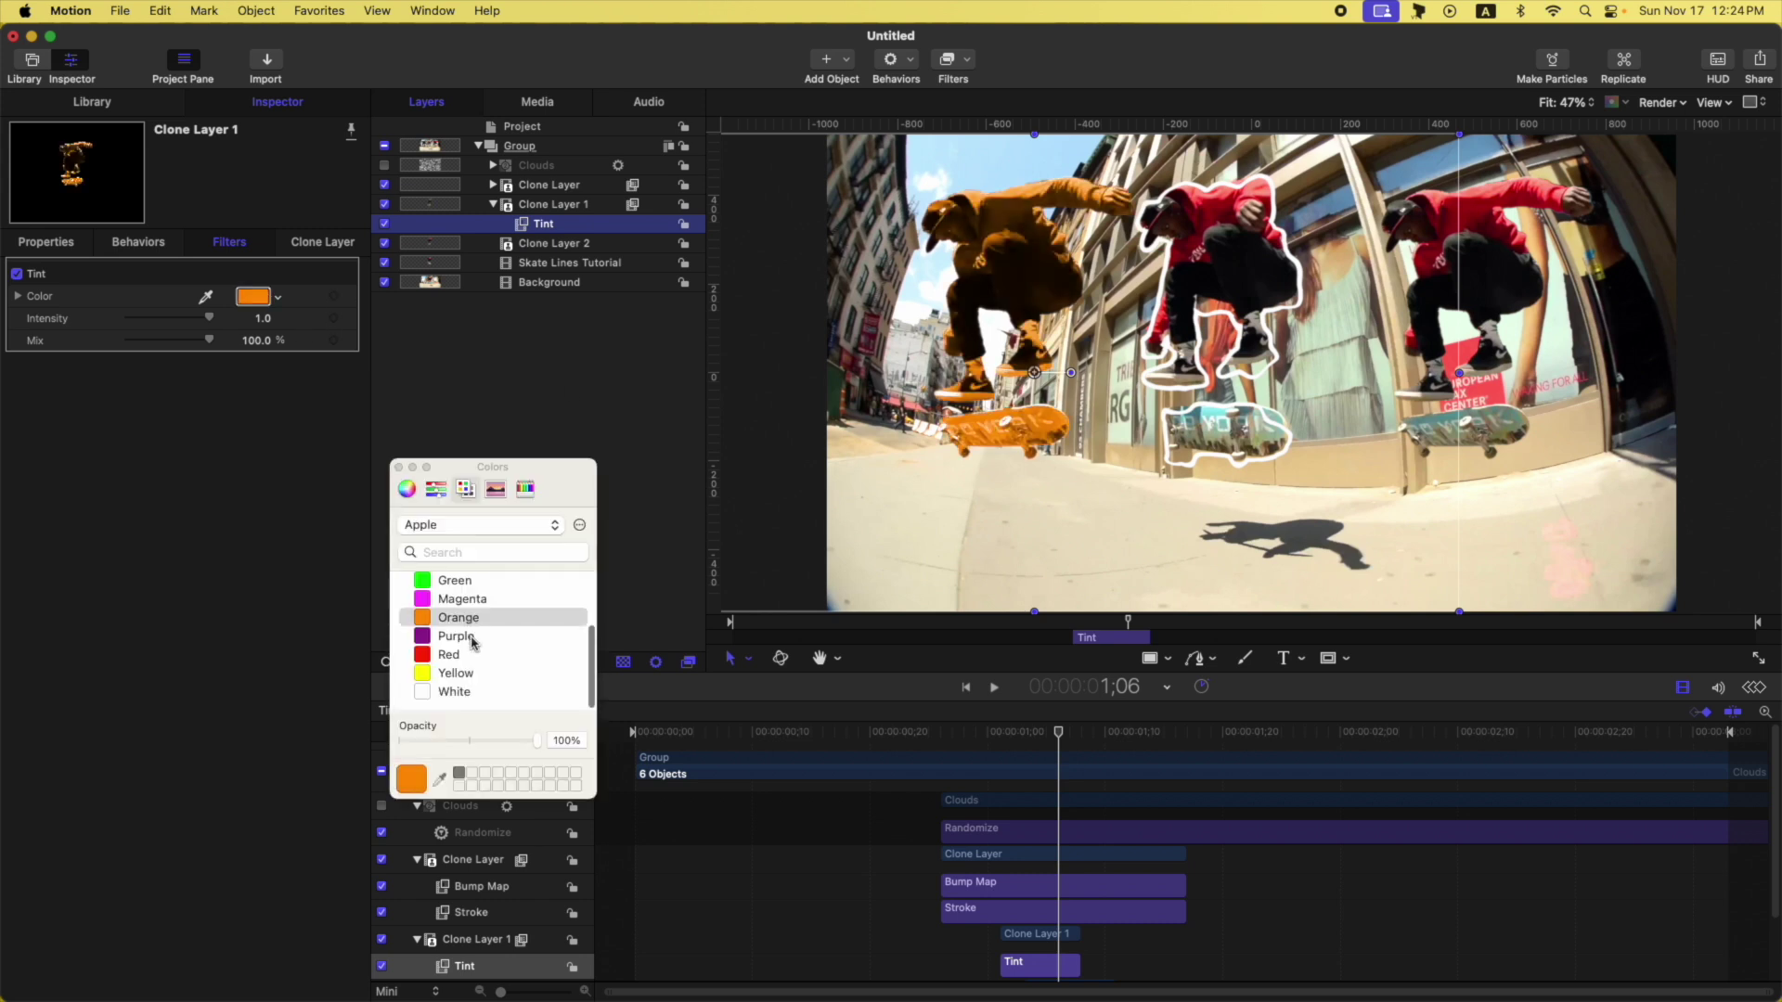
{"action": "left_click", "coordinate": [399, 467]}
{"action": "left_click", "coordinate": [578, 244]}
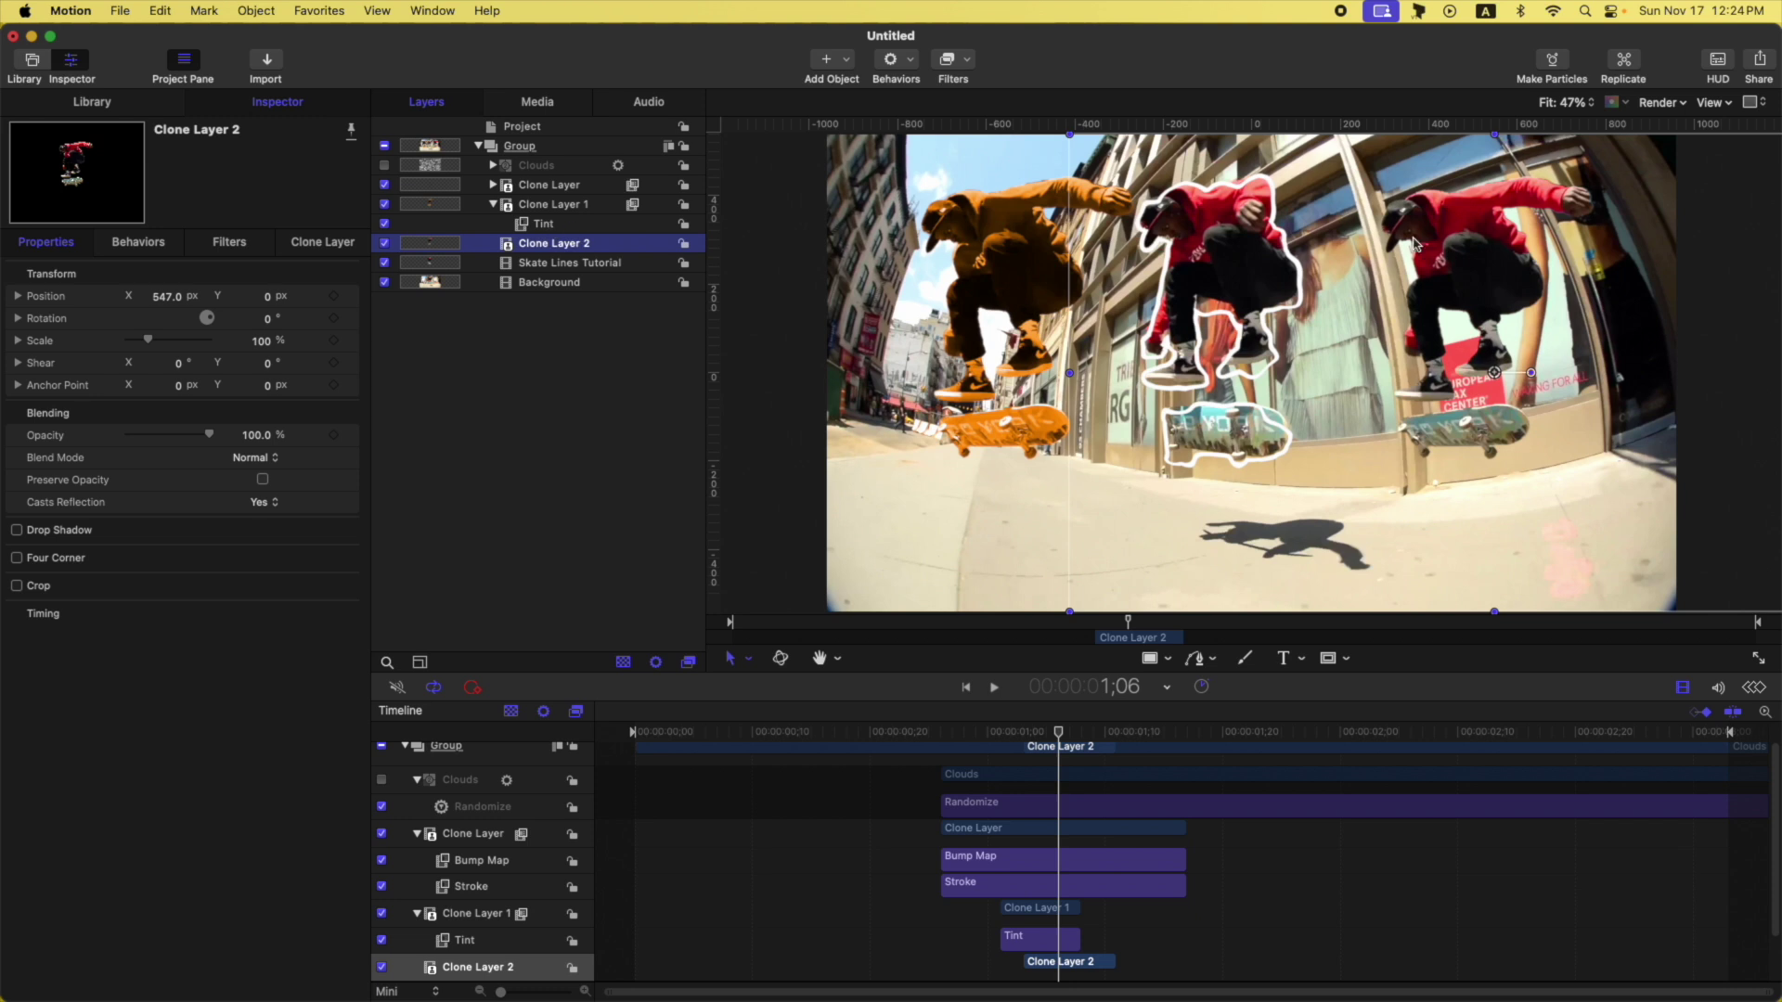
{"action": "left_click", "coordinate": [543, 227]}
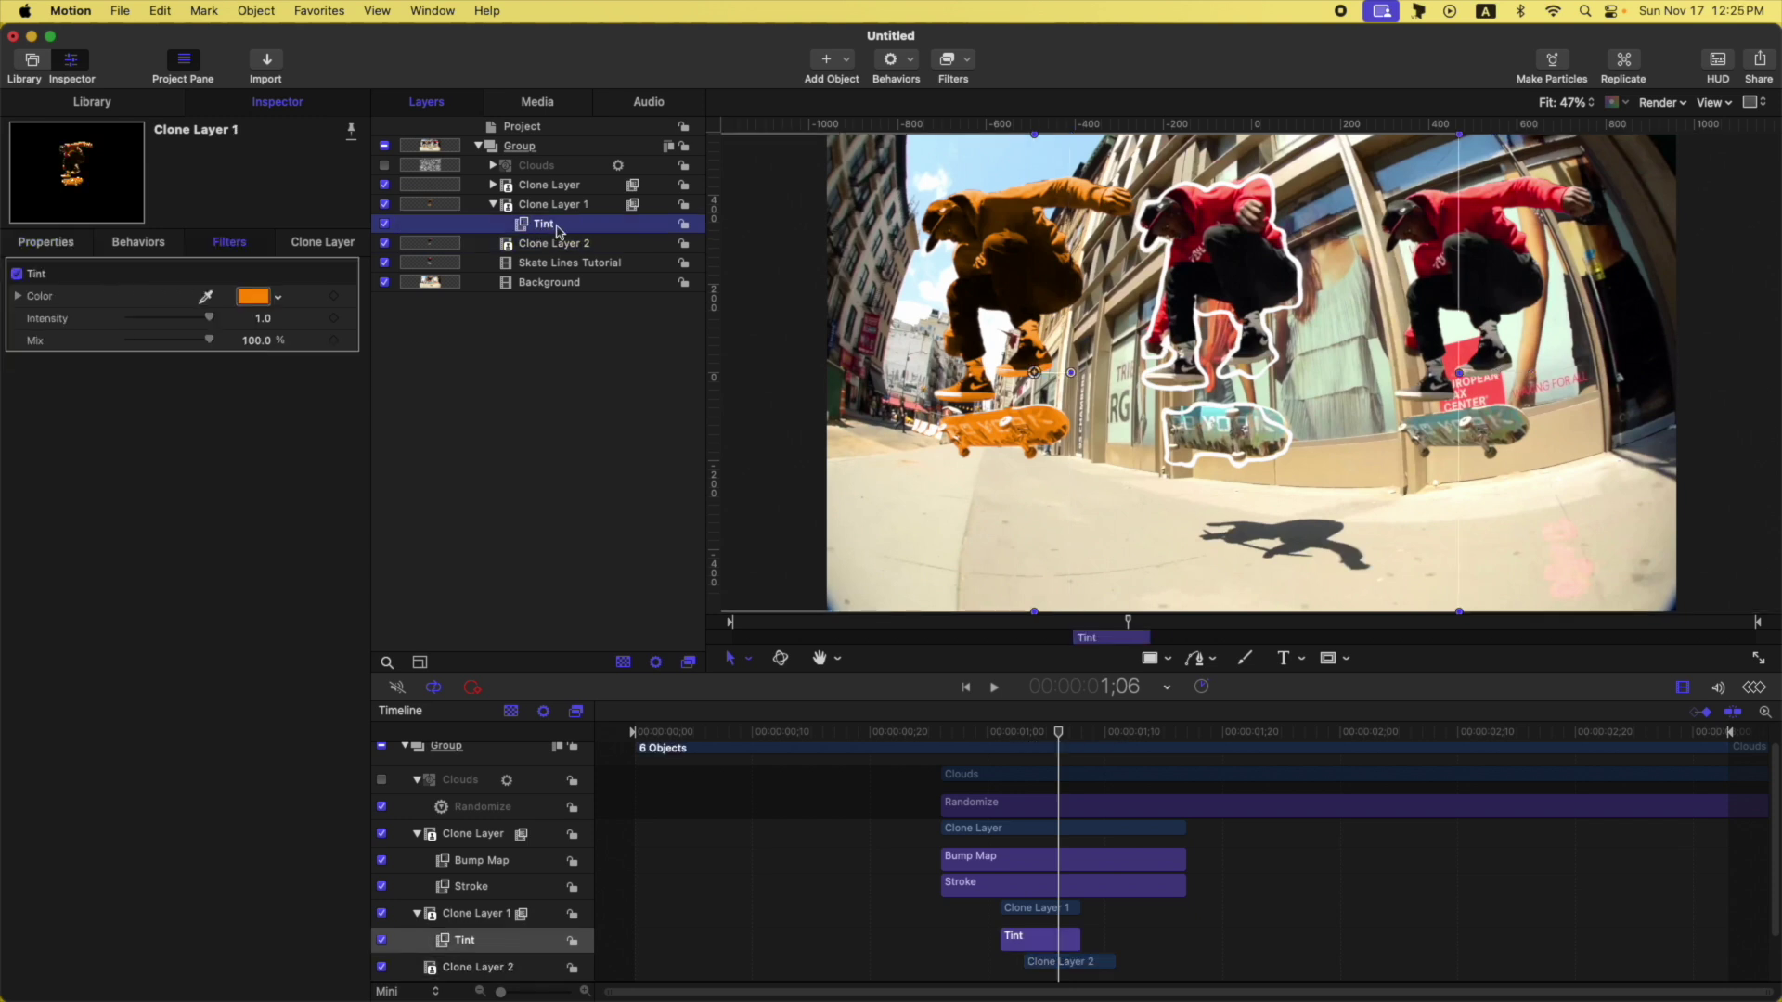
Add a red Tint filter to Clone Layer 2 and close the Colors window.
{"action": "left_click", "coordinate": [555, 244]}
{"action": "left_click", "coordinate": [940, 62]}
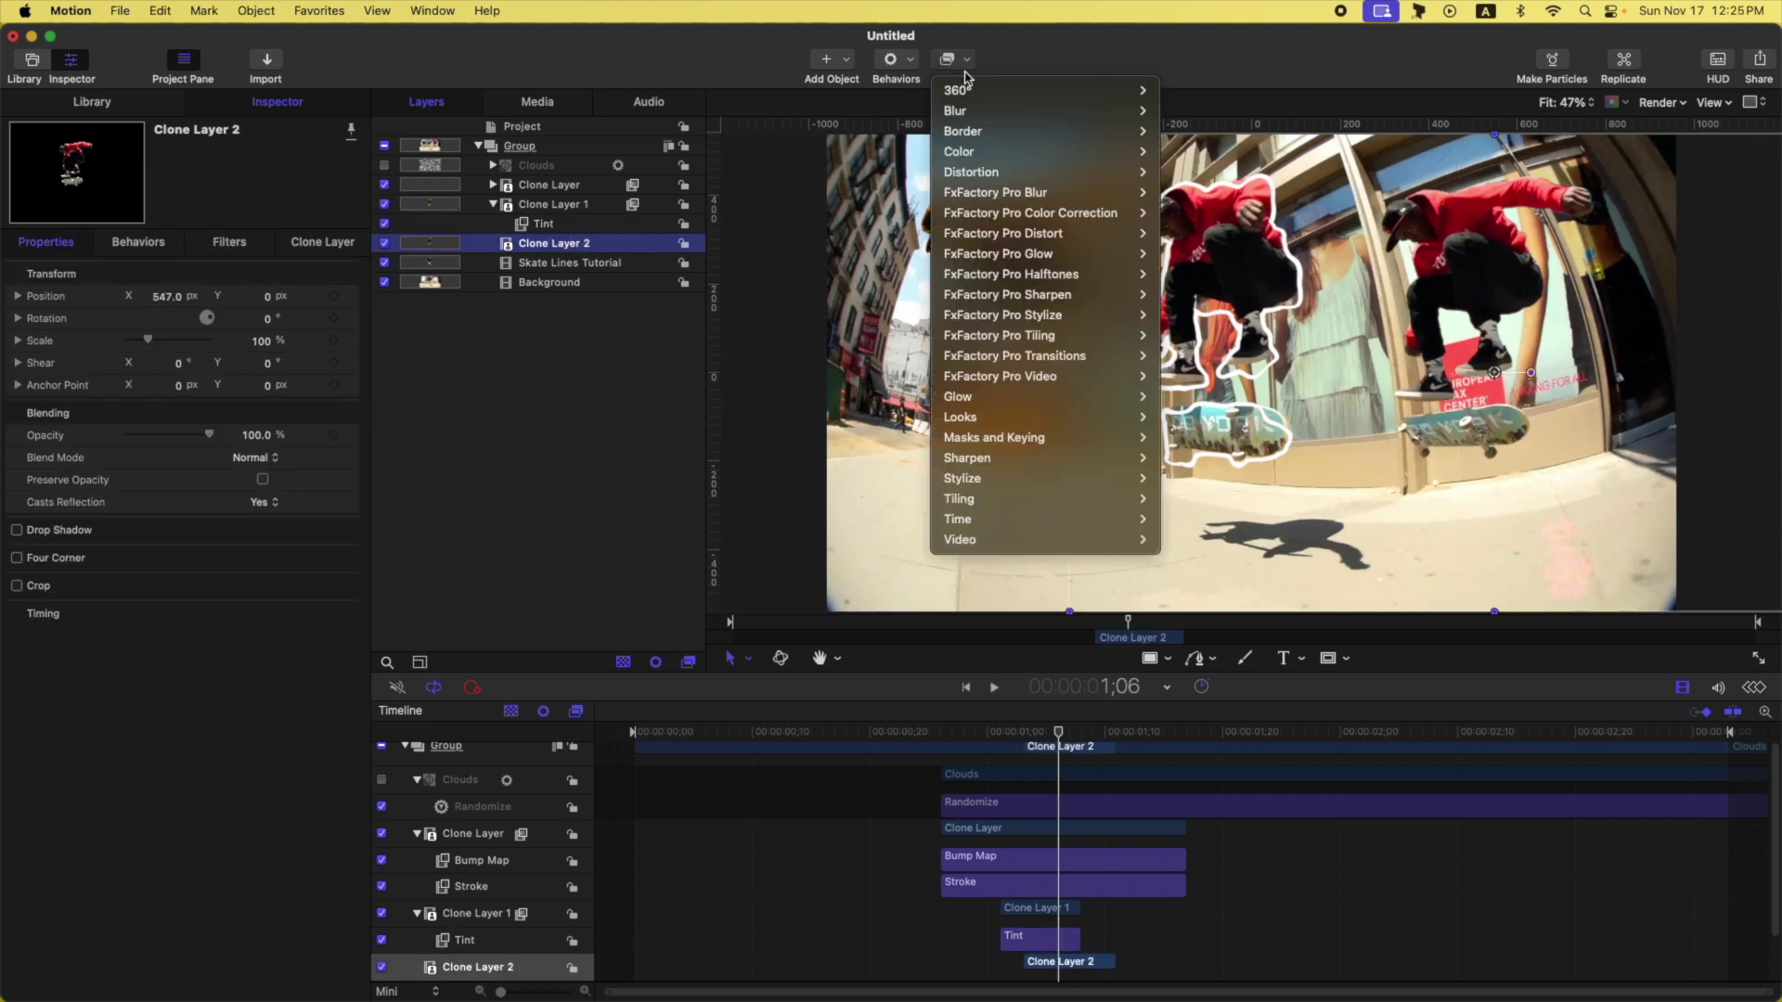
{"action": "mouse_move", "coordinate": [1052, 156]}
{"action": "left_click", "coordinate": [1202, 568]}
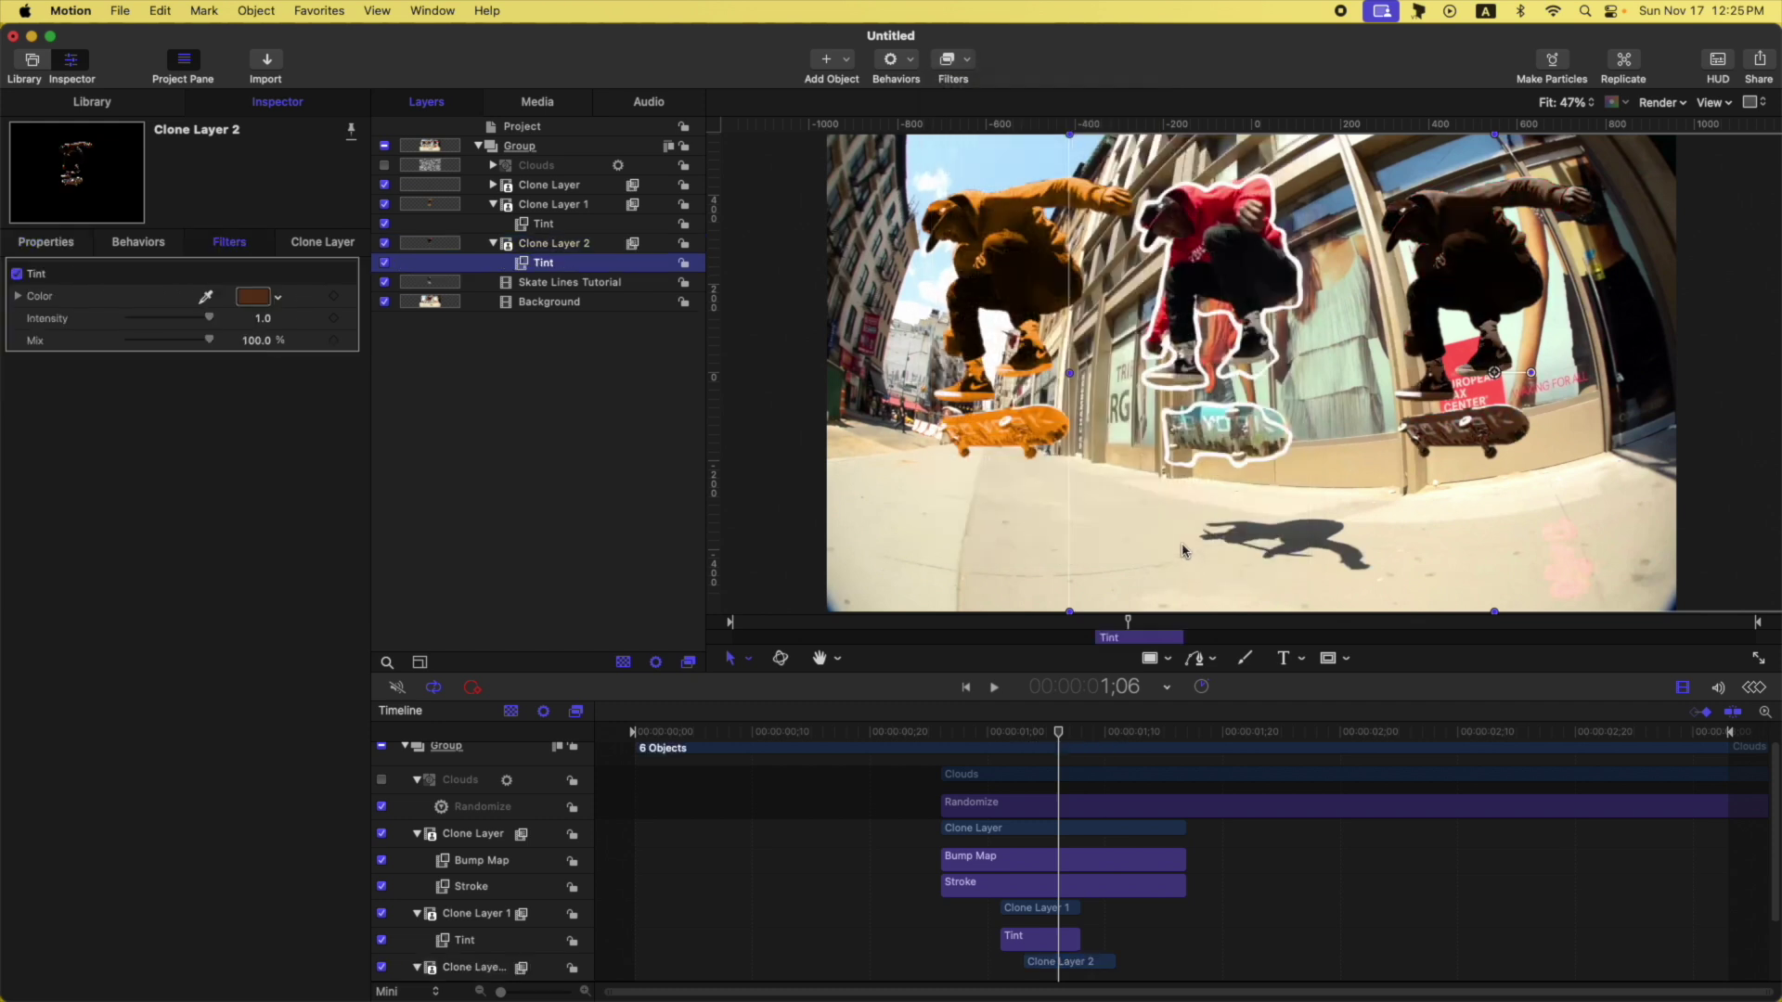
{"action": "left_click", "coordinate": [252, 296]}
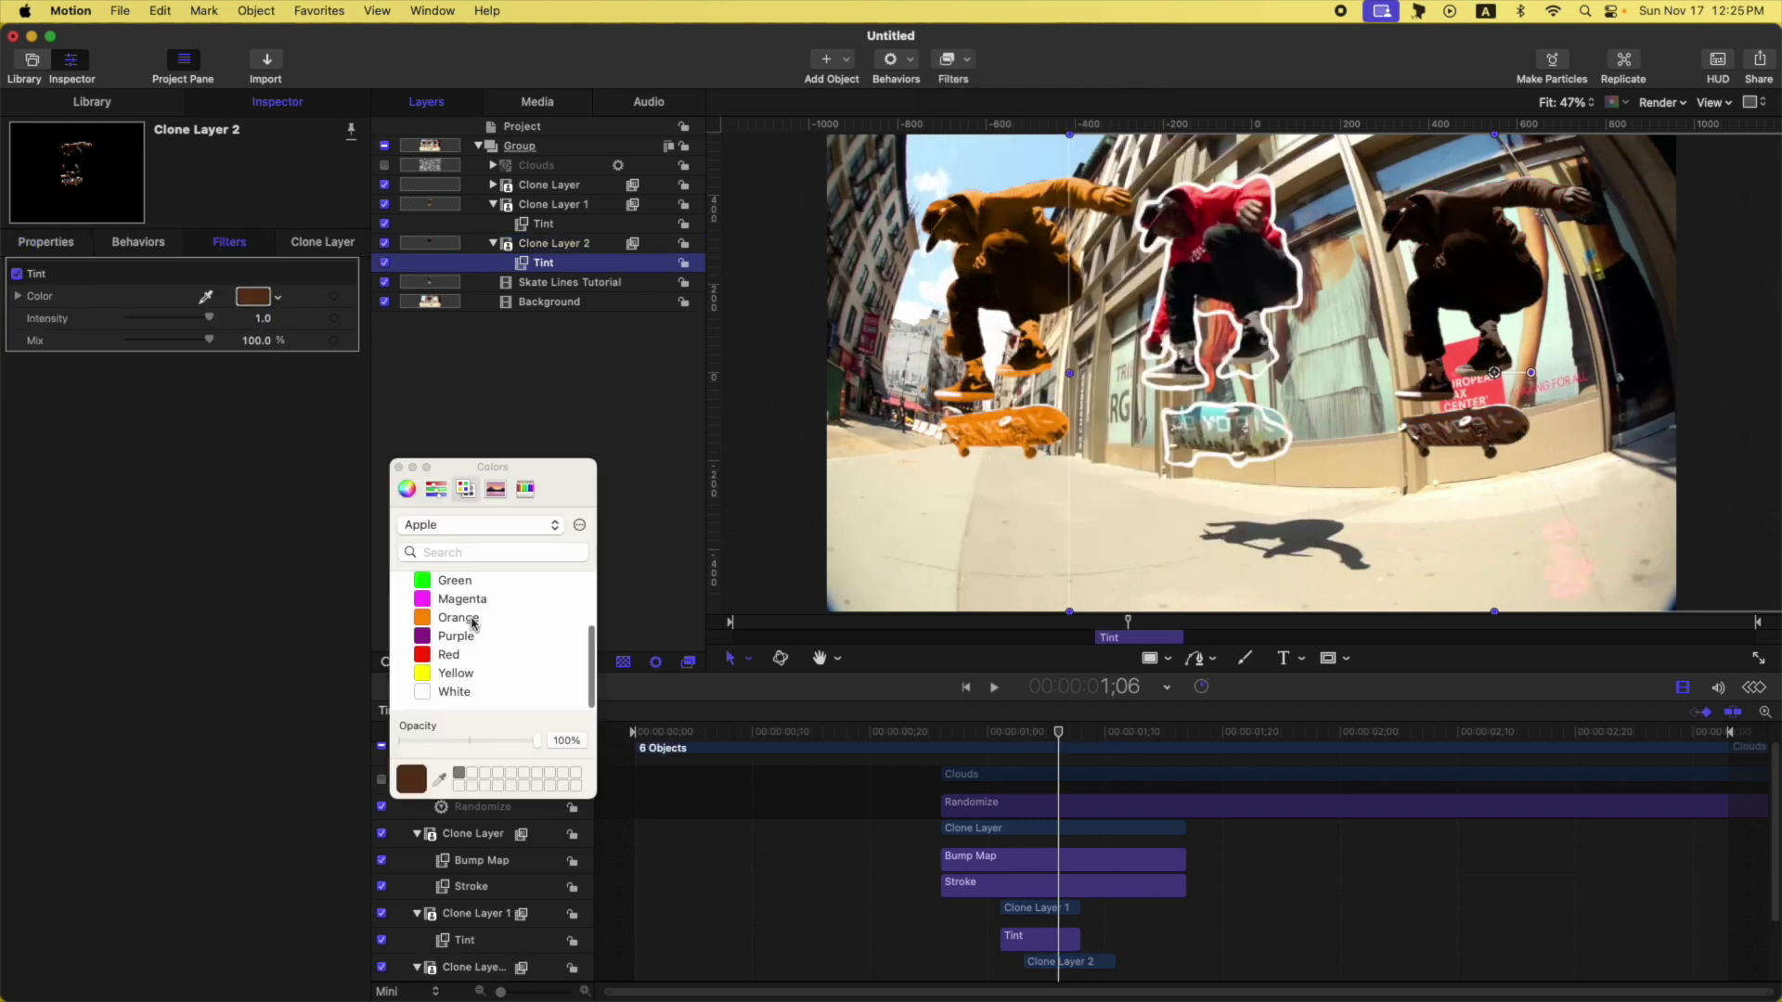
{"action": "left_click", "coordinate": [466, 654]}
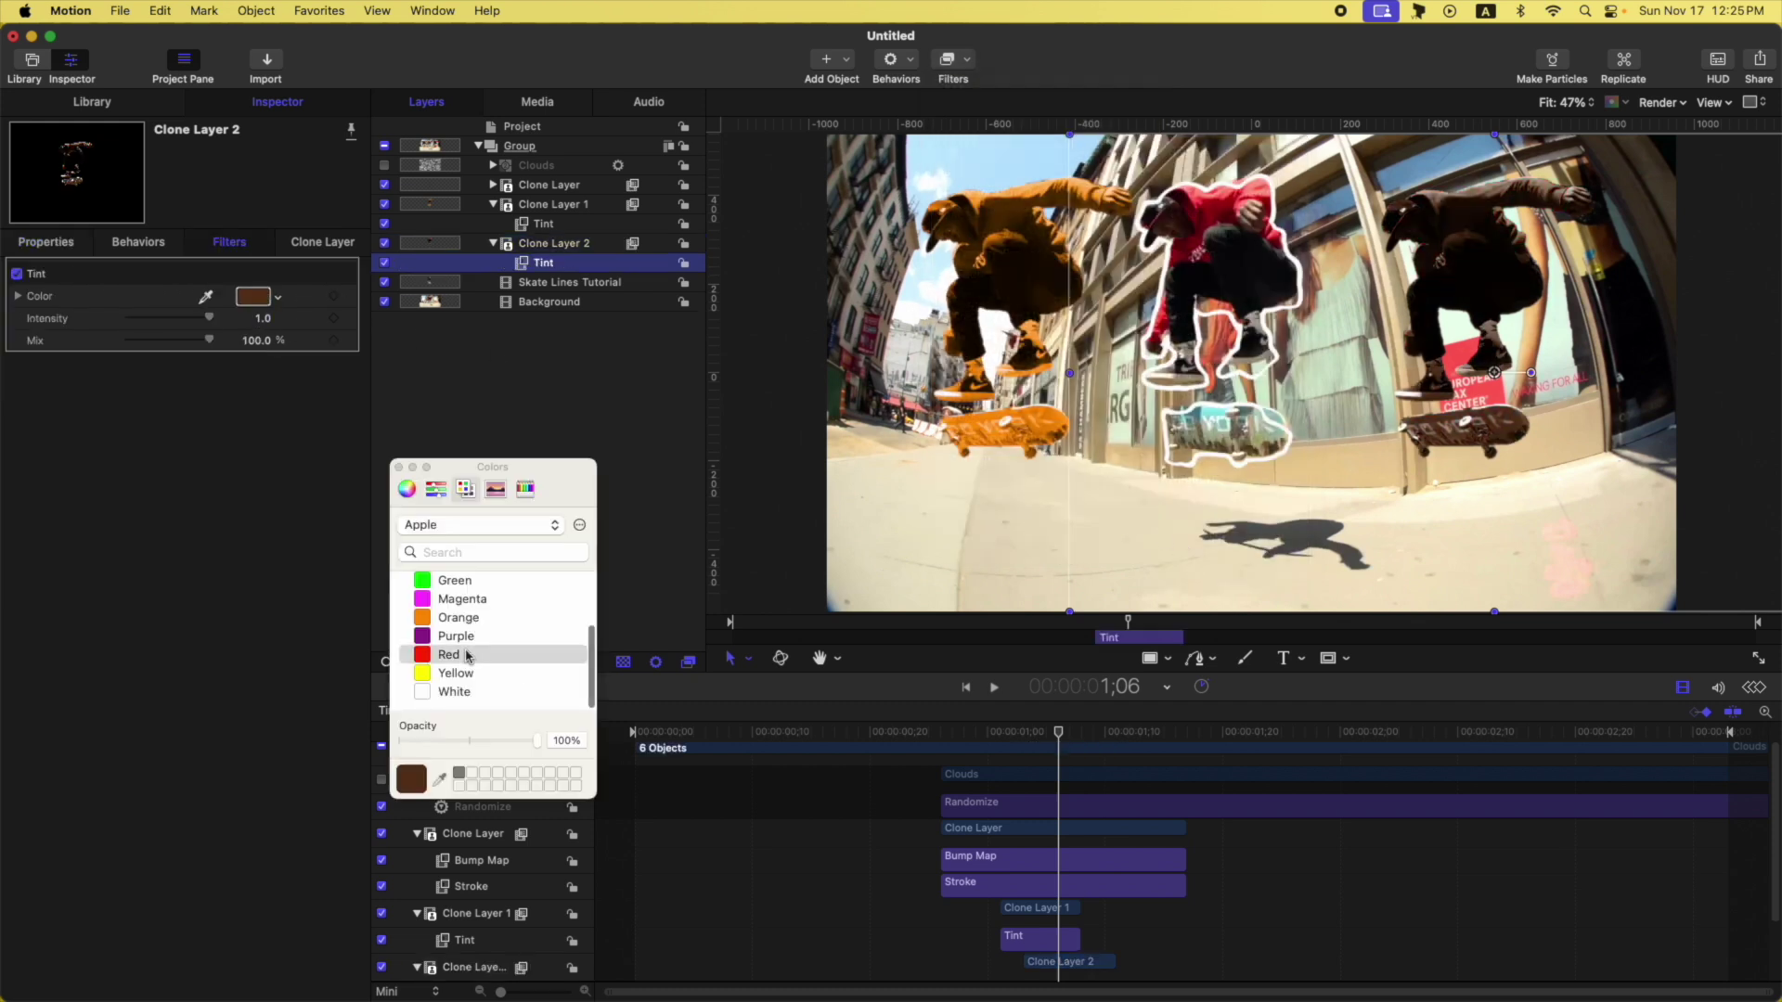
{"action": "left_click", "coordinate": [399, 467]}
{"action": "left_click_drag", "start_coordinate": [932, 734], "coordinate": [1030, 725]}
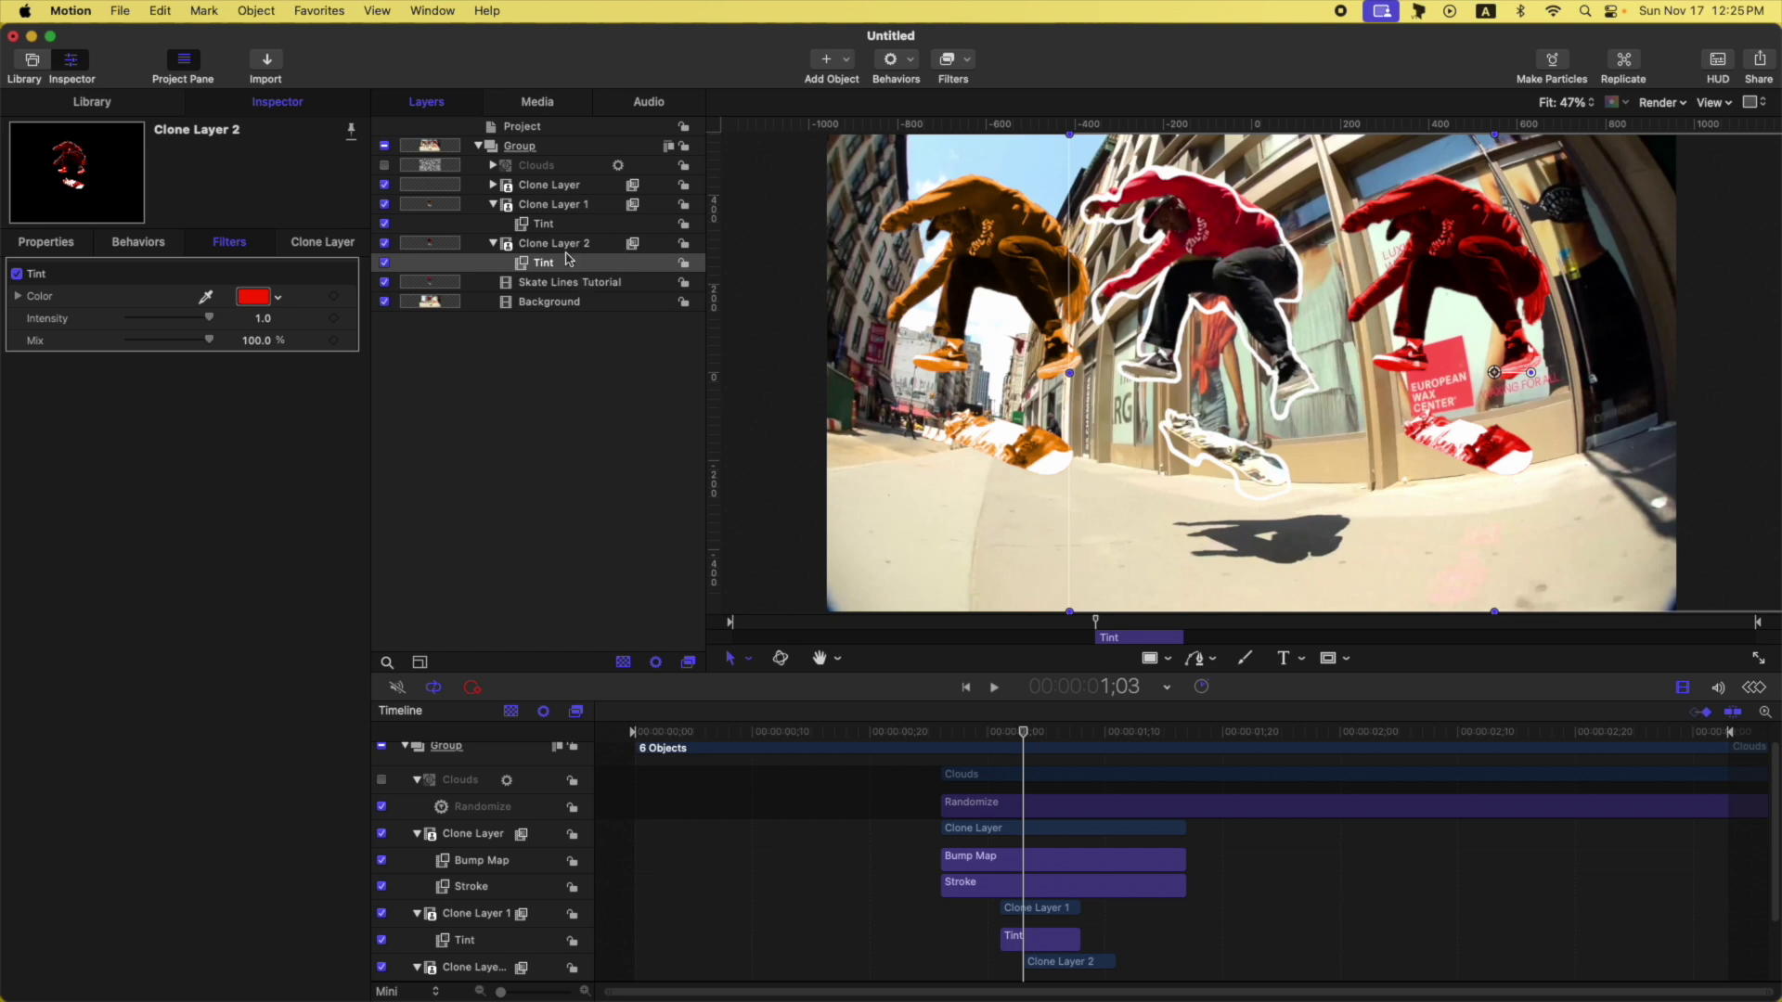
Trim the Clone Layer's Stroke filter to a single frame with I and O.
{"action": "left_click", "coordinate": [549, 189]}
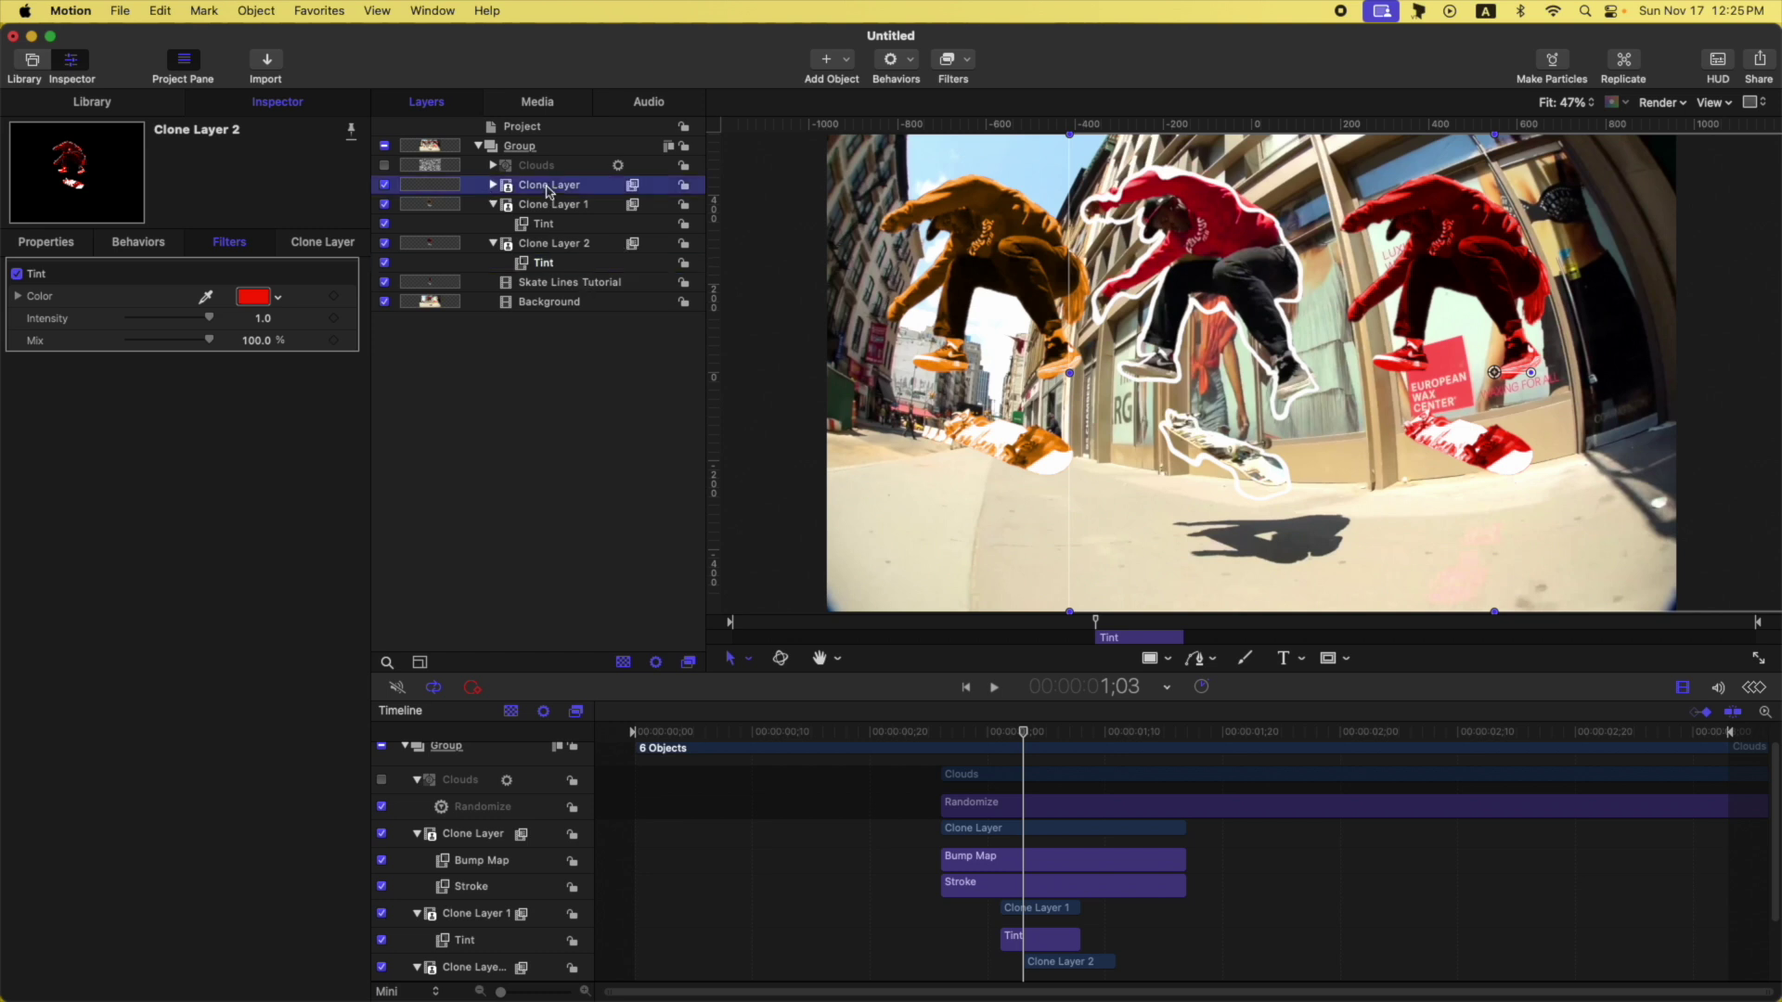
{"action": "left_click", "coordinate": [492, 185]}
{"action": "left_click", "coordinate": [552, 227]}
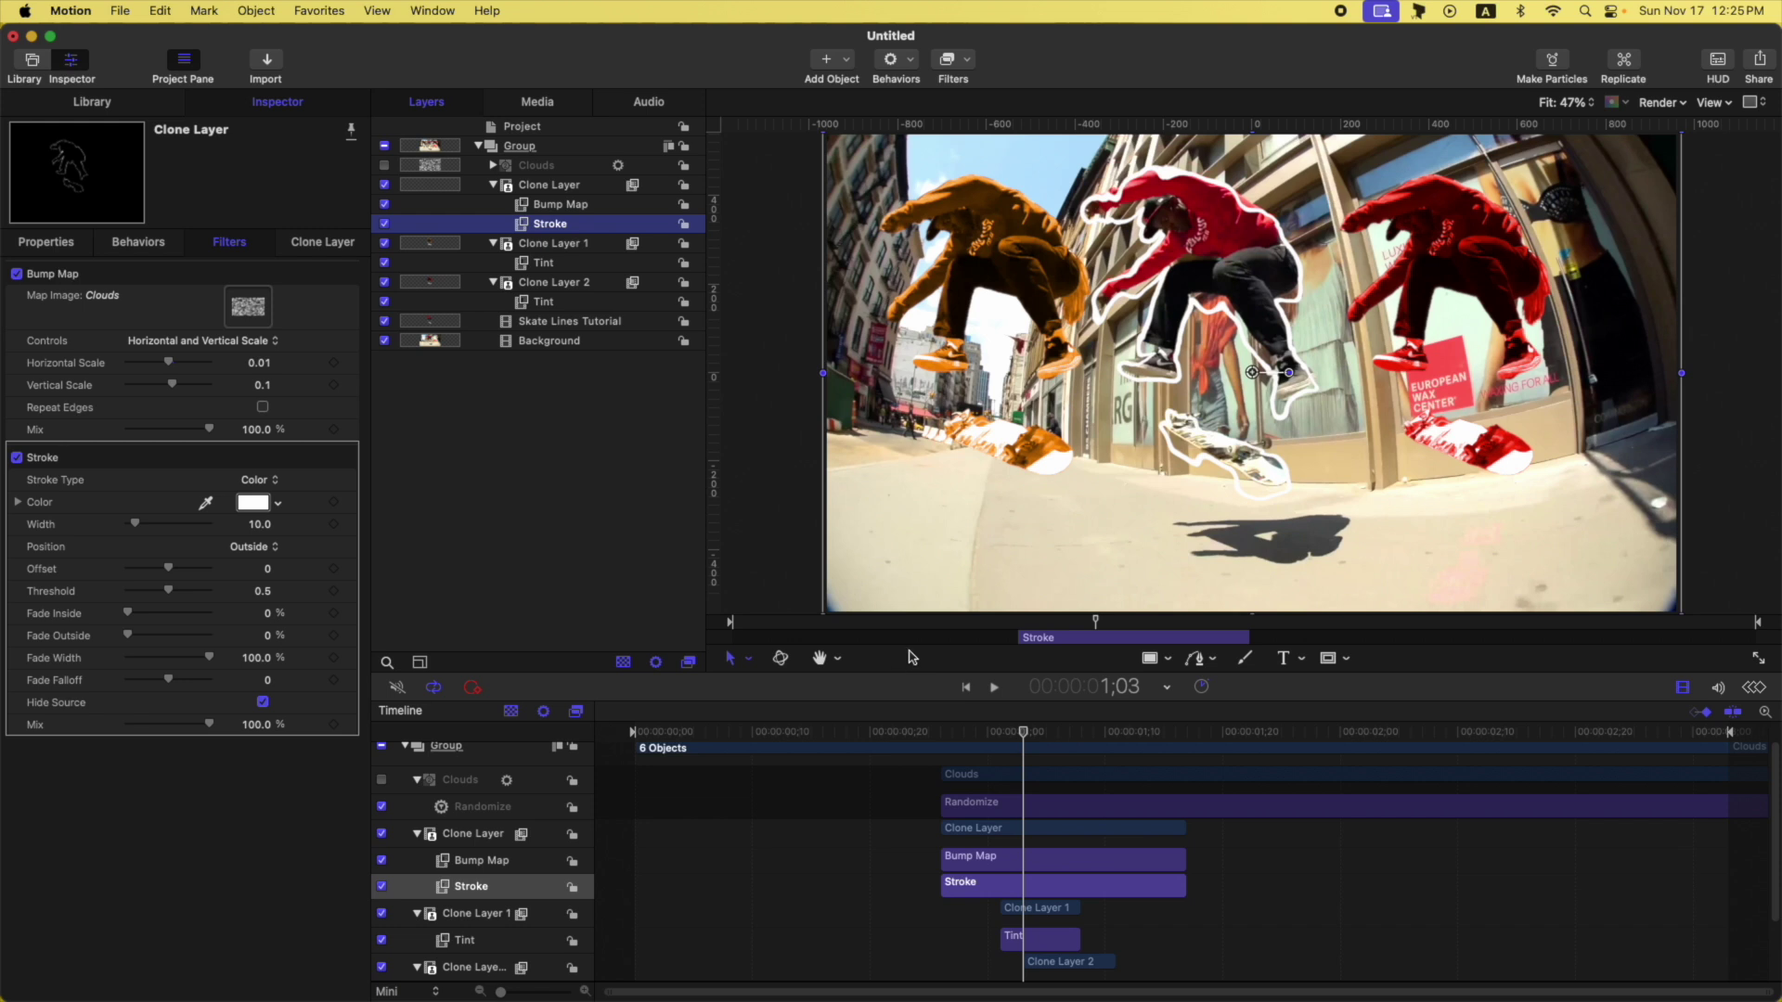
{"action": "left_click_drag", "start_coordinate": [1015, 741], "coordinate": [967, 740]}
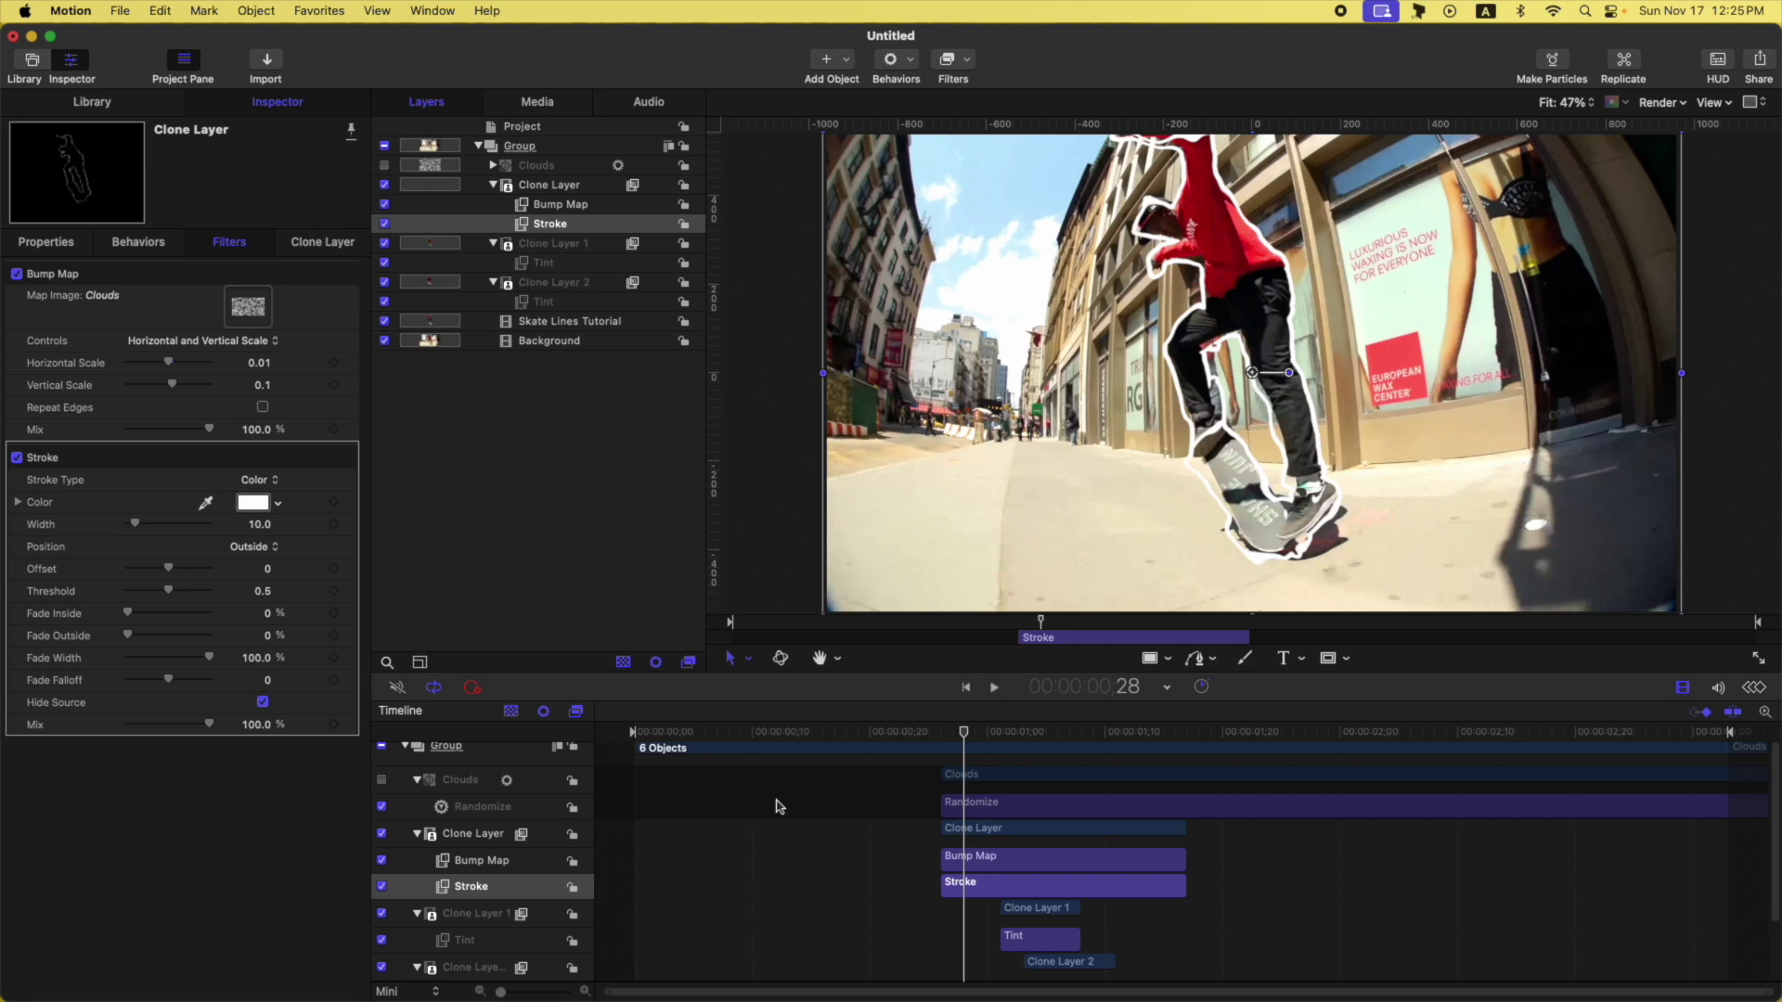
{"action": "key", "text": "i"}
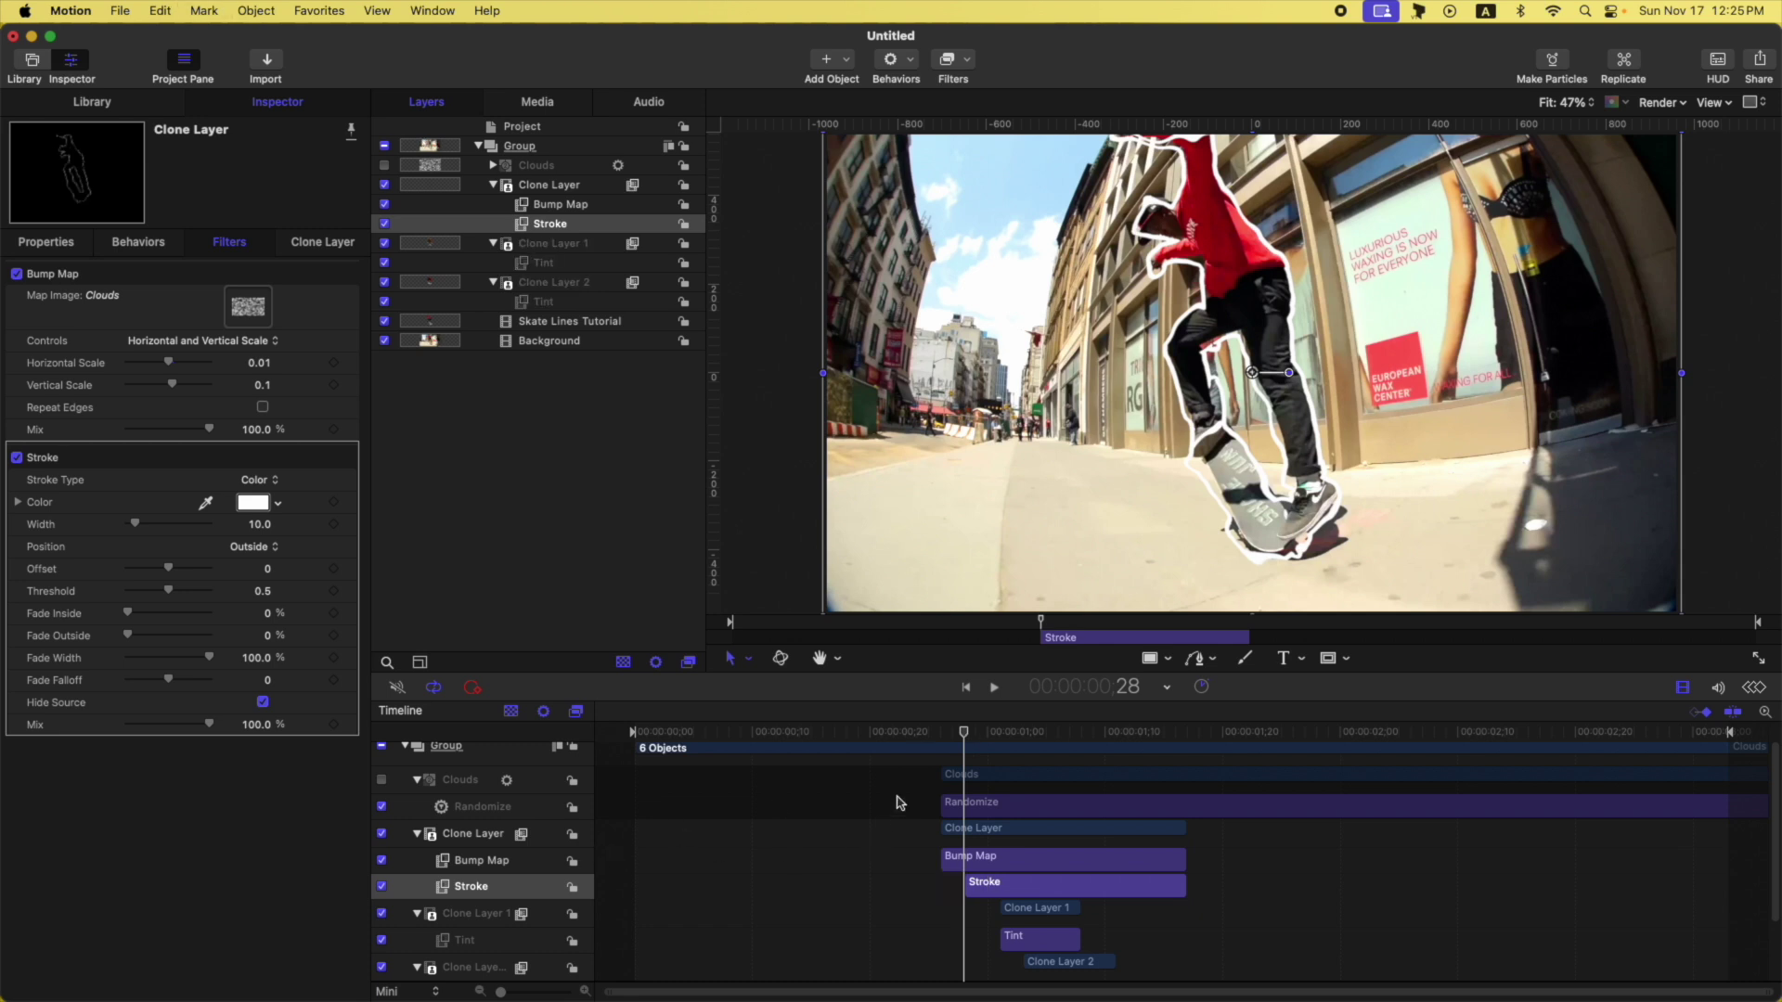
{"action": "key", "text": "Right"}
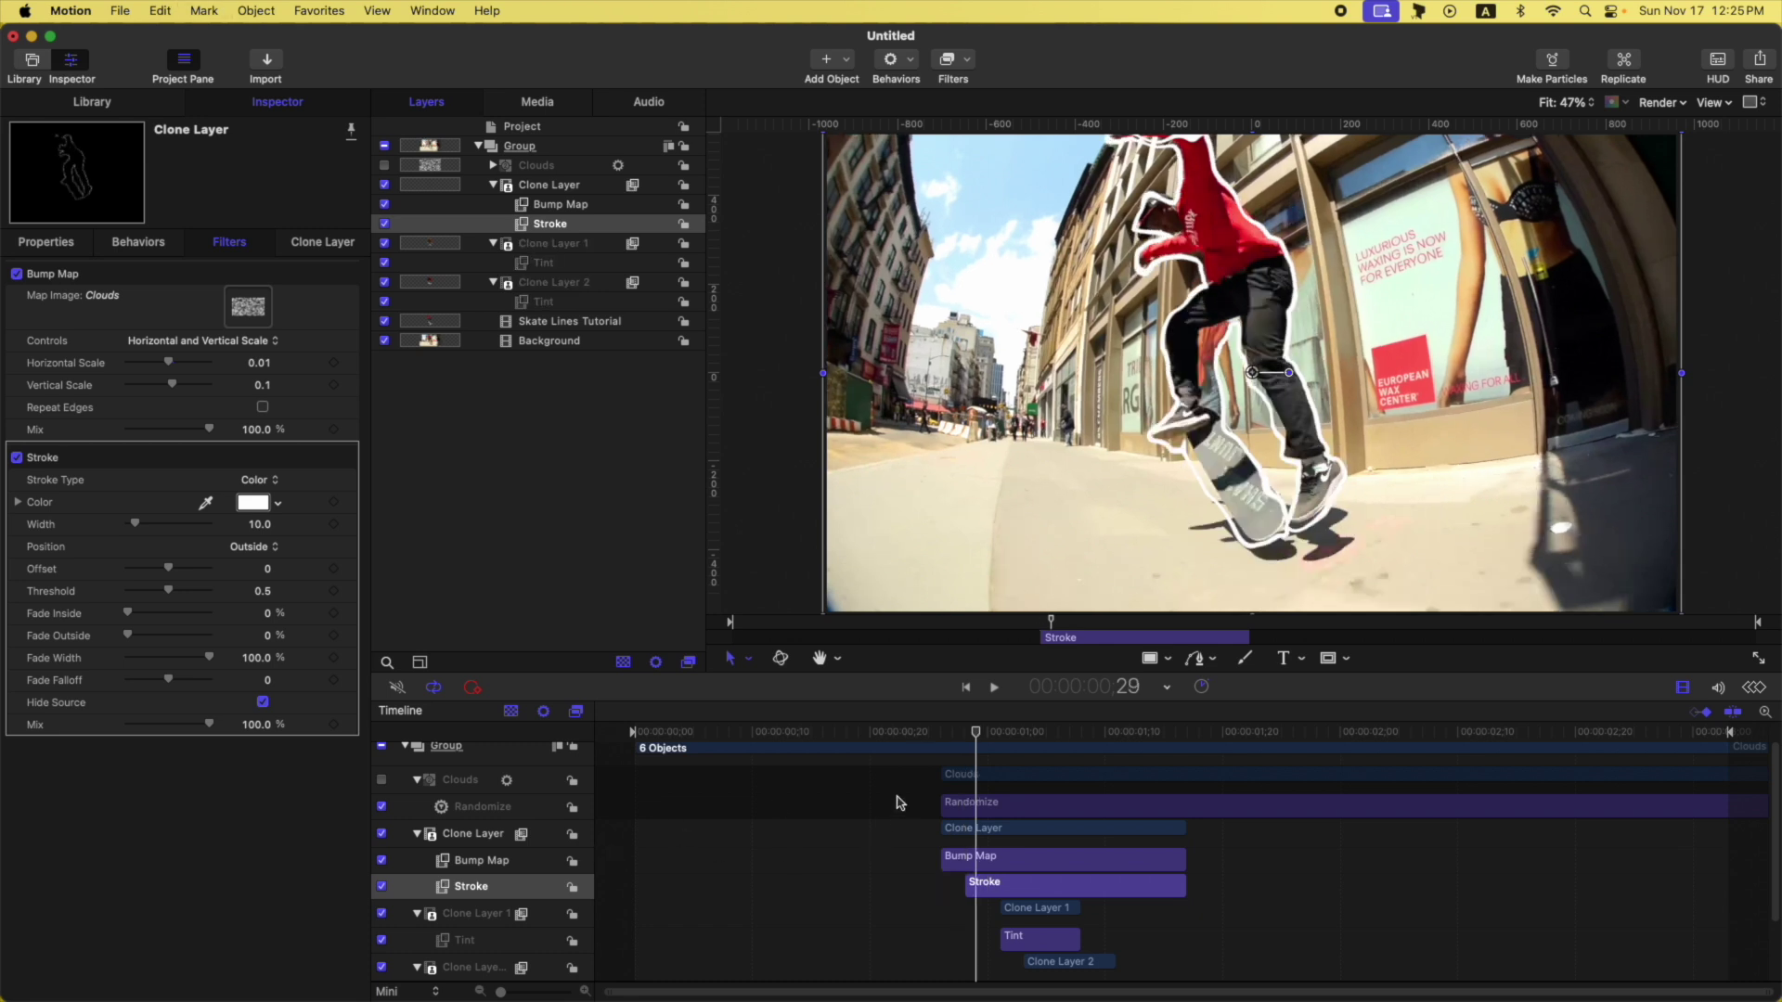
{"action": "key", "text": "o"}
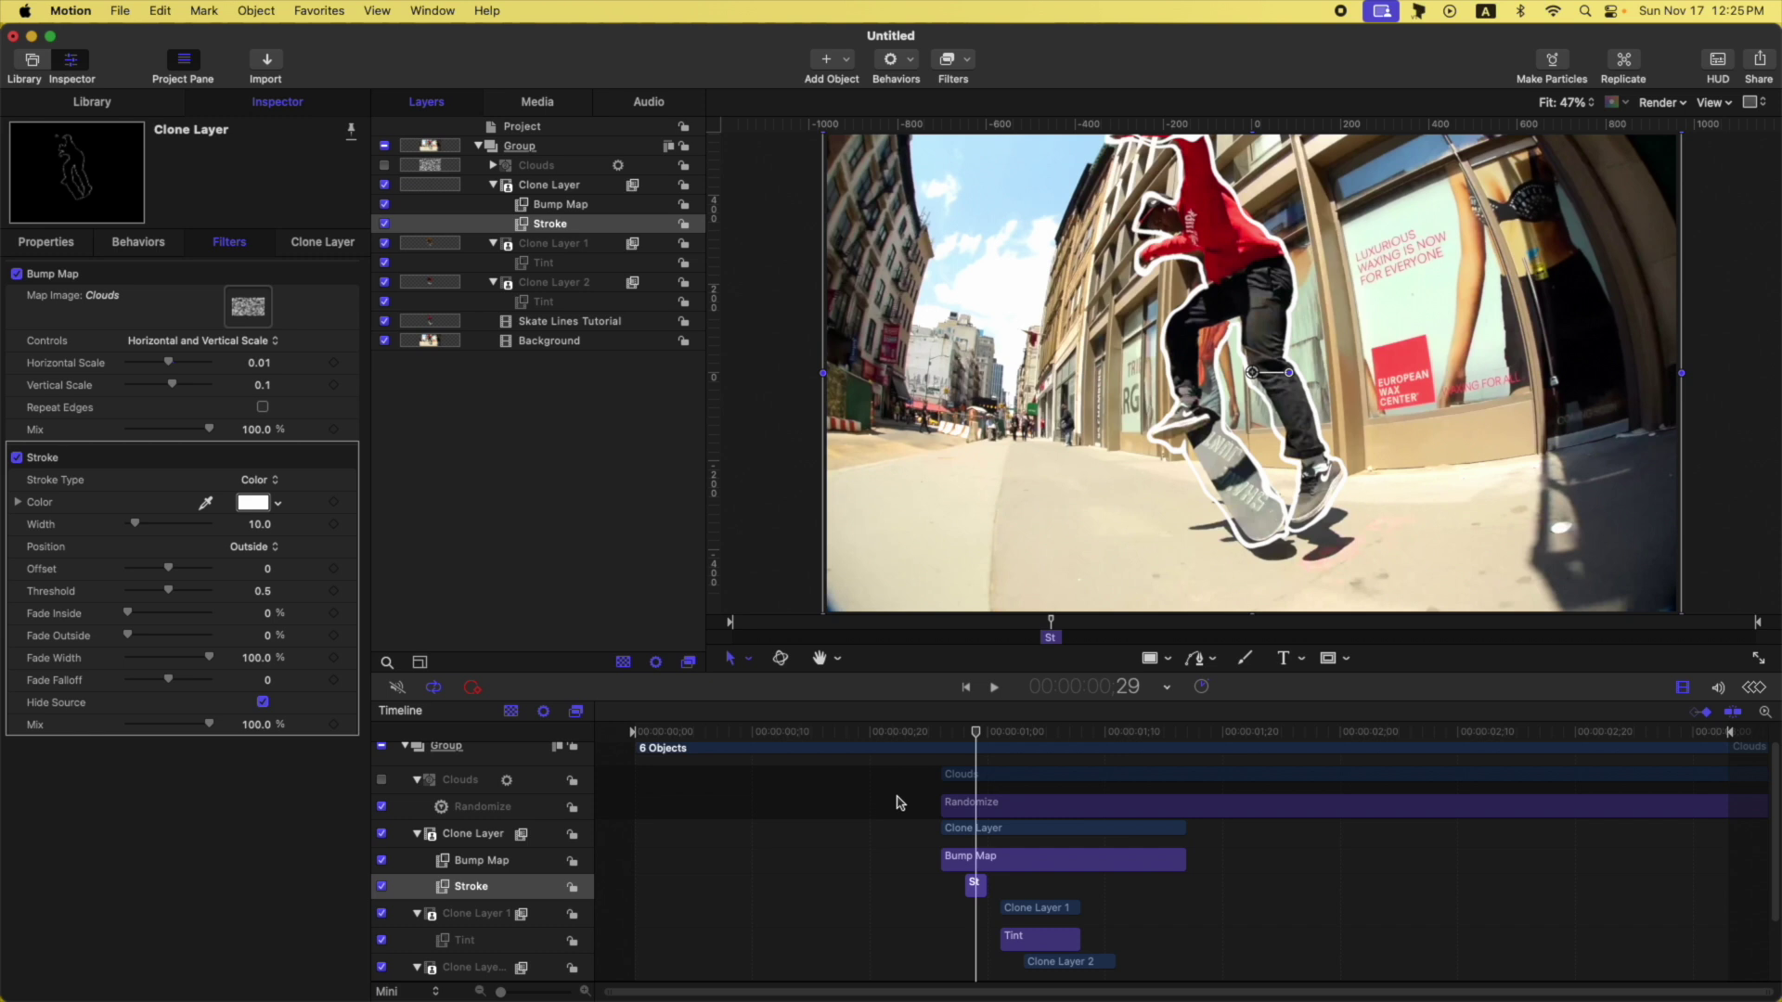
{"action": "key", "text": "Right"}
{"action": "key", "text": "Right"}
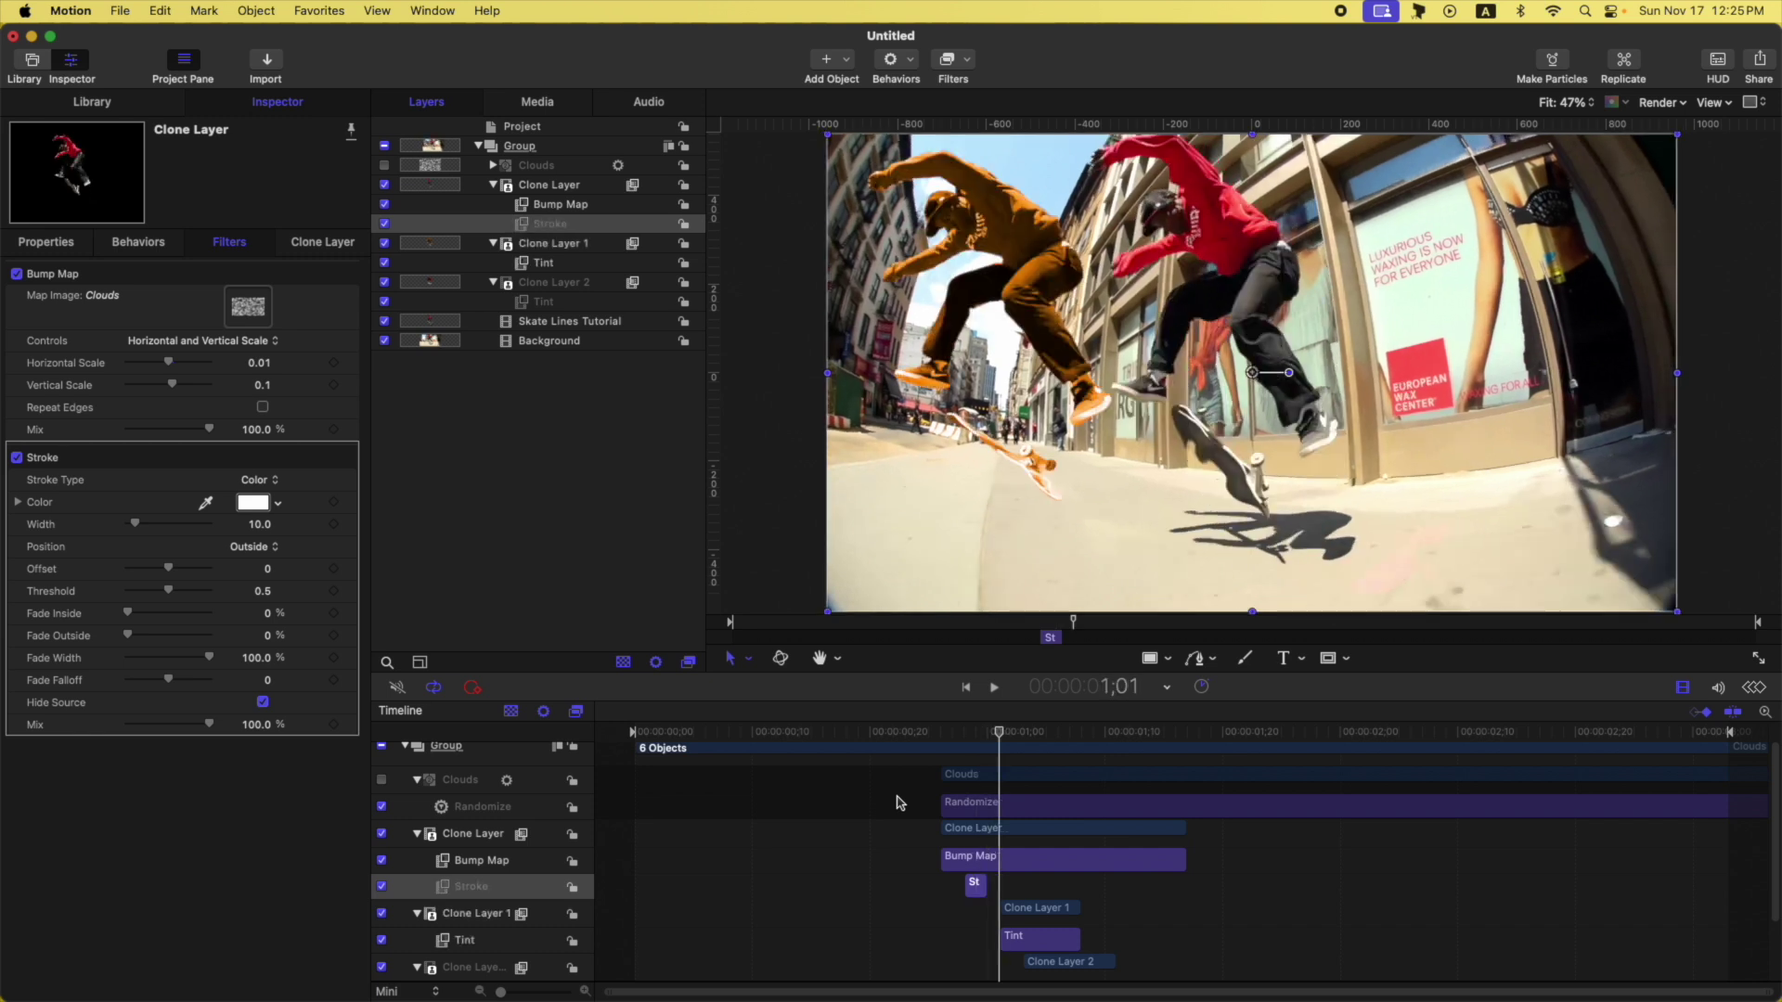
Duplicate the Stroke three times, placing Stroke copy, copy 1 and copy 2 at successively later frames.
{"action": "key", "text": "super+d"}
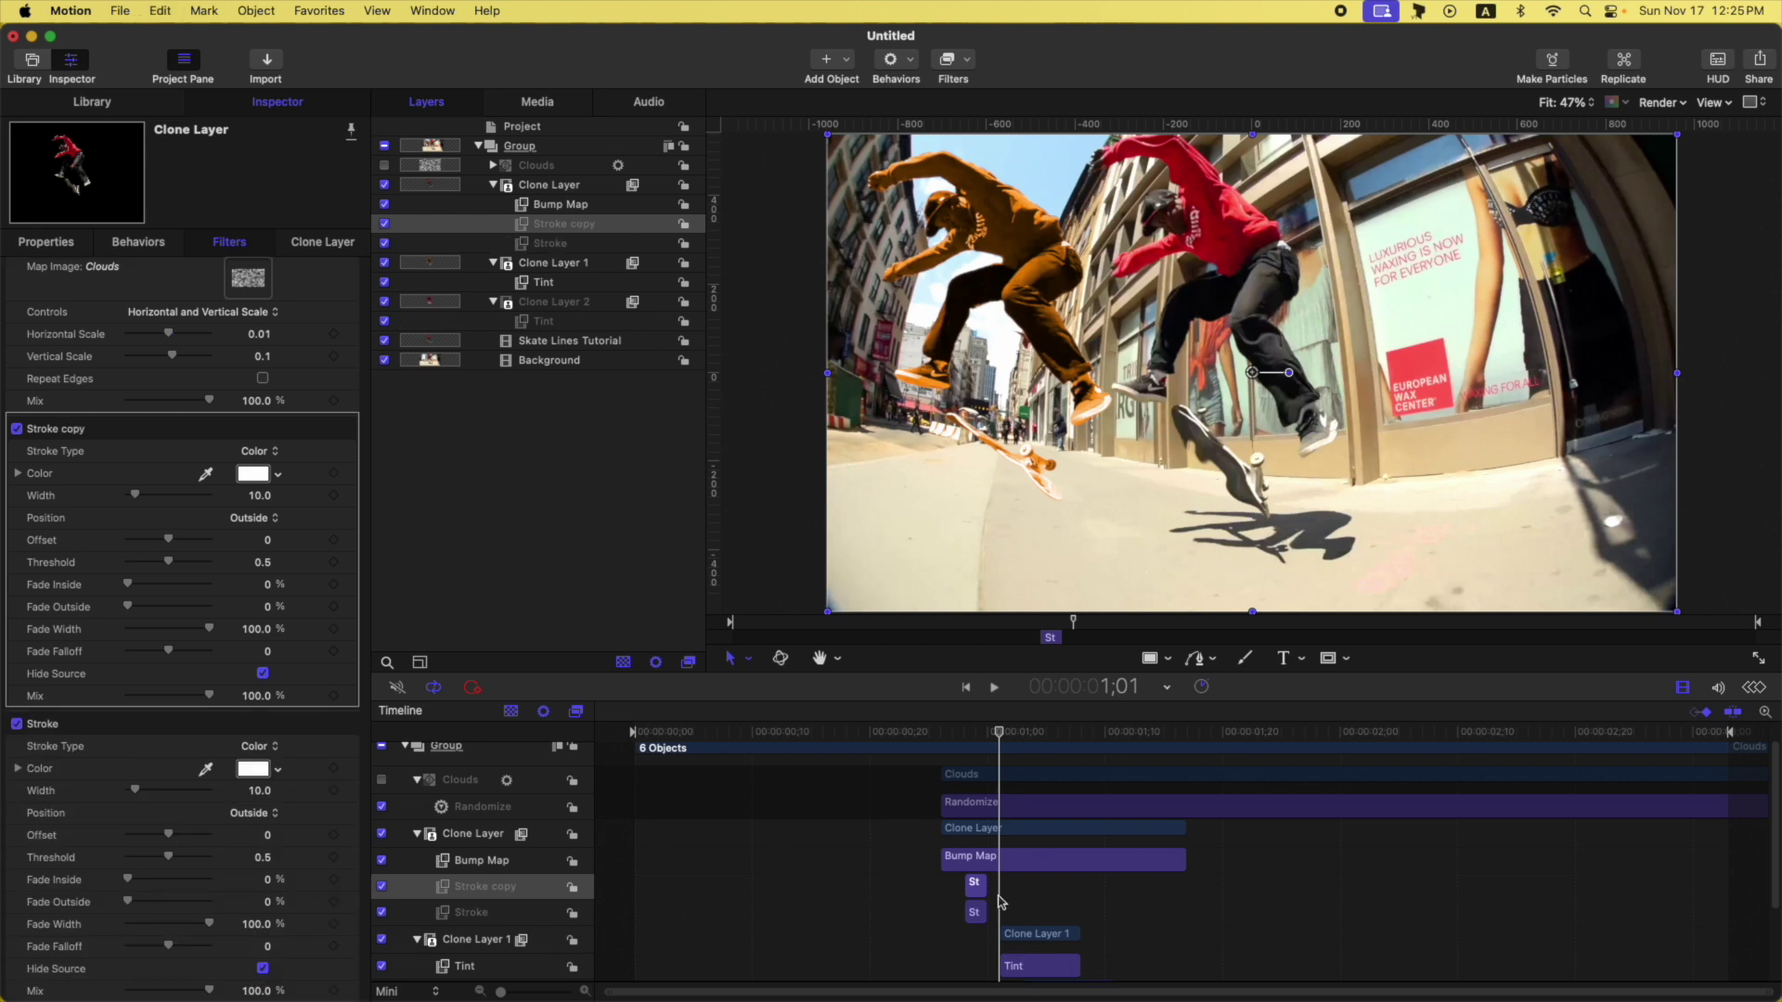
{"action": "left_click_drag", "start_coordinate": [982, 891], "coordinate": [1011, 888]}
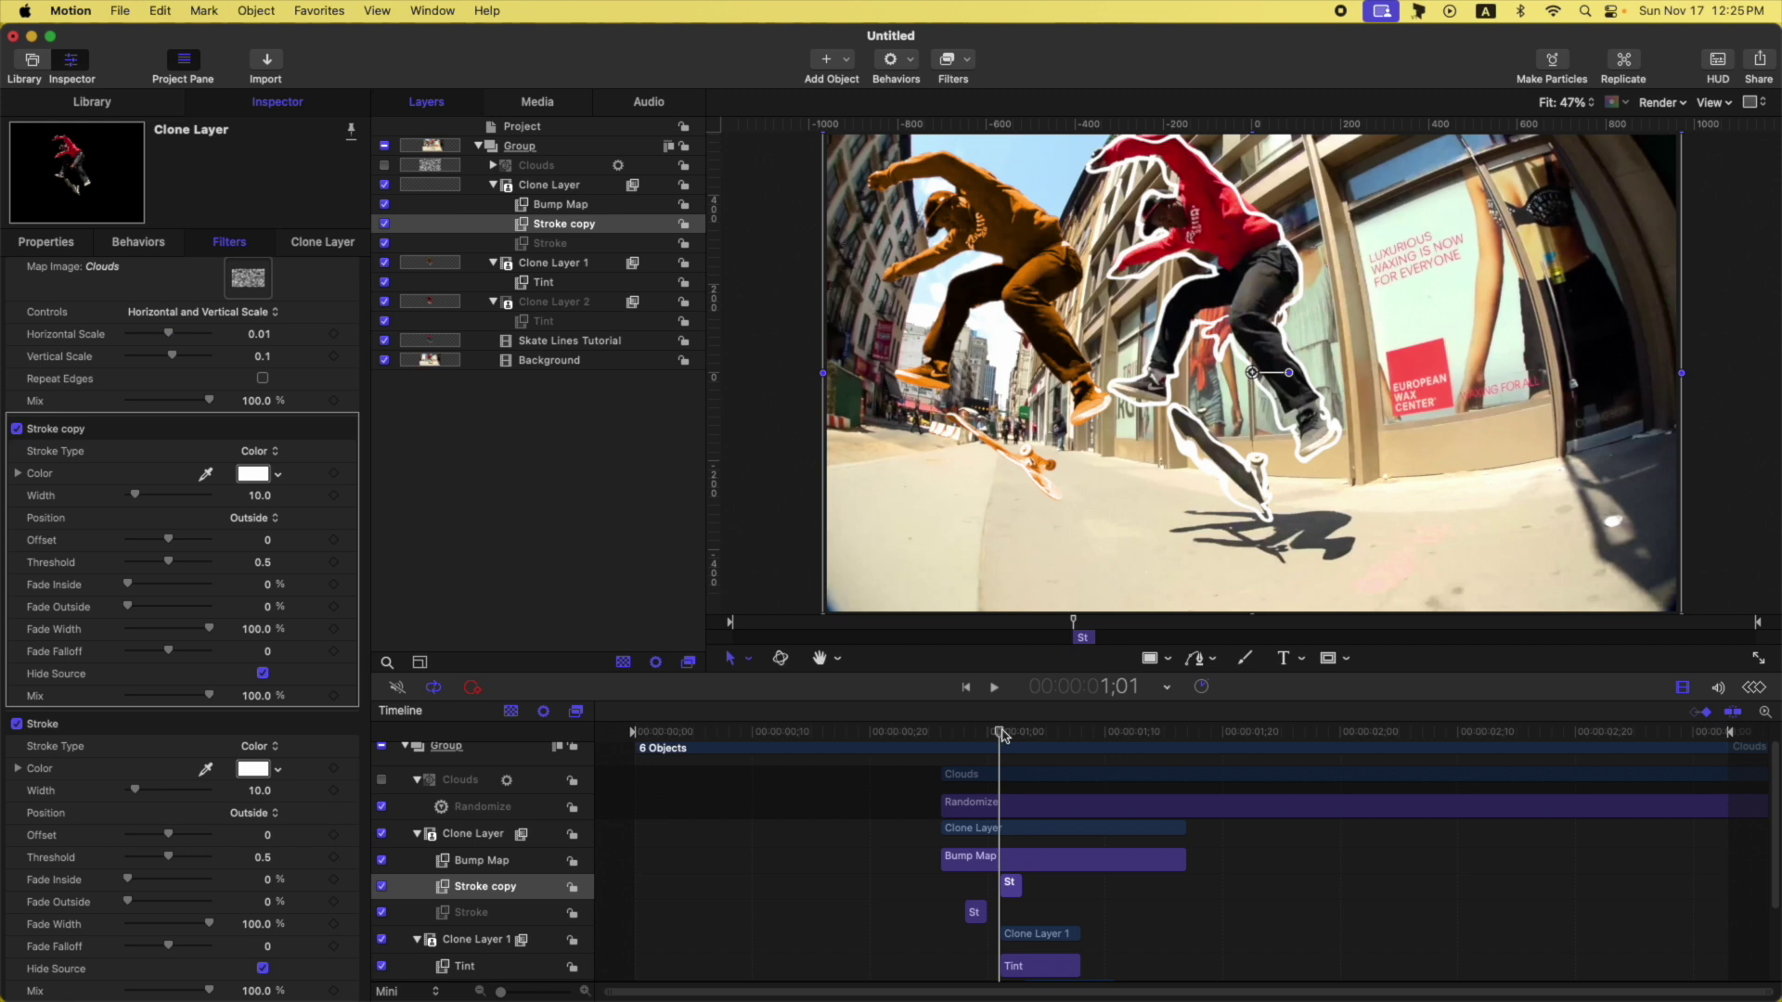
{"action": "left_click_drag", "start_coordinate": [1000, 734], "coordinate": [1046, 734]}
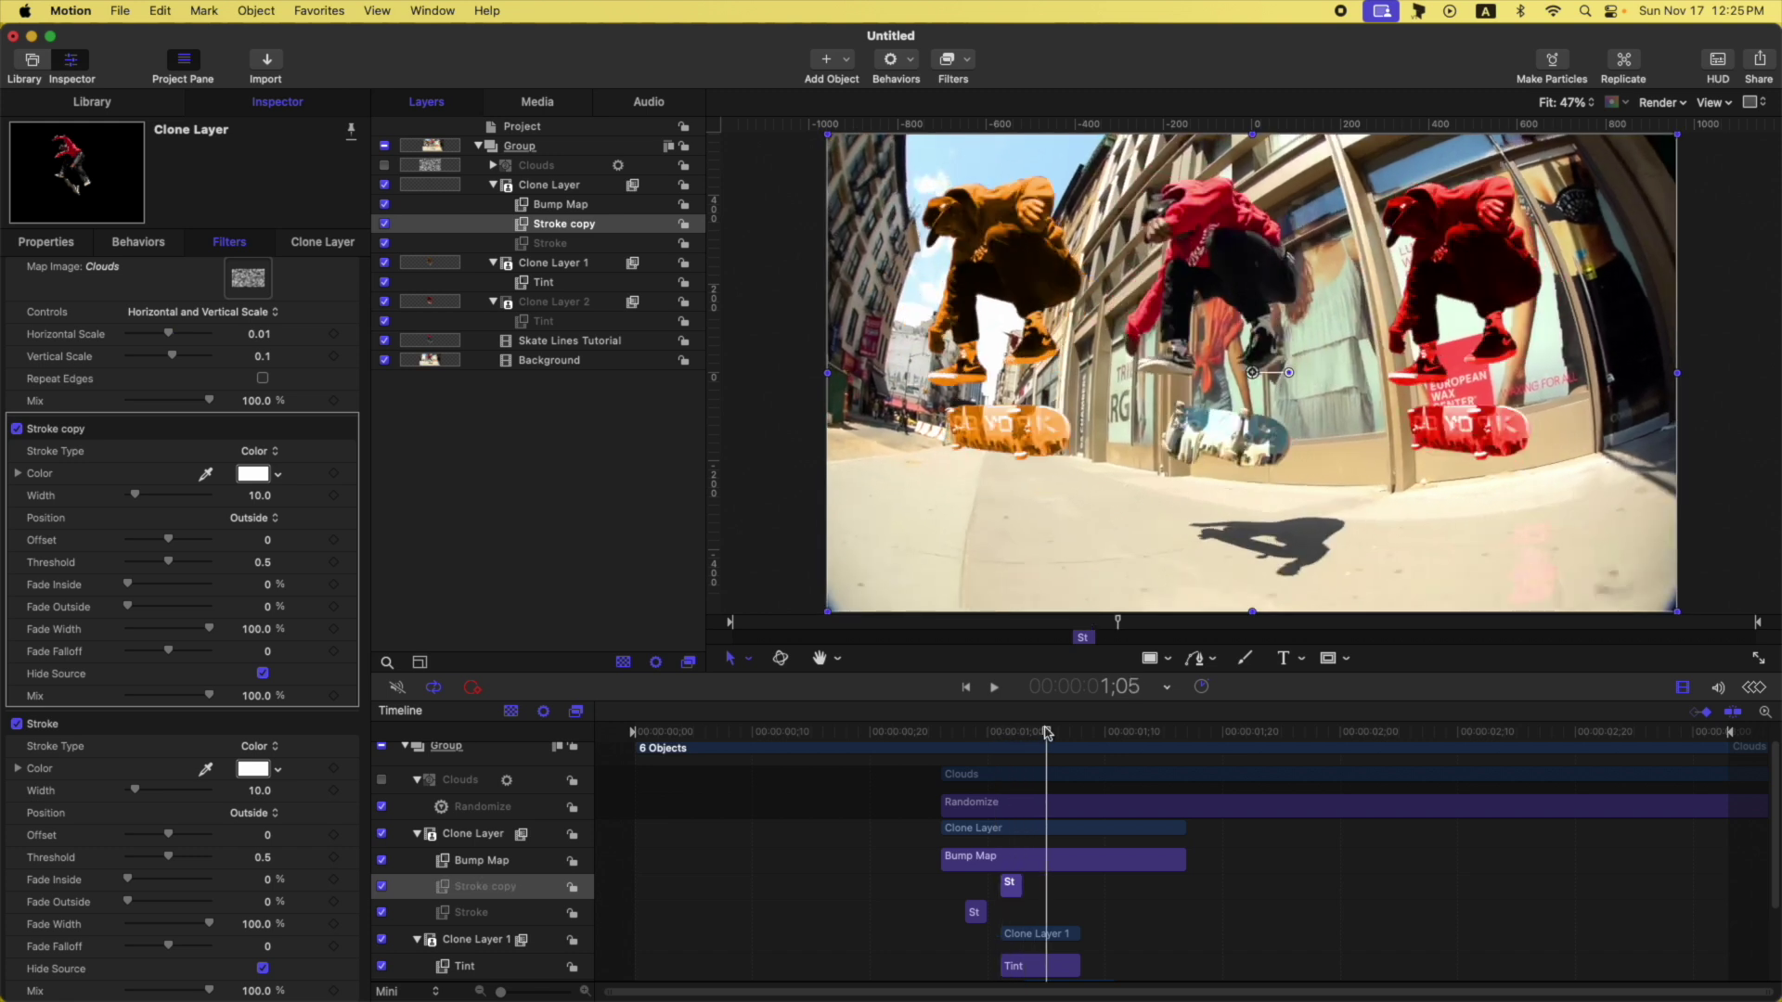
{"action": "key", "text": "super+d"}
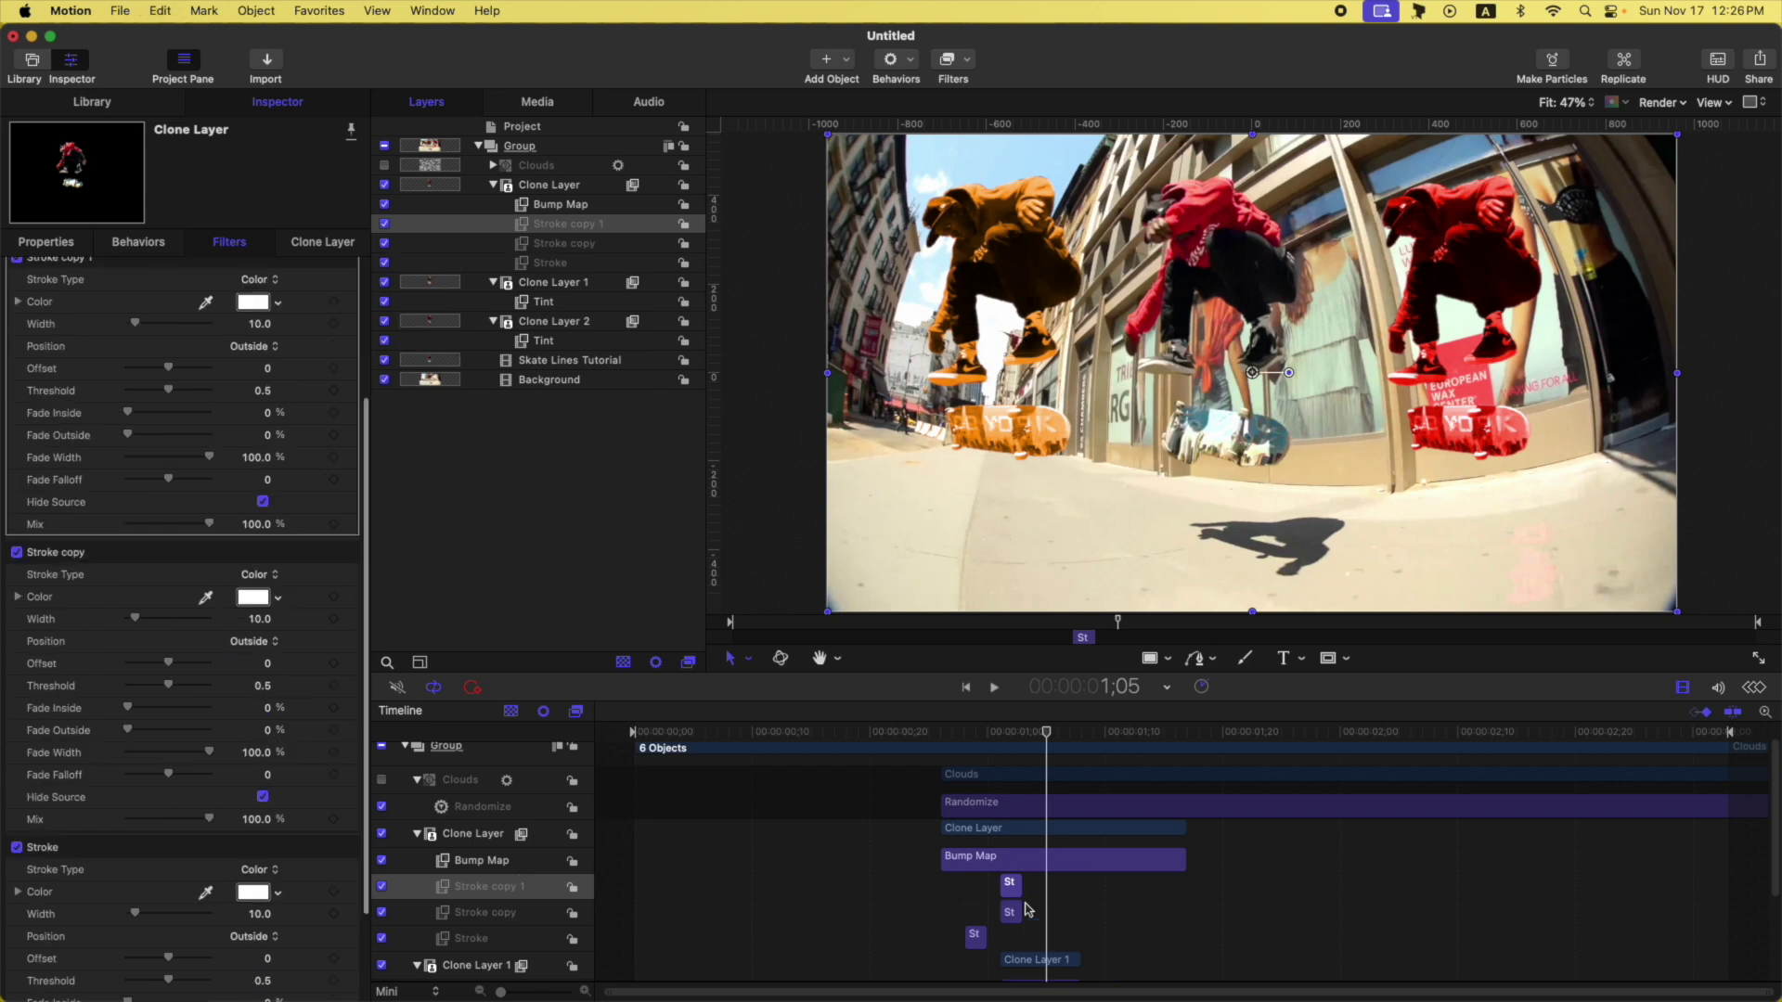
{"action": "left_click_drag", "start_coordinate": [1012, 886], "coordinate": [1037, 894]}
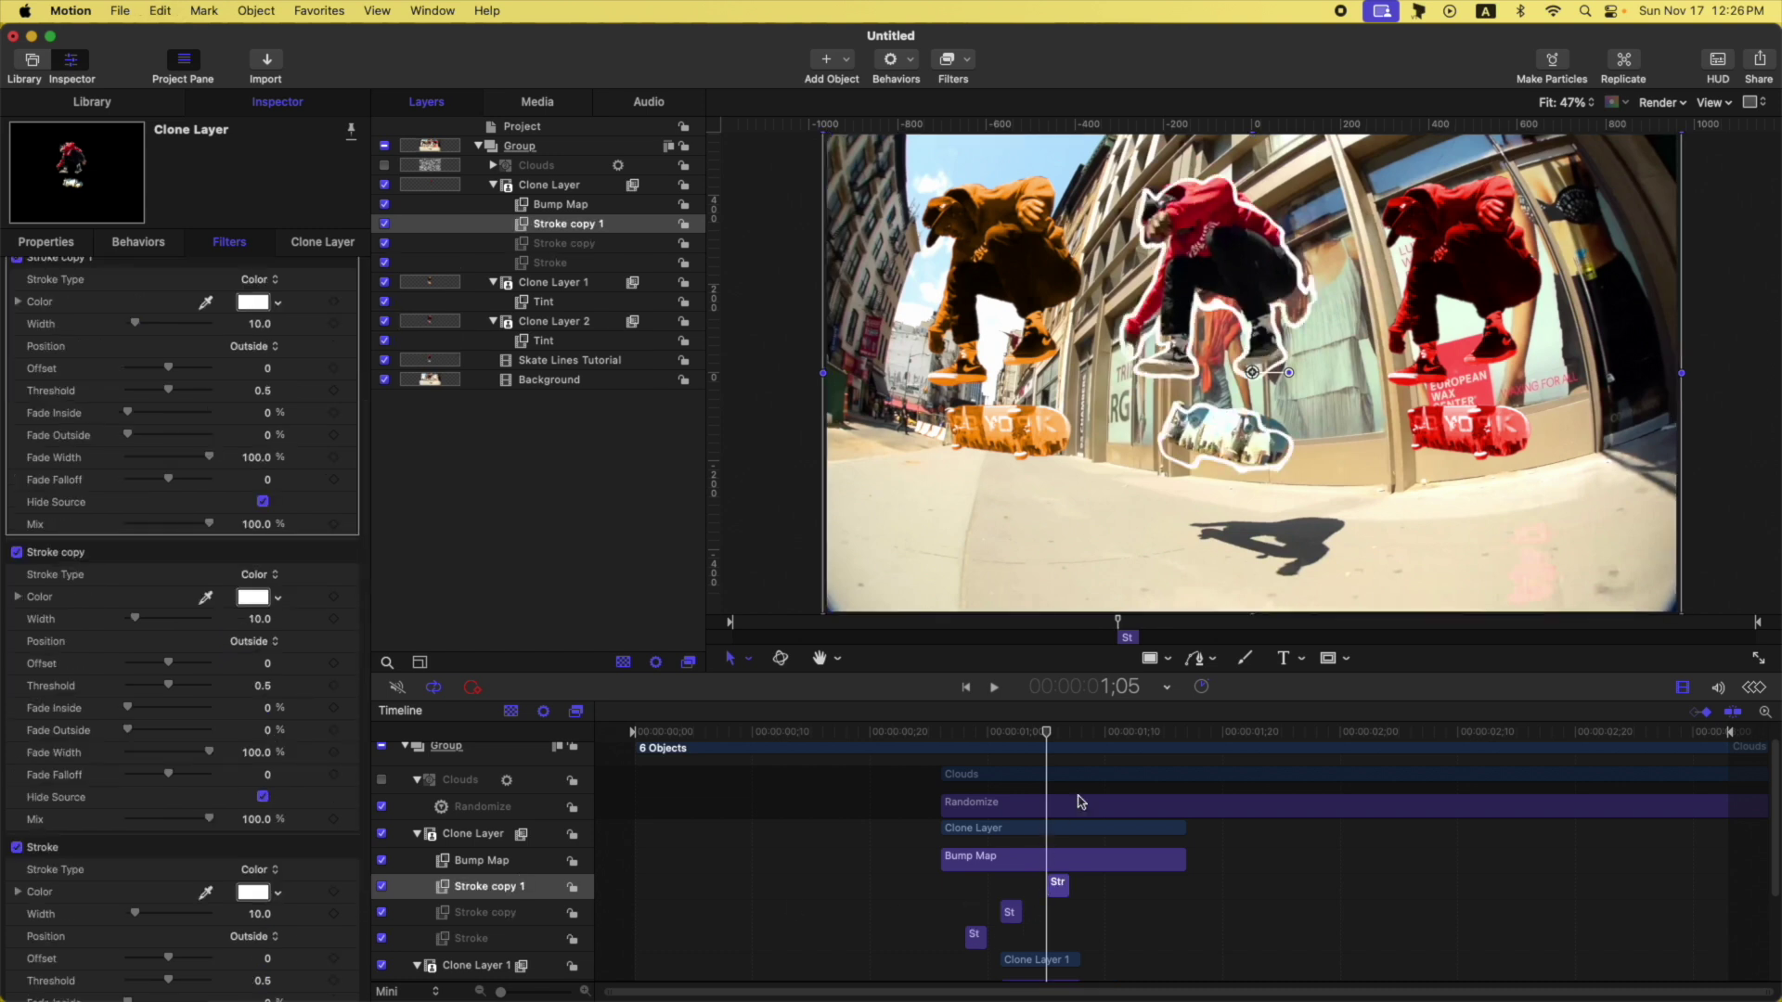
{"action": "left_click_drag", "start_coordinate": [1046, 734], "coordinate": [1081, 730]}
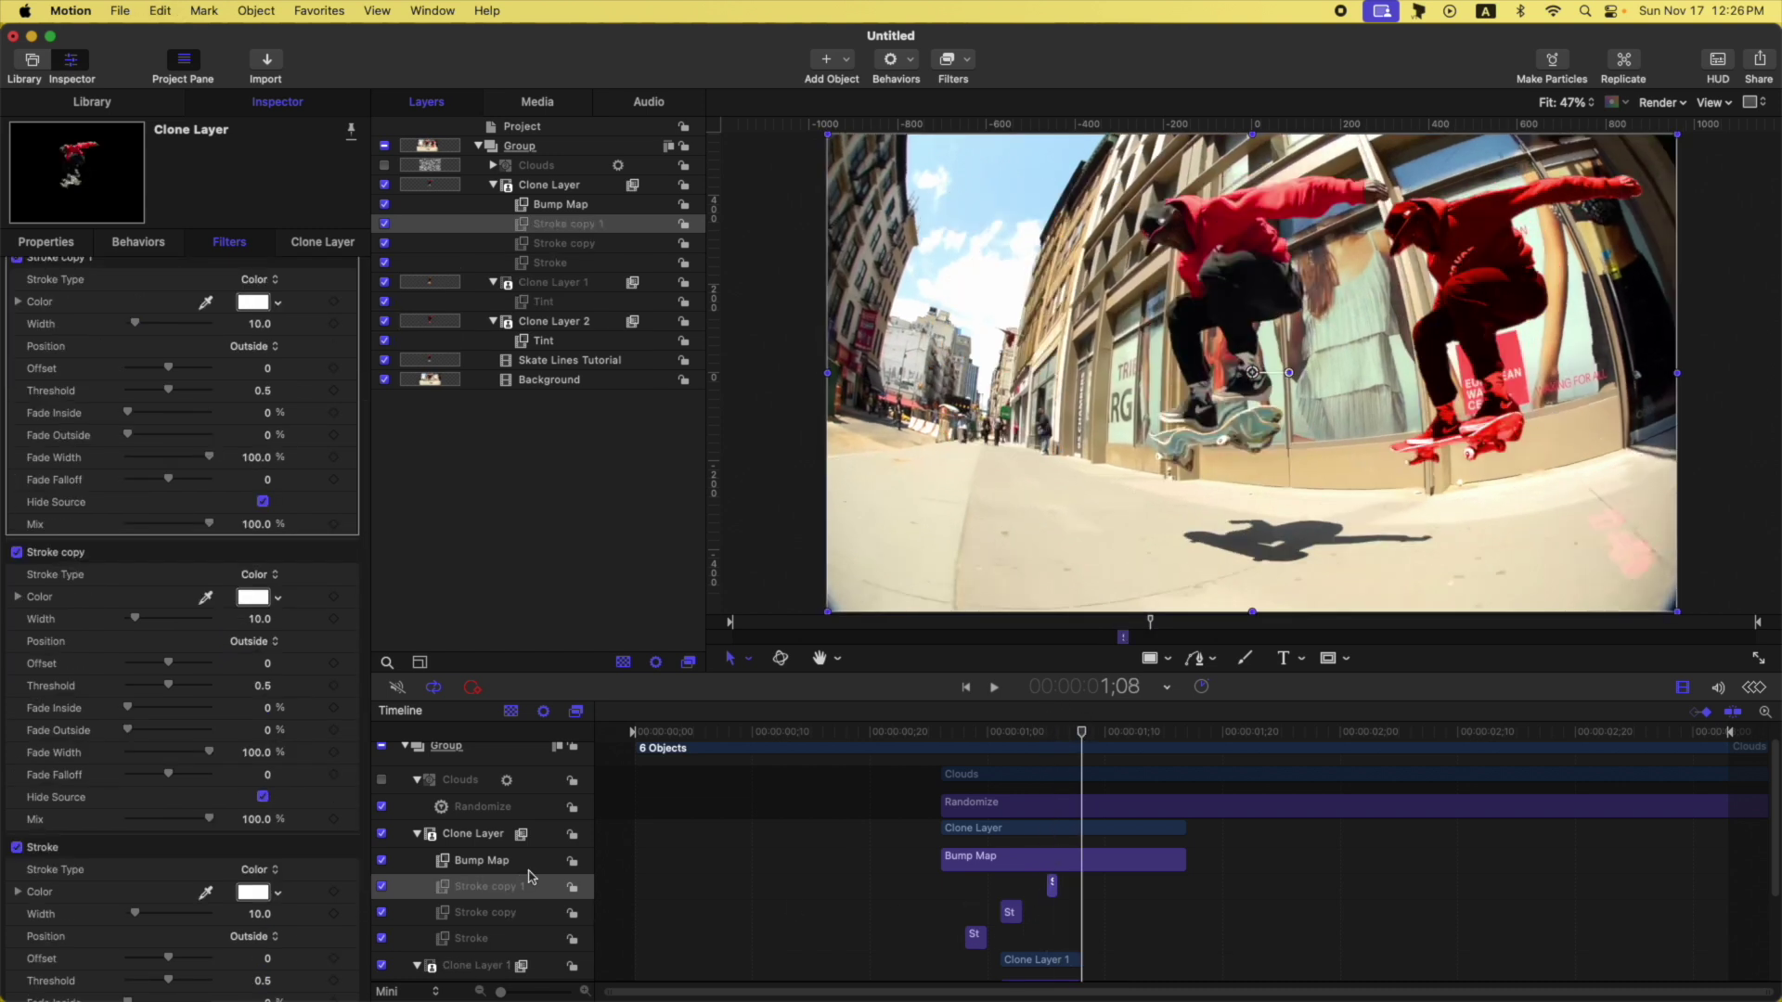
{"action": "key", "text": "super+d"}
{"action": "left_click_drag", "start_coordinate": [1051, 885], "coordinate": [1087, 884]}
{"action": "left_click", "coordinate": [976, 733]}
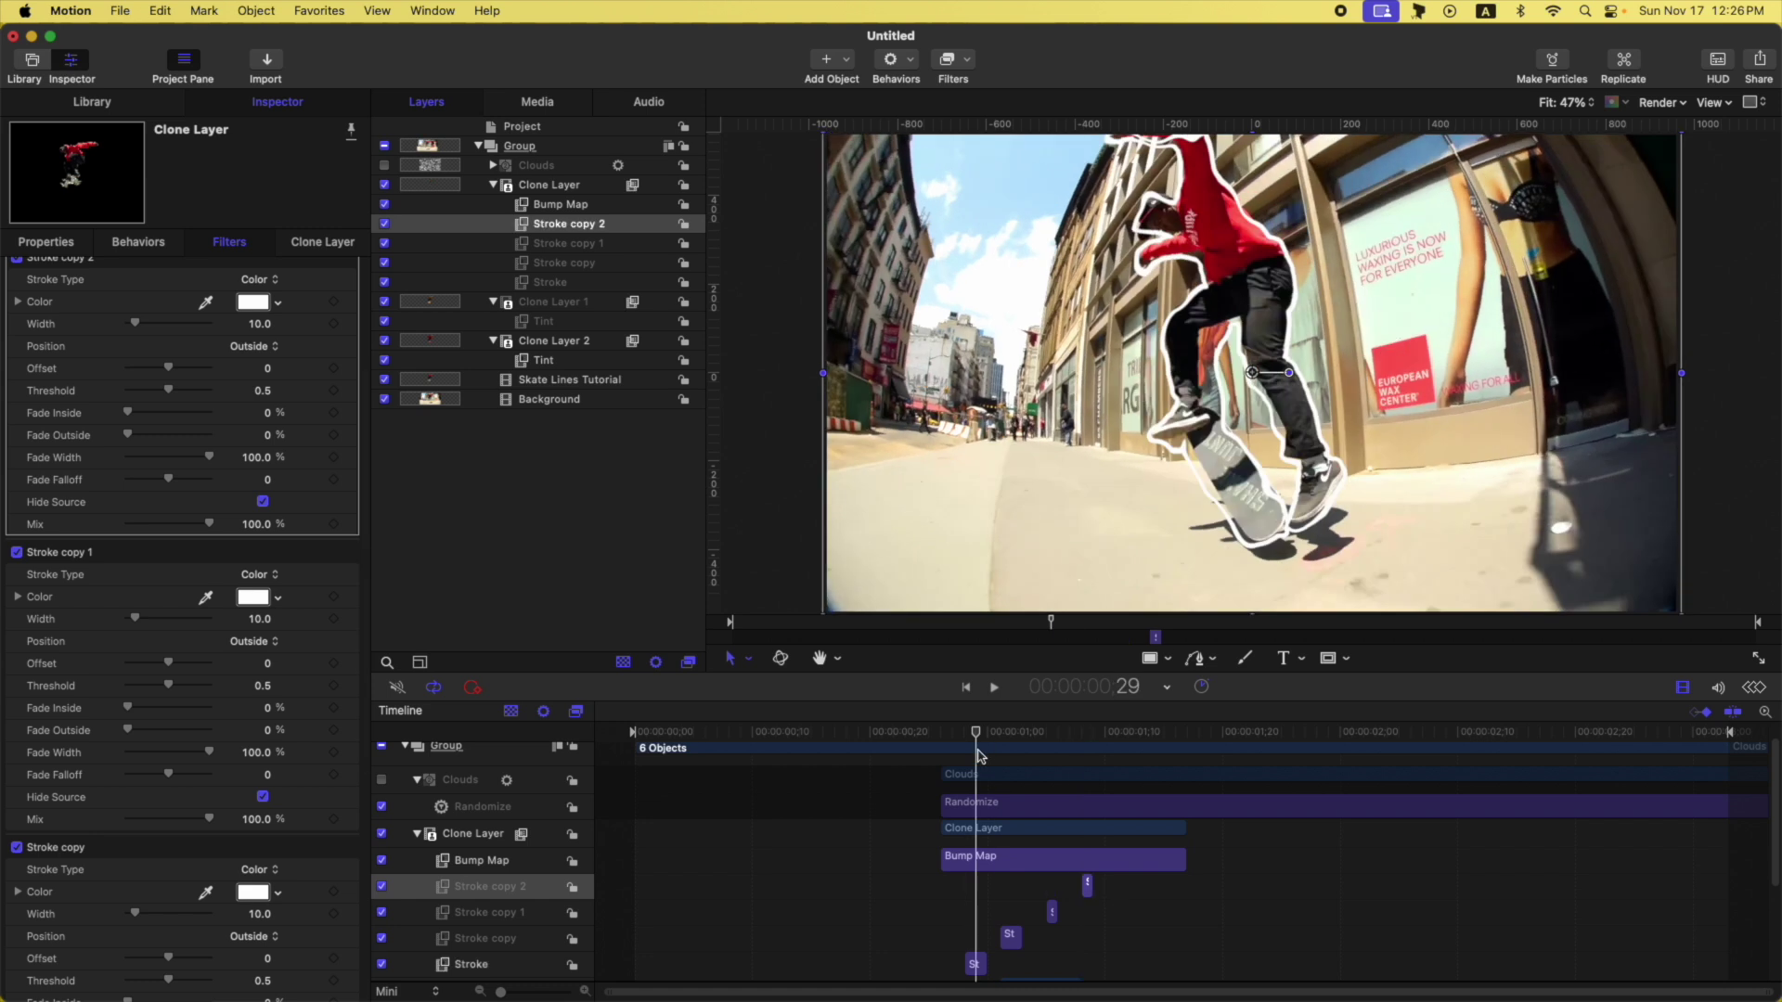
End the Bump Map at 0;28 and add a Bump Map copy starting at 1;05.
{"action": "left_click", "coordinate": [492, 861]}
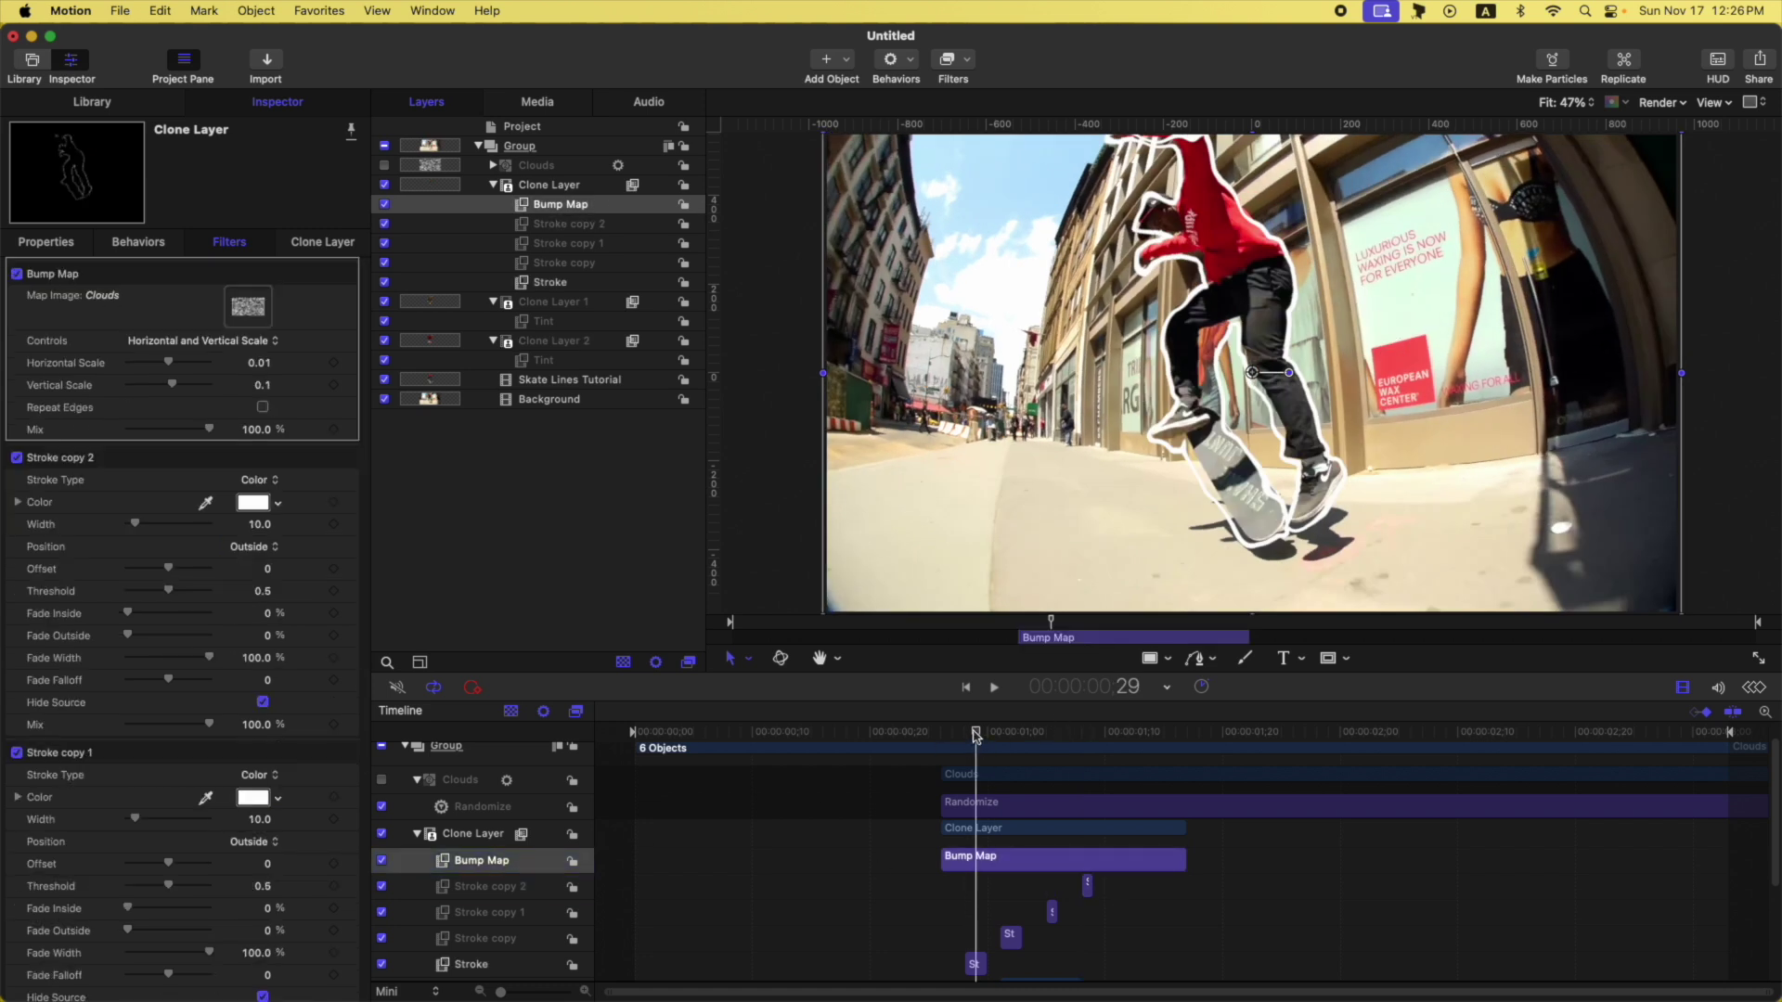
{"action": "left_click_drag", "start_coordinate": [977, 734], "coordinate": [967, 733]}
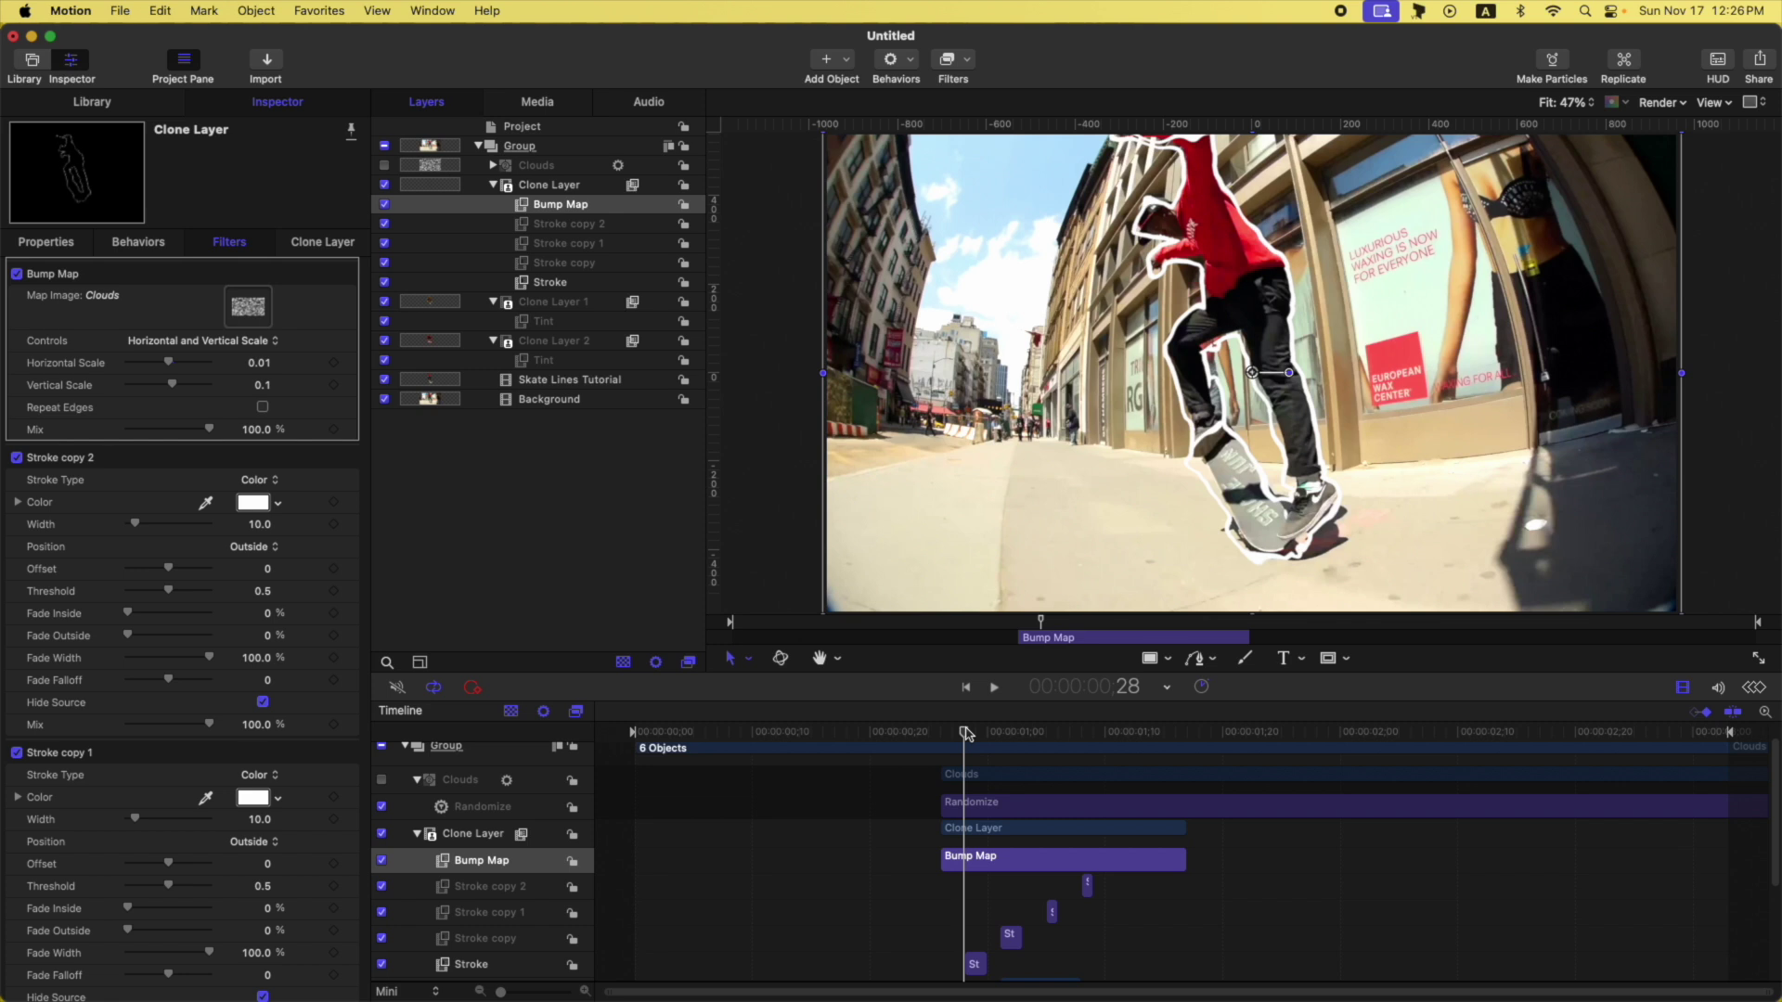
{"action": "key", "text": "o"}
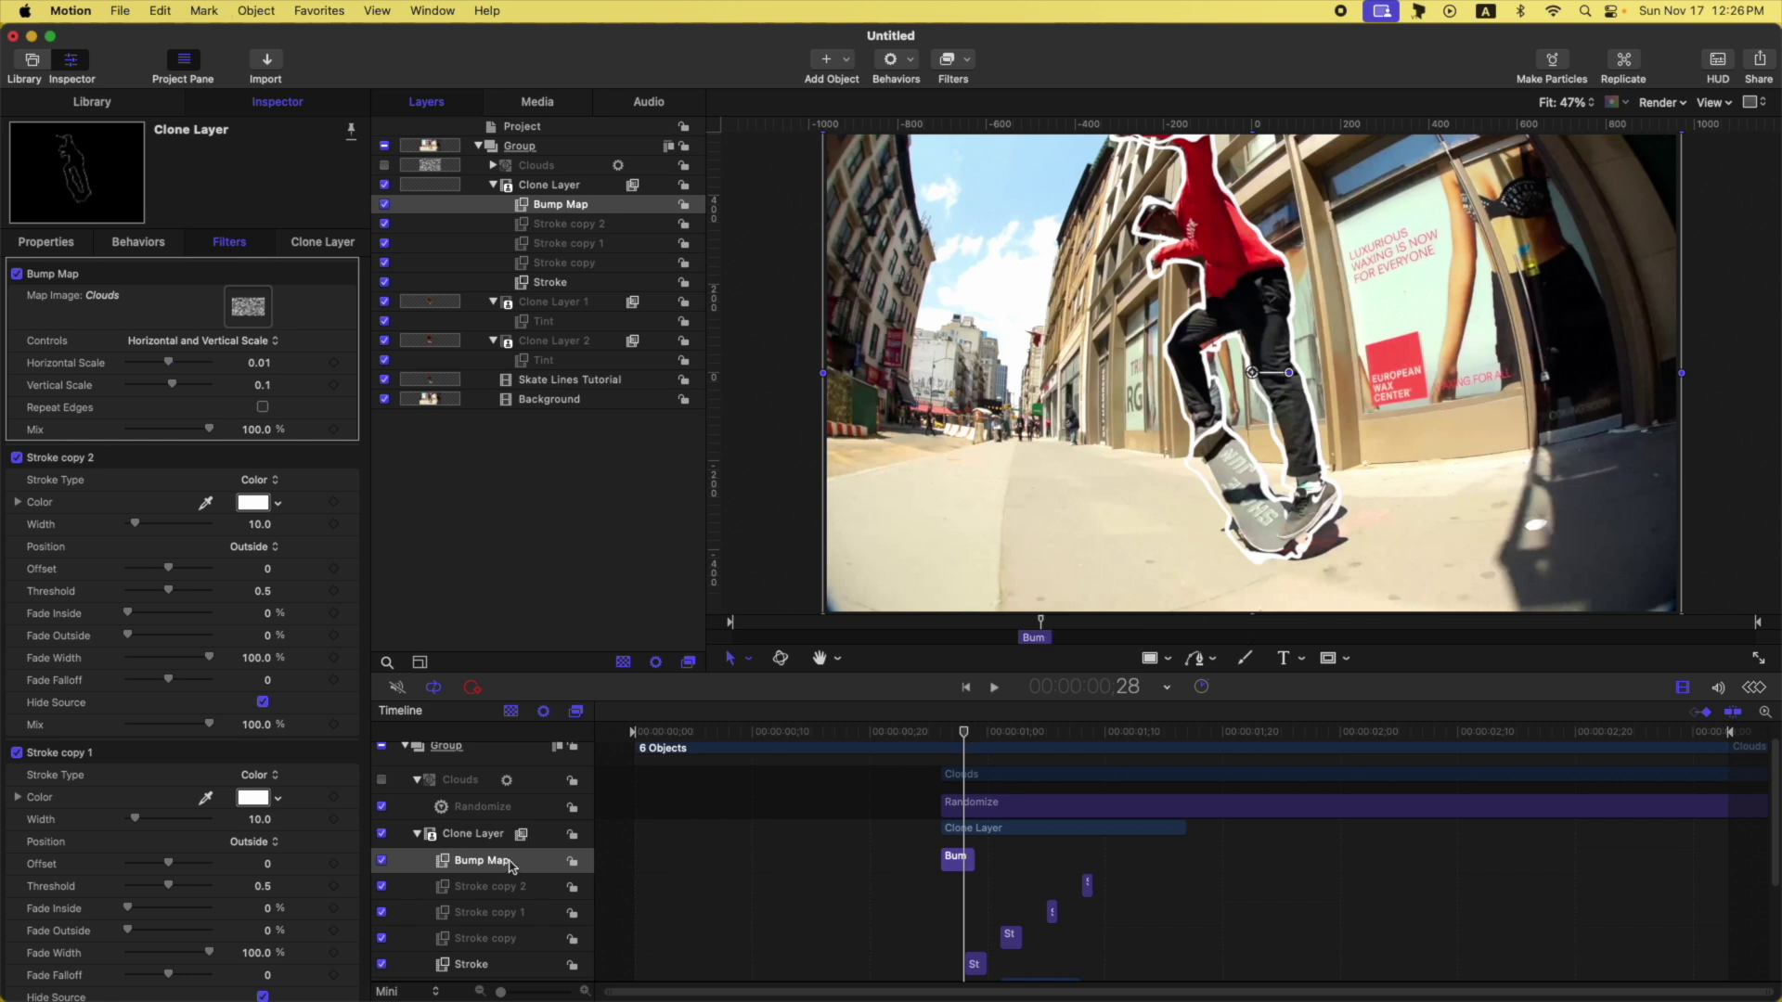
{"action": "key", "text": "Right"}
{"action": "key", "text": "Right"}
{"action": "key", "text": "Right"}
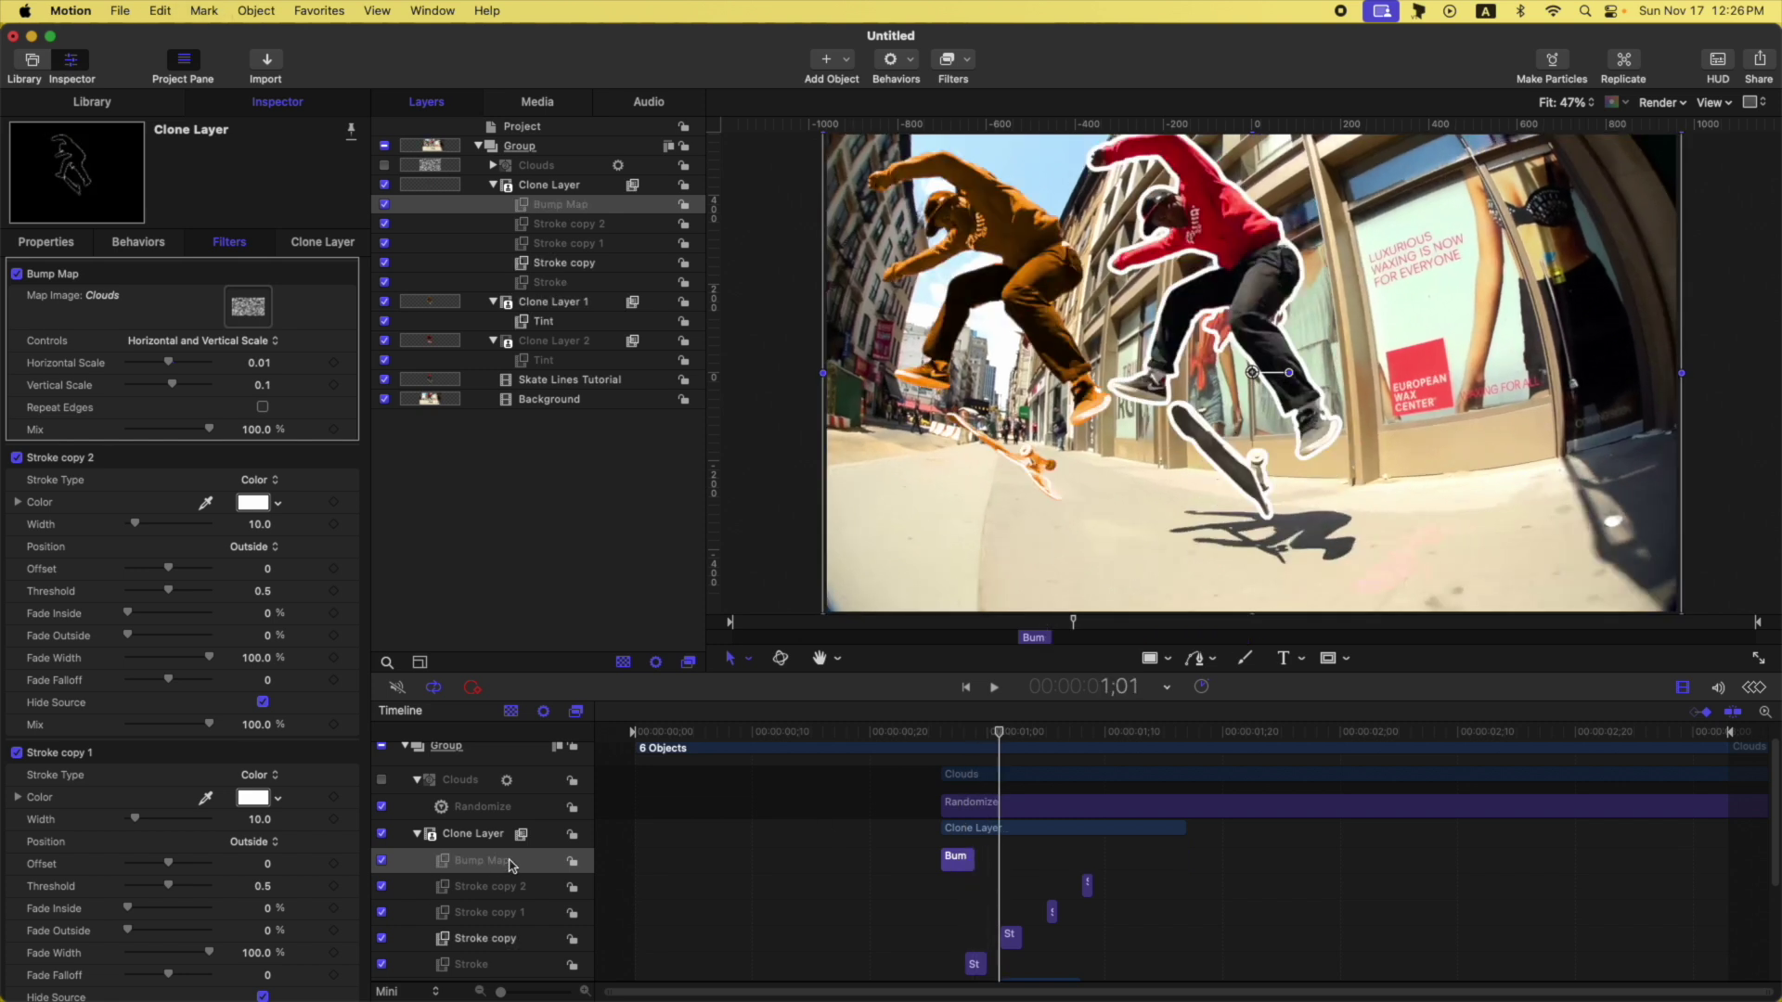
{"action": "key", "text": "super+d"}
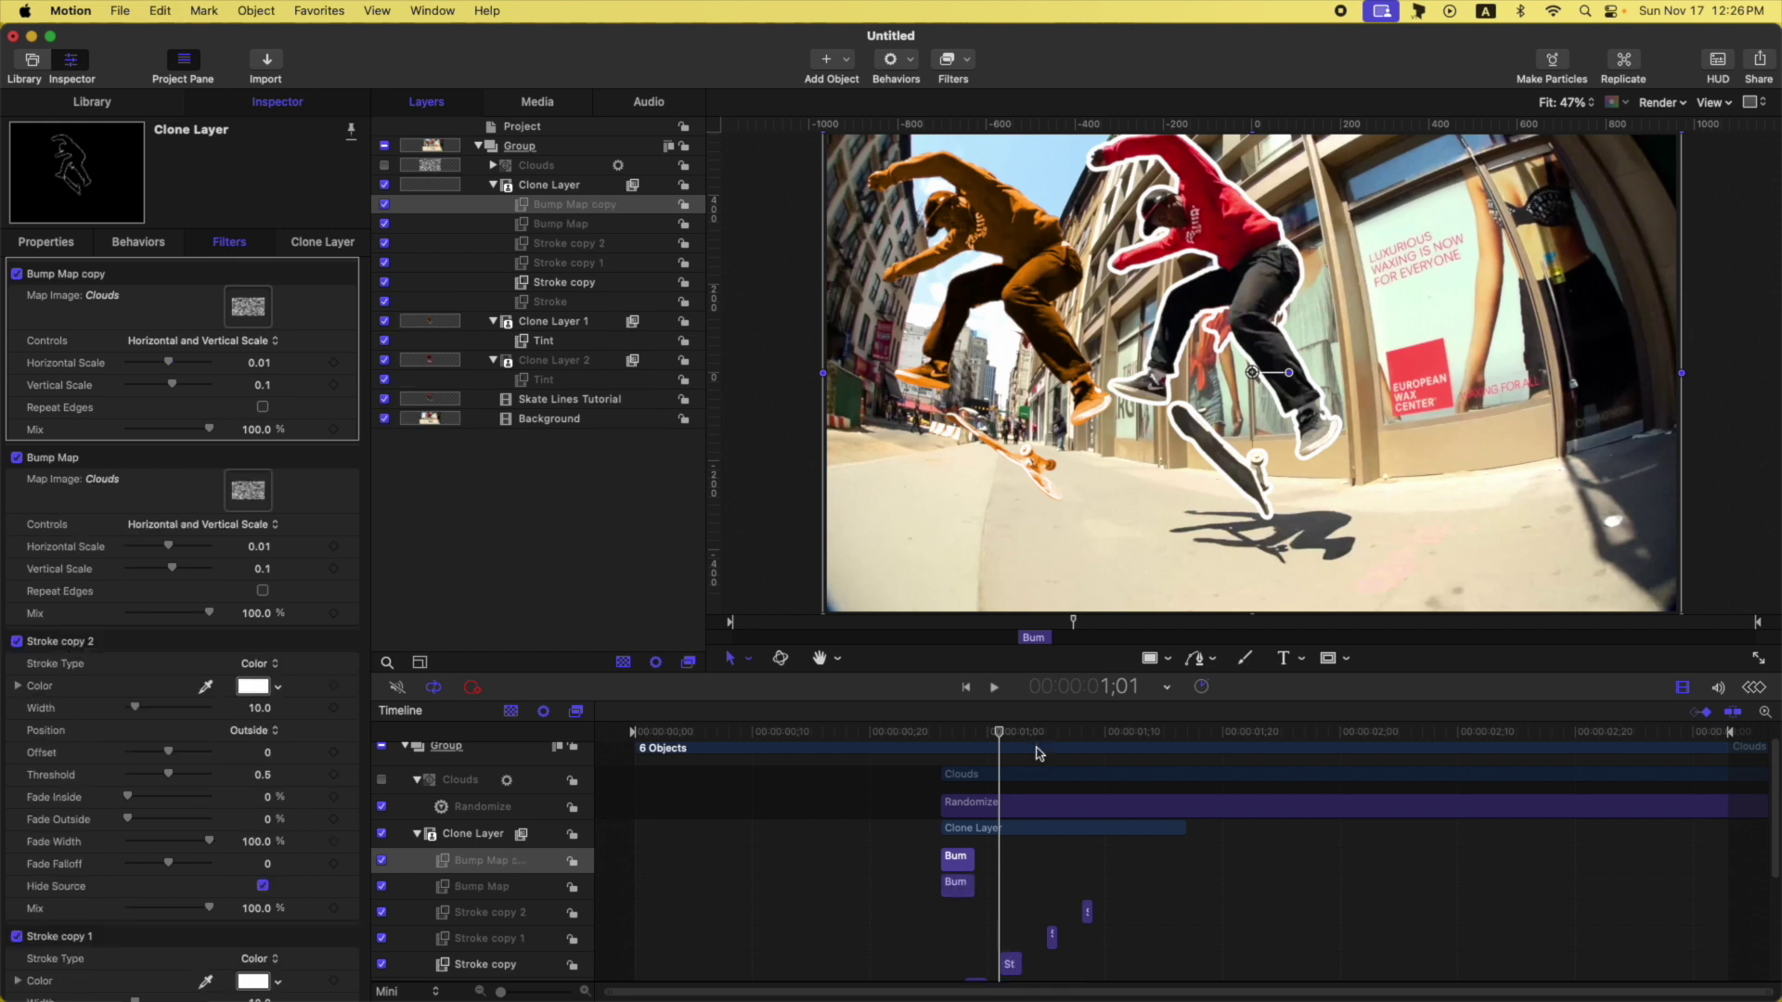
{"action": "left_click", "coordinate": [1046, 733]}
{"action": "key", "text": "shift+["}
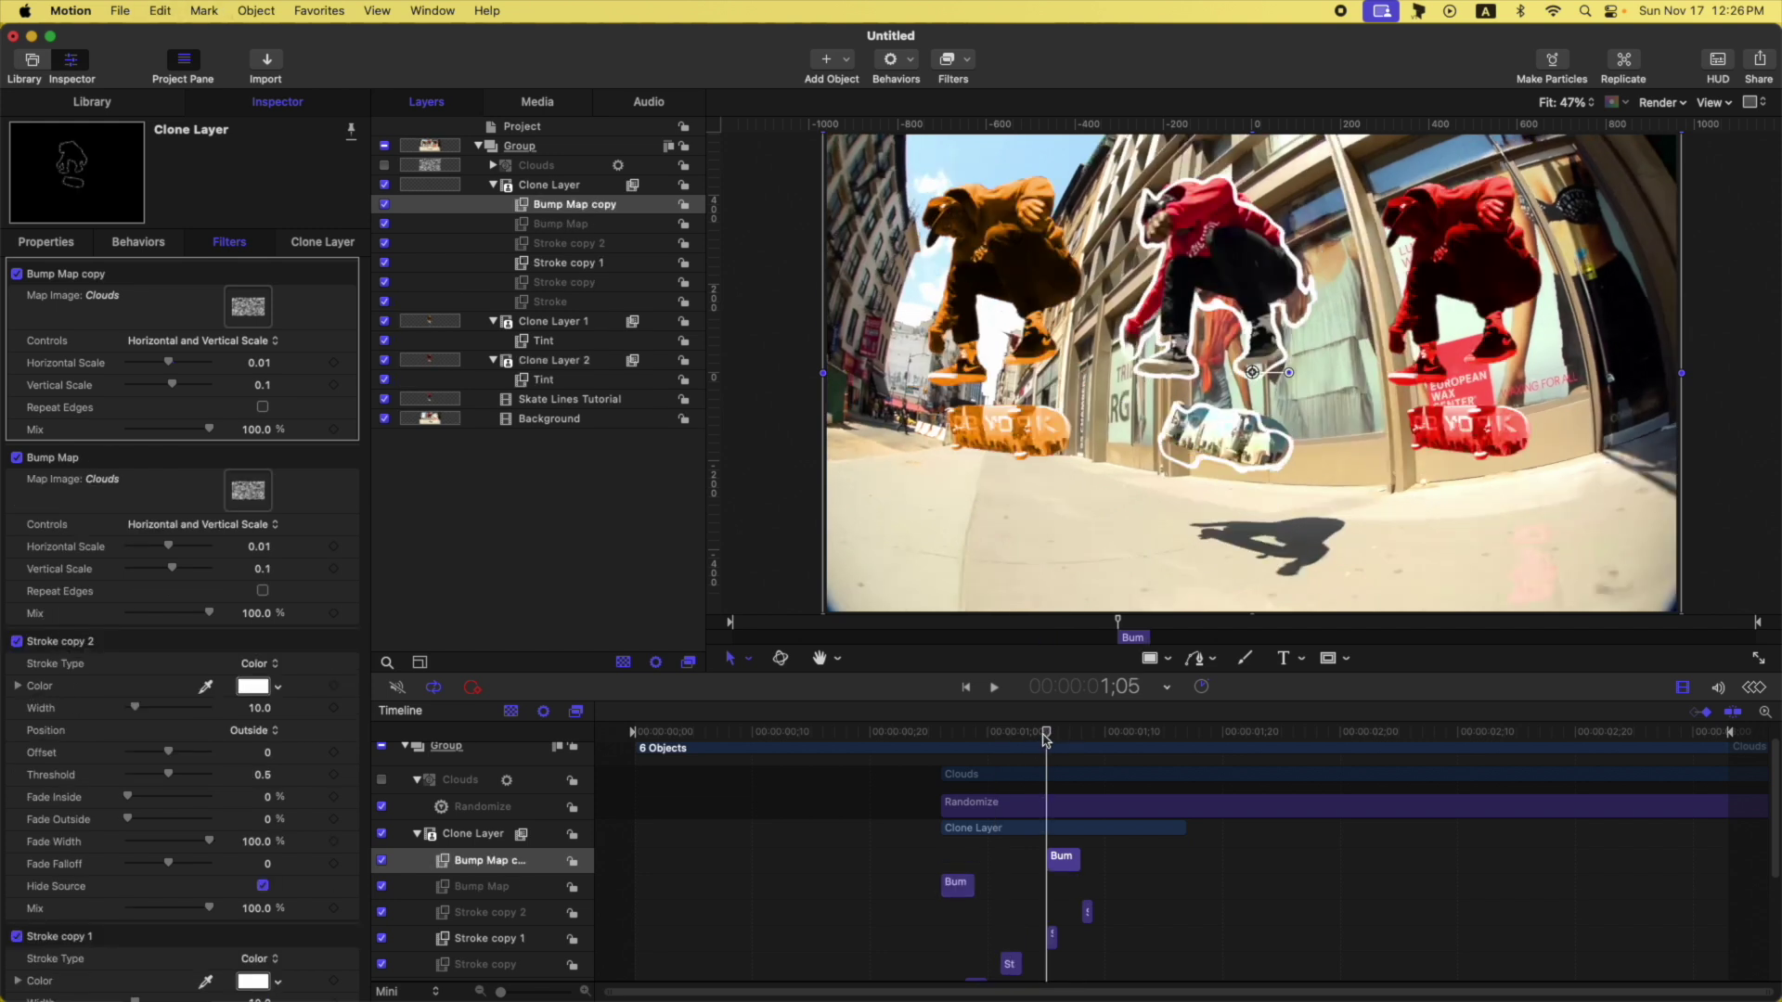
{"action": "left_click_drag", "start_coordinate": [1046, 733], "coordinate": [1097, 722]}
{"action": "key", "text": "Home"}
{"action": "key", "text": "super+shift+a"}
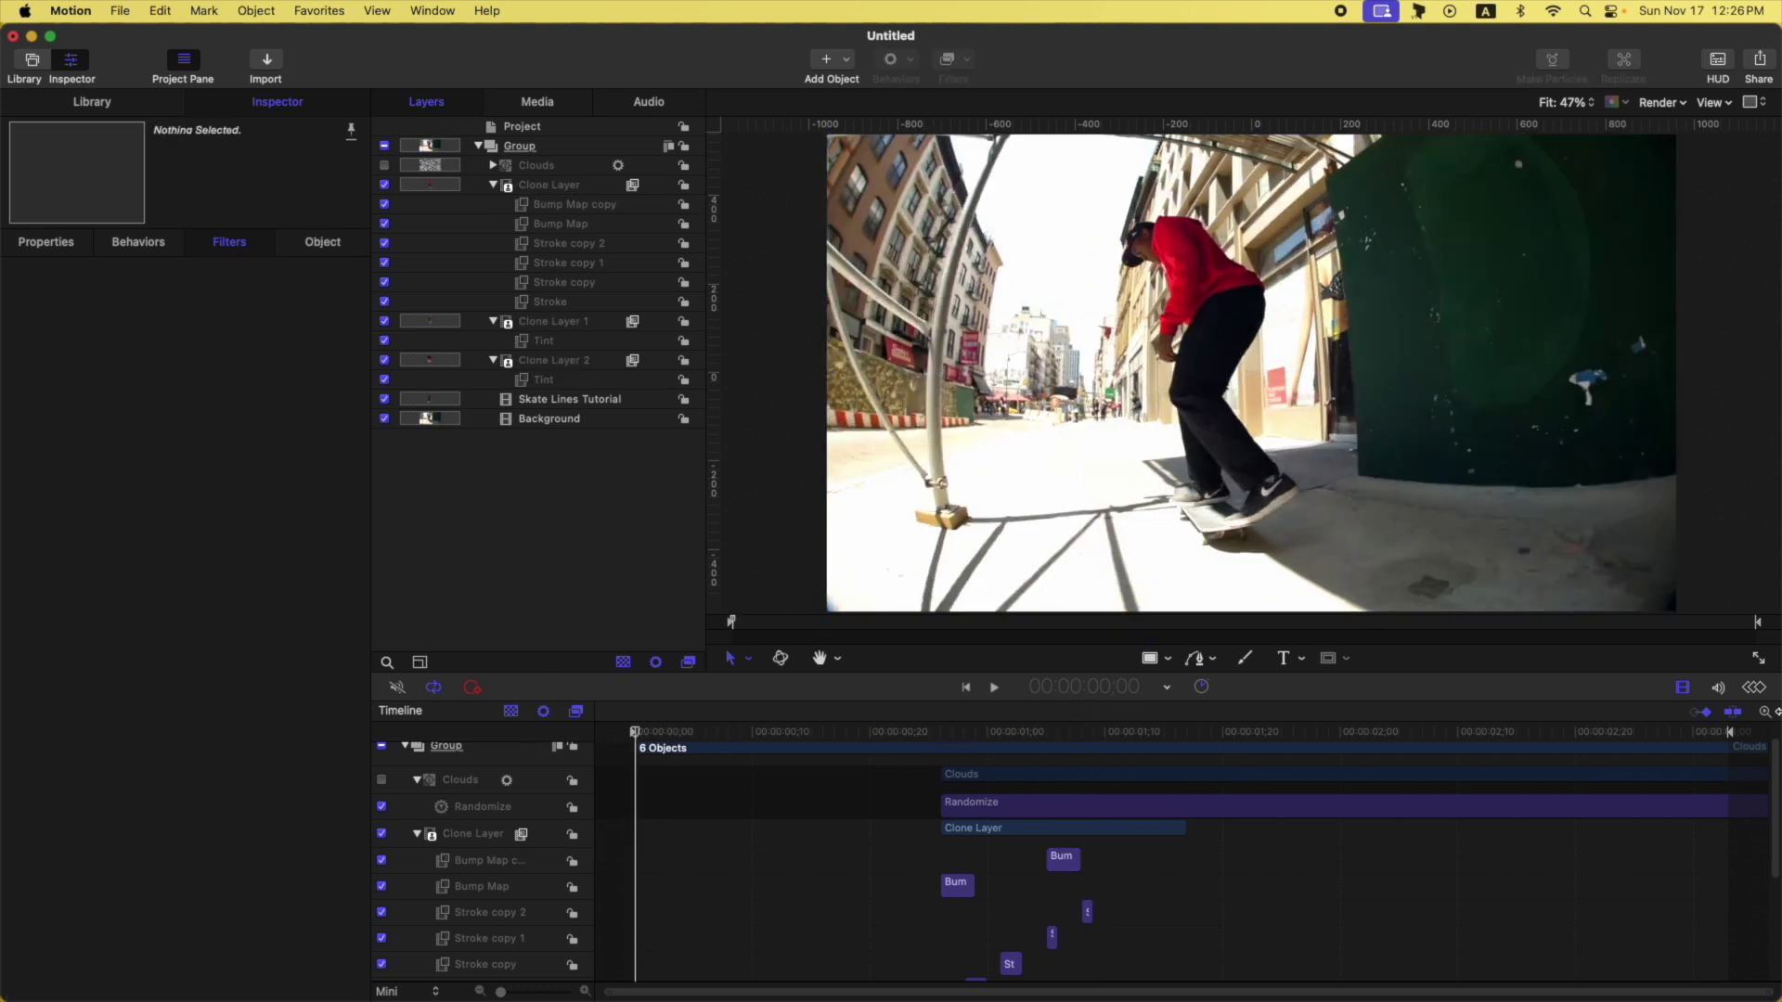
{"action": "left_click", "coordinate": [1758, 660]}
{"action": "key", "text": "space"}
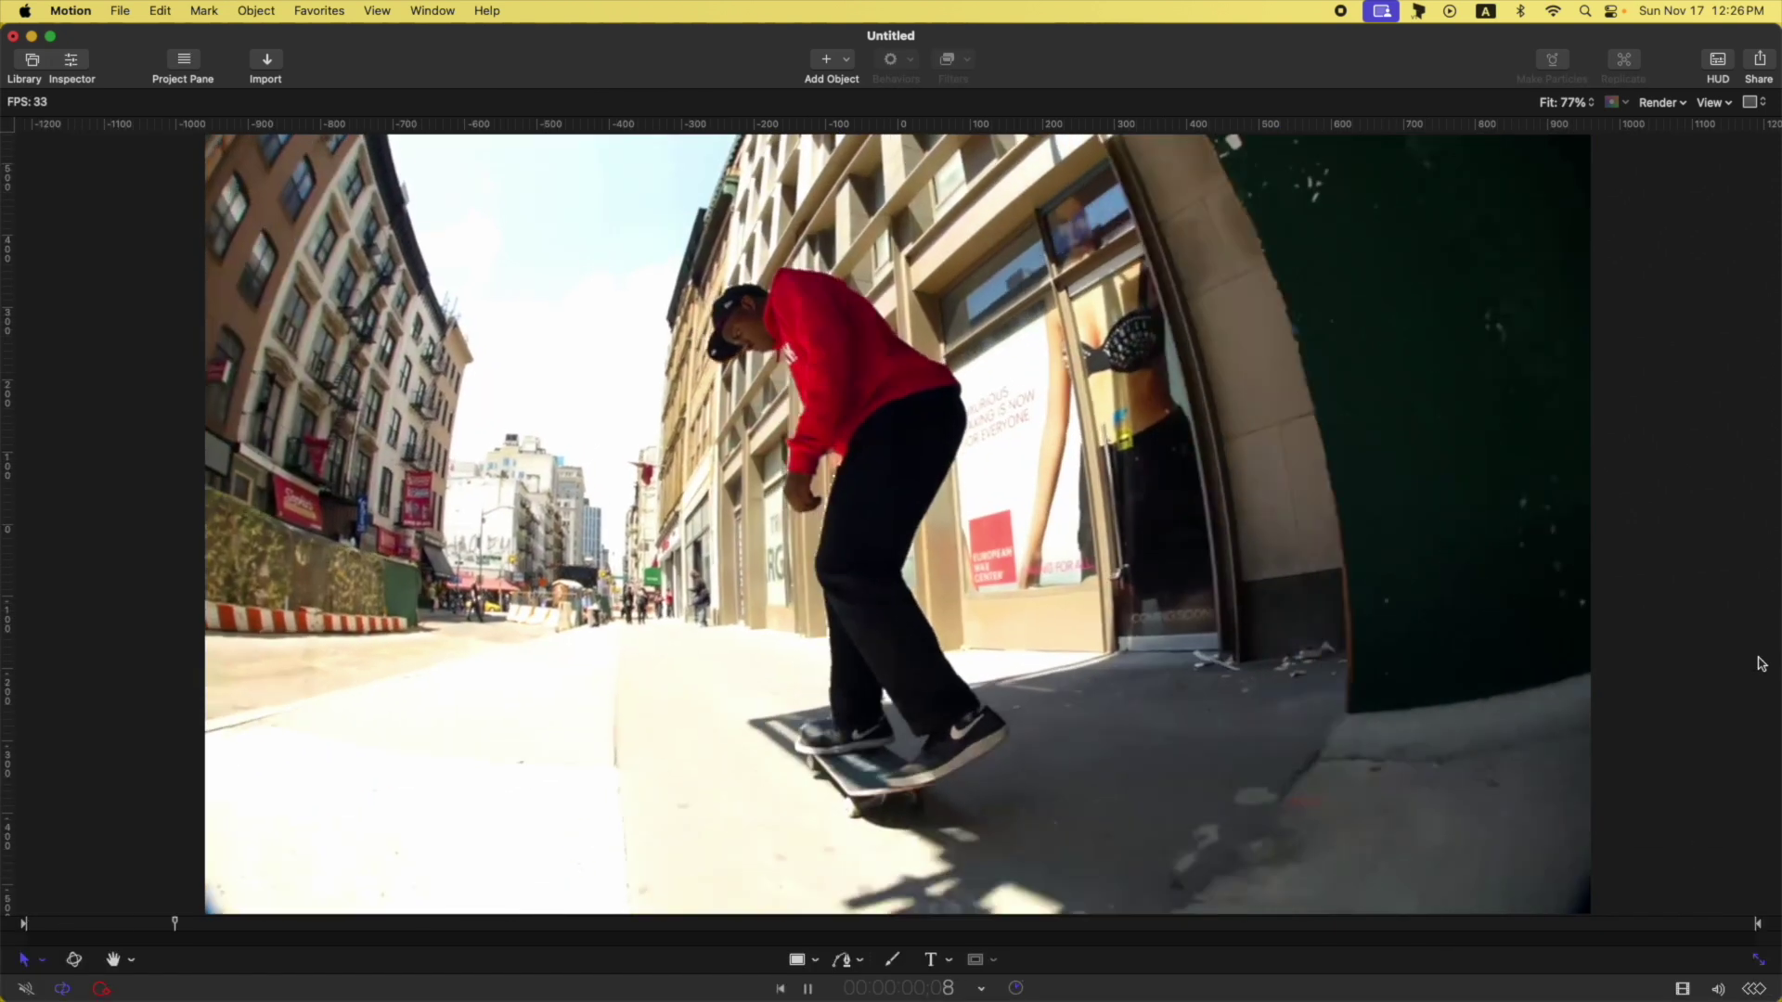
{"action": "key", "text": "space"}
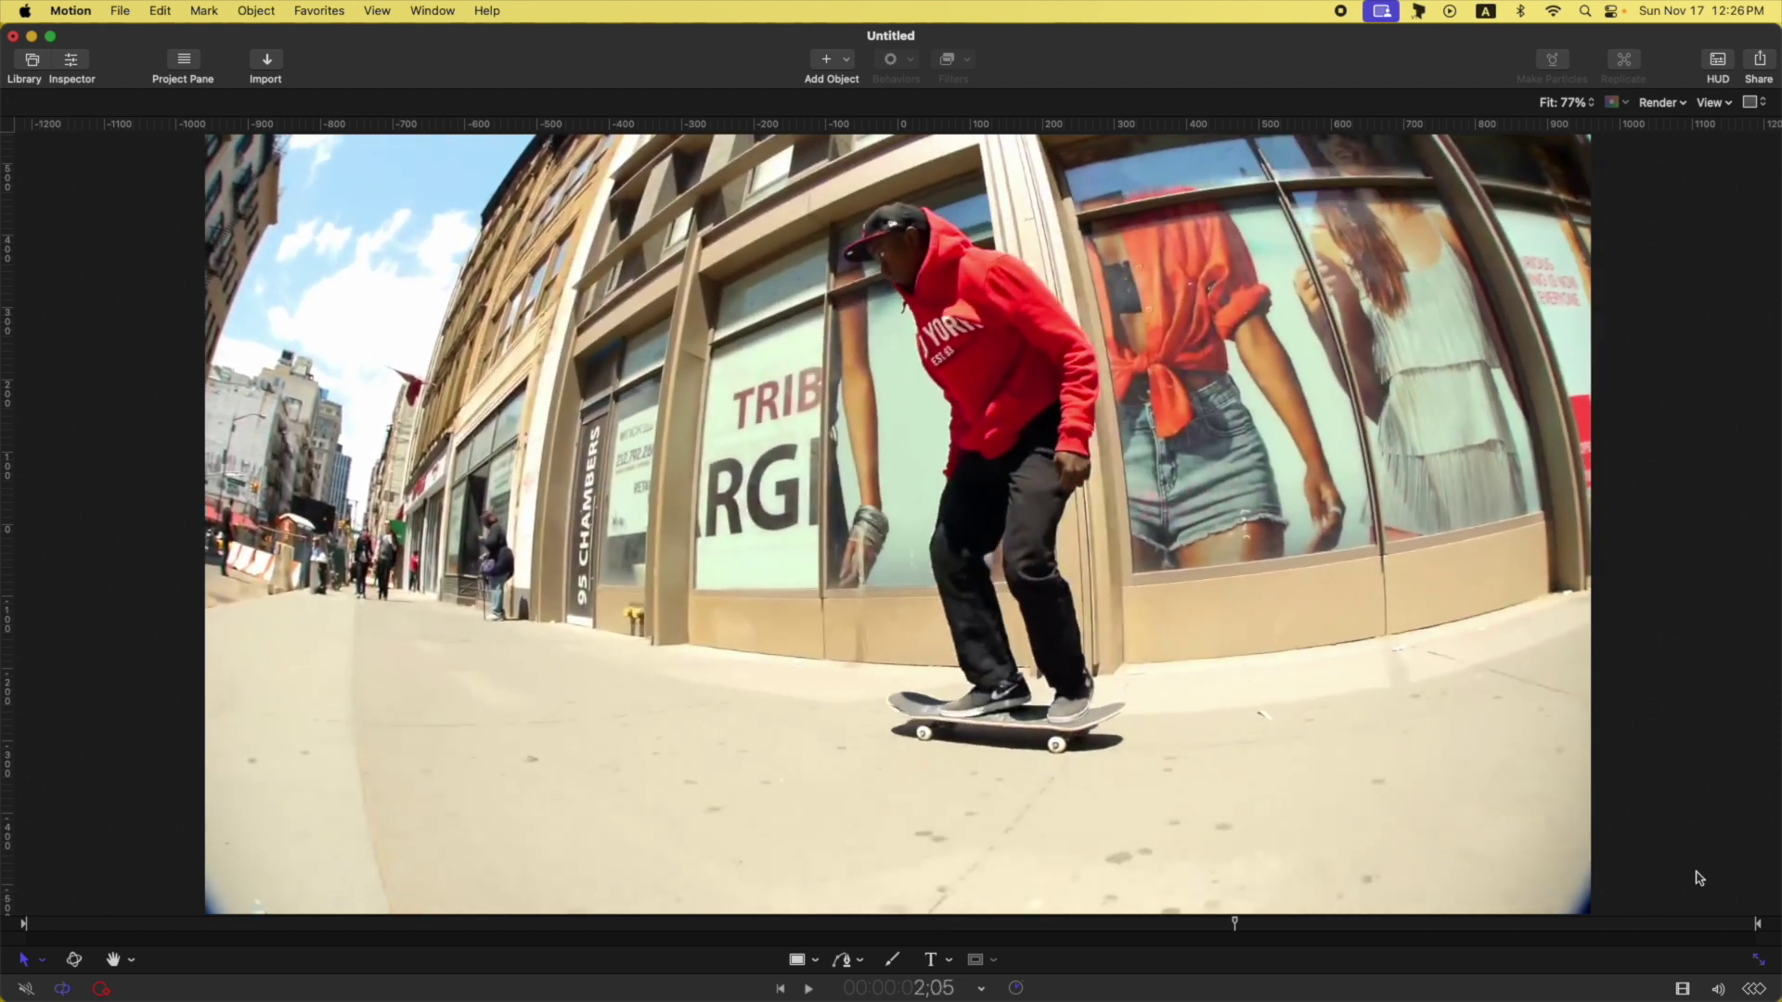
{"action": "left_click", "coordinate": [1762, 966]}
{"action": "scroll", "coordinate": [1085, 905], "scroll_direction": "down", "scroll_amount": 5}
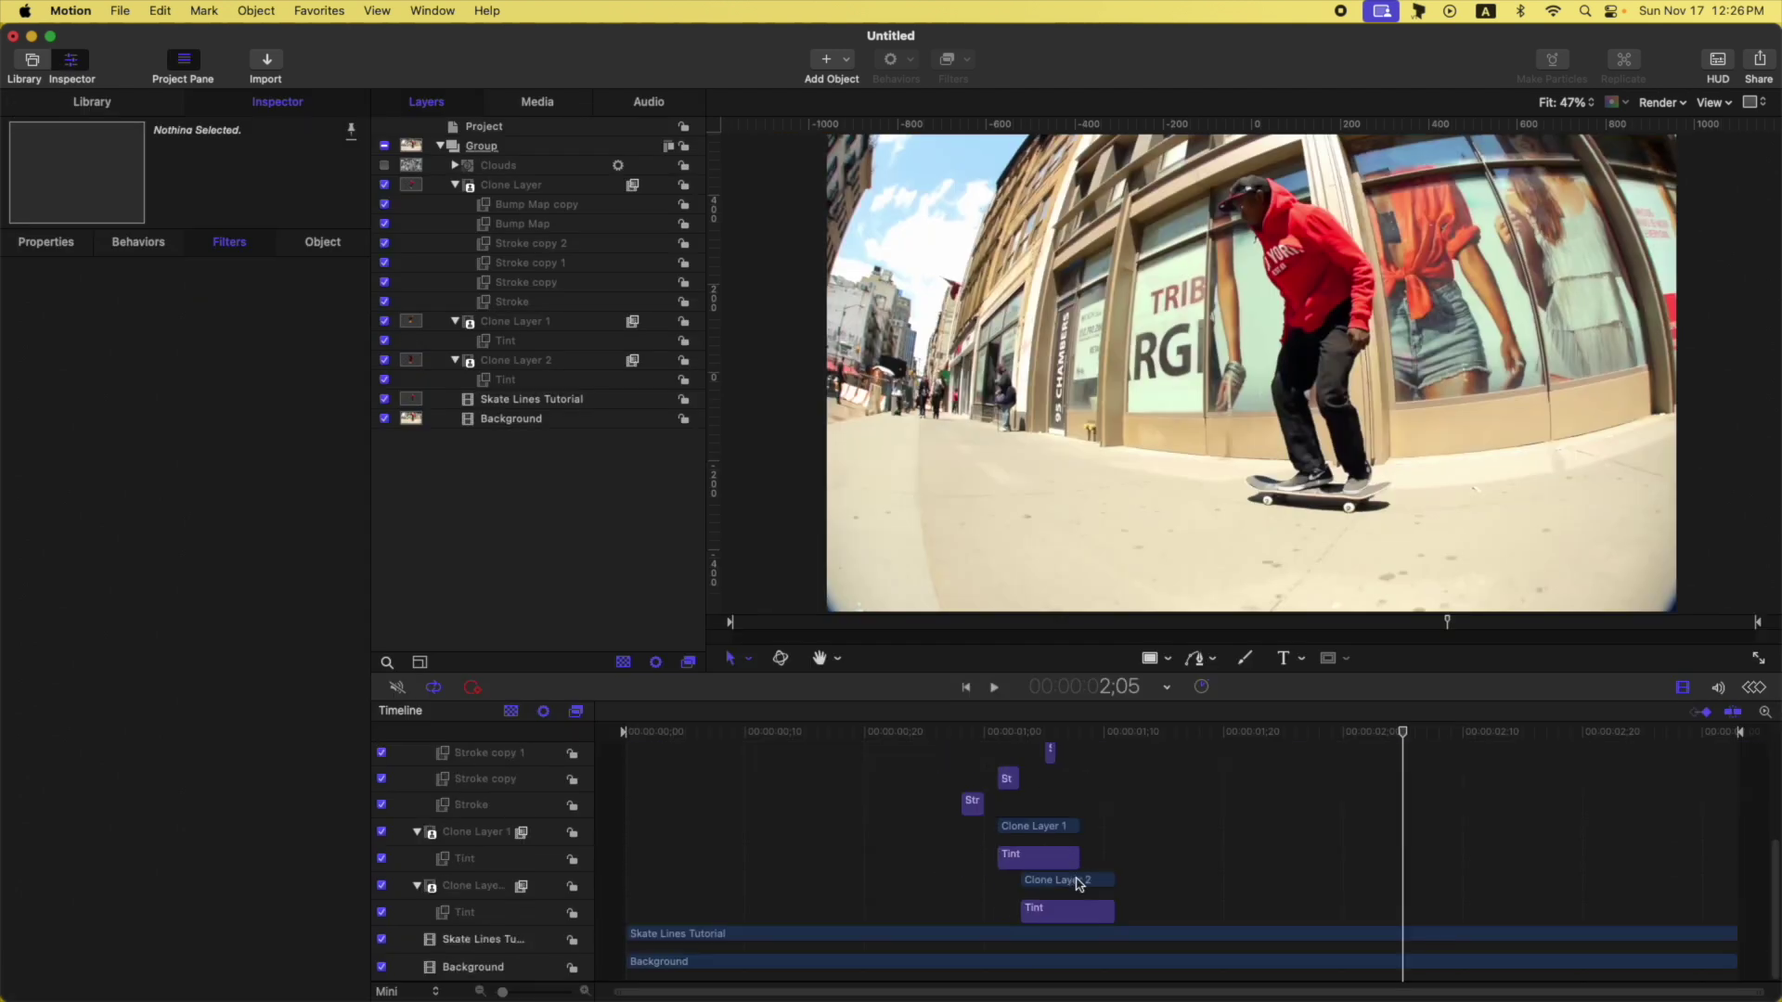
{"action": "left_click_drag", "start_coordinate": [885, 731], "coordinate": [1318, 733]}
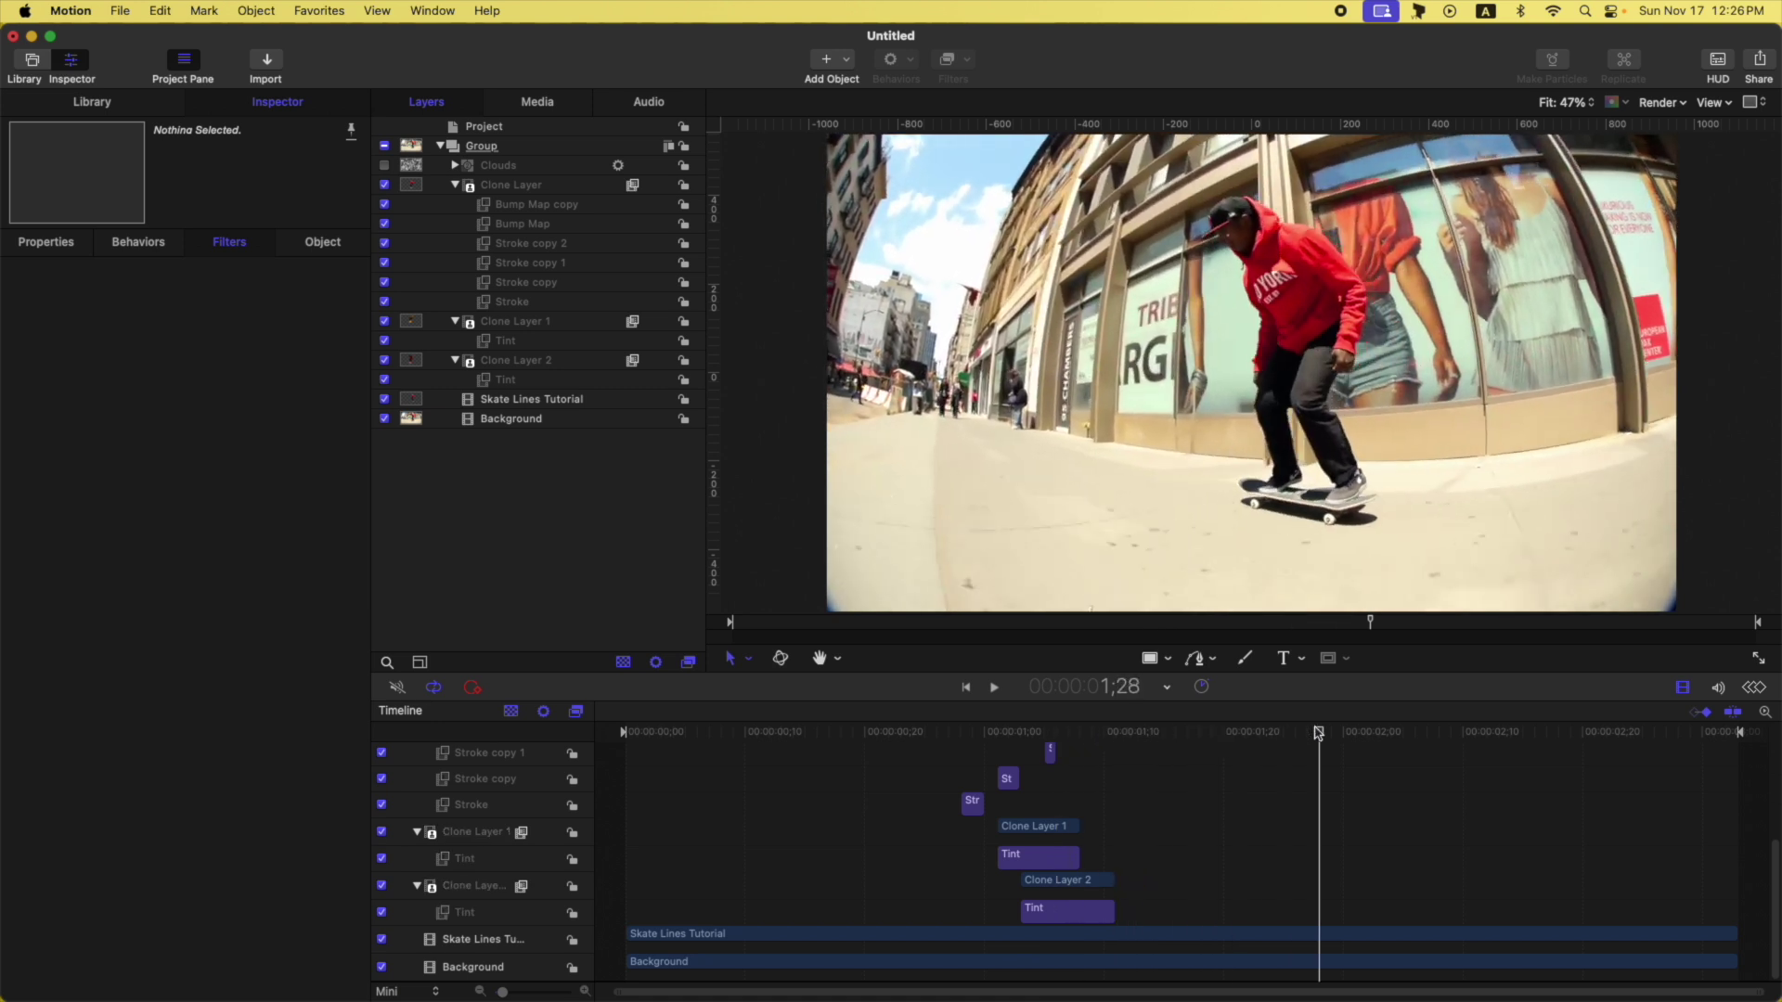